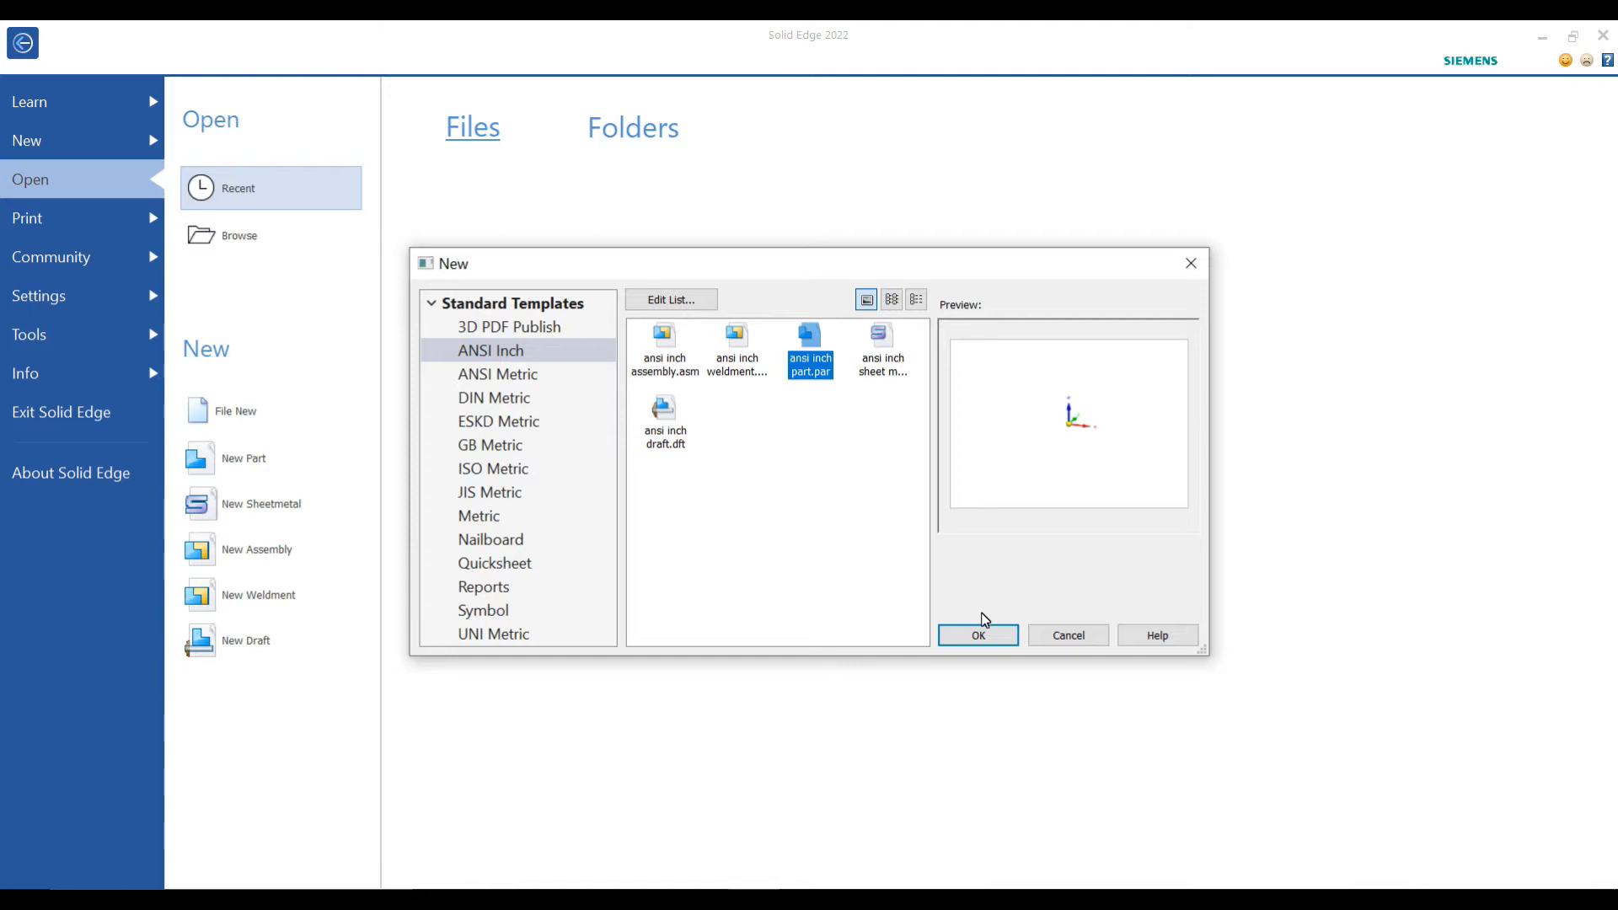
Create a new ANSI inch part and switch it to ordered modeling with the base reference planes shown
click(991, 640)
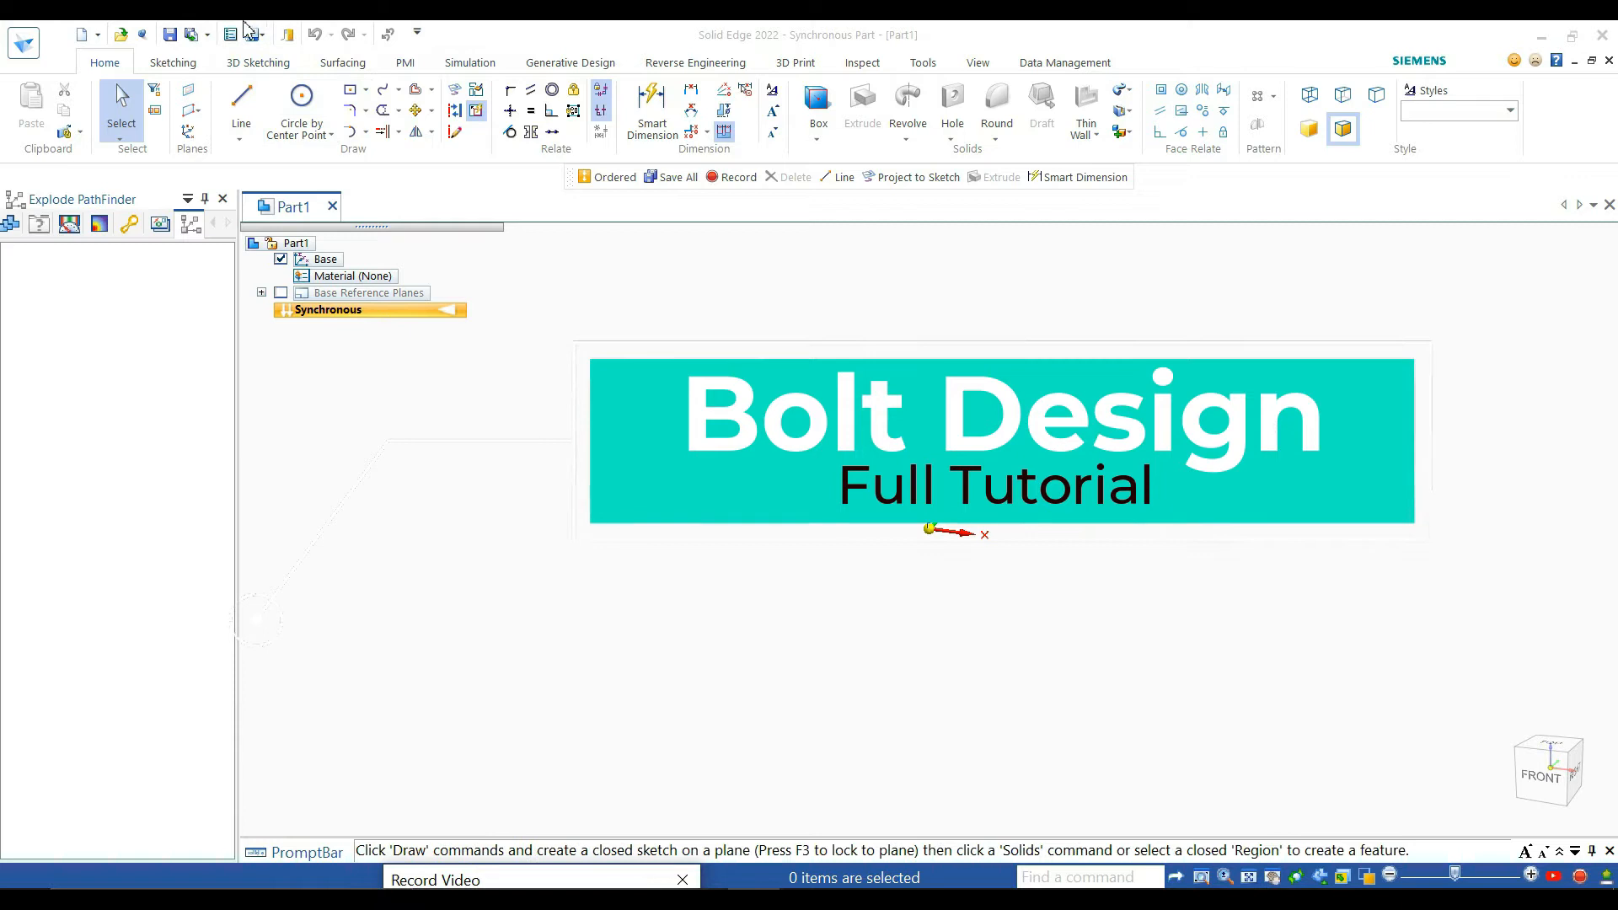
click(281, 293)
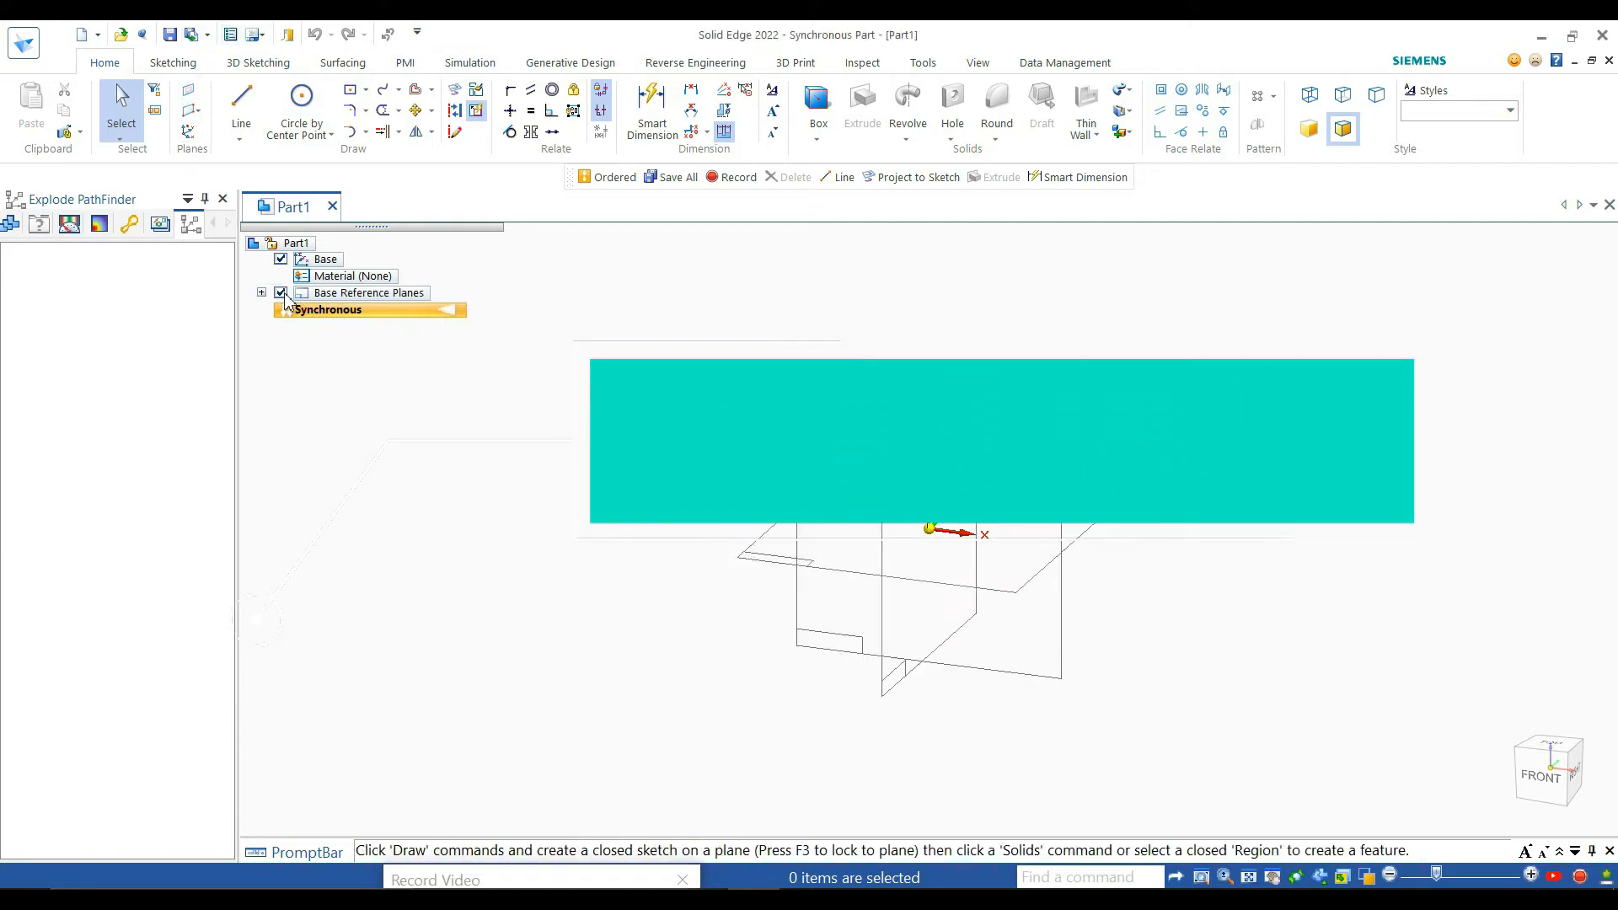
right_click(335, 314)
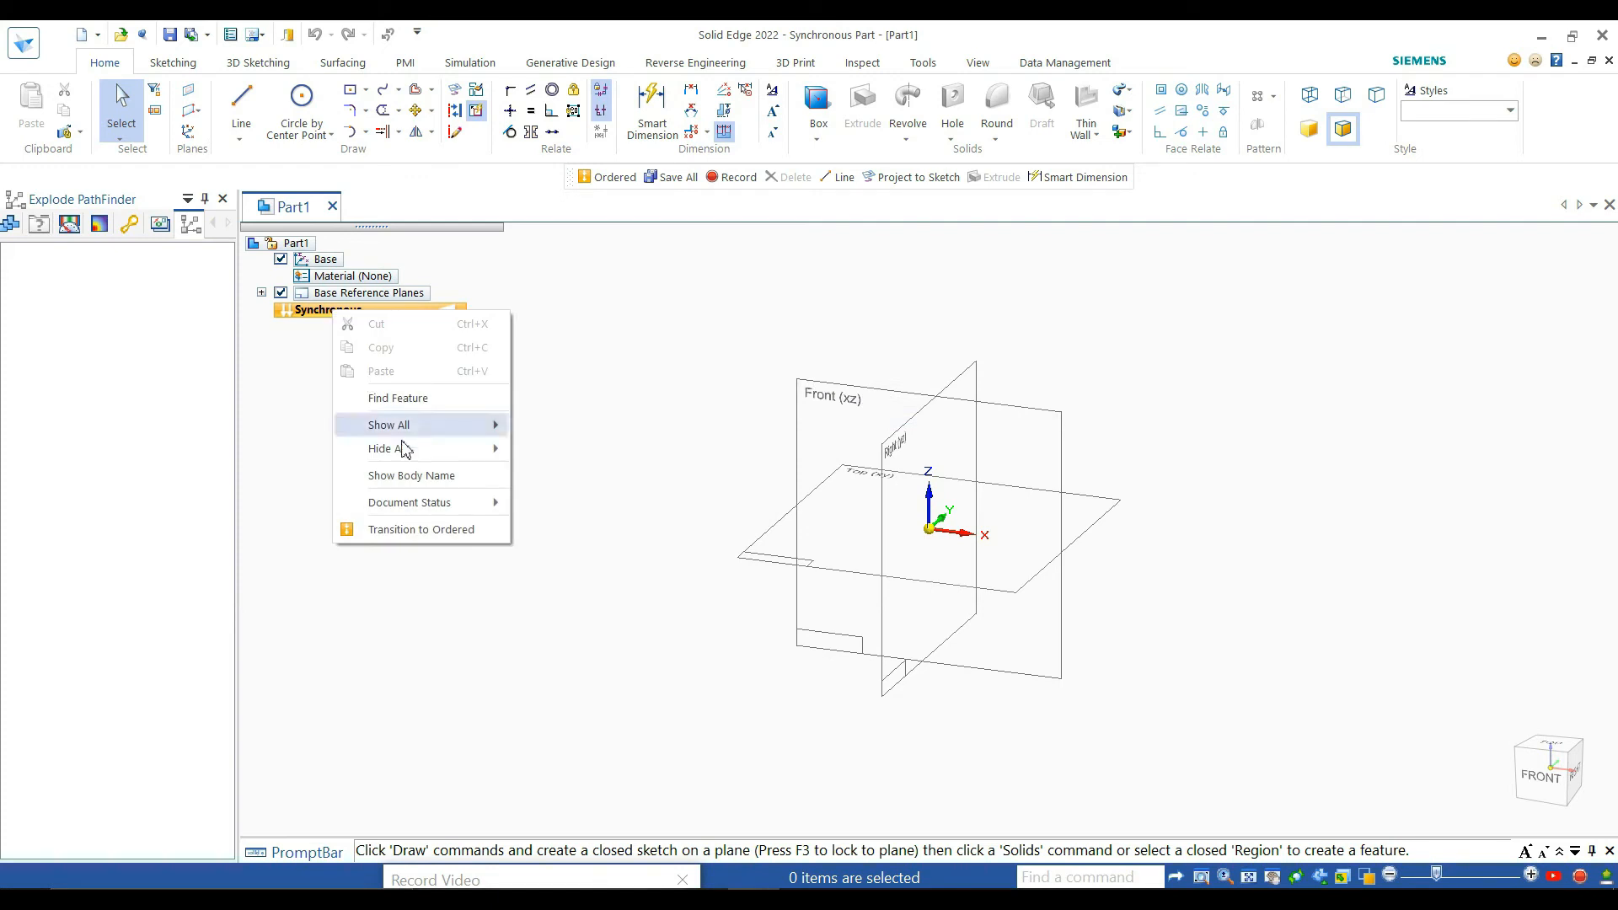
click(422, 529)
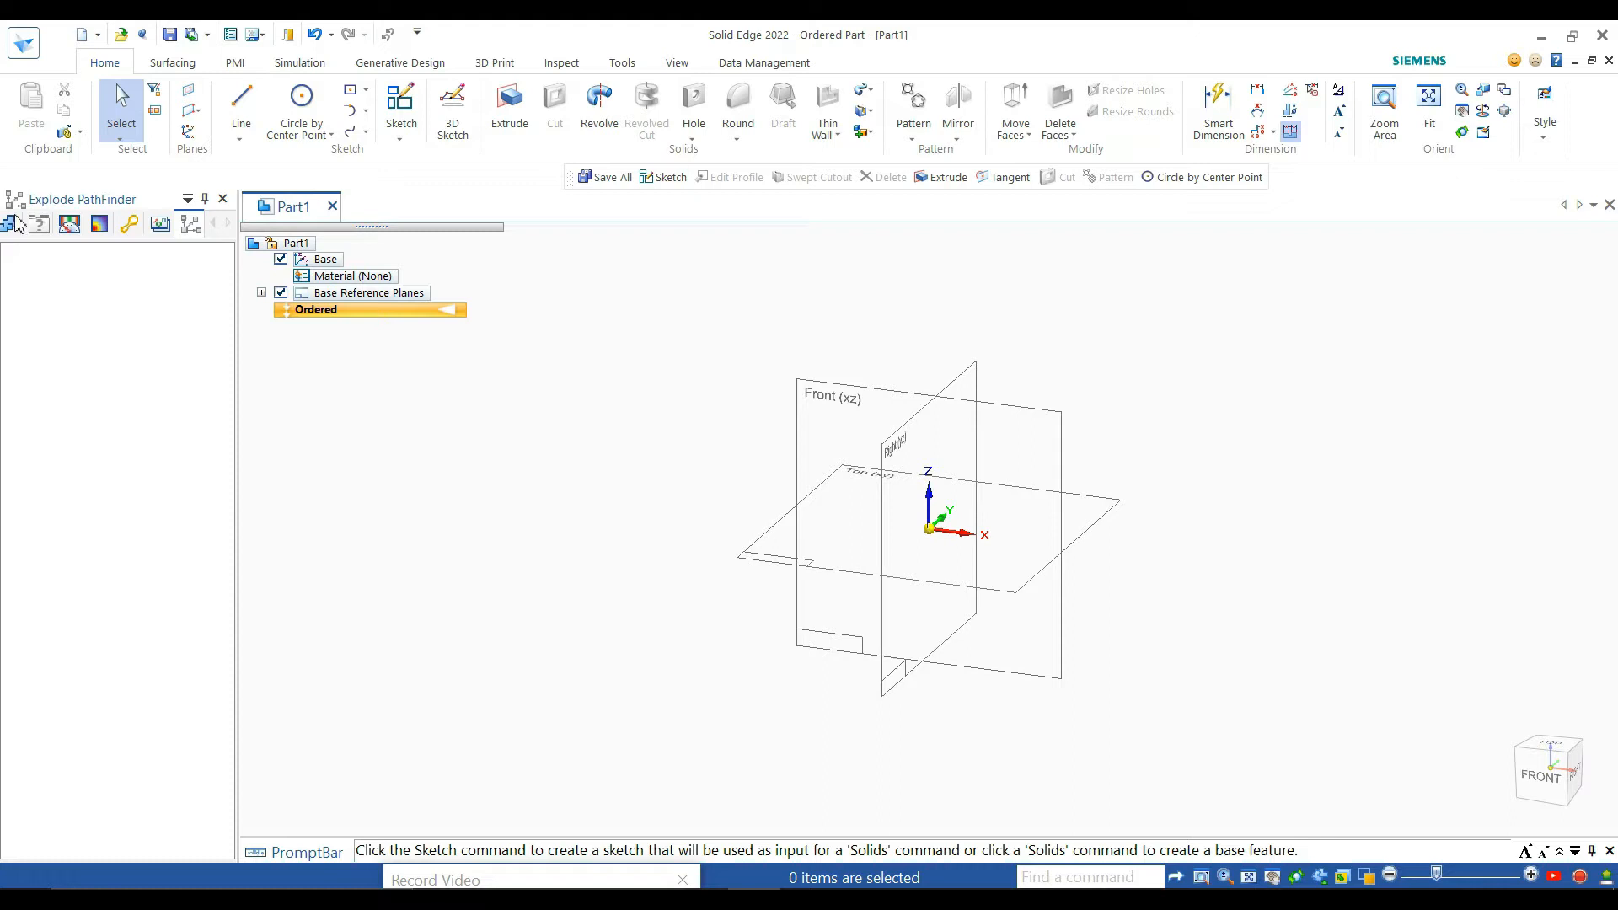
Sketch a six-sided polygon centered on the origin in the Front (xz) plane, about 0.68 in from center to side
click(402, 105)
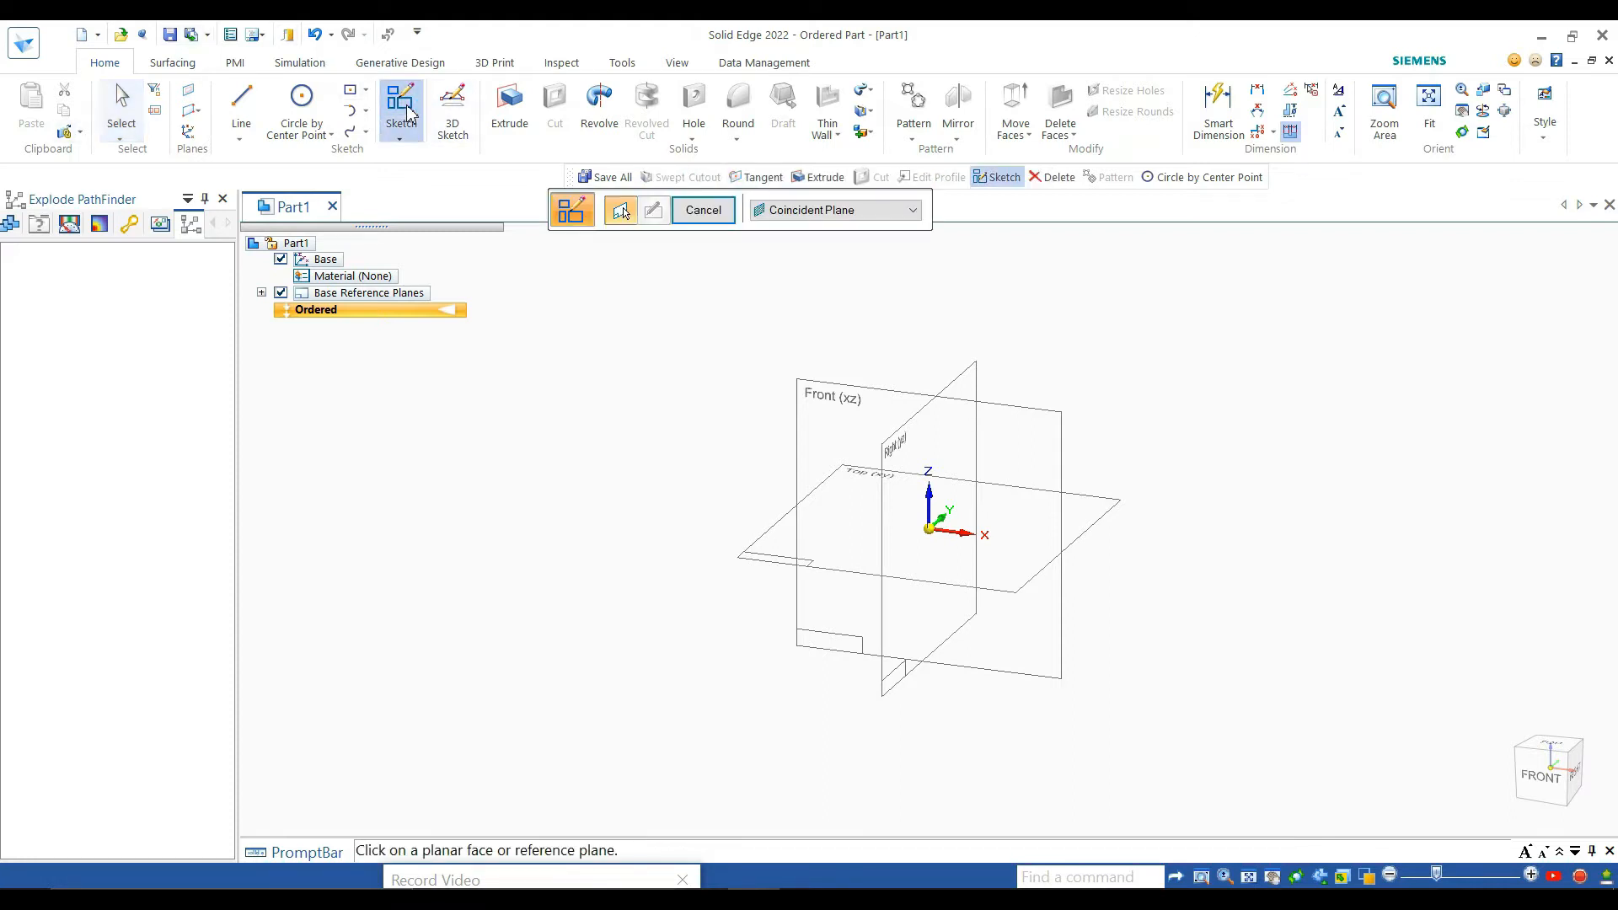
click(852, 386)
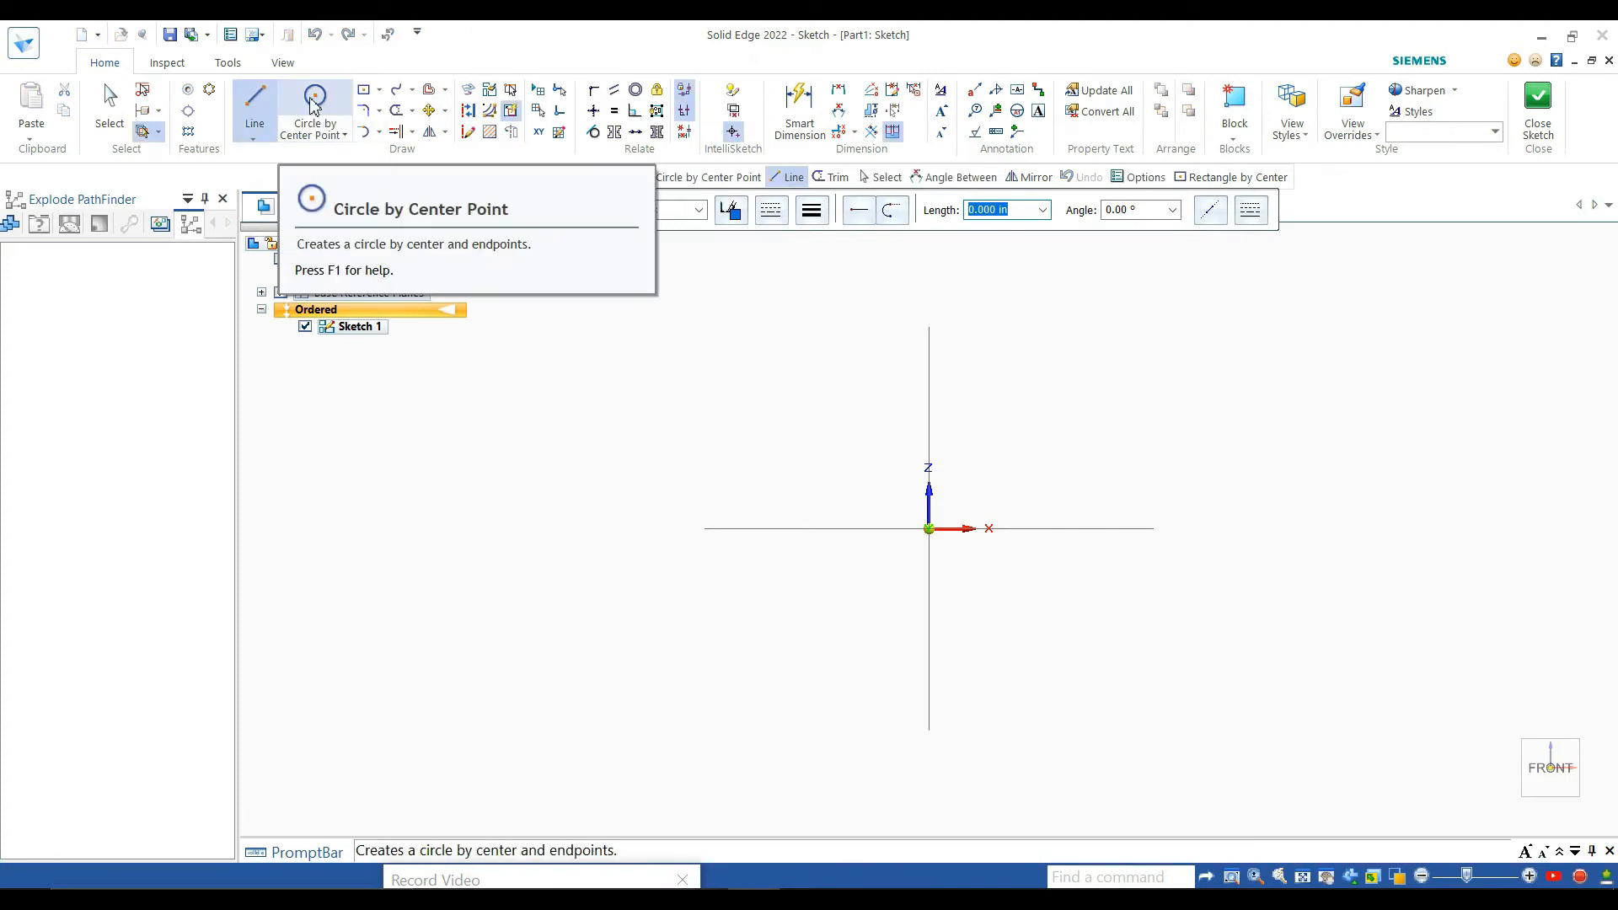
click(346, 134)
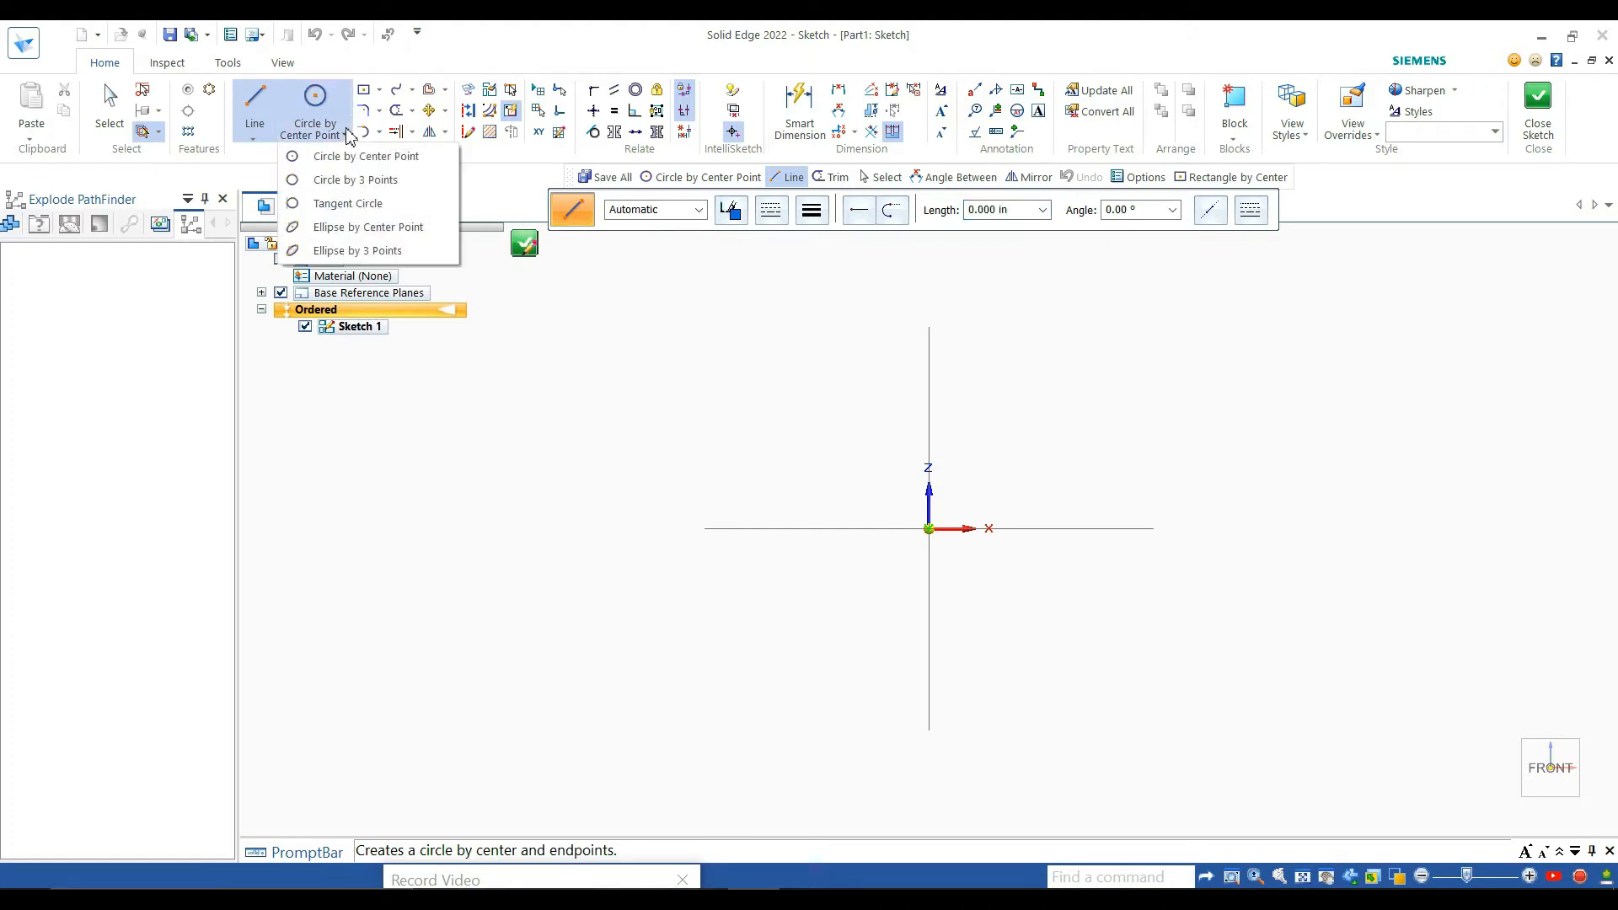
click(346, 135)
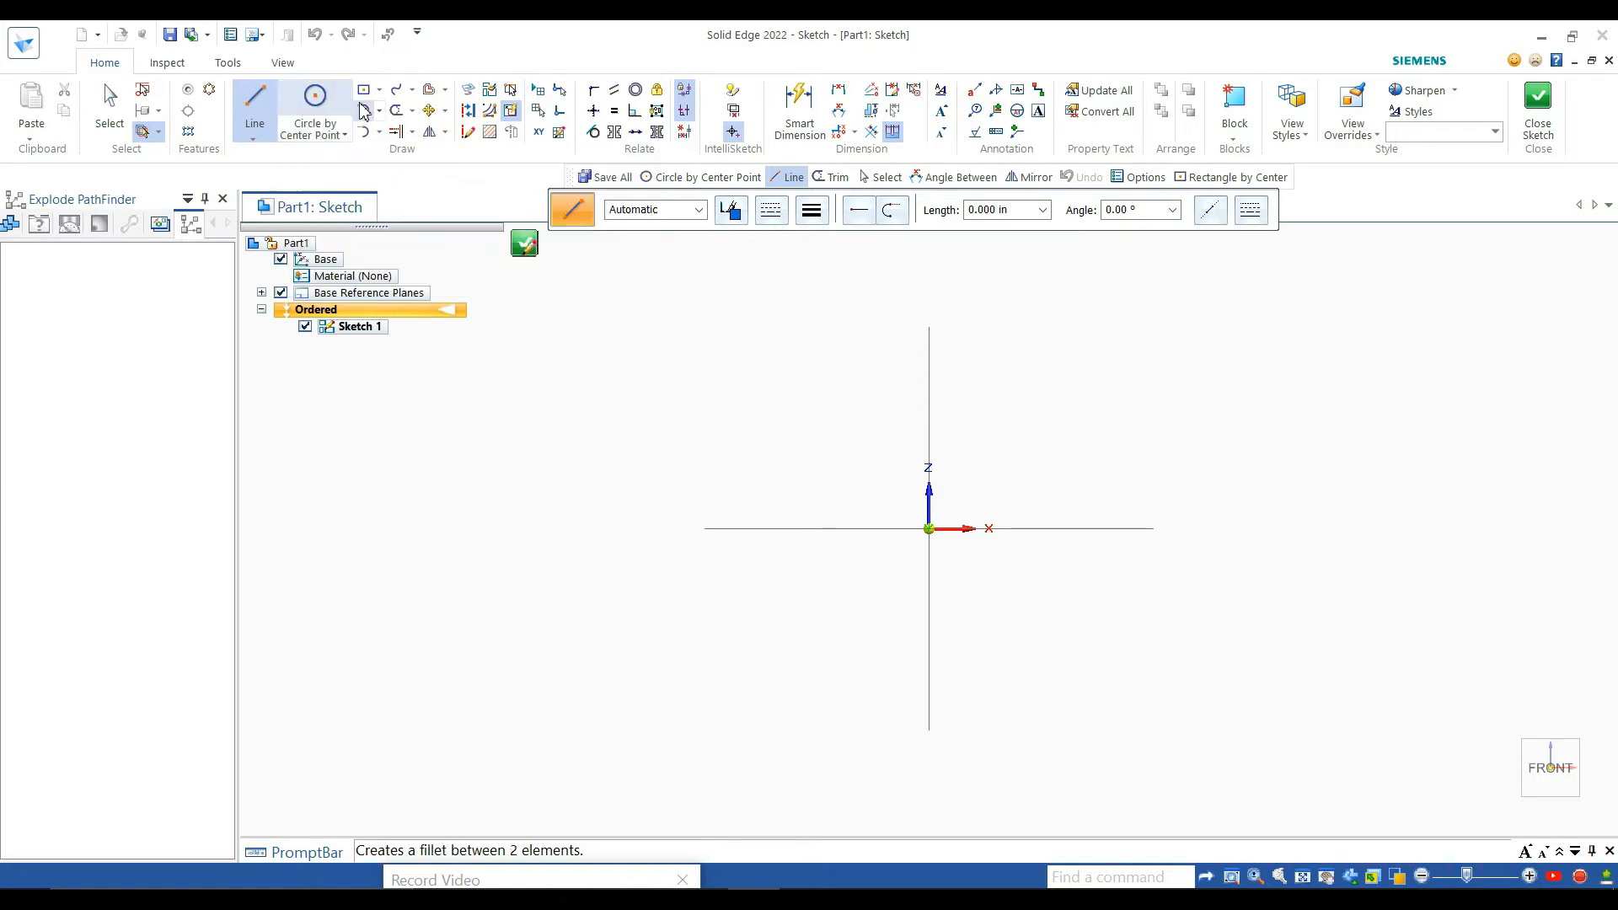
click(379, 91)
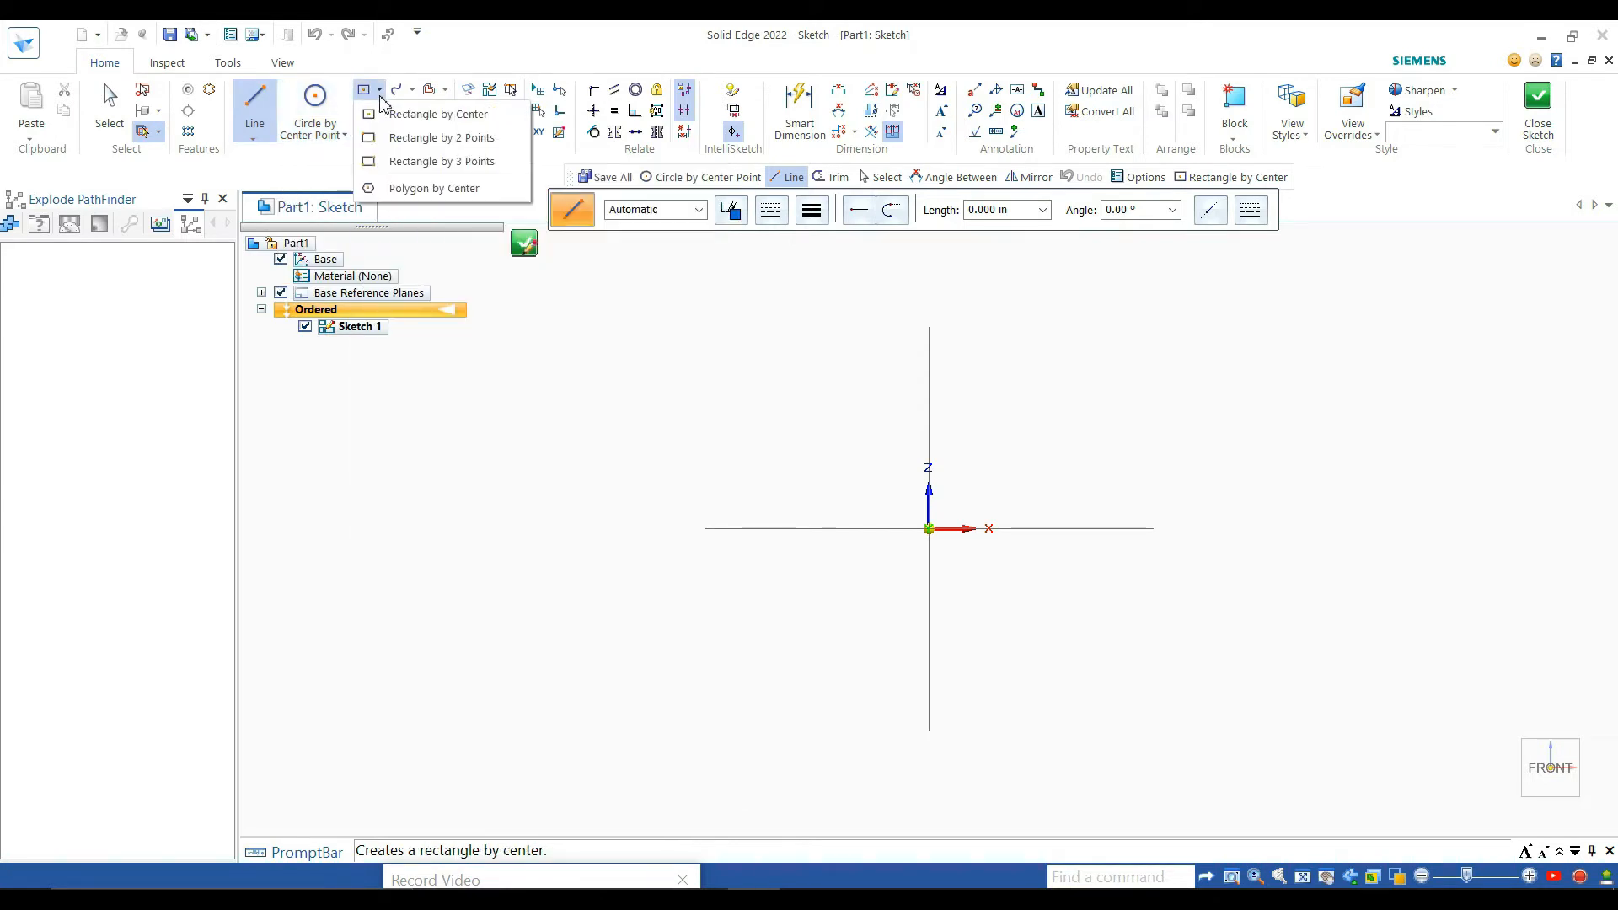
click(435, 188)
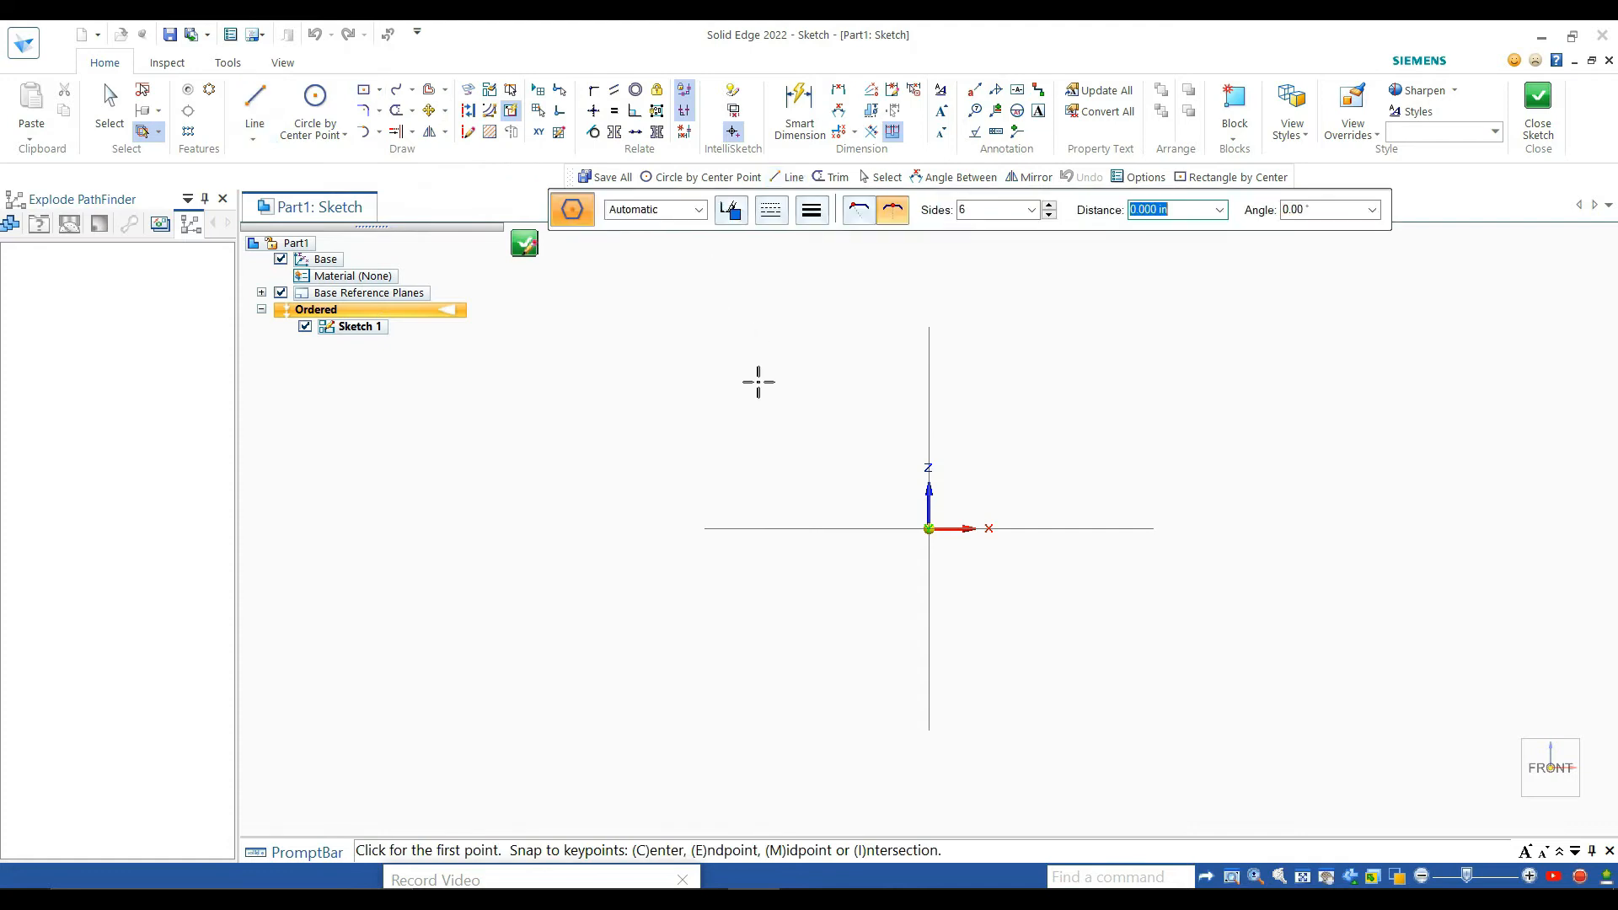
click(930, 528)
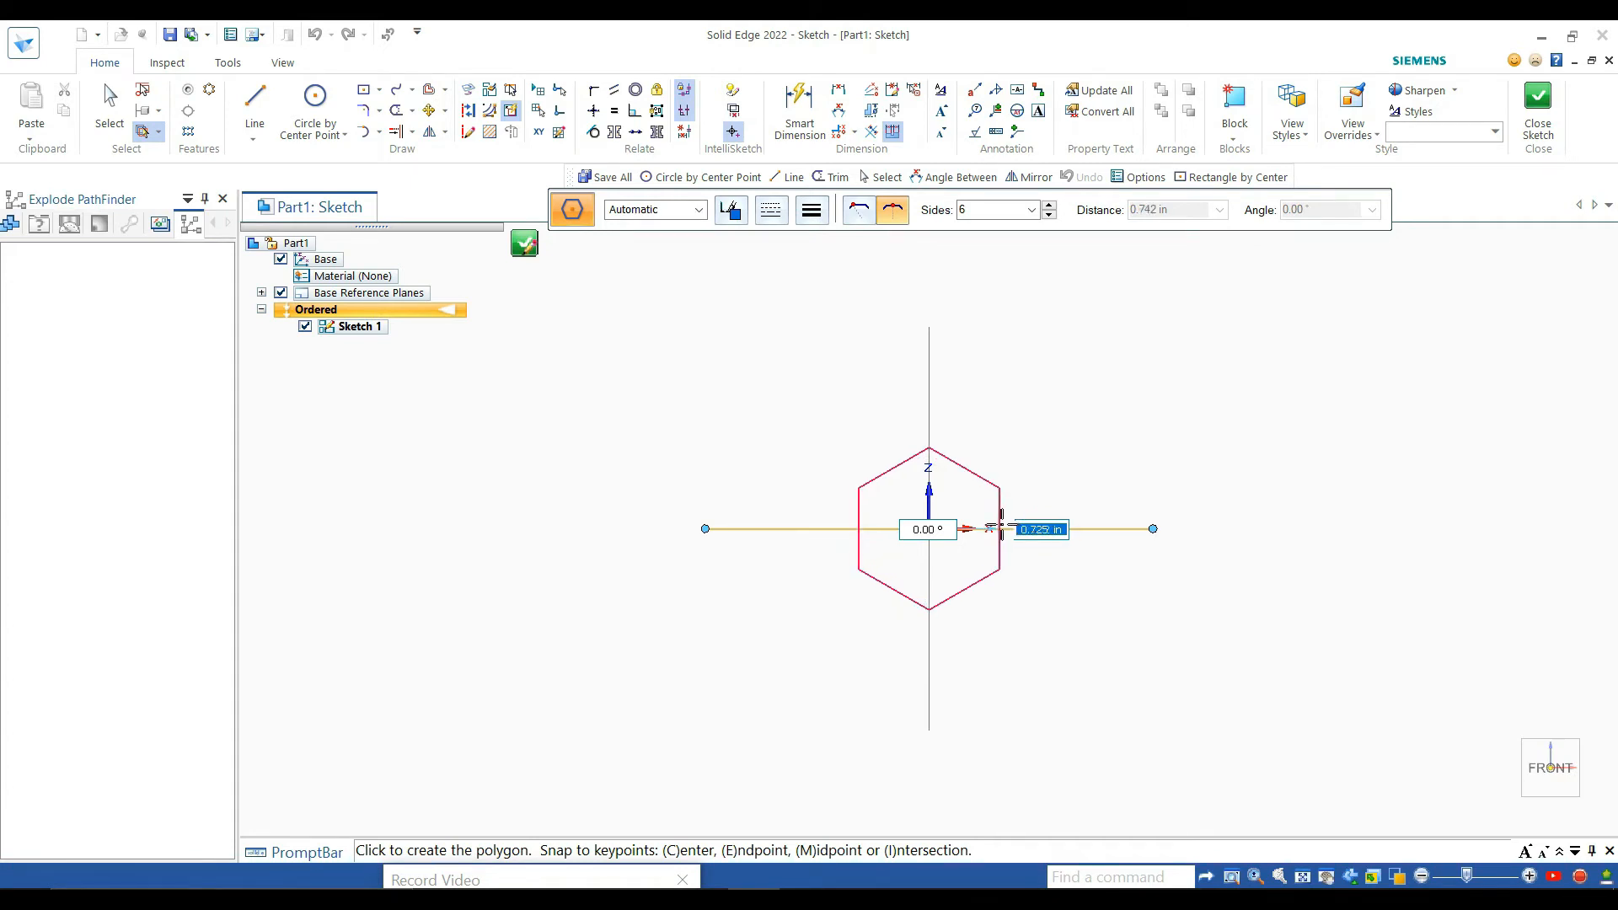
click(997, 528)
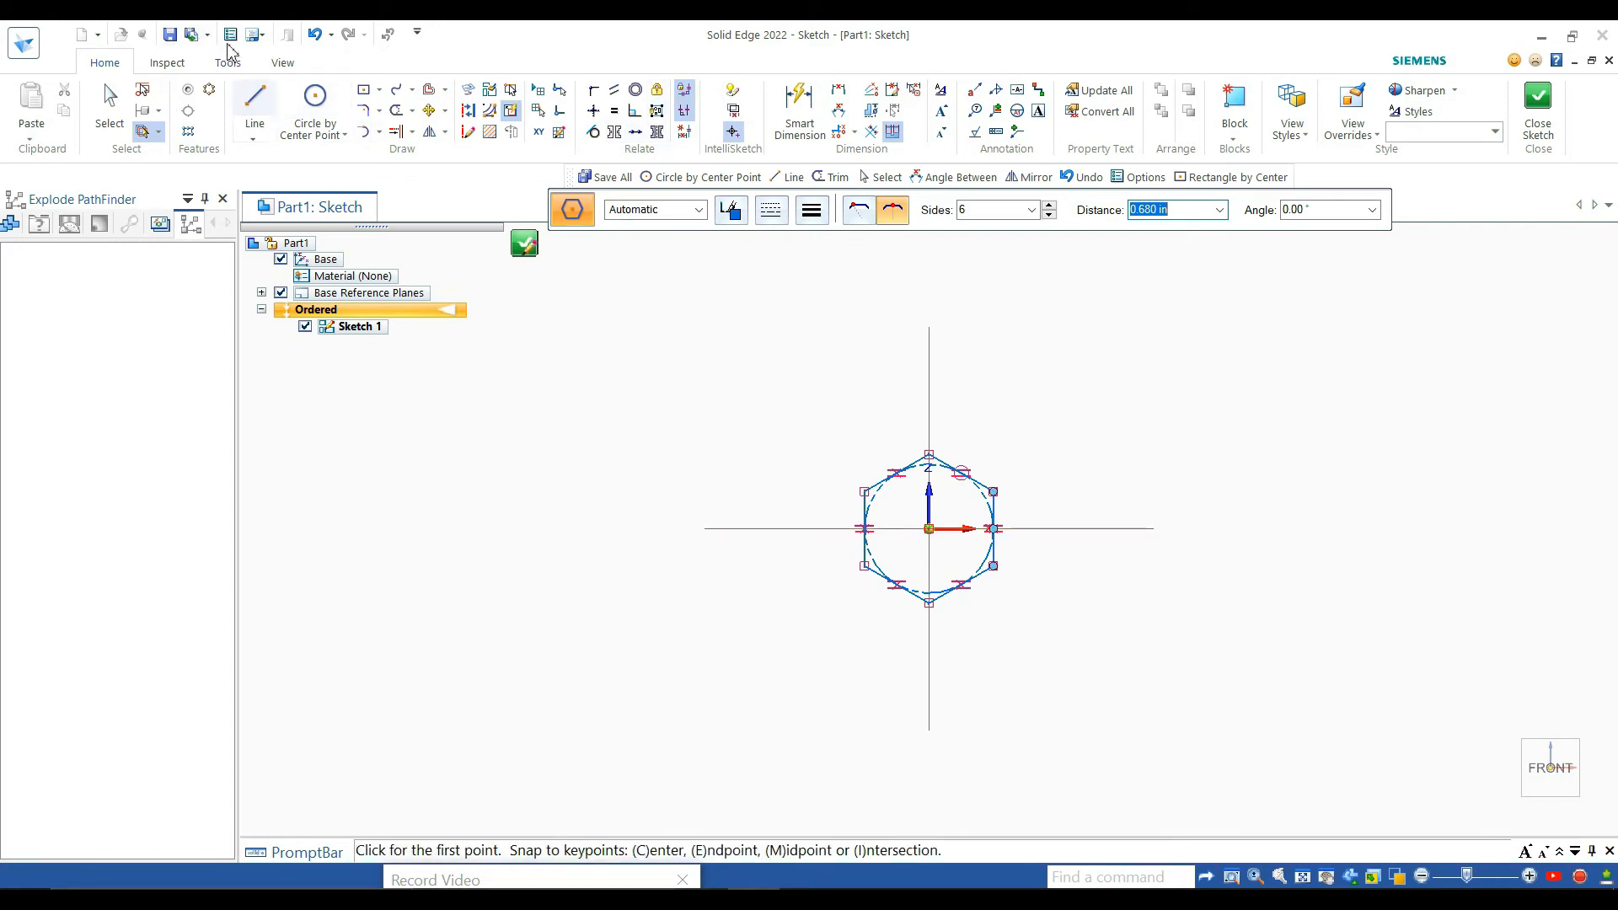
click(1539, 99)
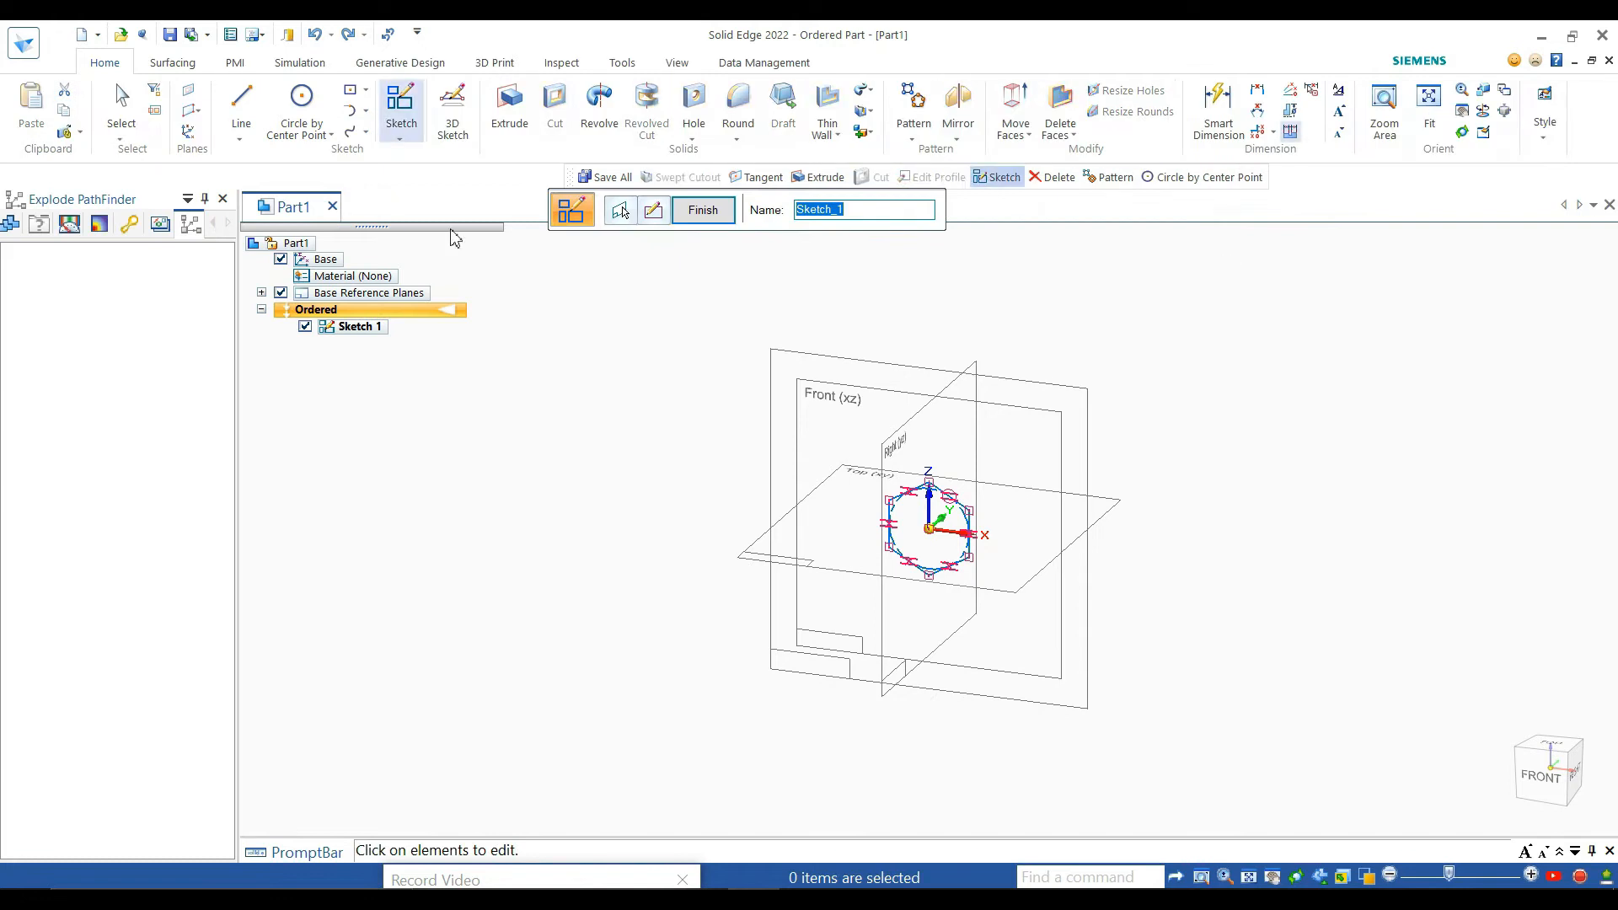
click(723, 217)
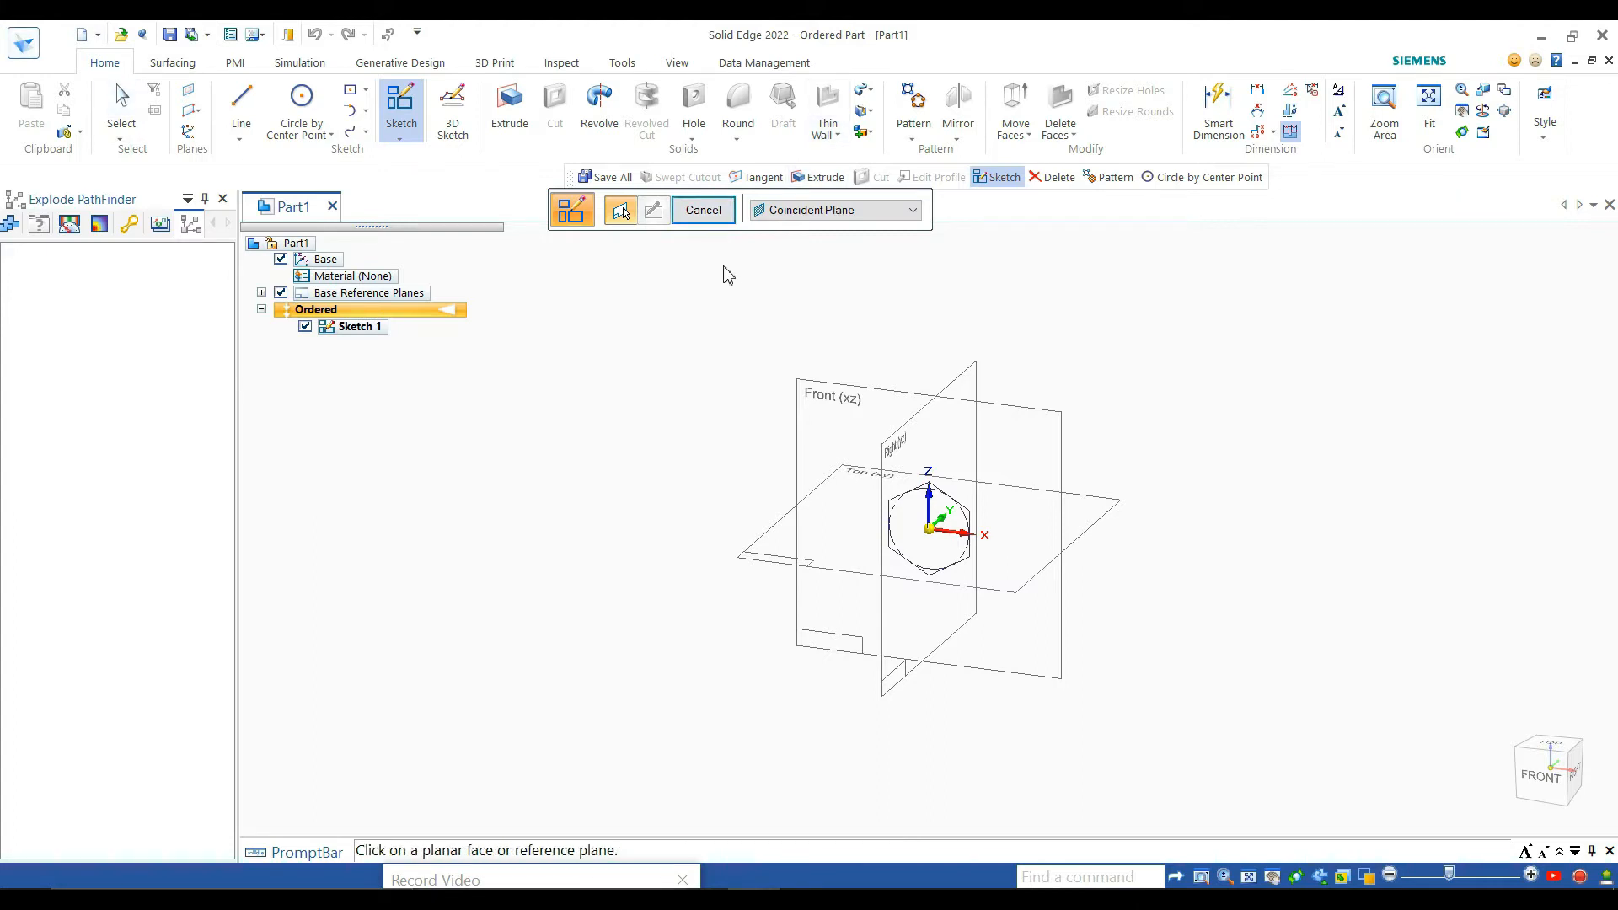
Extrude the hexagon sketch to one side of the Front (xz) plane by about 0.74 in to form the bolt head
click(496, 113)
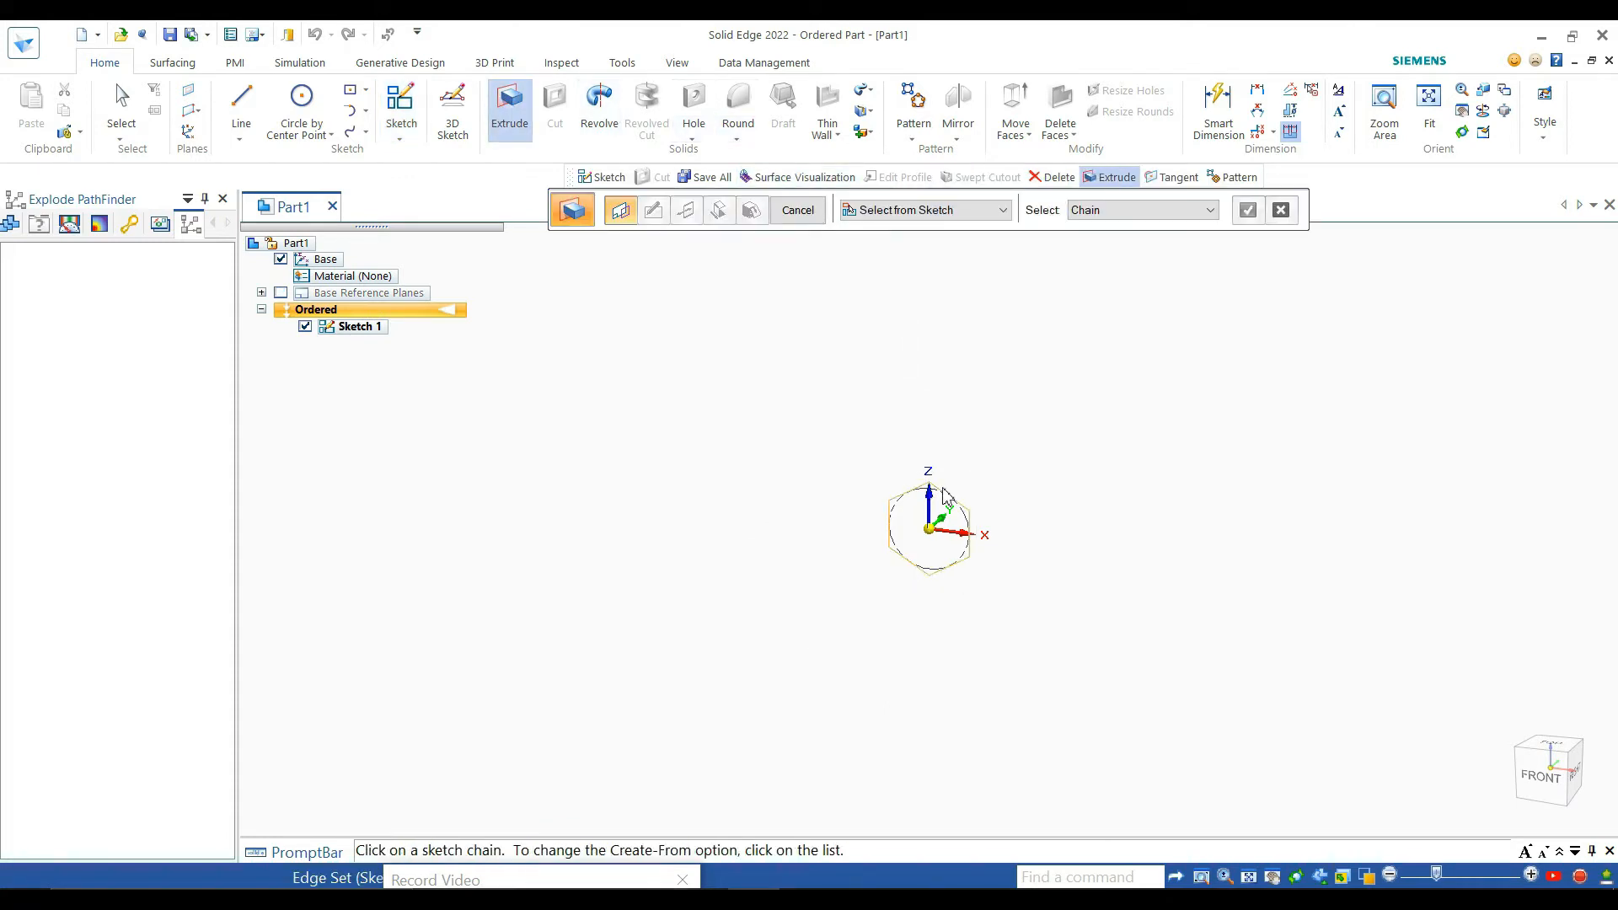
click(943, 496)
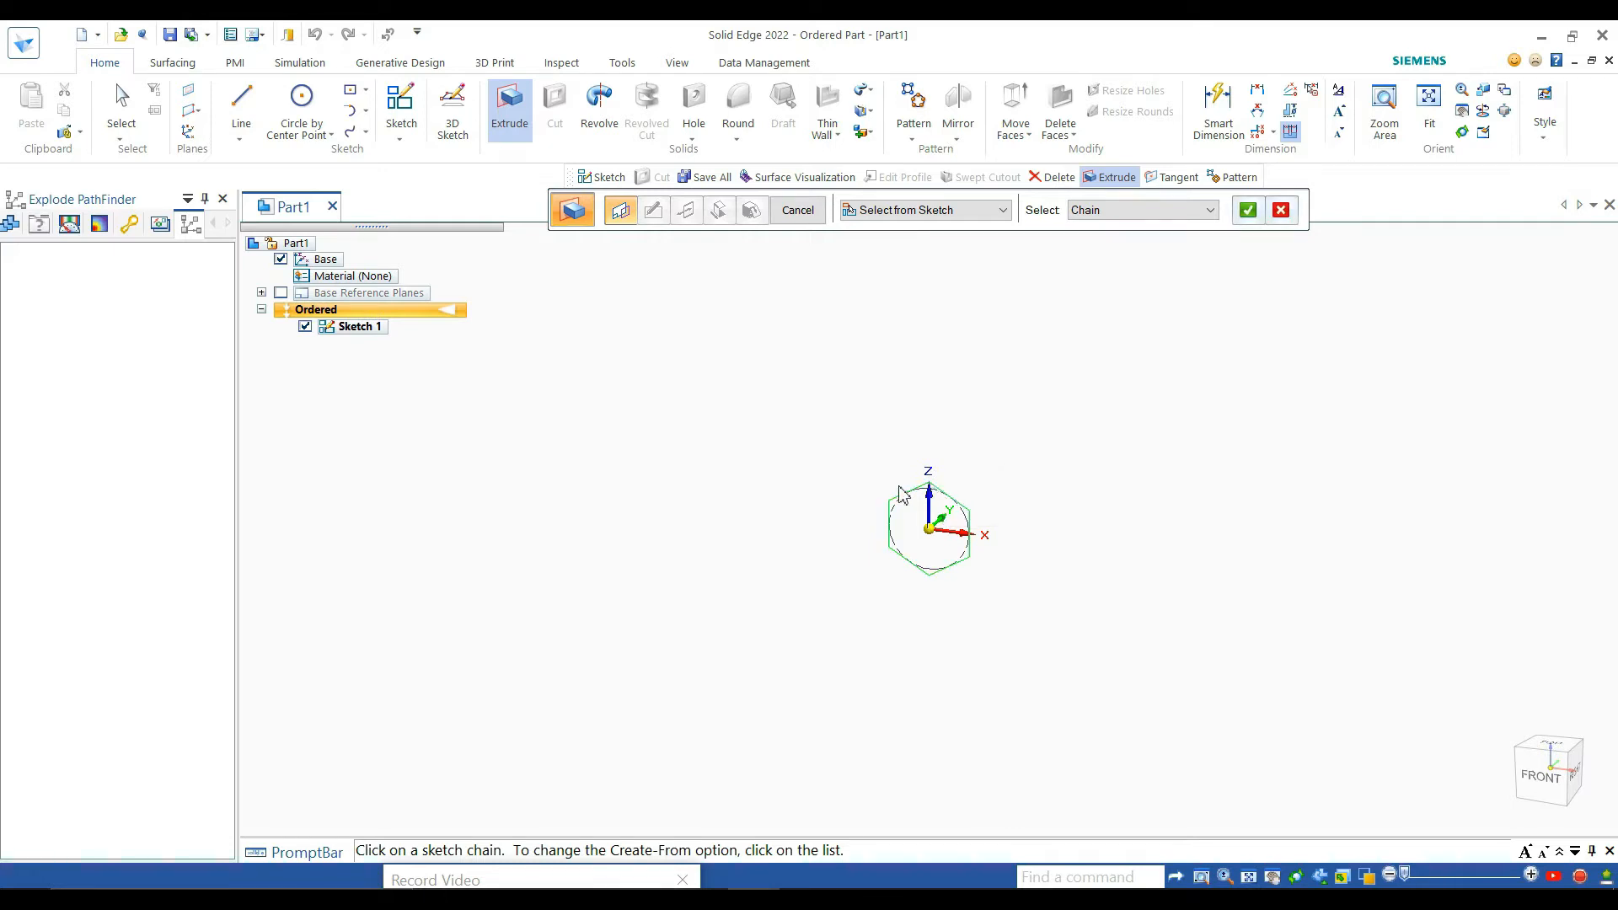
click(281, 294)
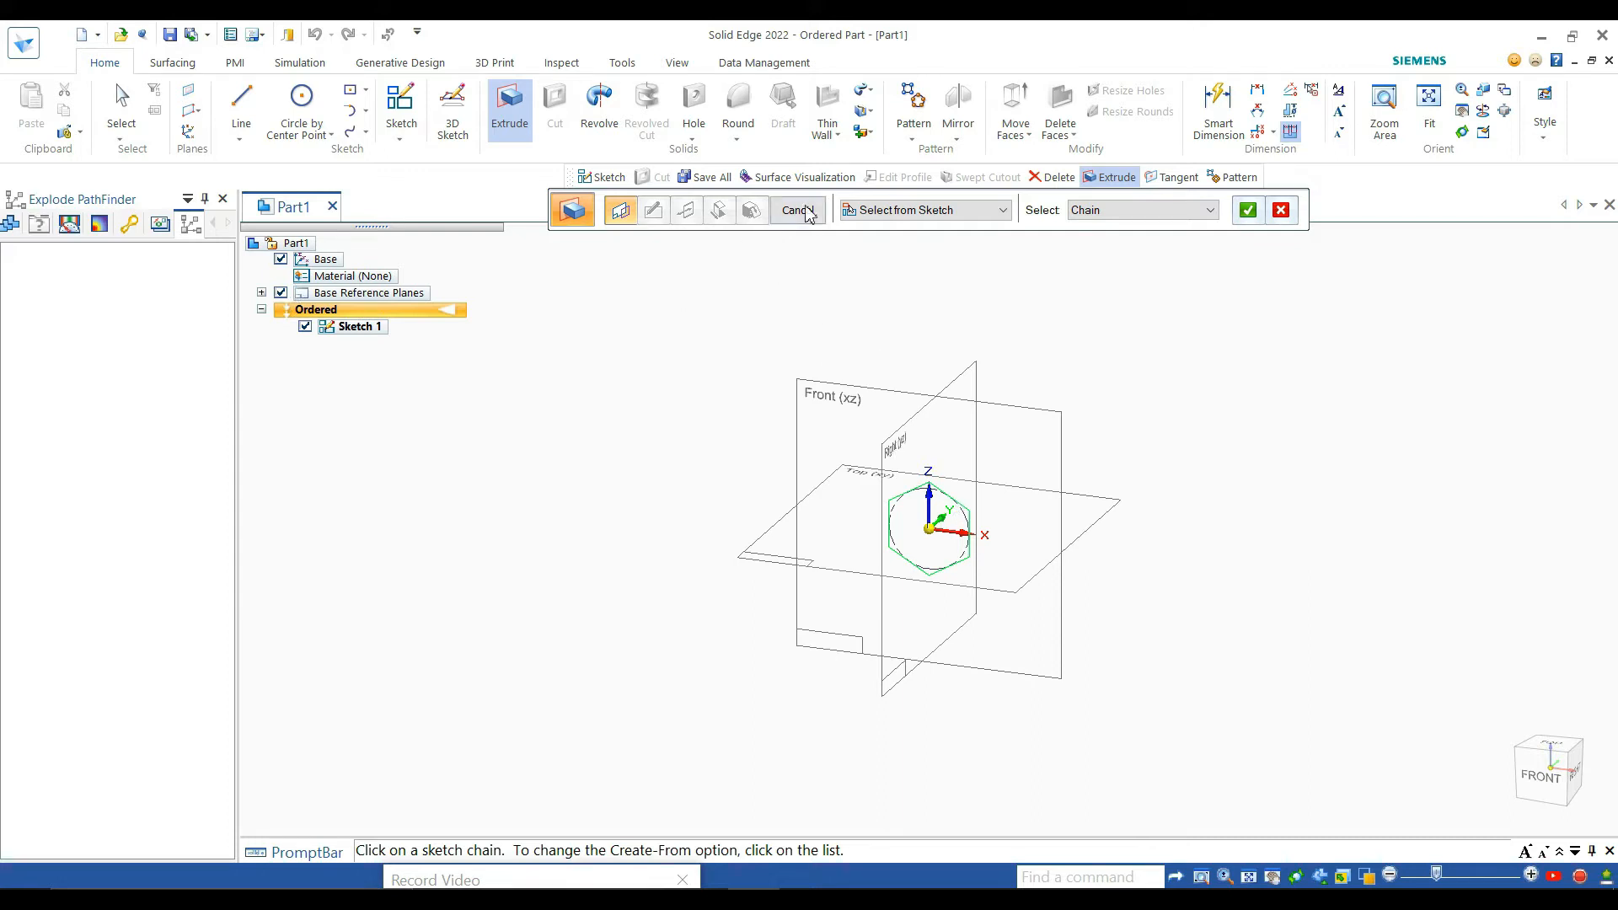
click(904, 212)
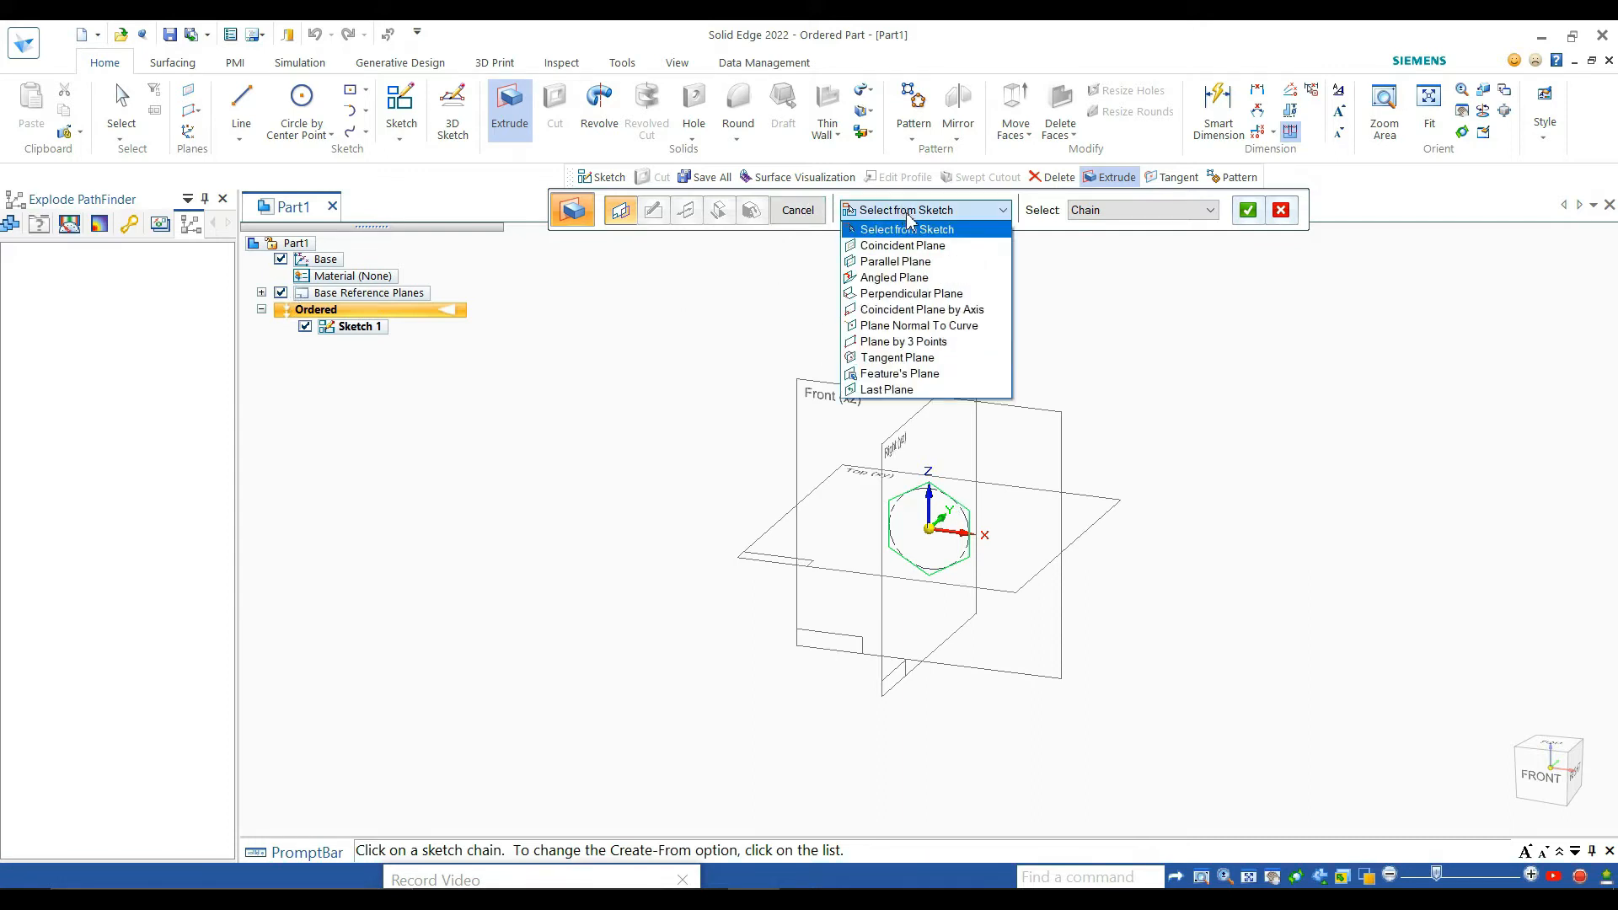
click(965, 229)
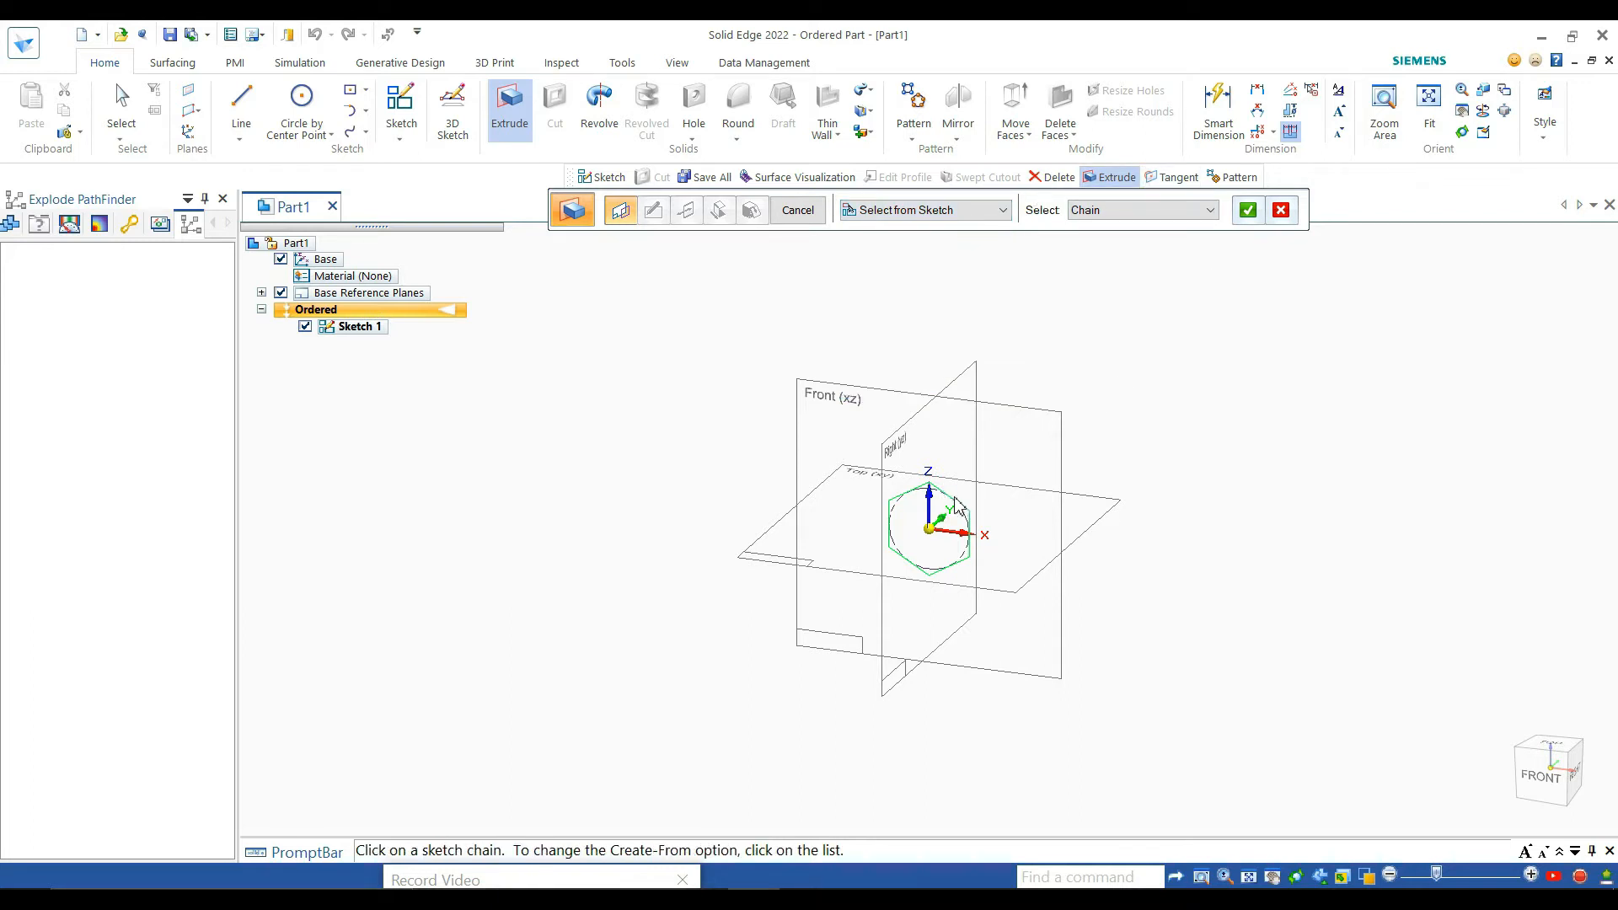
click(1248, 210)
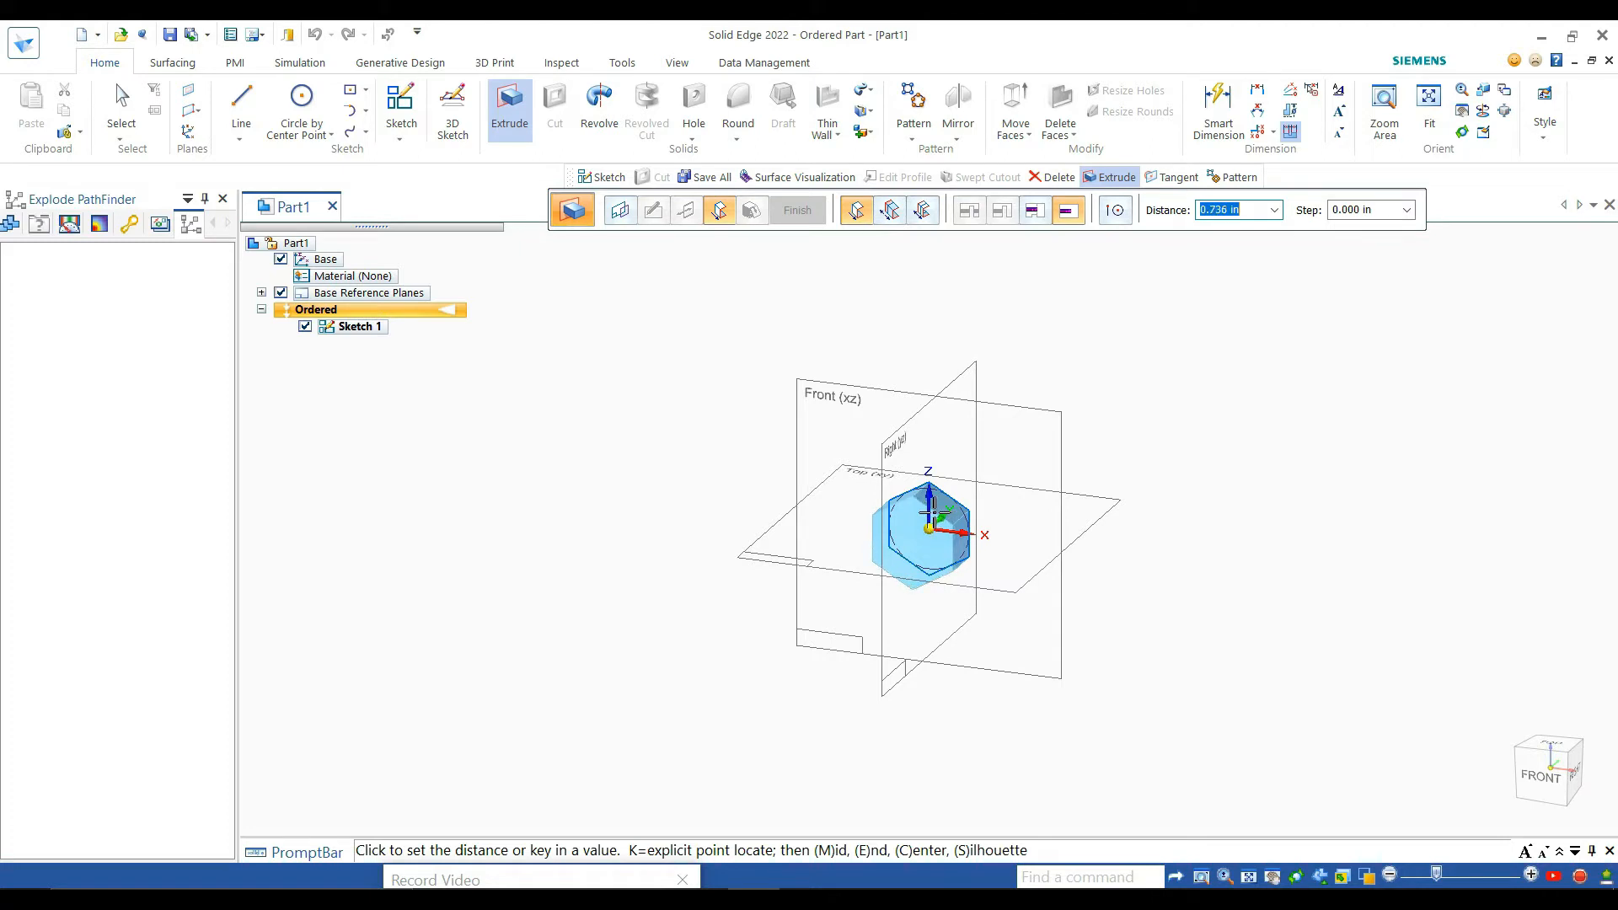
click(932, 511)
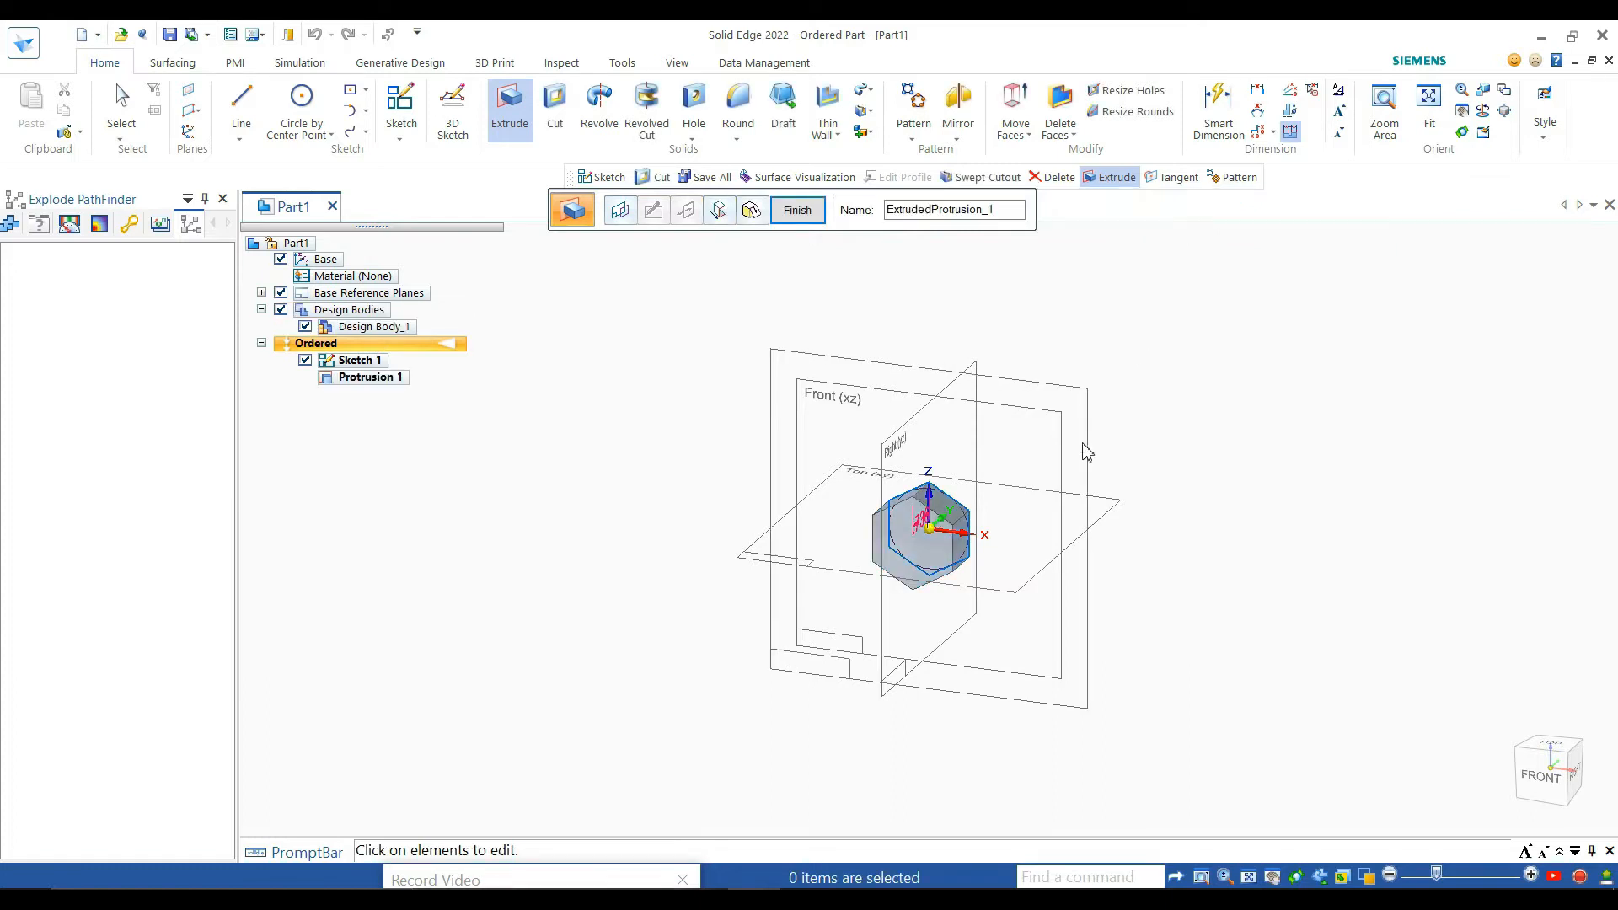
Sketch a circle centered on the origin in the Front (xz) plane, inside the hexagonal head's outline, for the shank
middle_drag(1100, 440, 1104, 801)
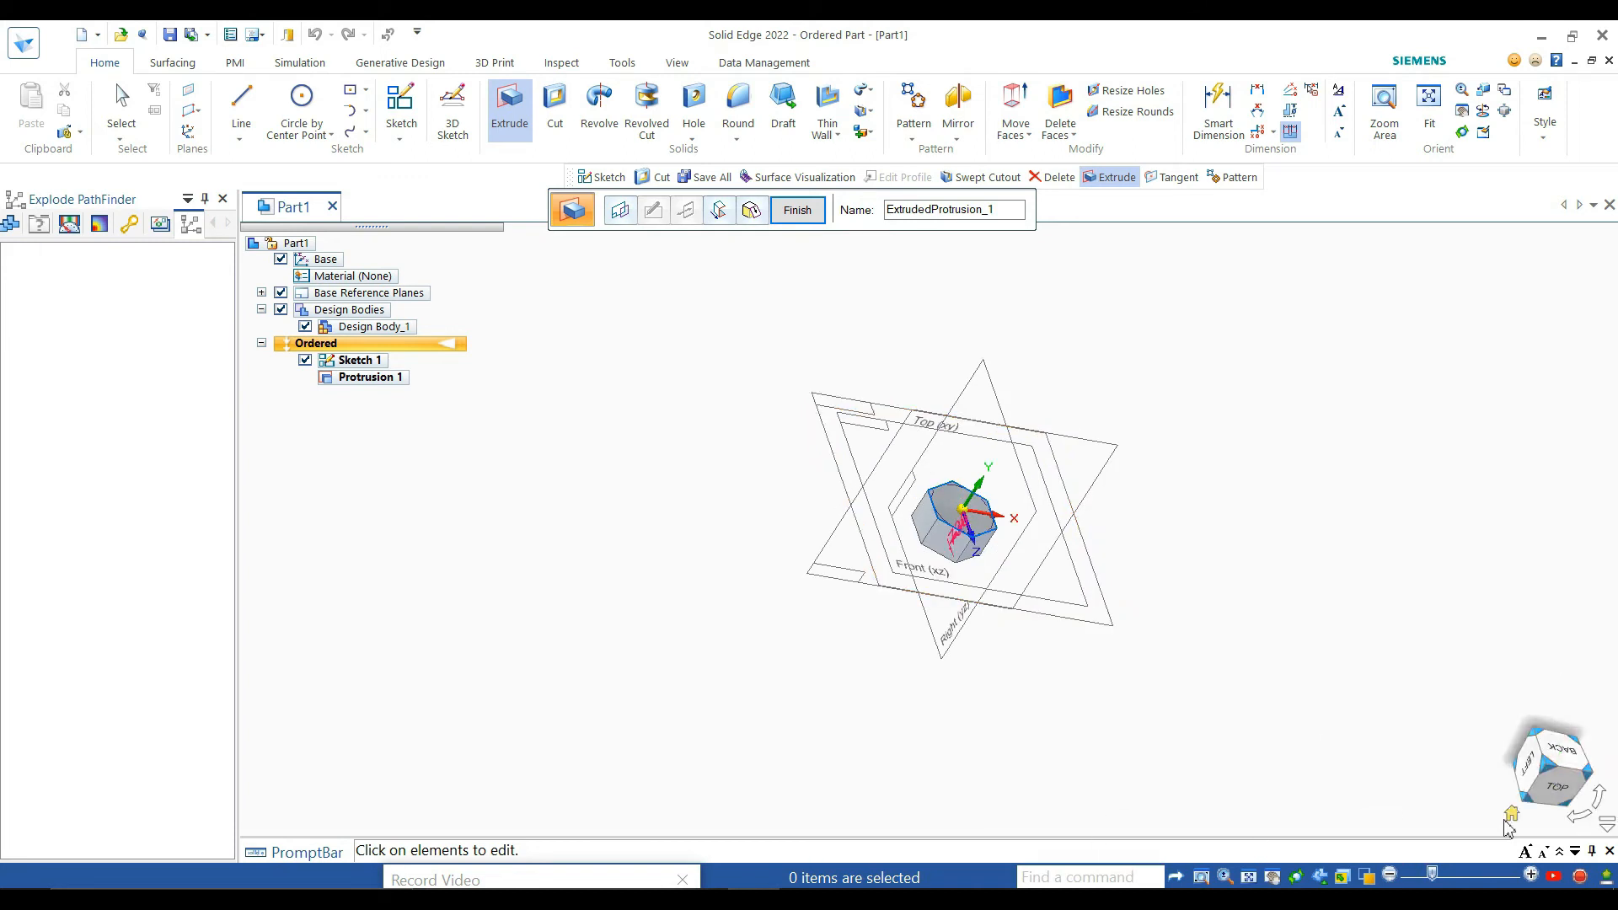
click(1554, 769)
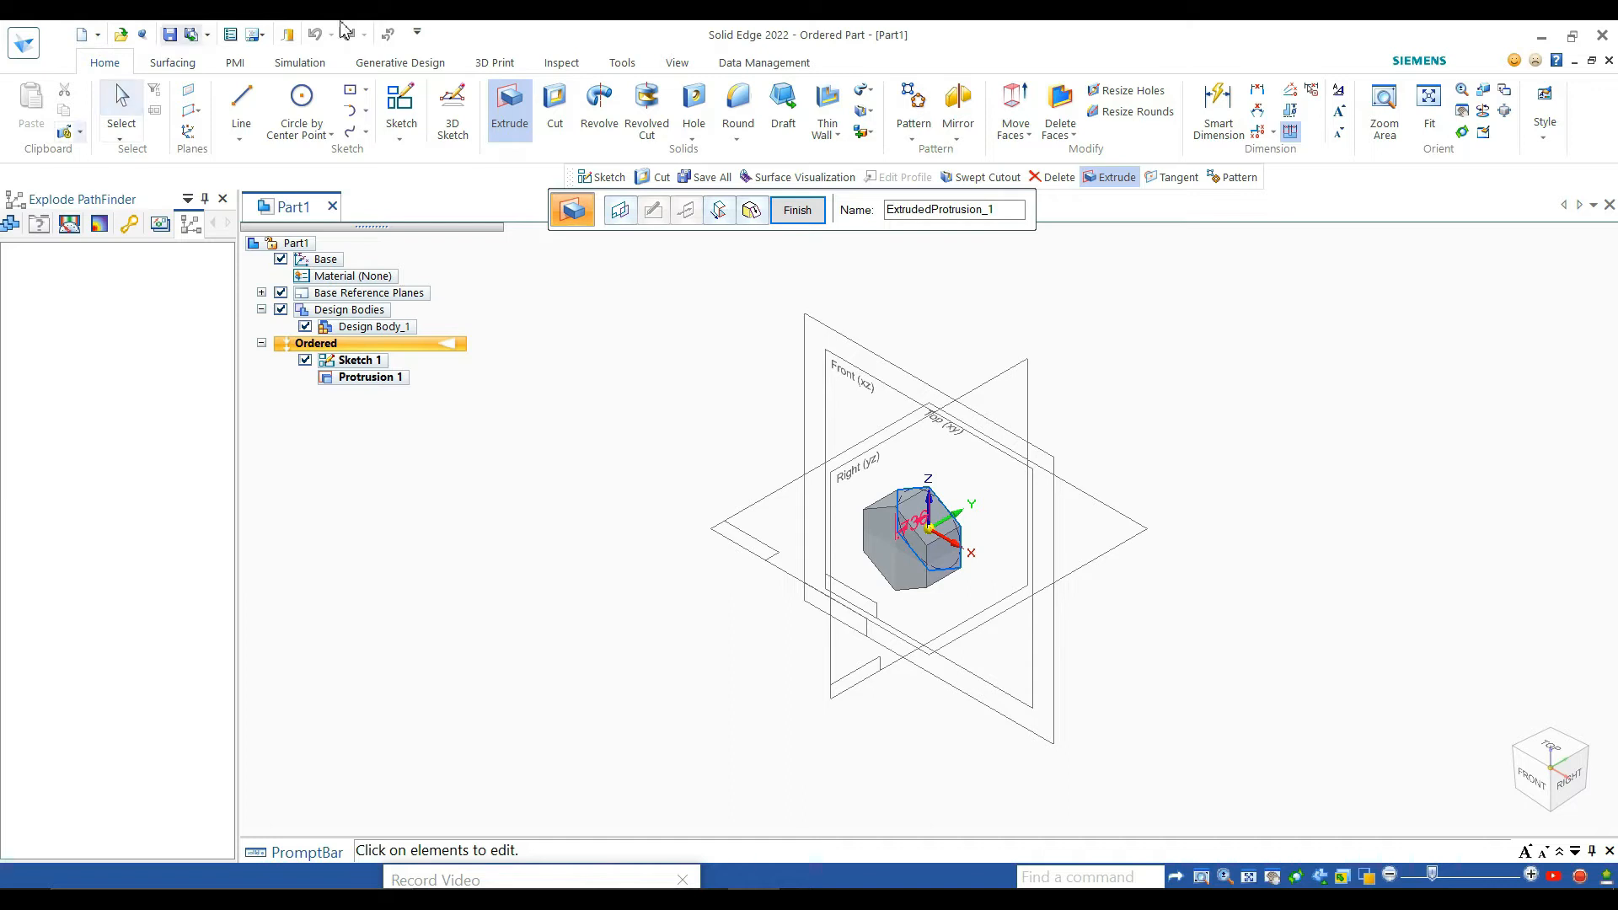
click(416, 101)
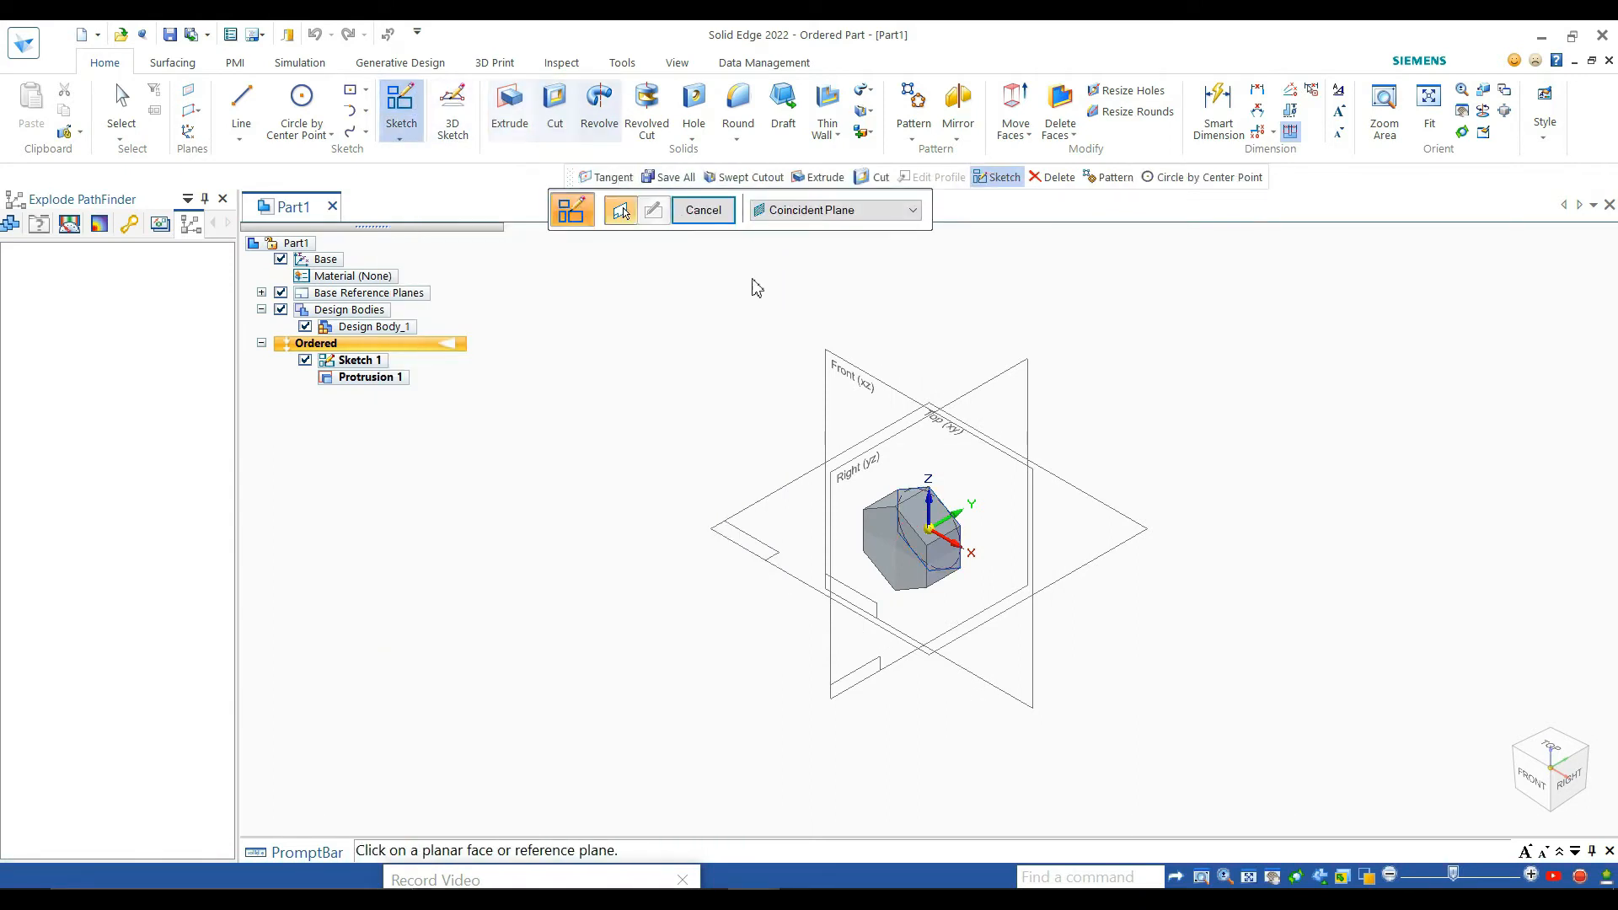
click(882, 387)
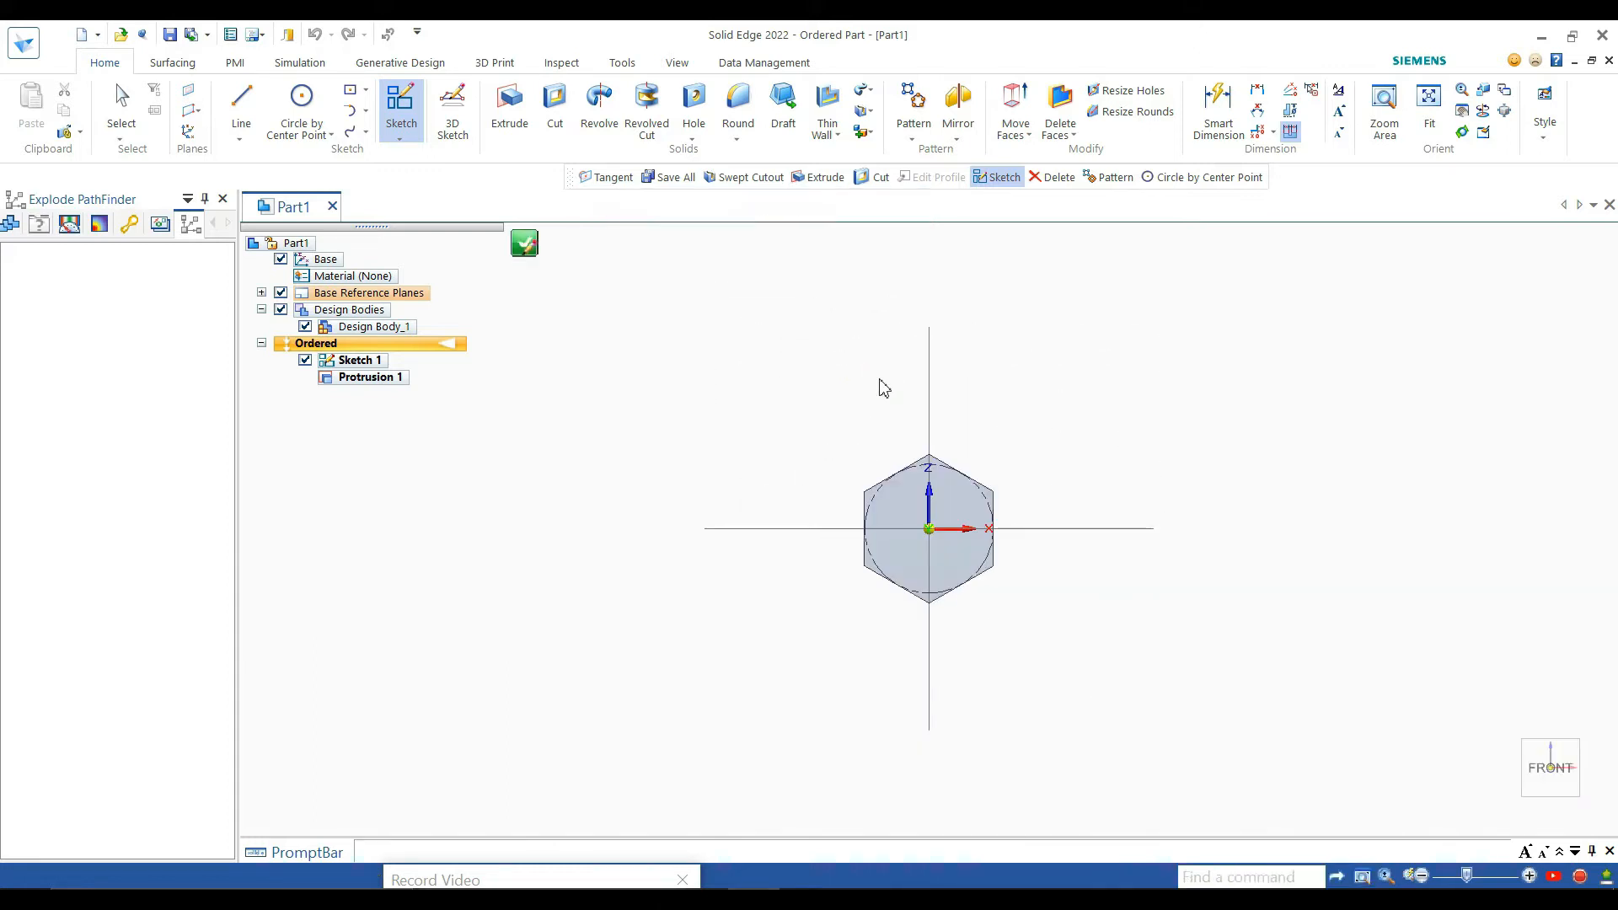
key(l)
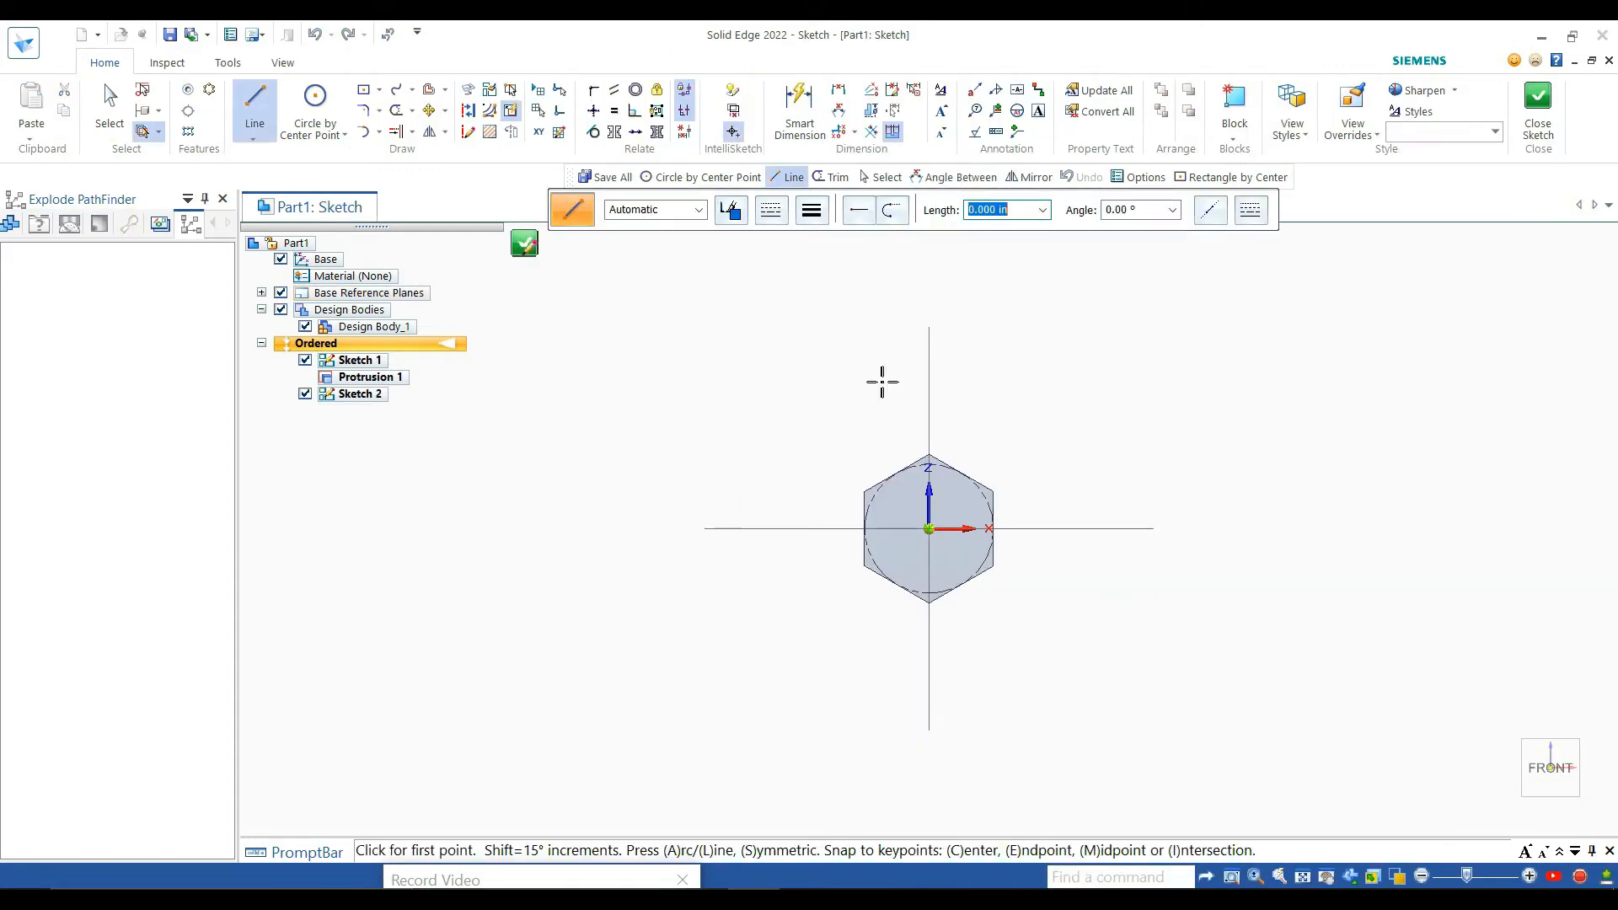
click(324, 105)
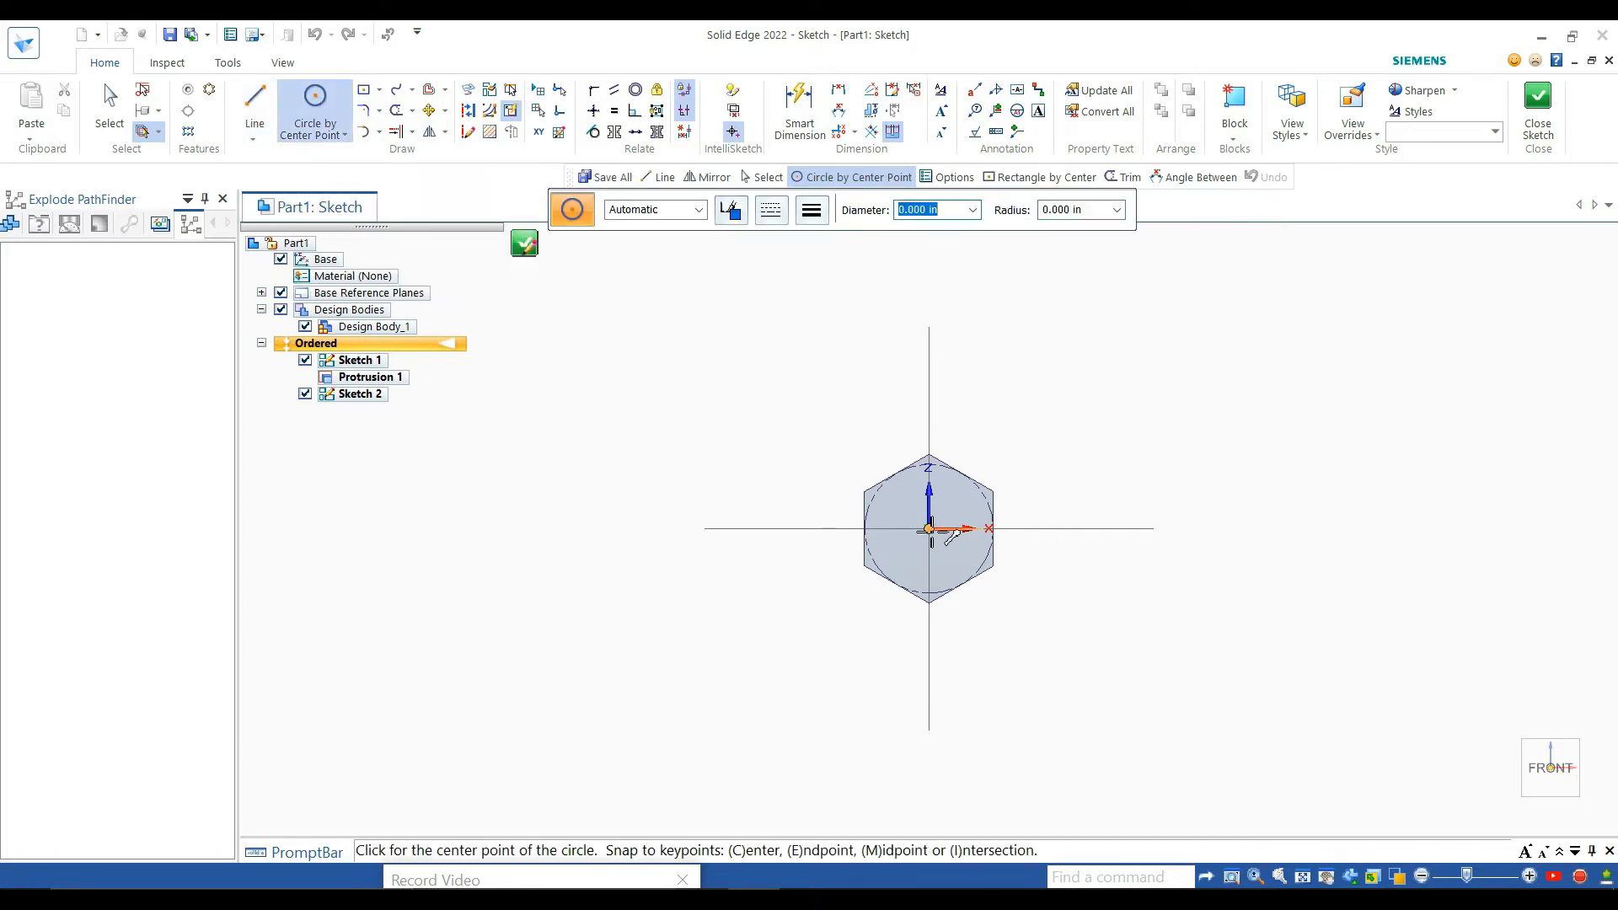
click(930, 530)
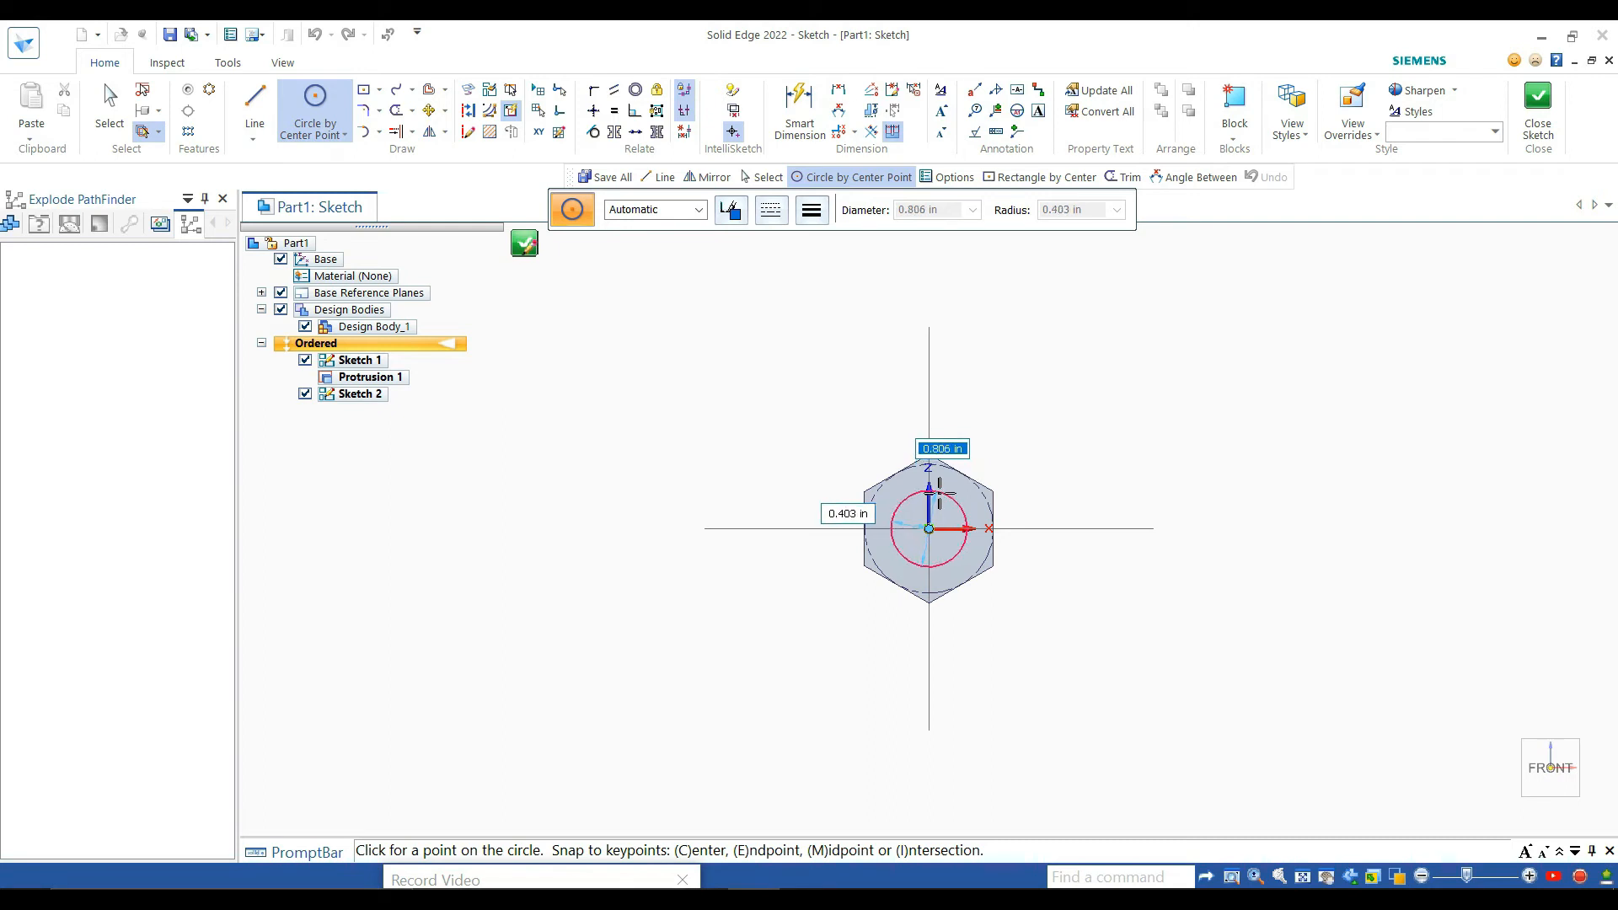
click(939, 490)
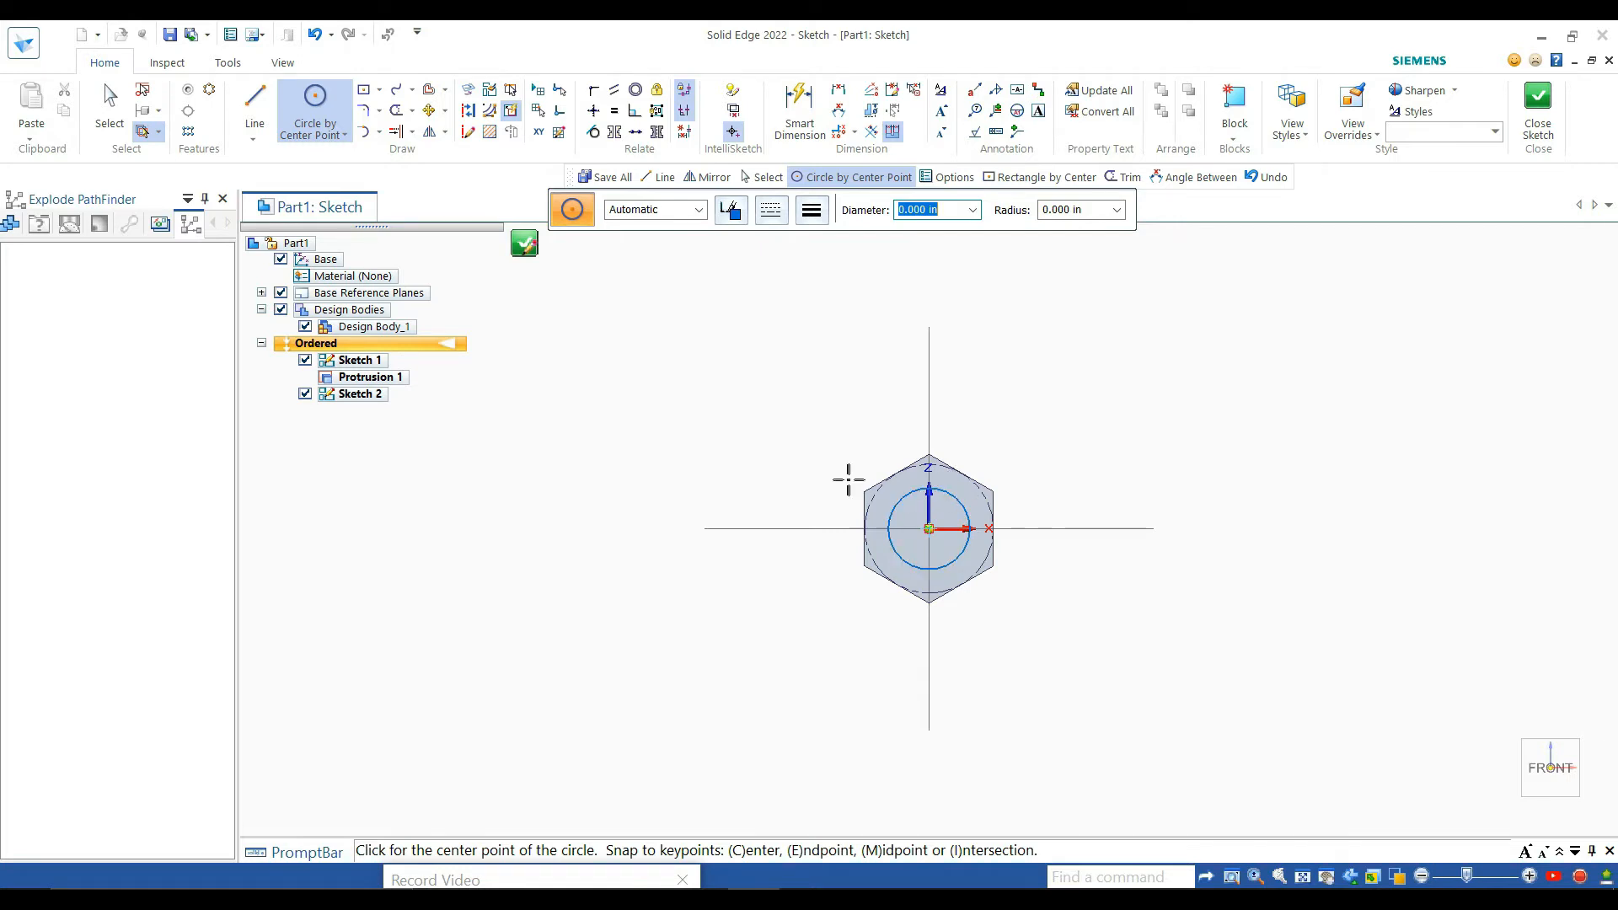
click(1539, 107)
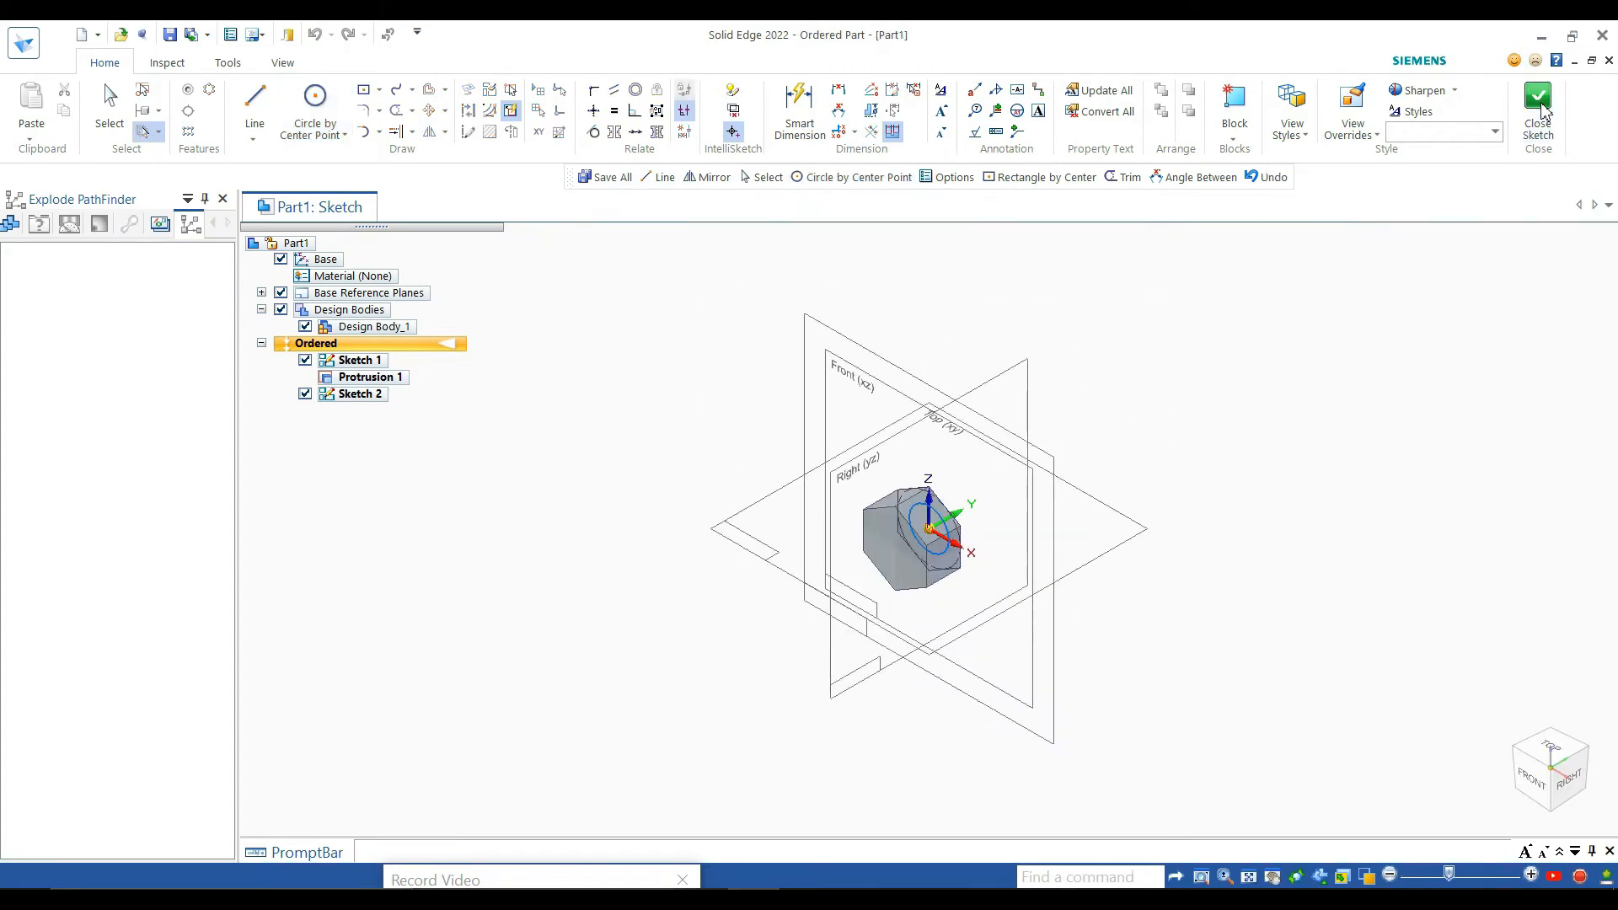
click(933, 522)
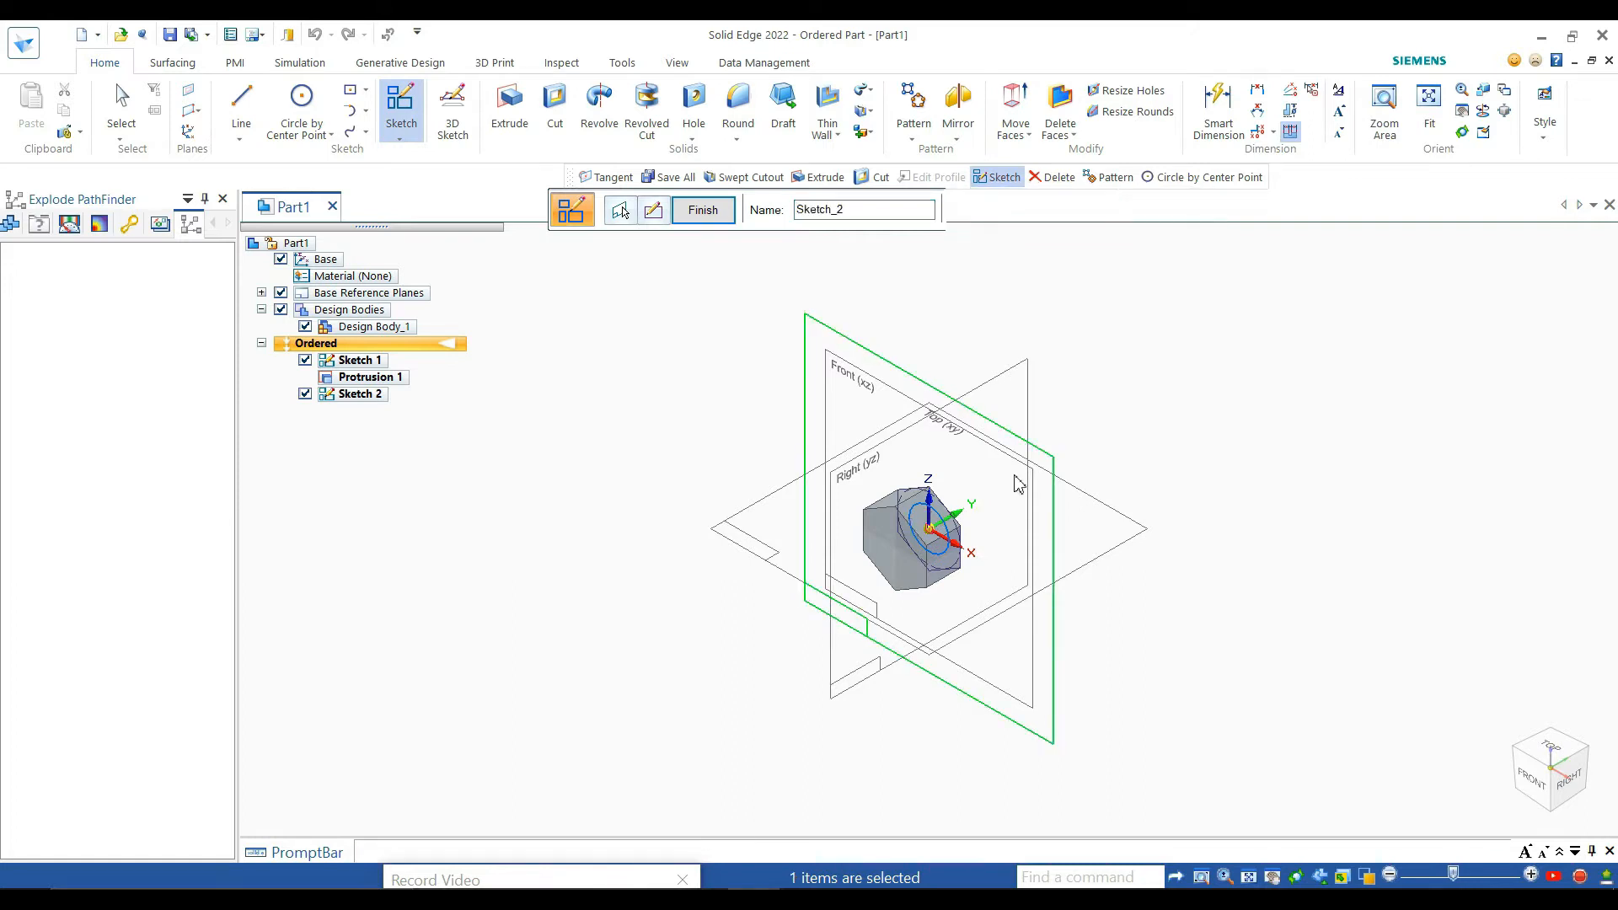
click(697, 212)
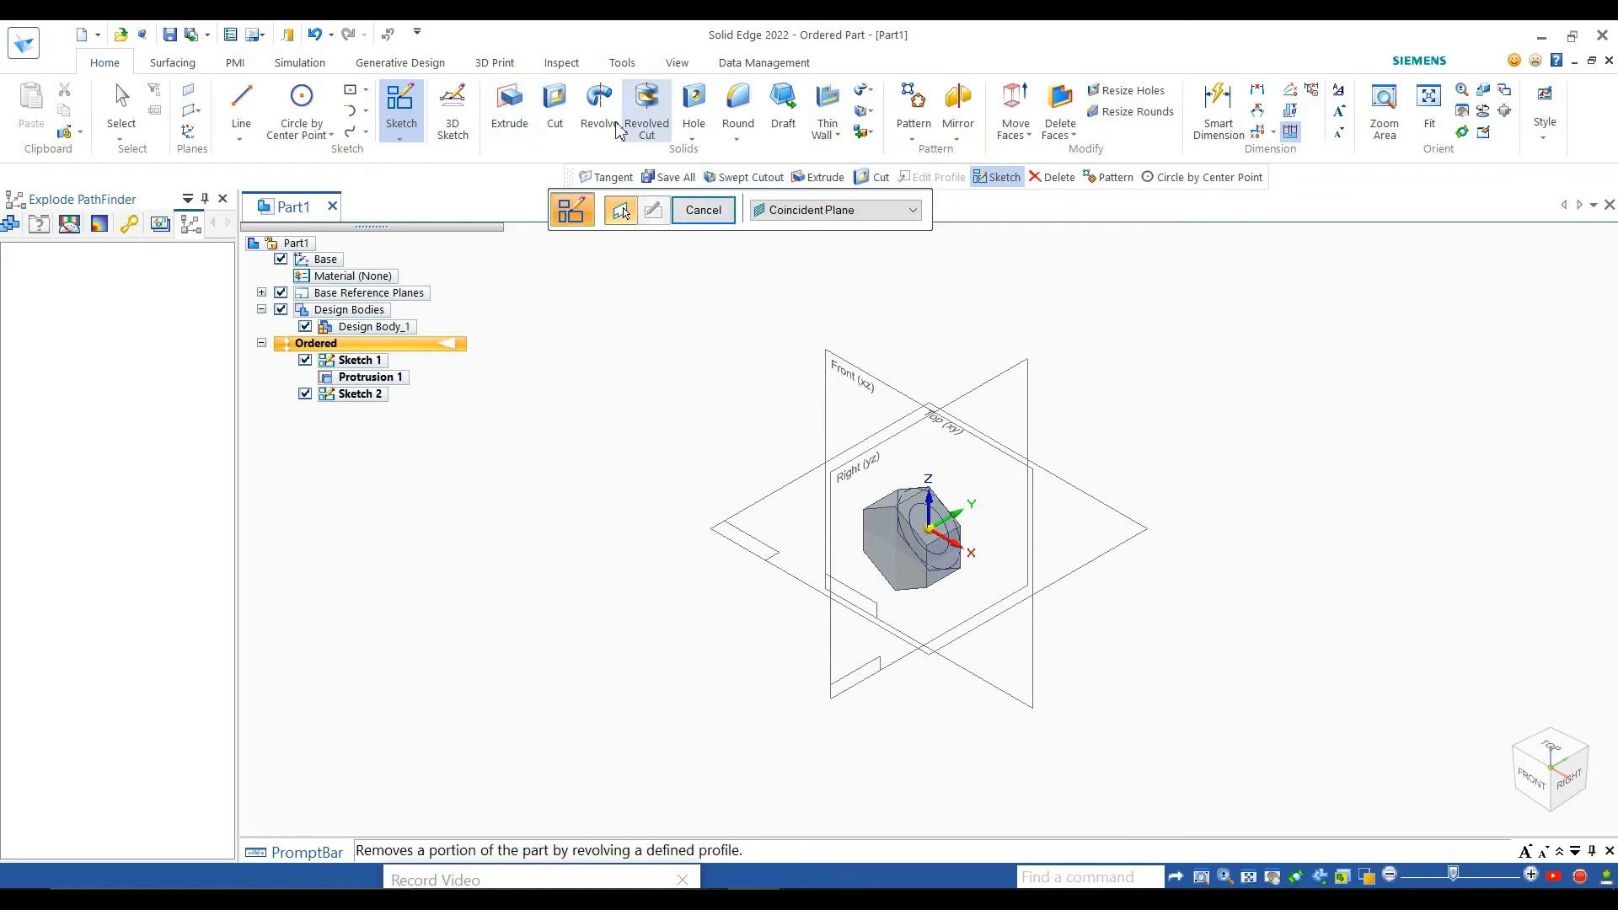
Extrude the shank circle about 2.73 in from the Front (xz) plane, away from the hexagonal head
click(522, 121)
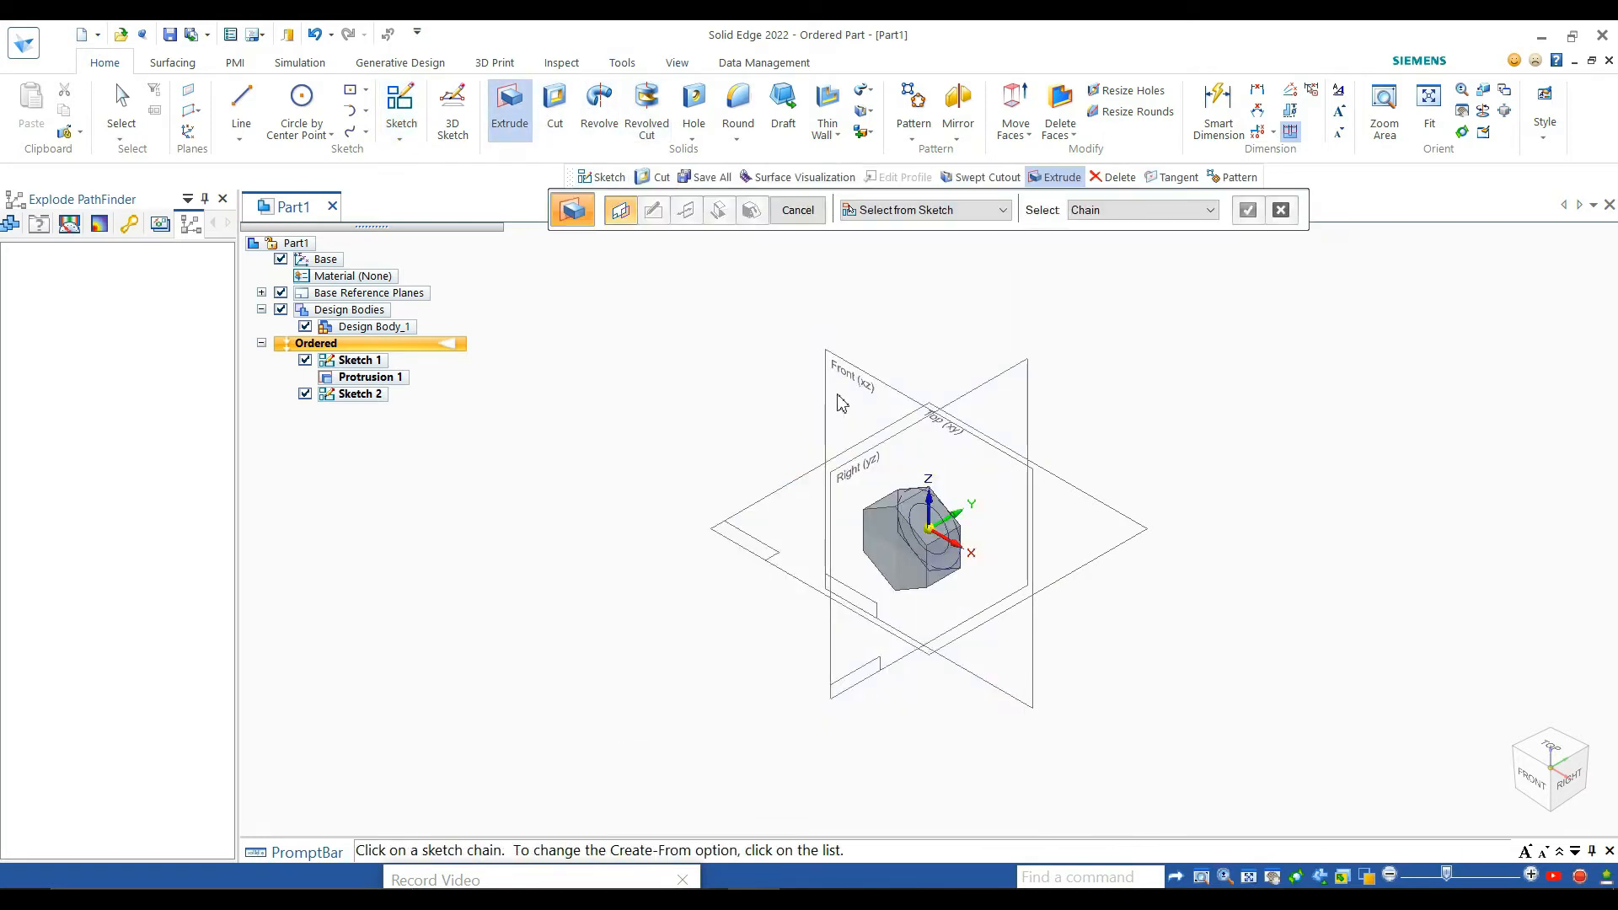
click(948, 525)
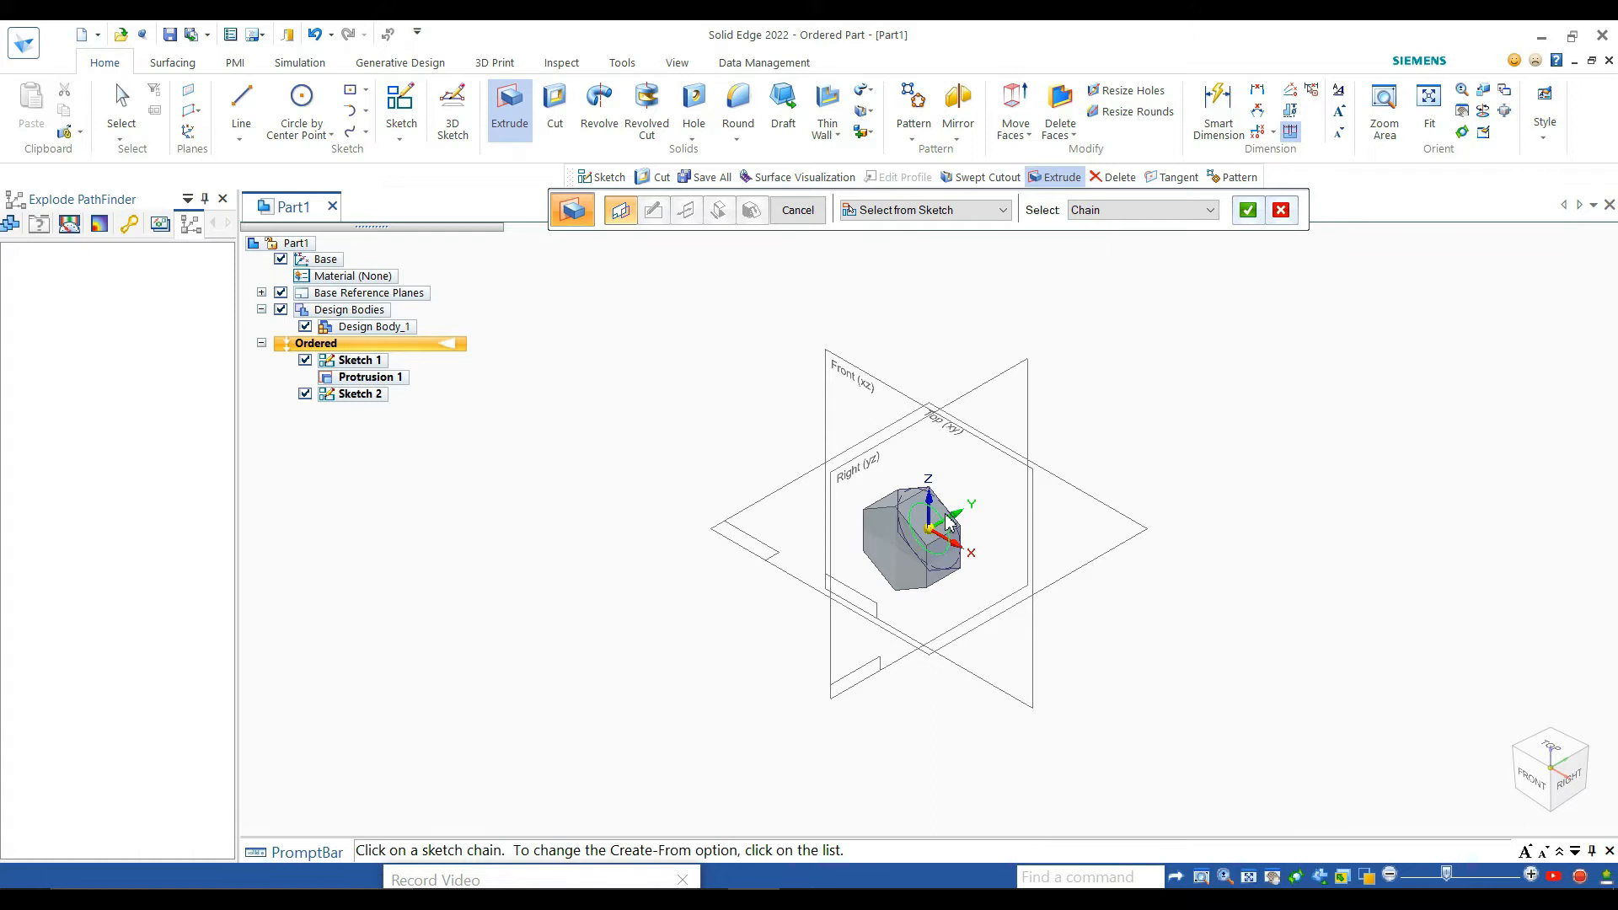
click(1248, 210)
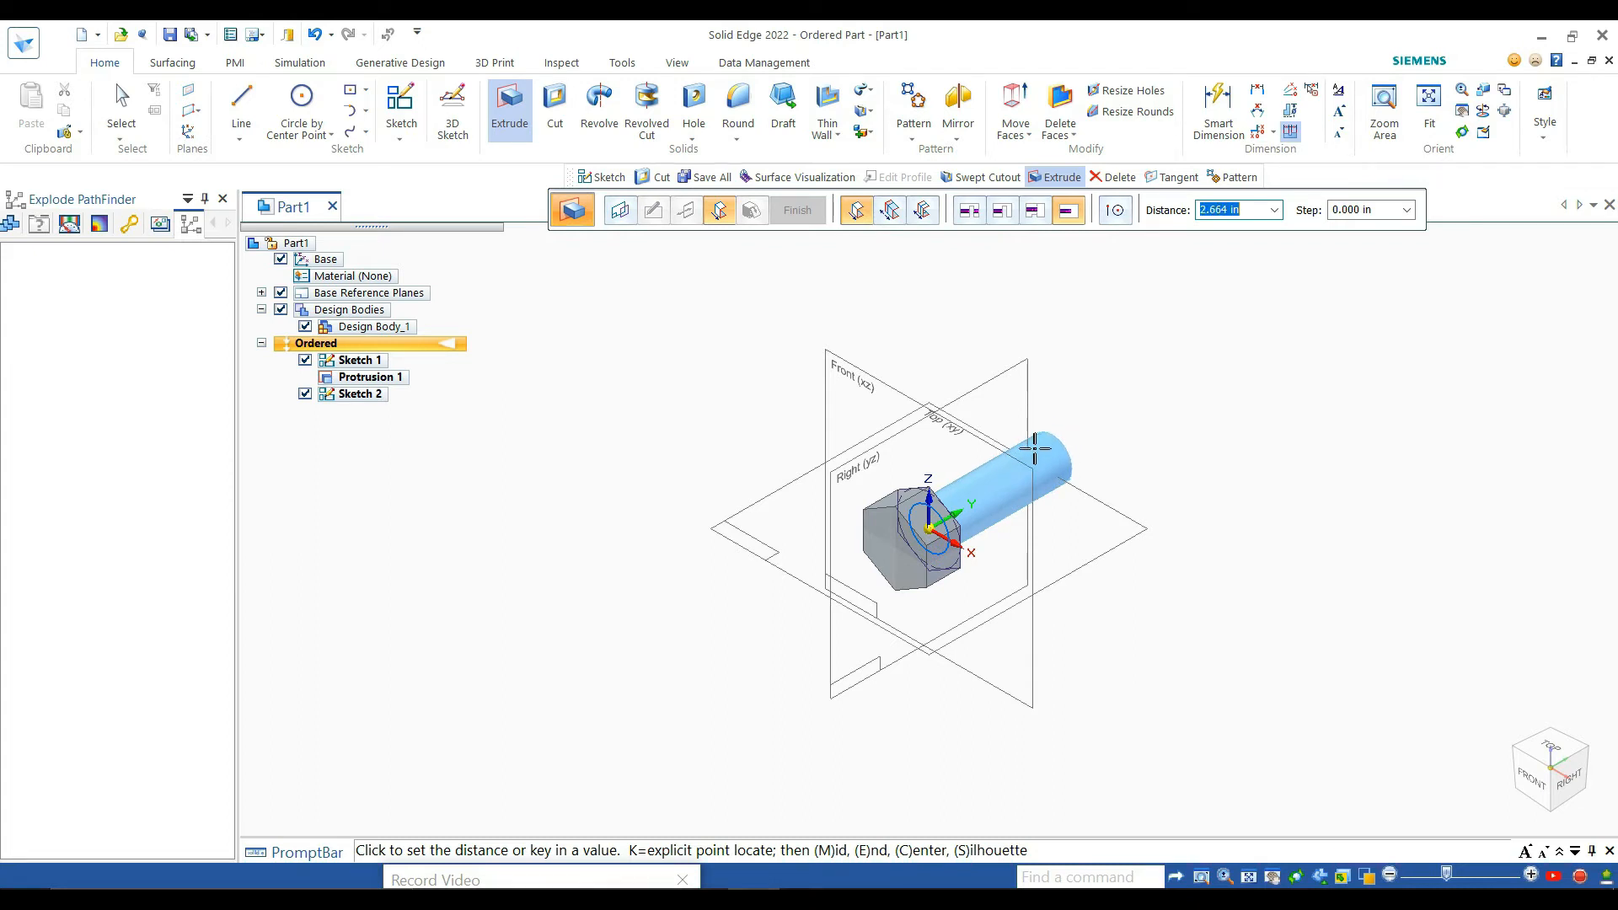
click(1039, 447)
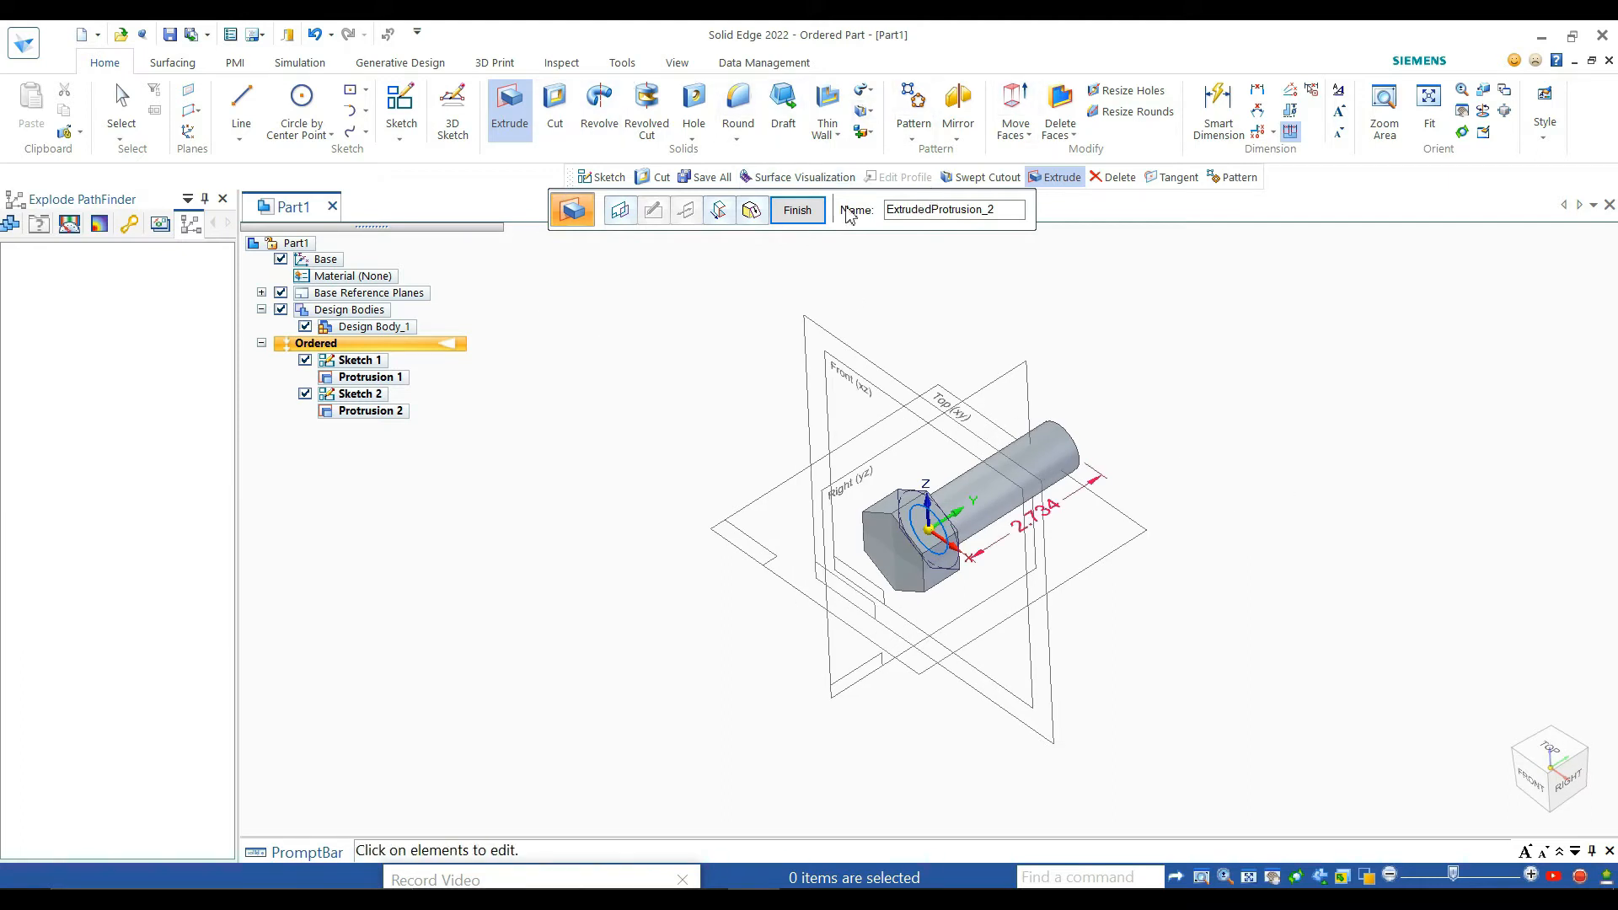
click(815, 211)
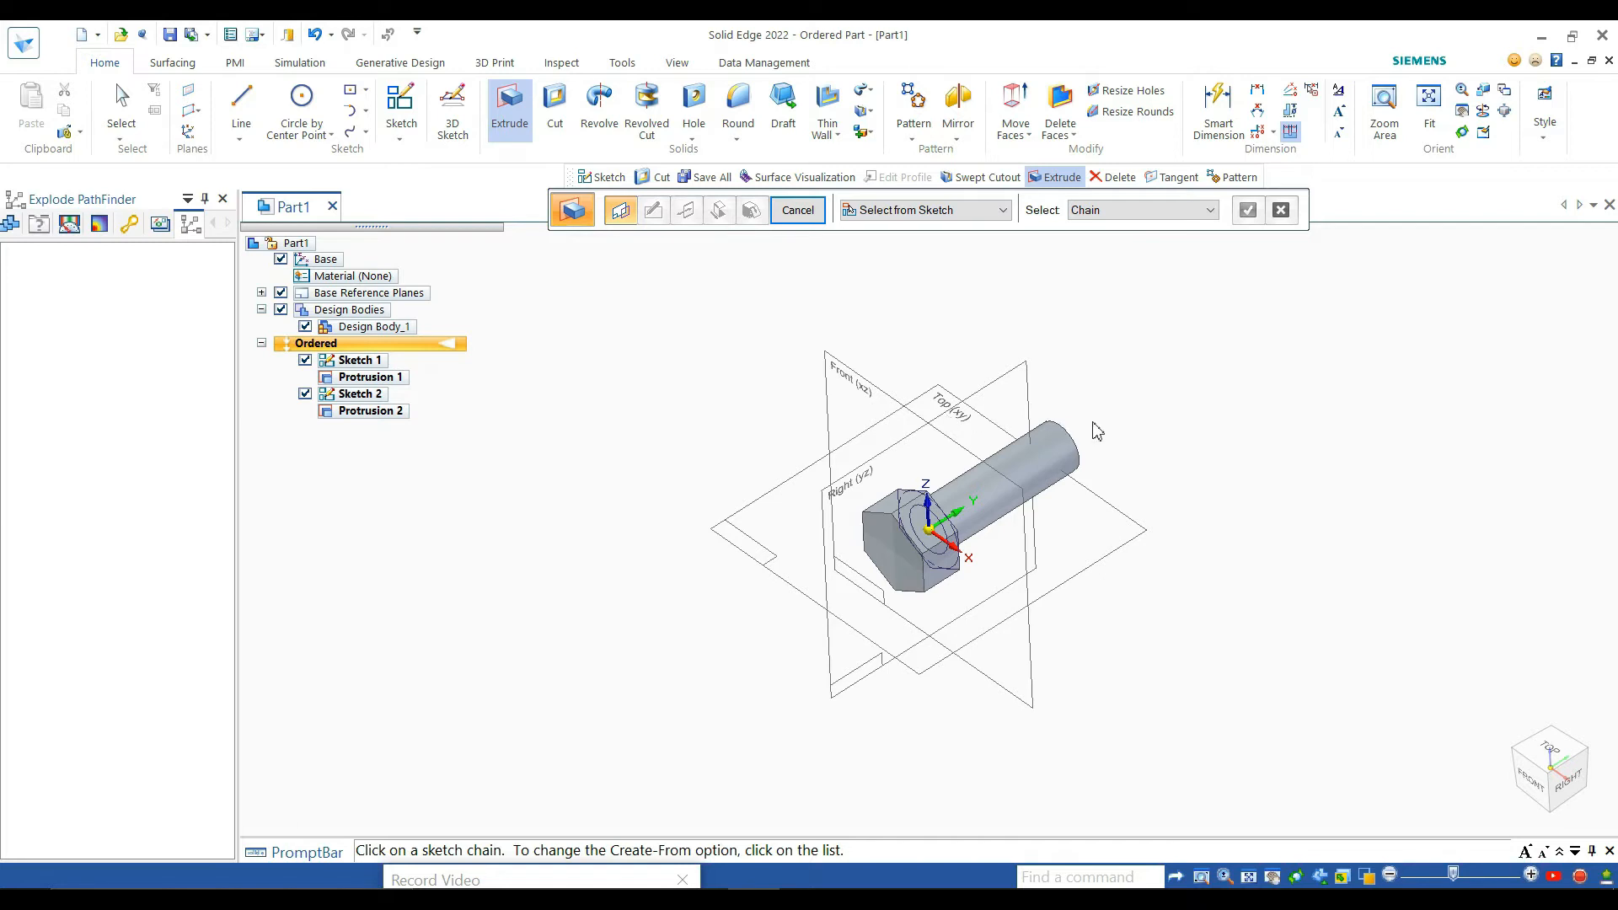
Sketch an axis line about 2.73 in long in the Right (yz) plane, from the center of the shank's free end to the origin
middle_drag(1152, 431, 723, 725)
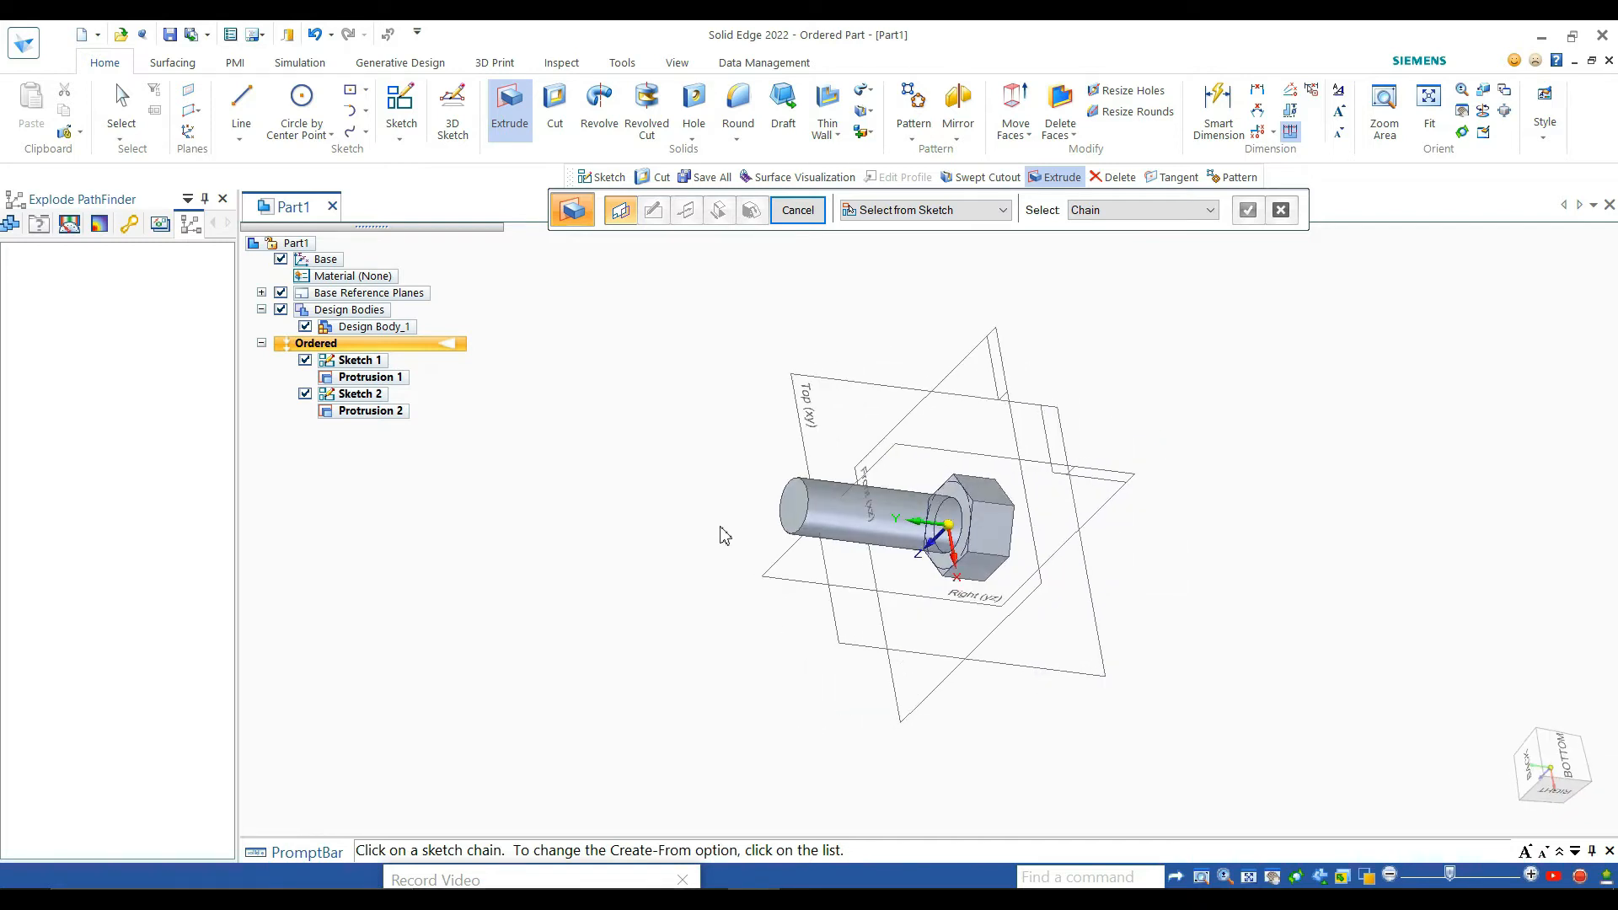
middle_drag(659, 451, 1163, 402)
mouse_move(1195, 624)
middle_down()
mouse_move(1185, 567)
mouse_move(1228, 603)
mouse_move(1265, 582)
mouse_move(1257, 644)
mouse_move(1206, 615)
middle_up()
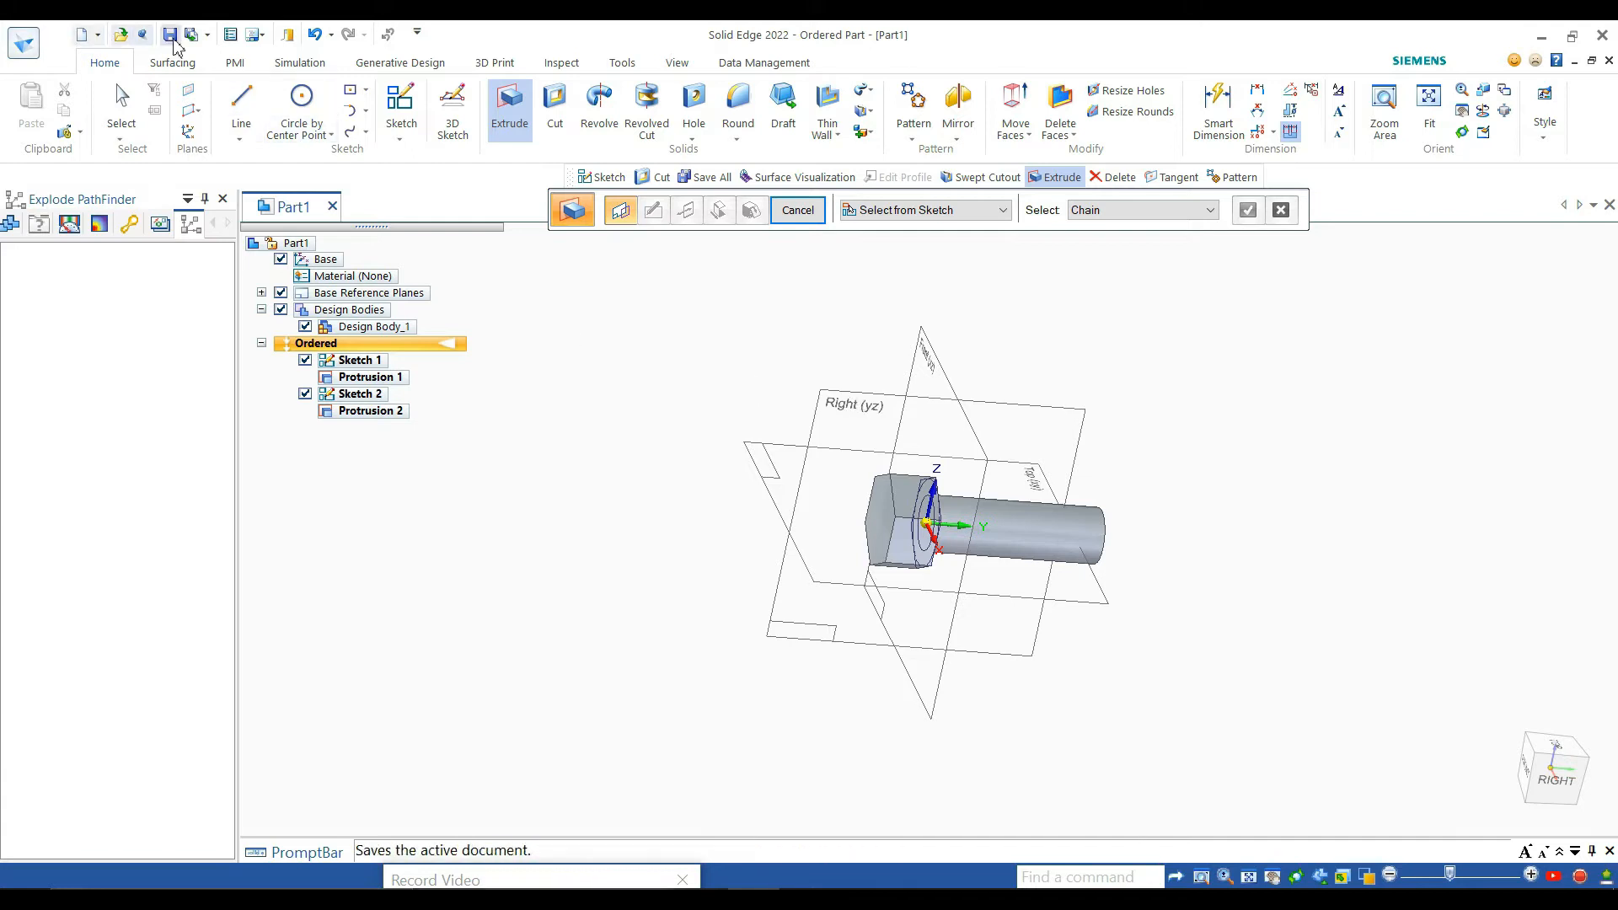
click(401, 103)
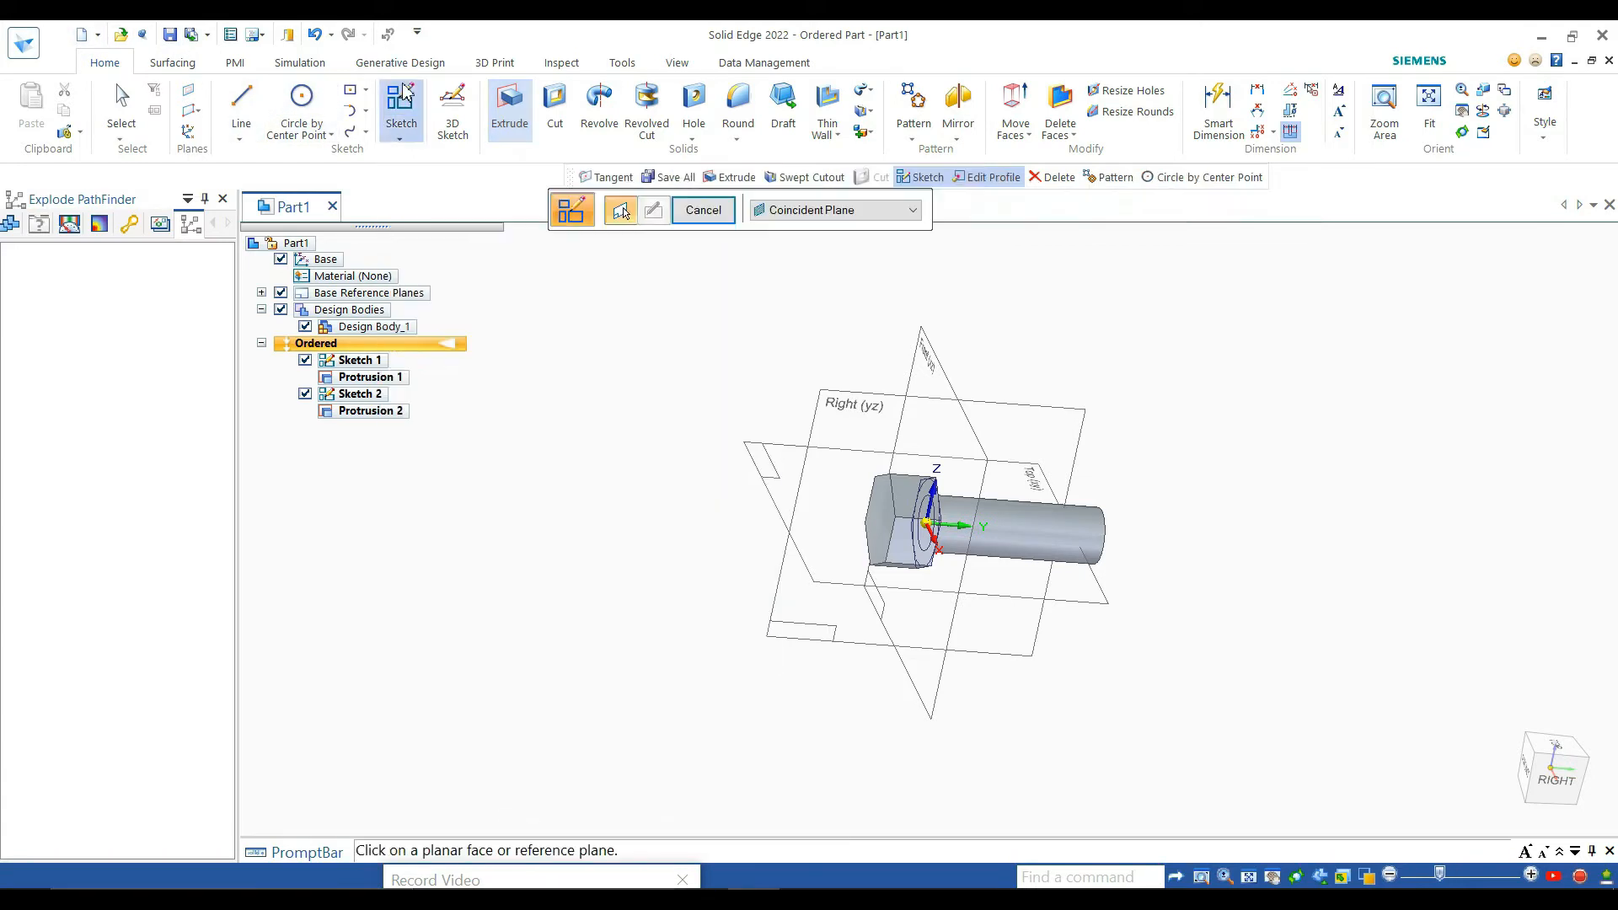
click(837, 402)
key(l)
scroll(1241, 496, up, 3)
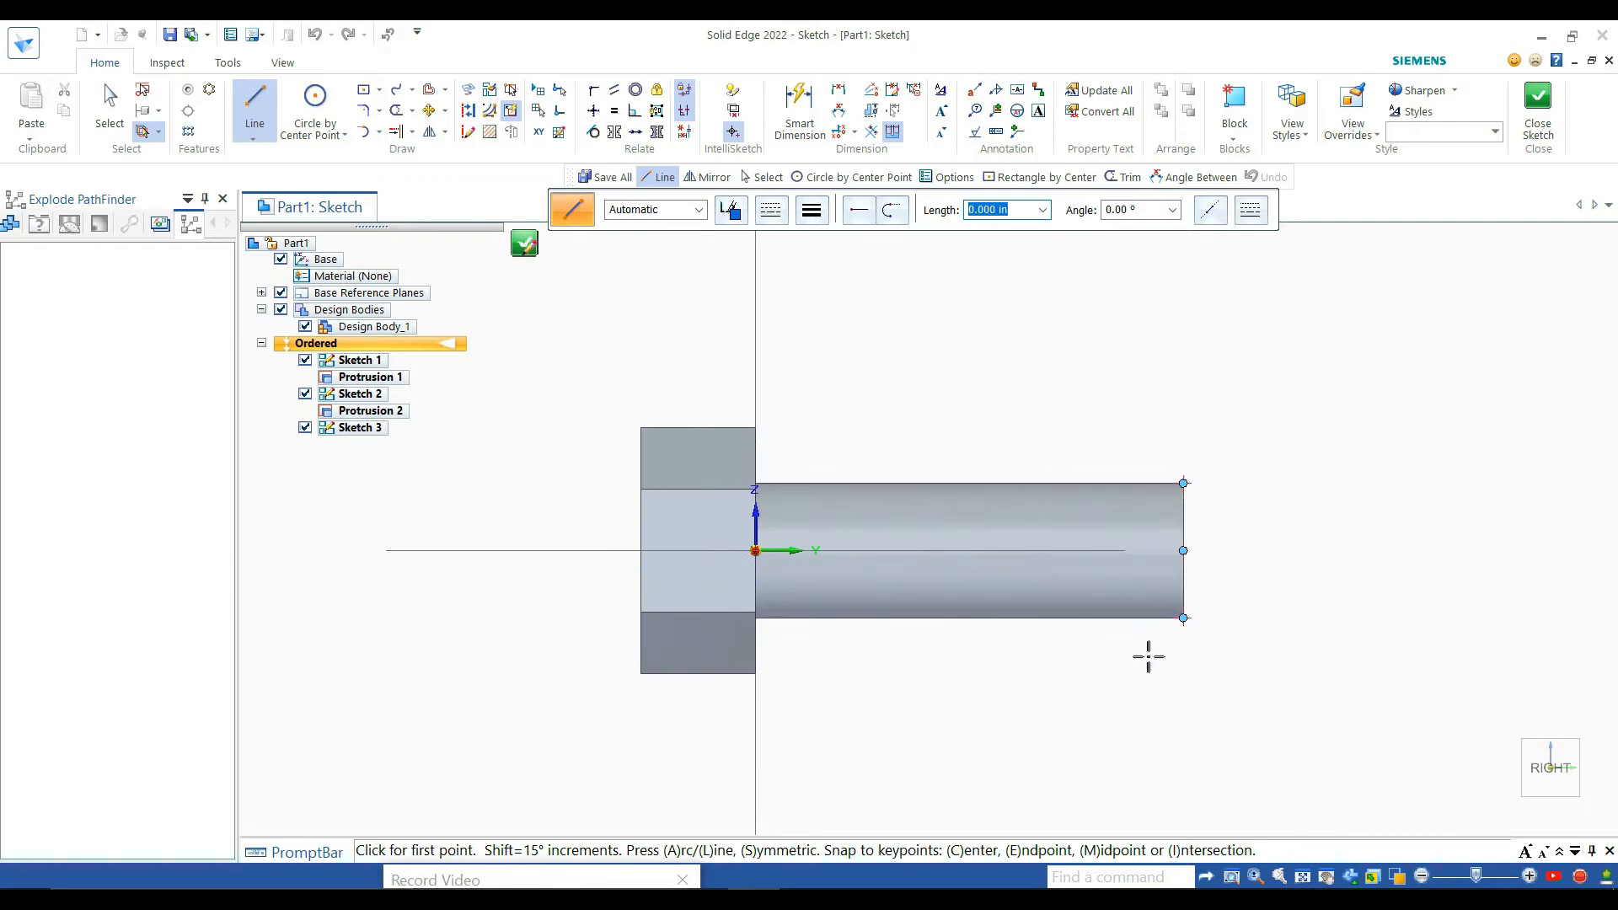
click(1185, 551)
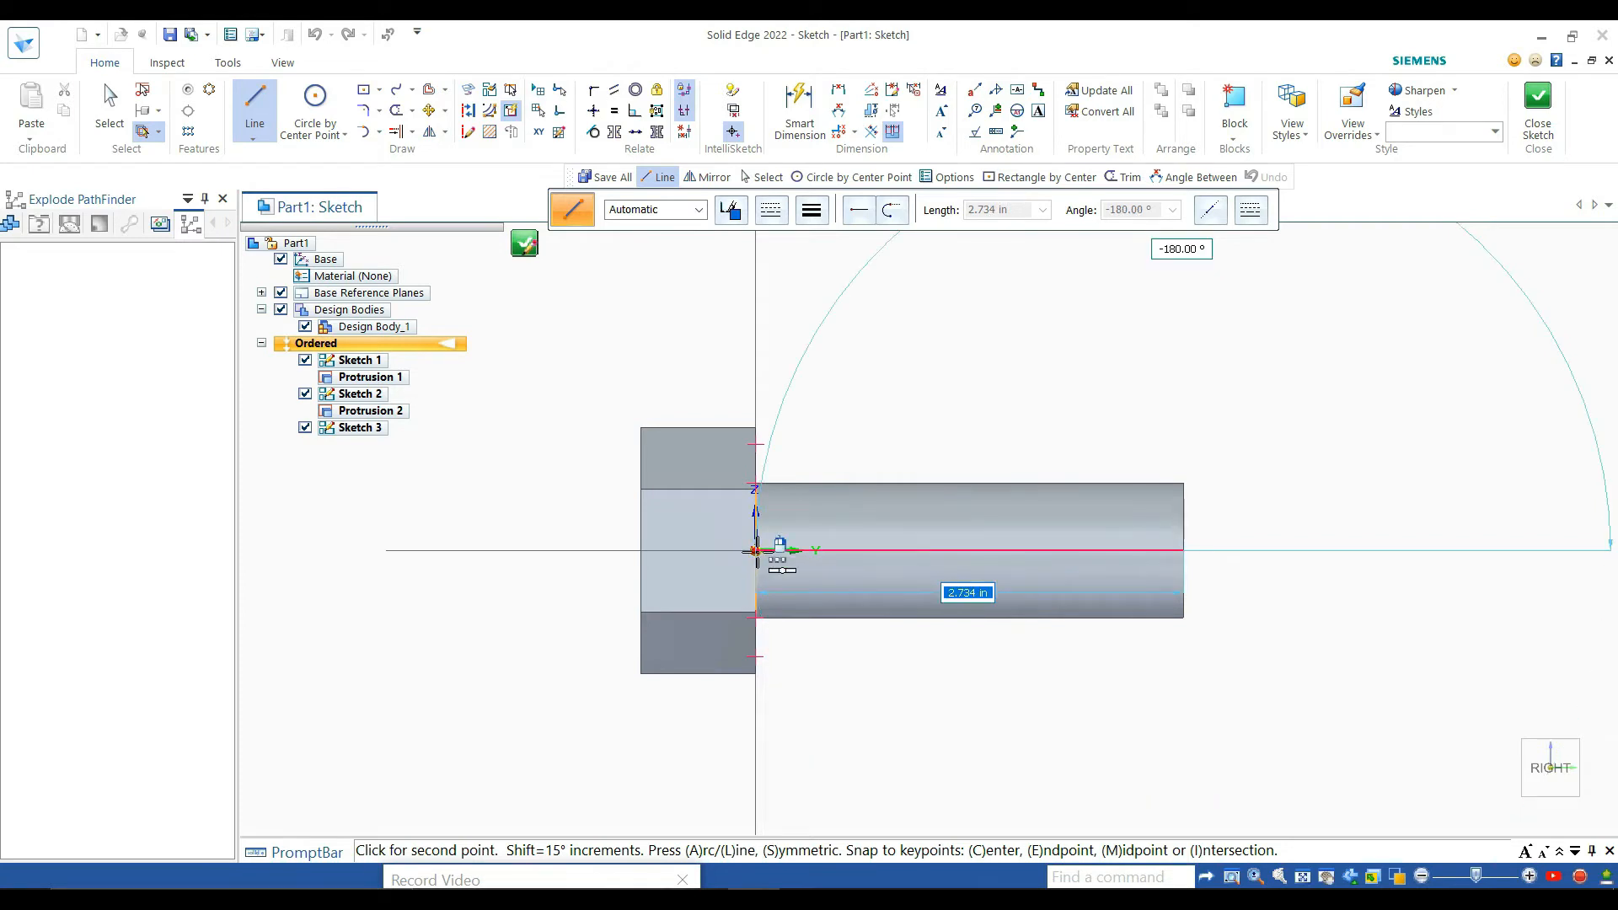
click(756, 550)
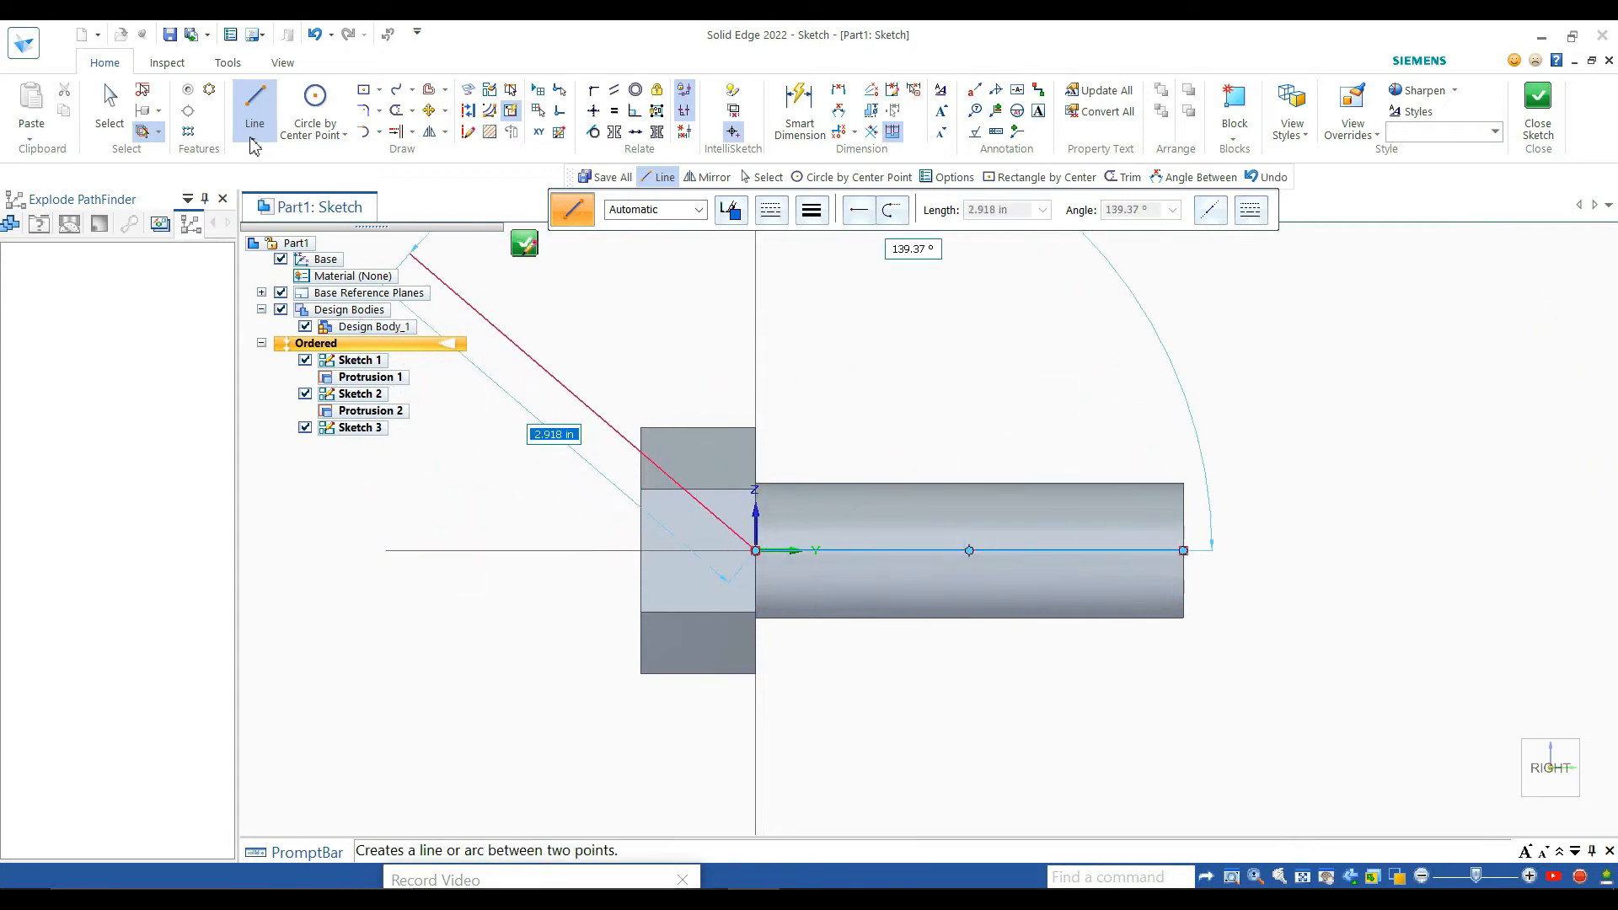
Sketch a closed triangular thread profile with sides about 0.12 to 0.13 in, pointing inward at the shank's upper end corner, and finish the sketch
click(246, 103)
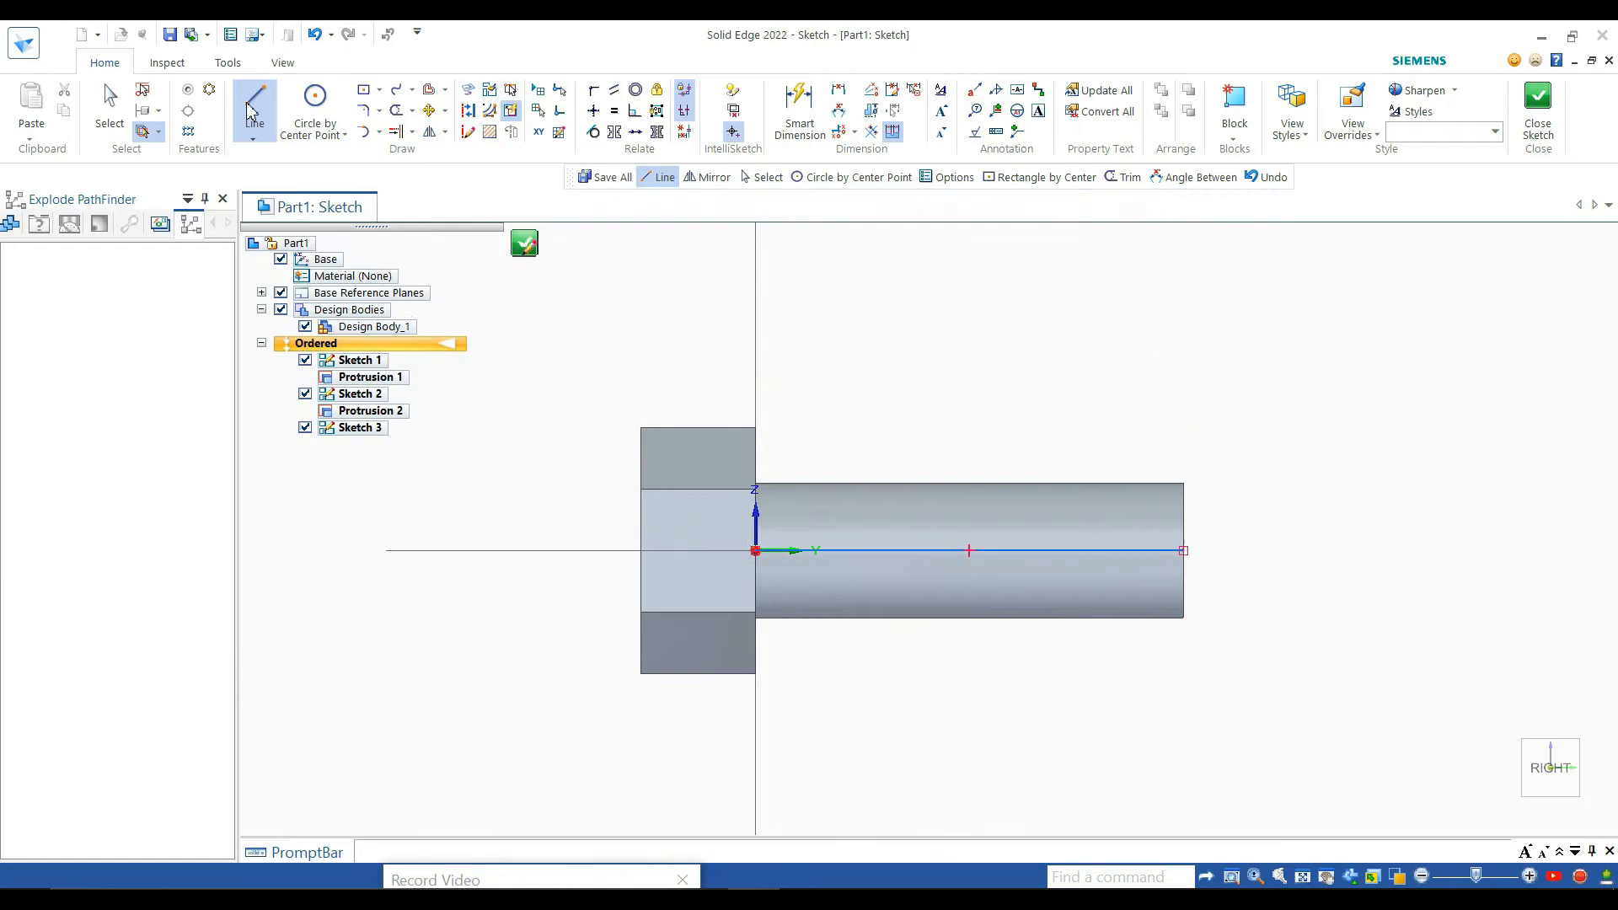
scroll(1221, 480, up, 3)
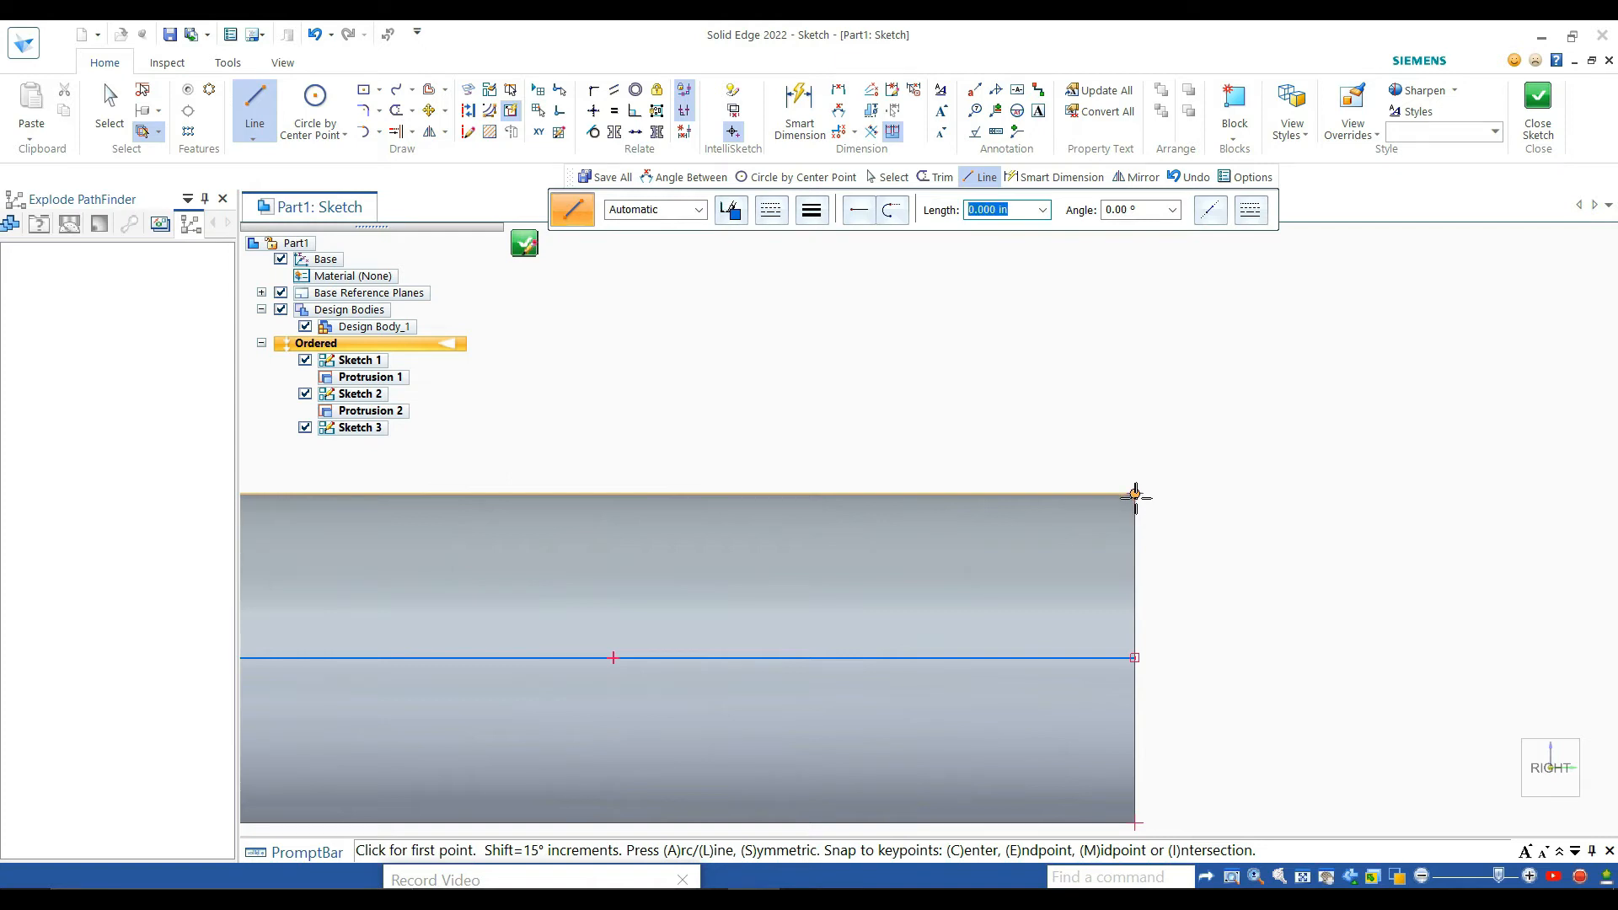
click(1136, 494)
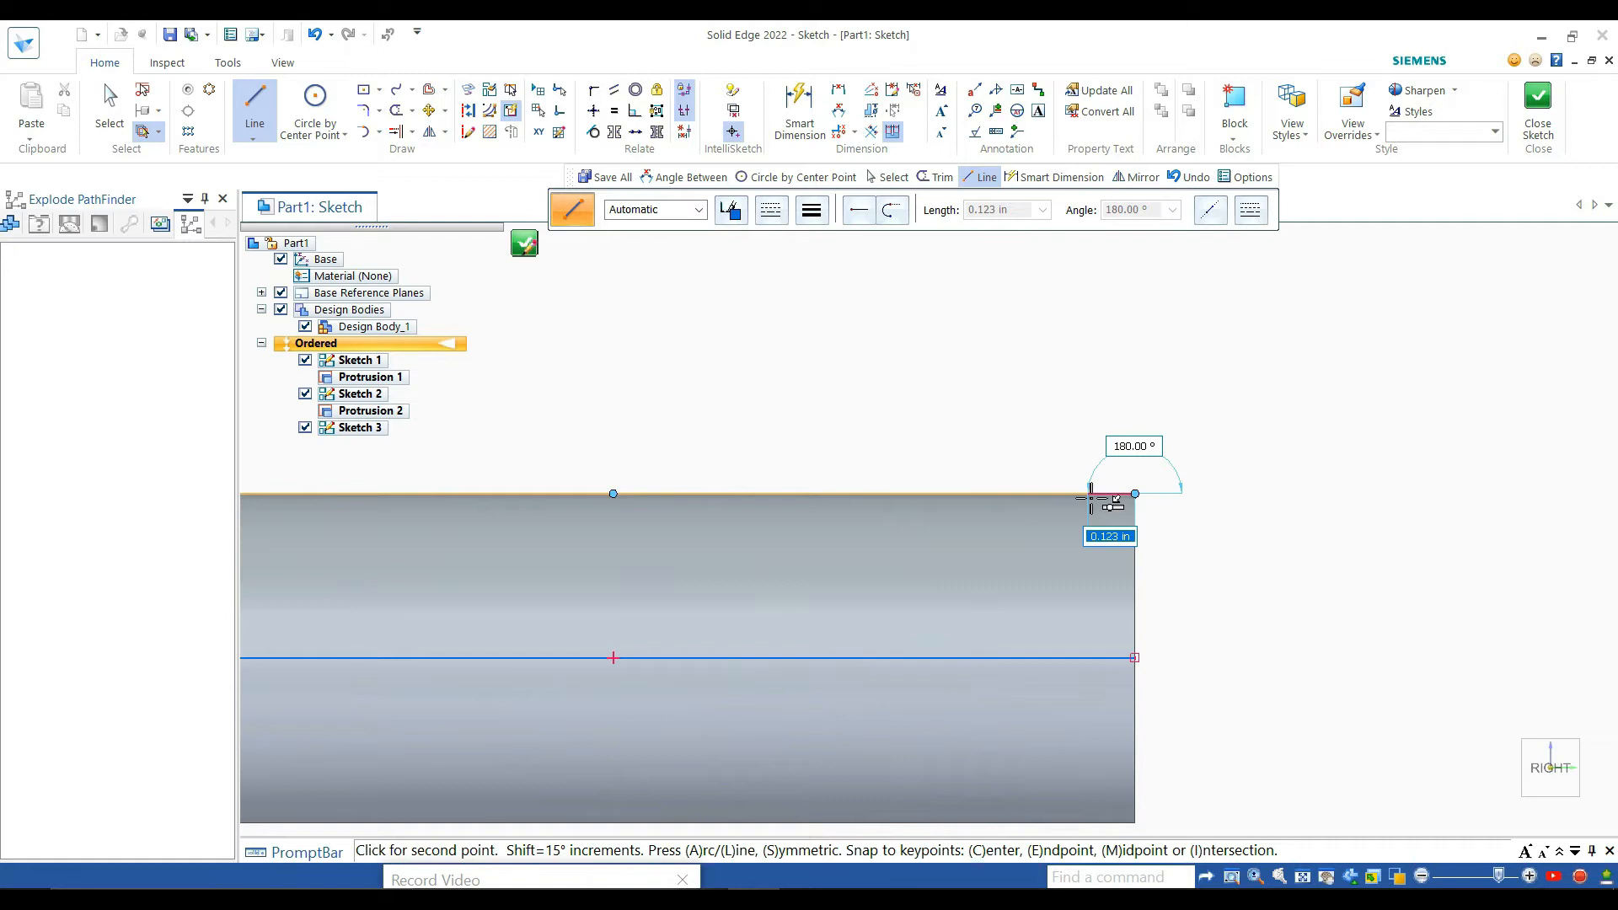
click(1088, 494)
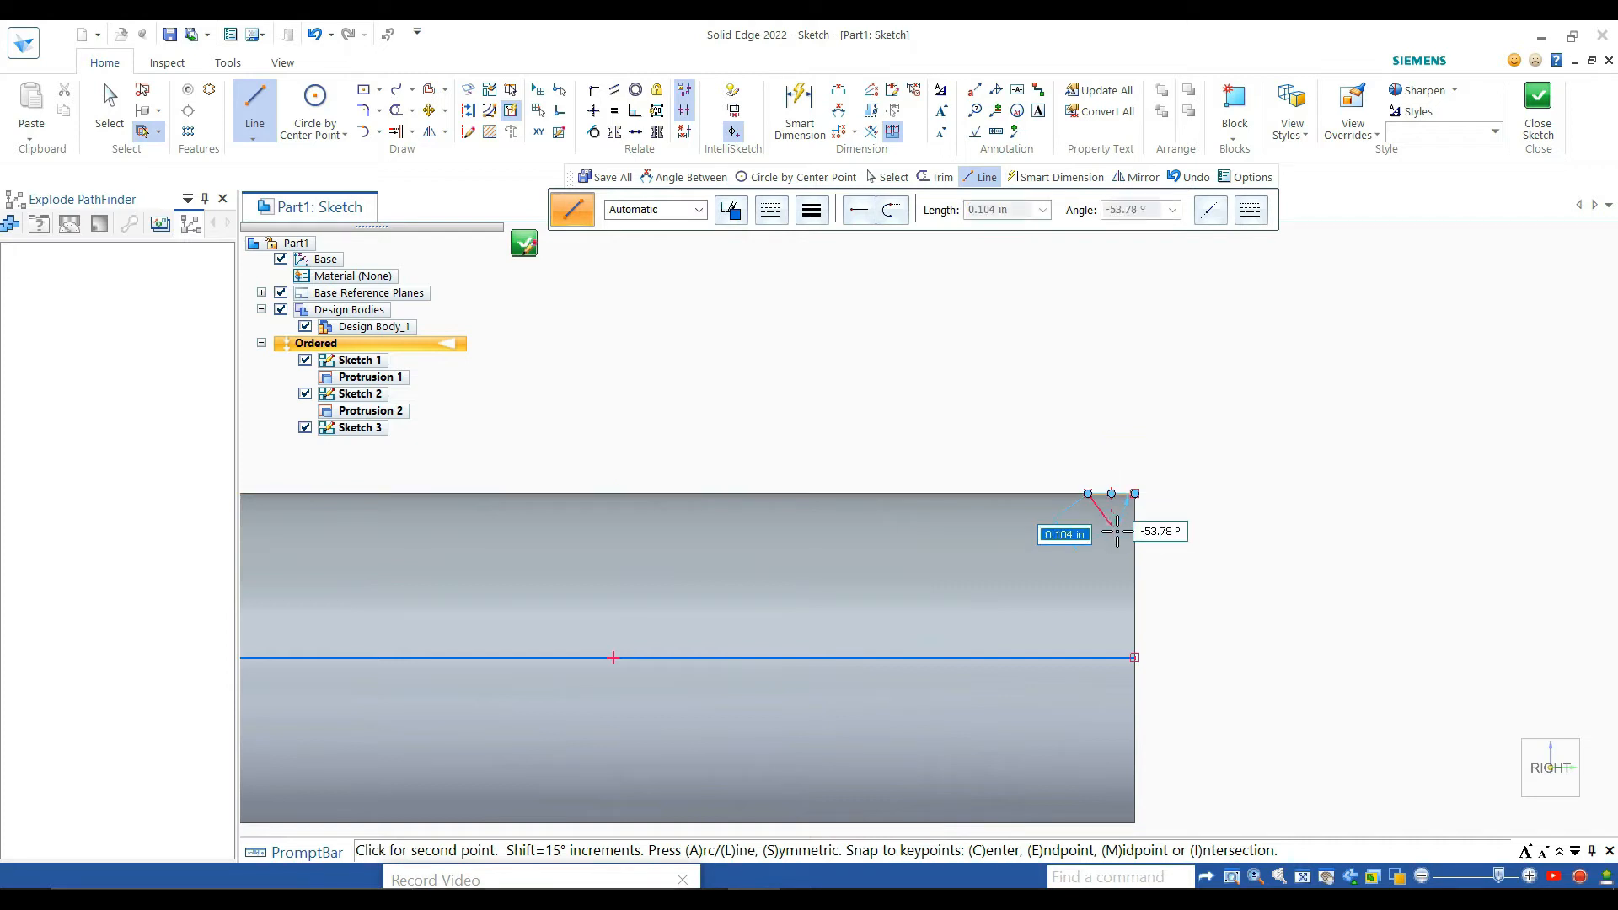
click(1112, 533)
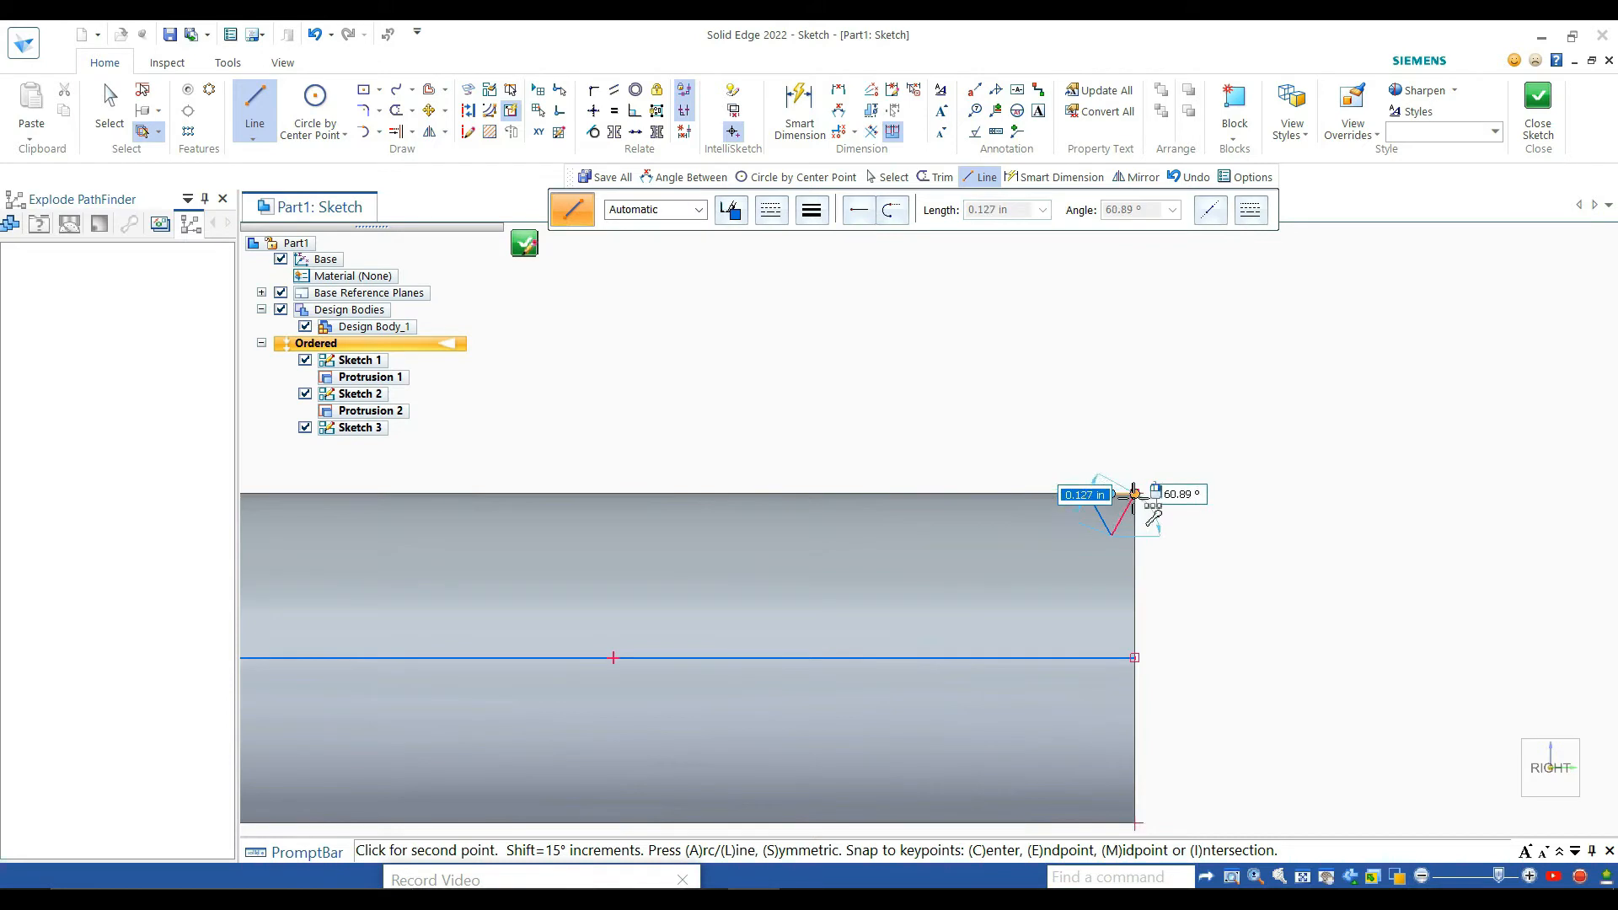
click(1136, 494)
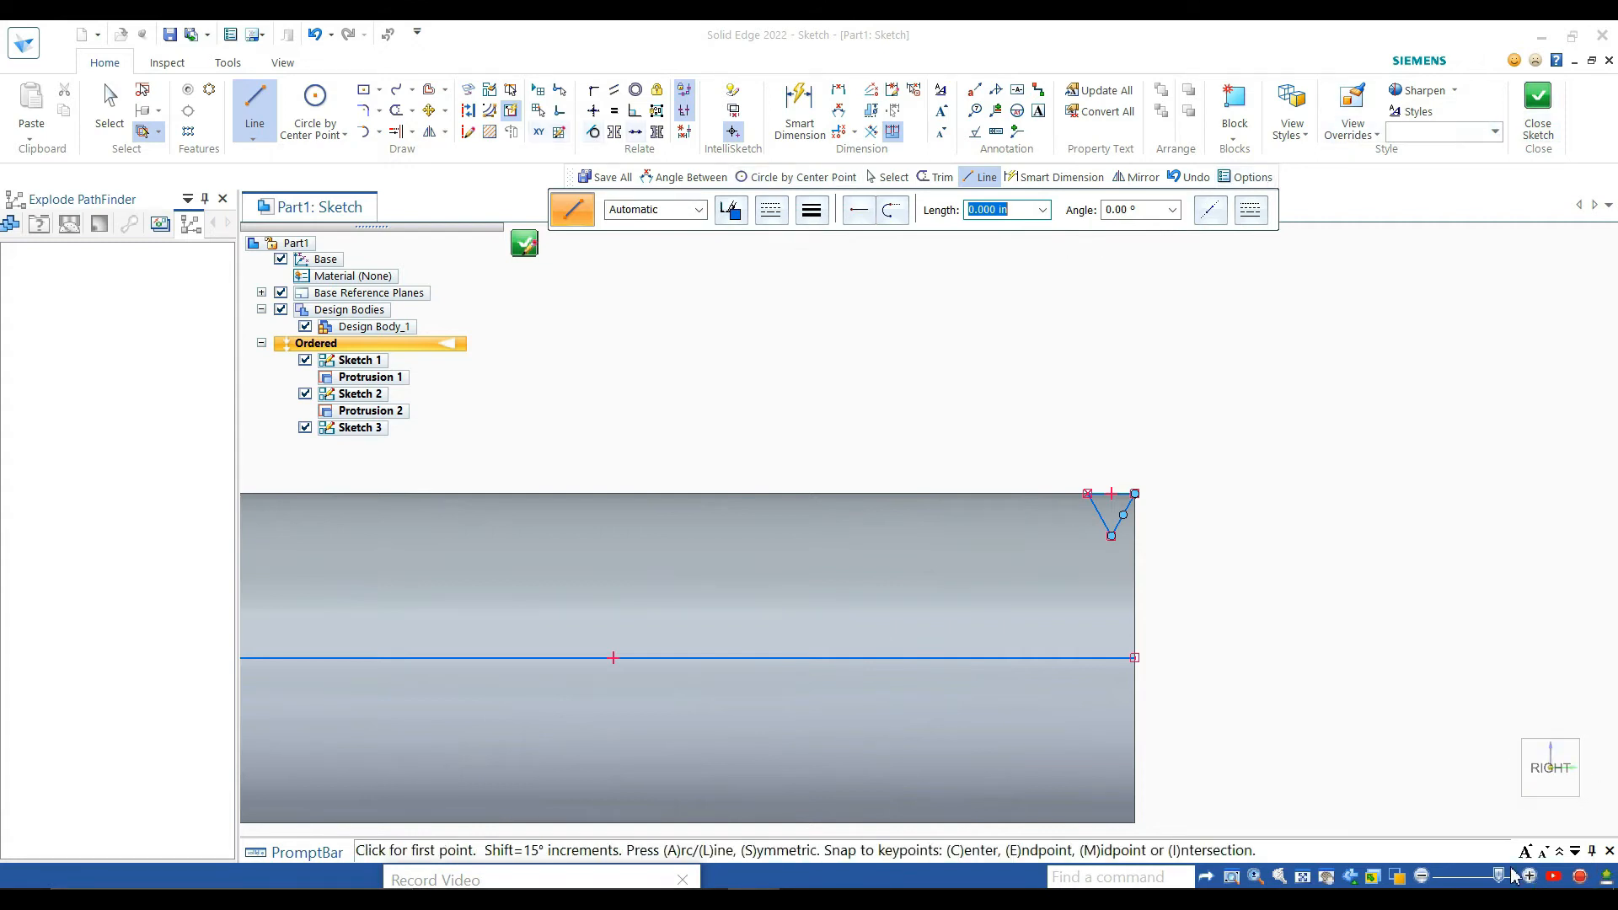
click(1539, 105)
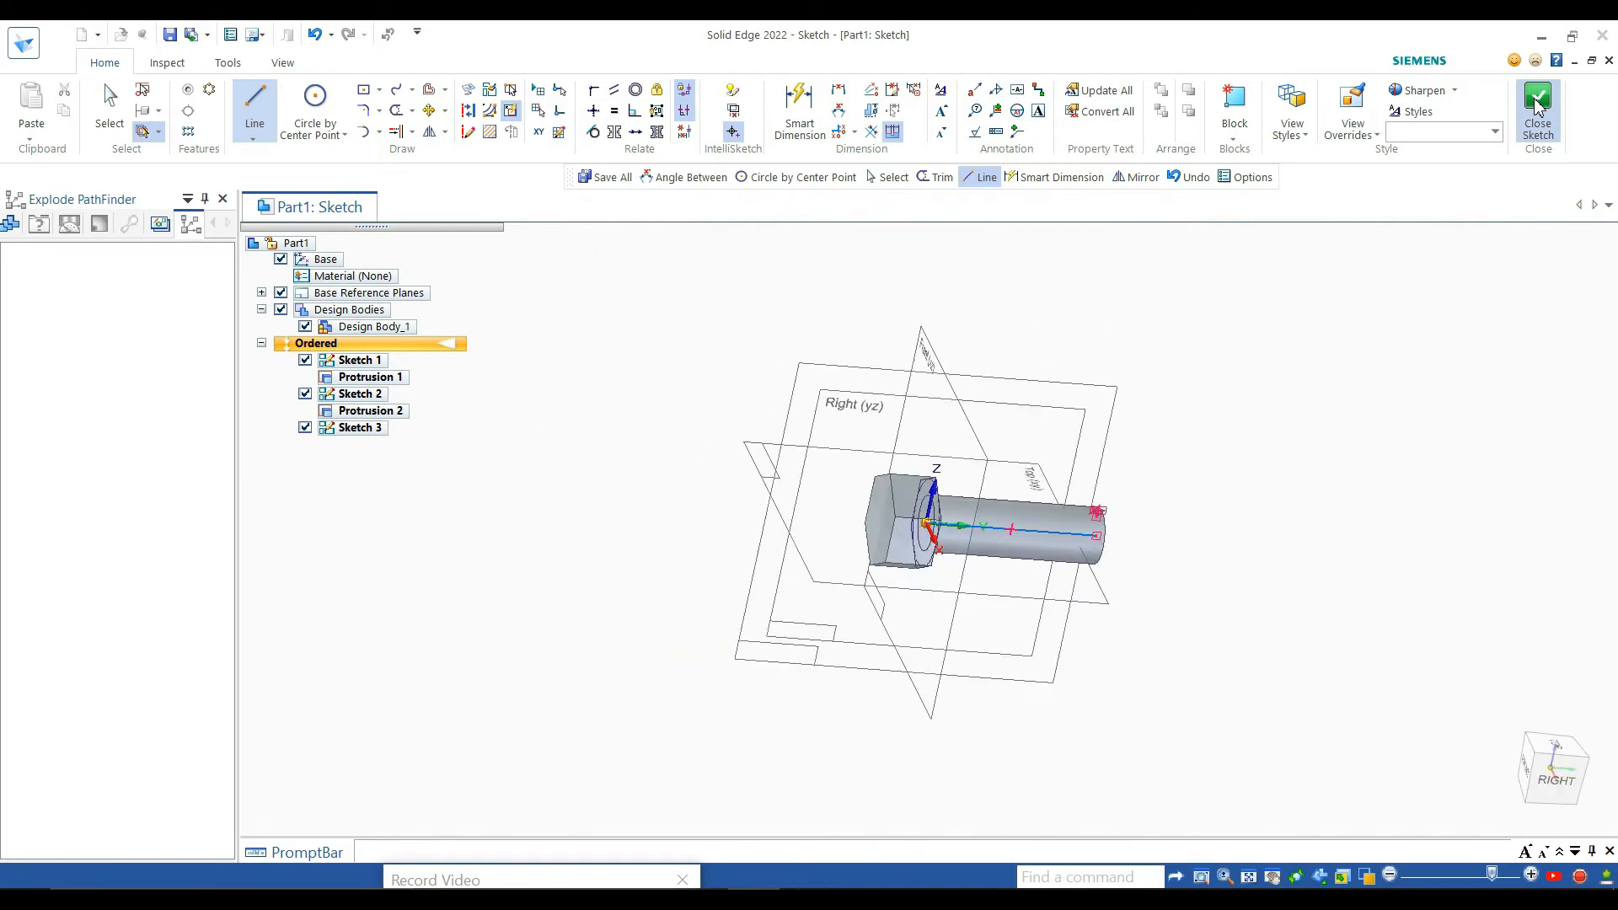
scroll(1114, 504, up, 5)
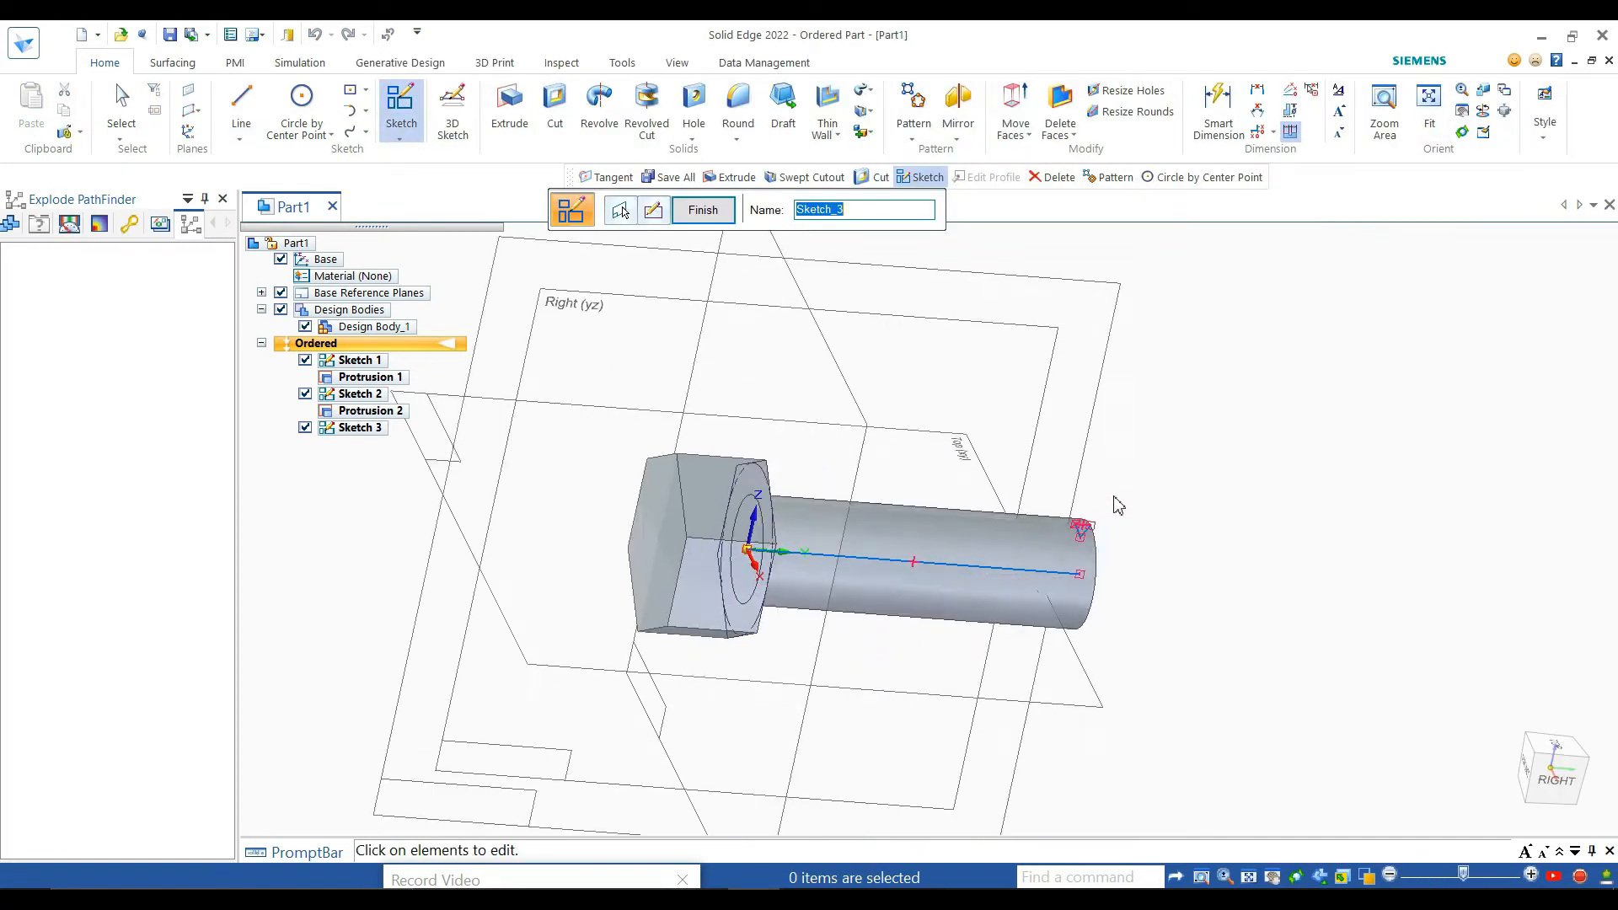
scroll(1117, 503, down, 5)
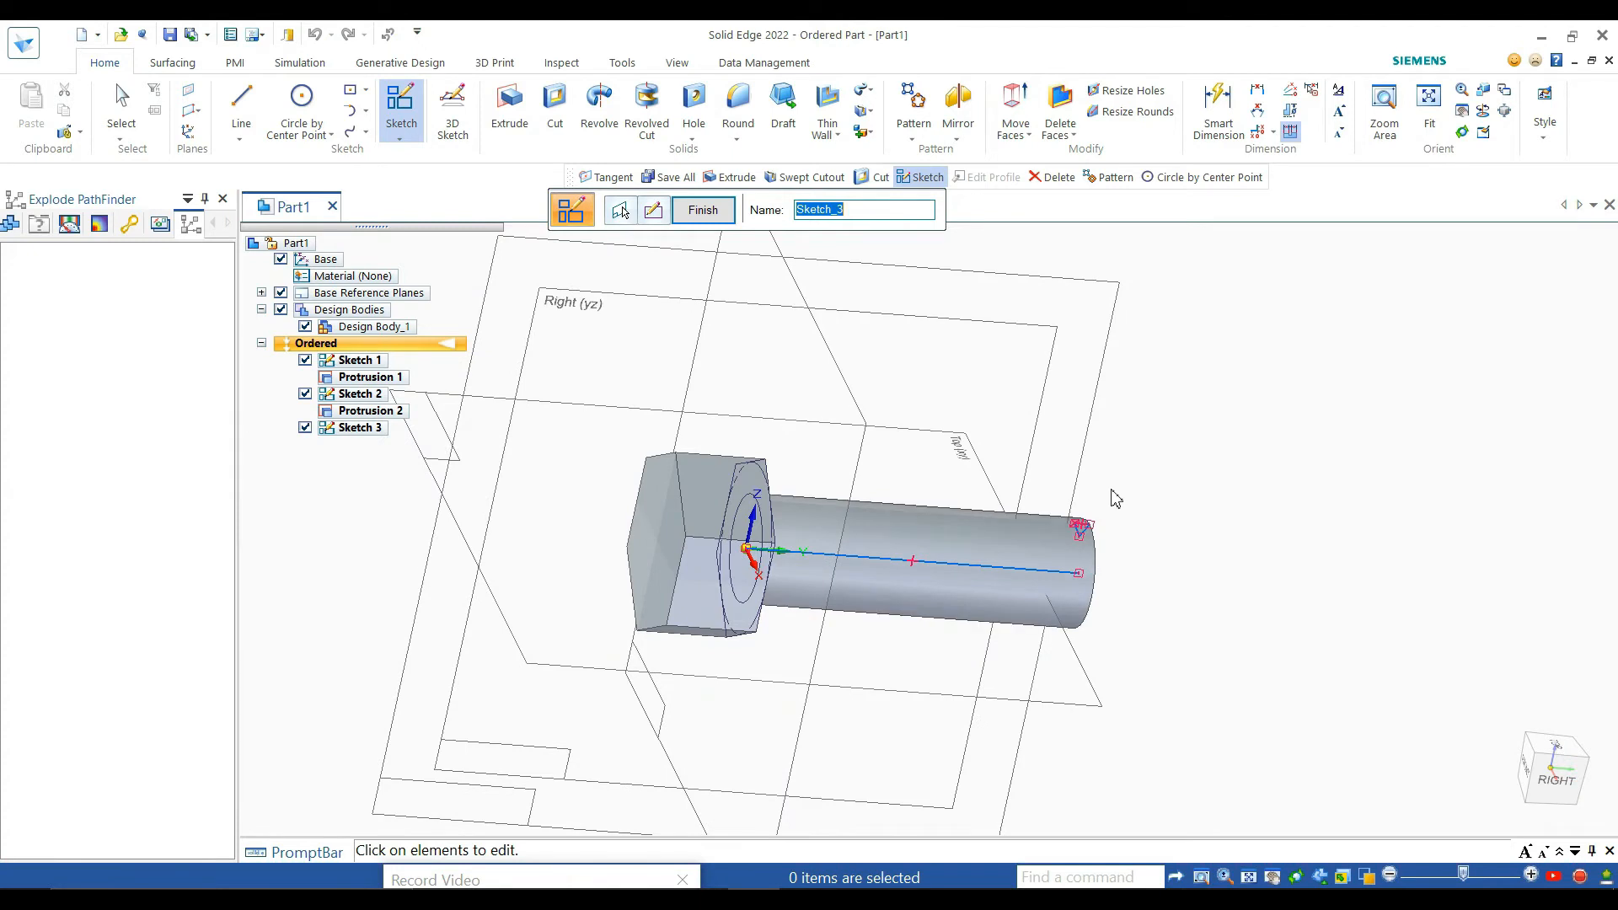
click(711, 214)
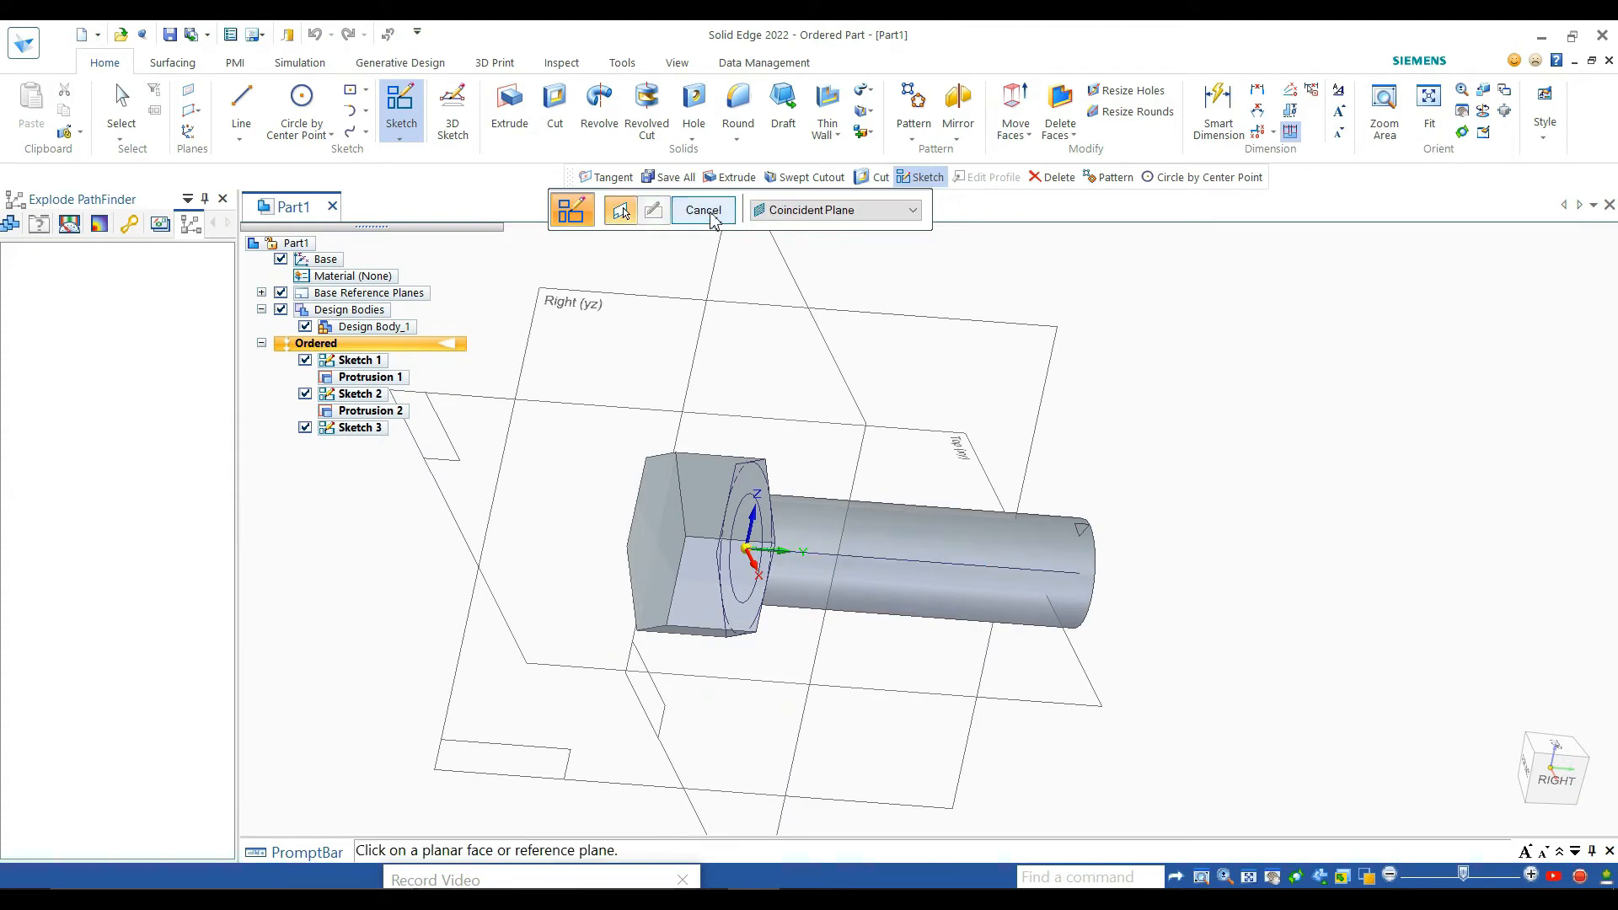
middle_drag(1278, 433, 1228, 414)
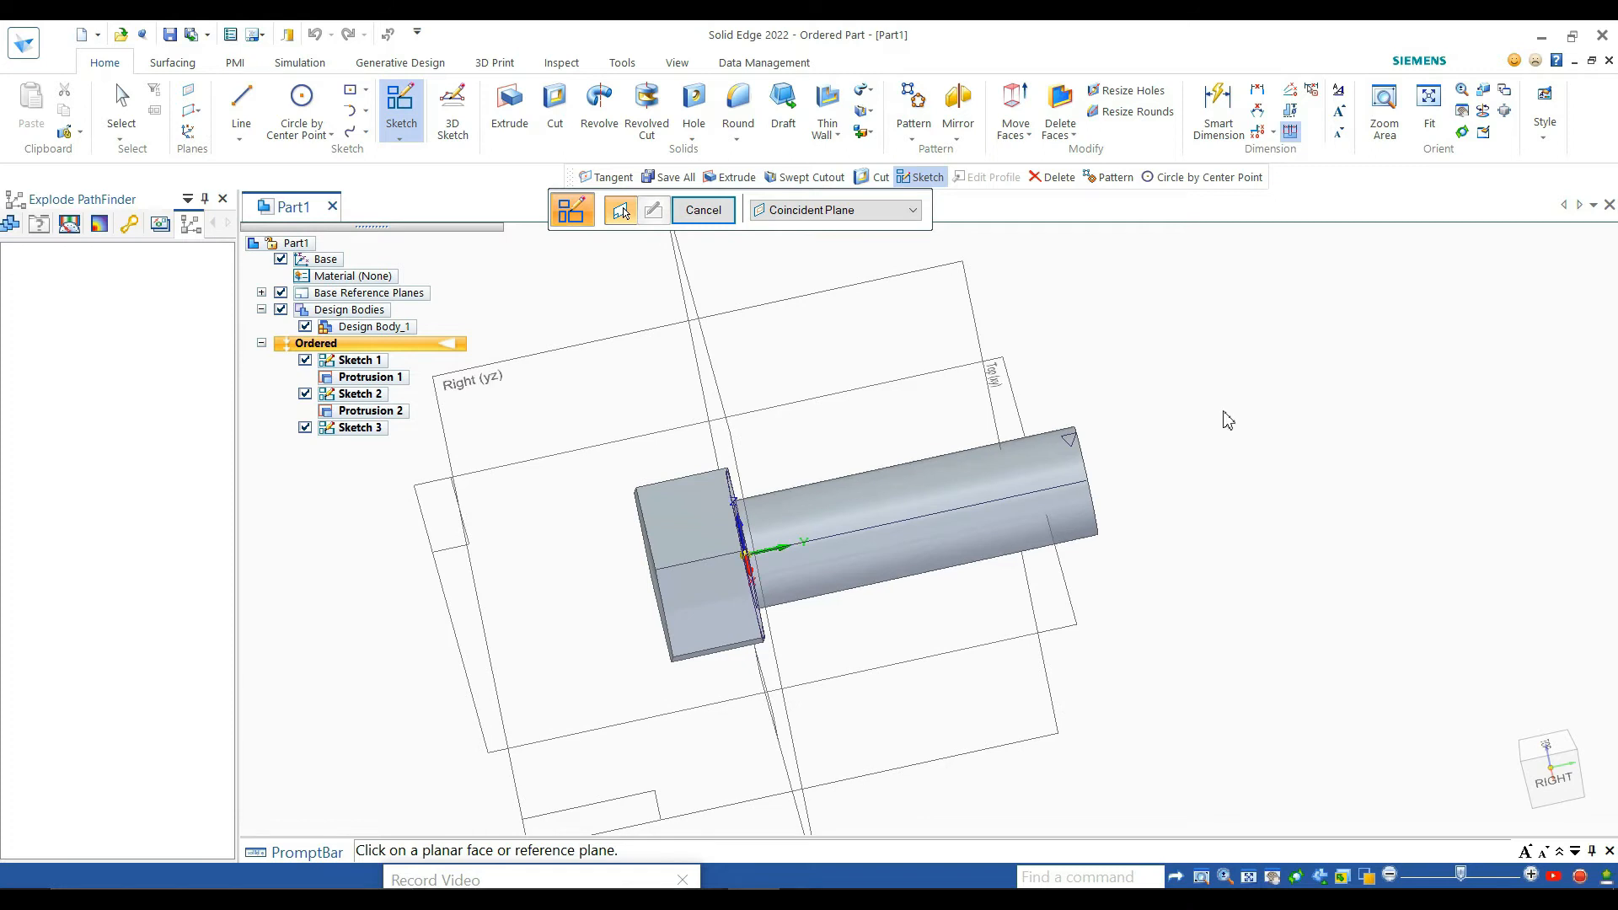
click(873, 117)
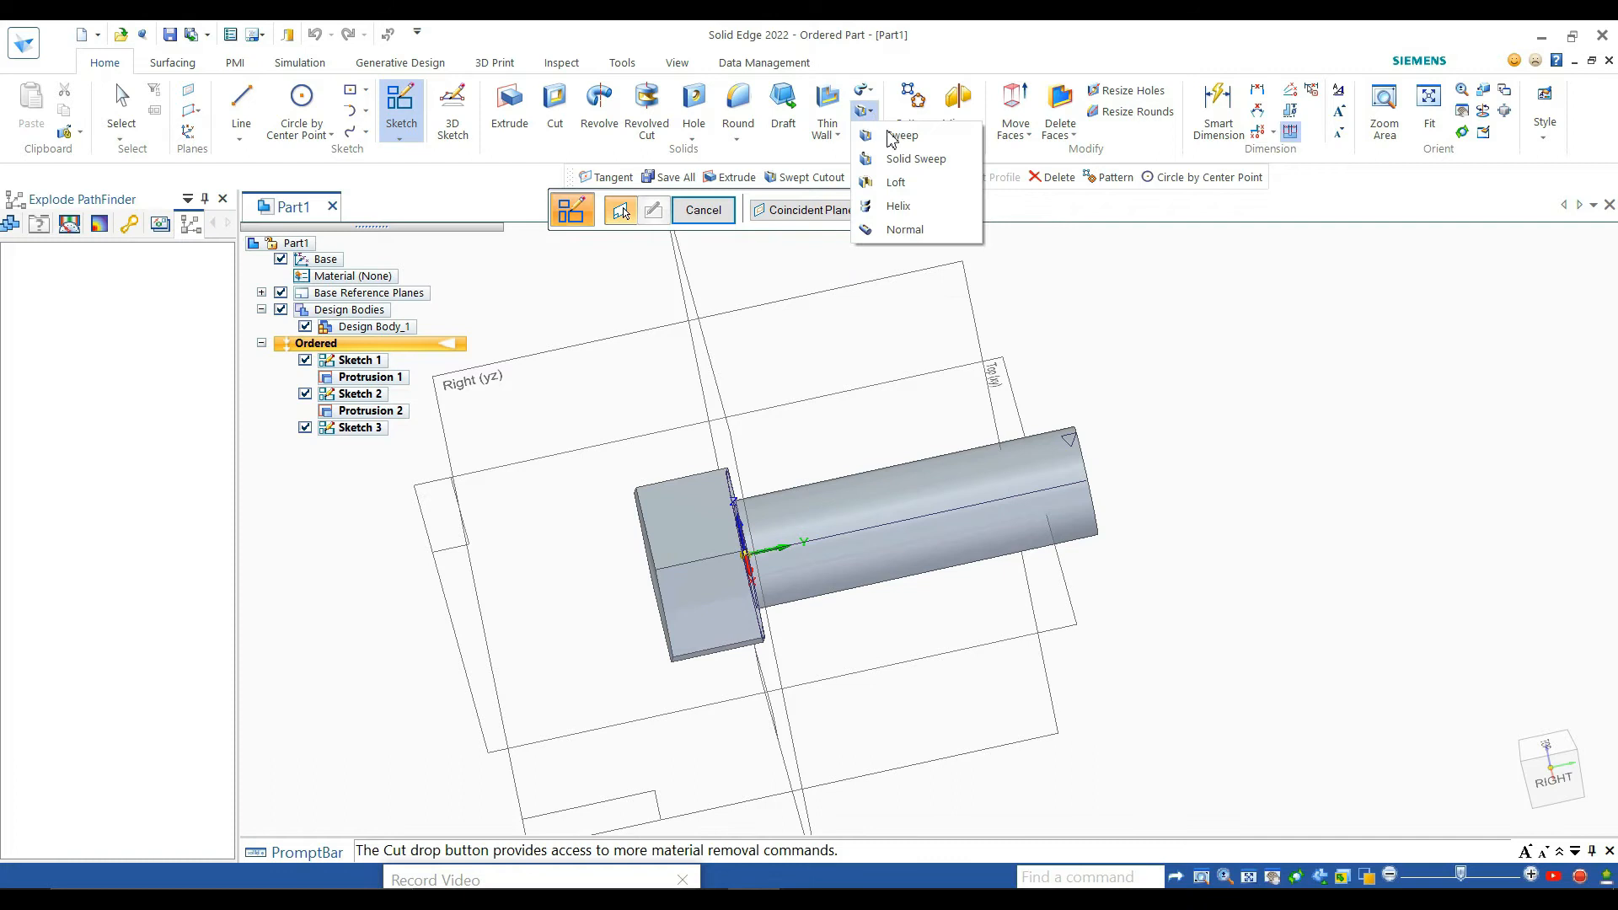
click(927, 211)
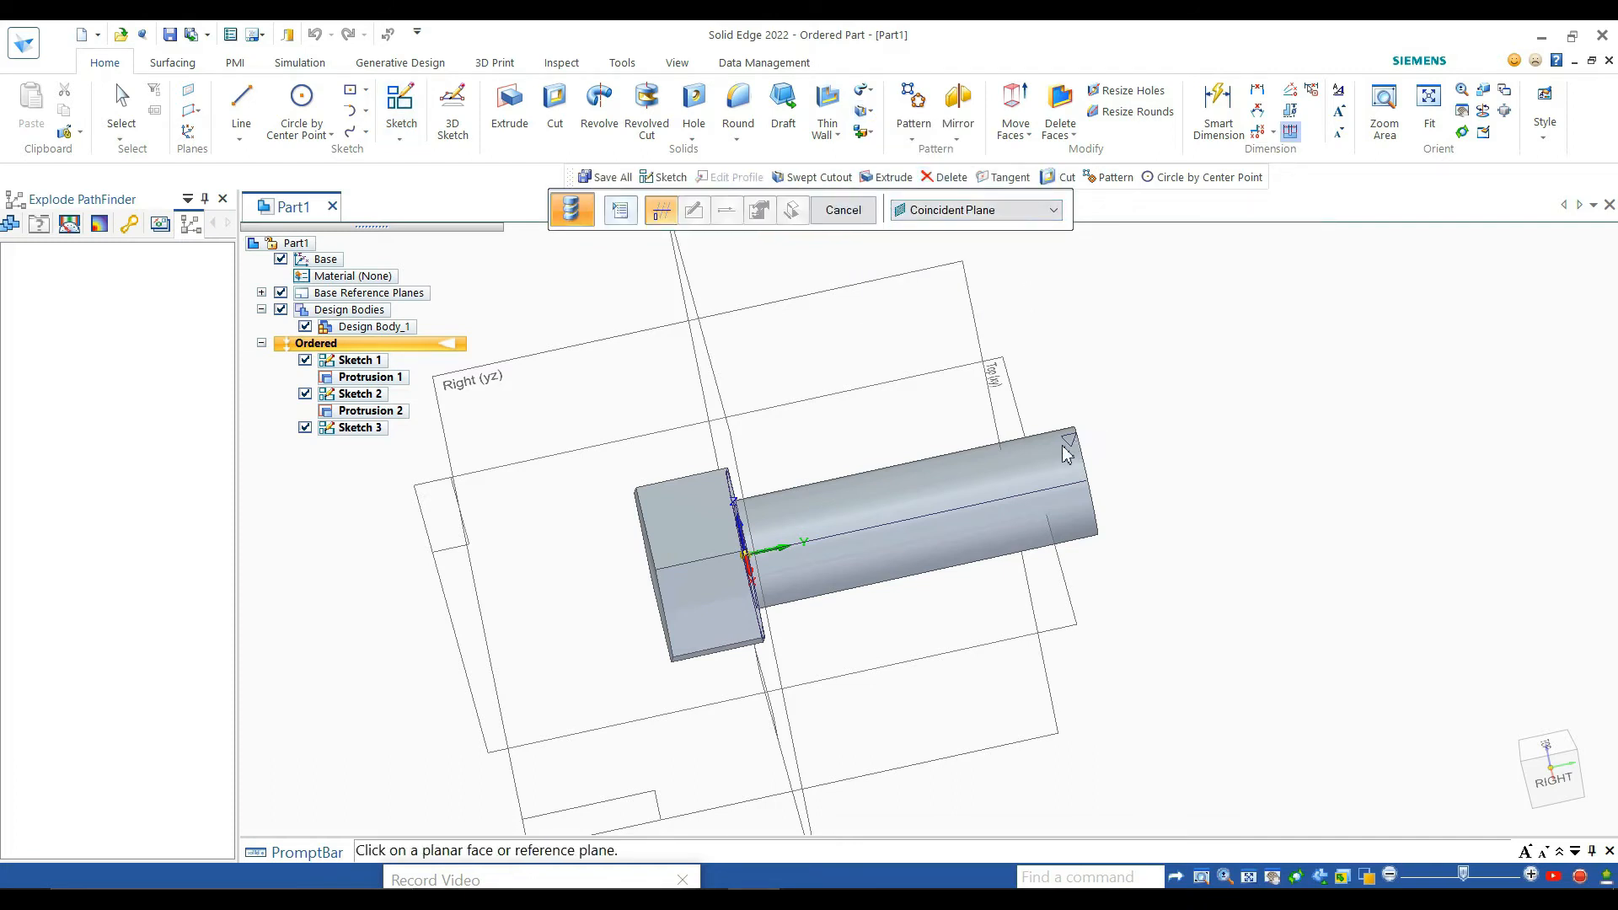
scroll(1069, 447, up, 5)
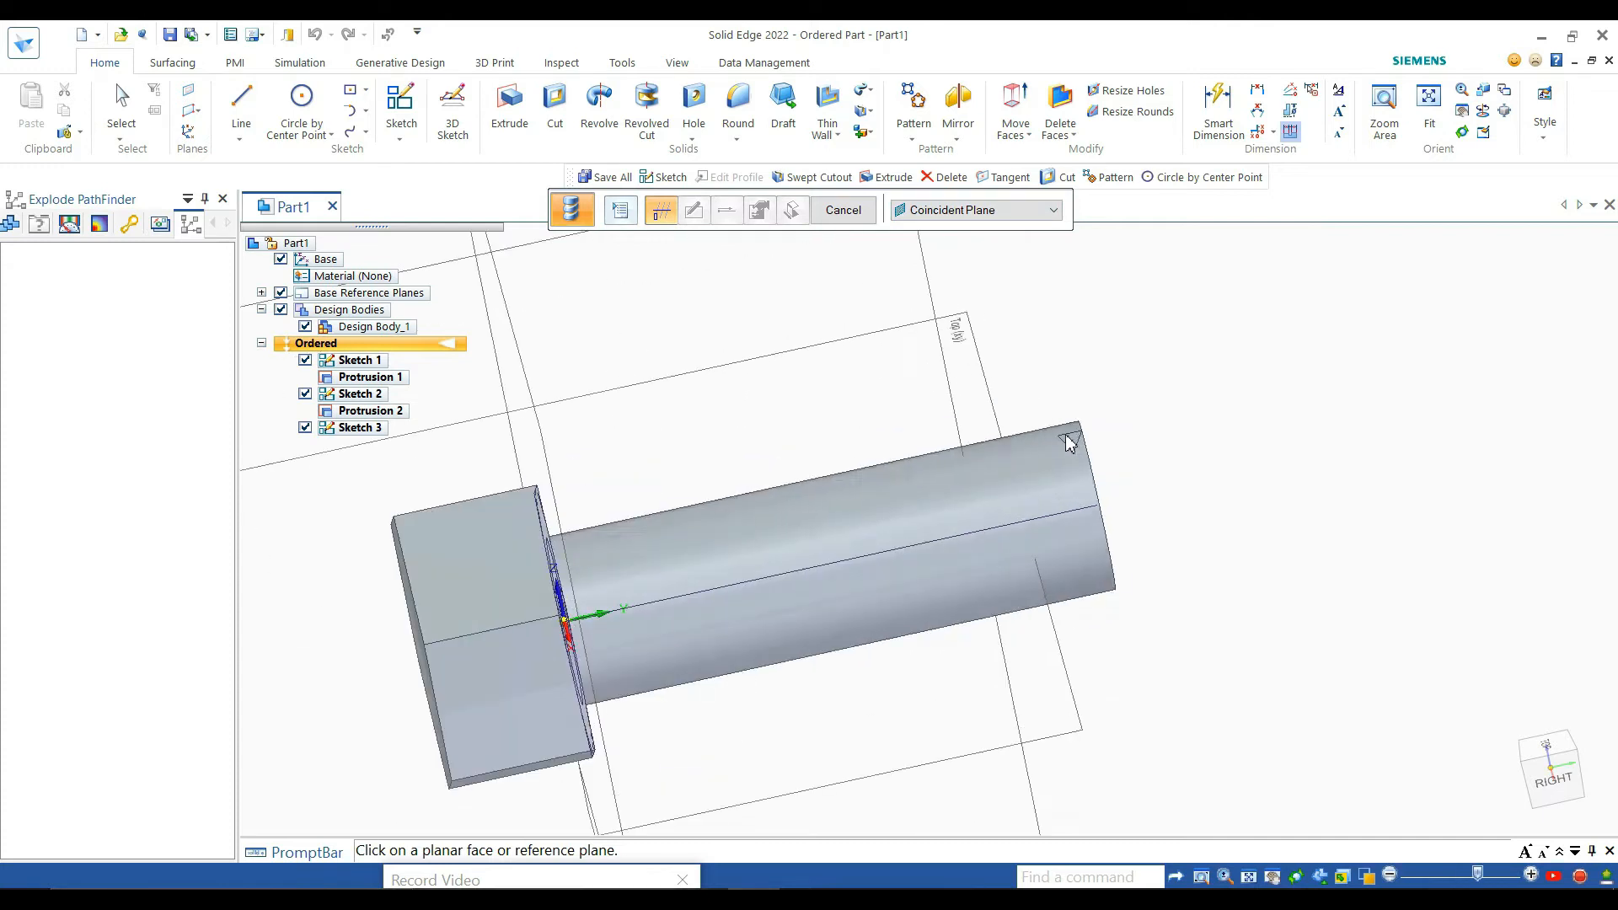
scroll(1068, 444, up, 2)
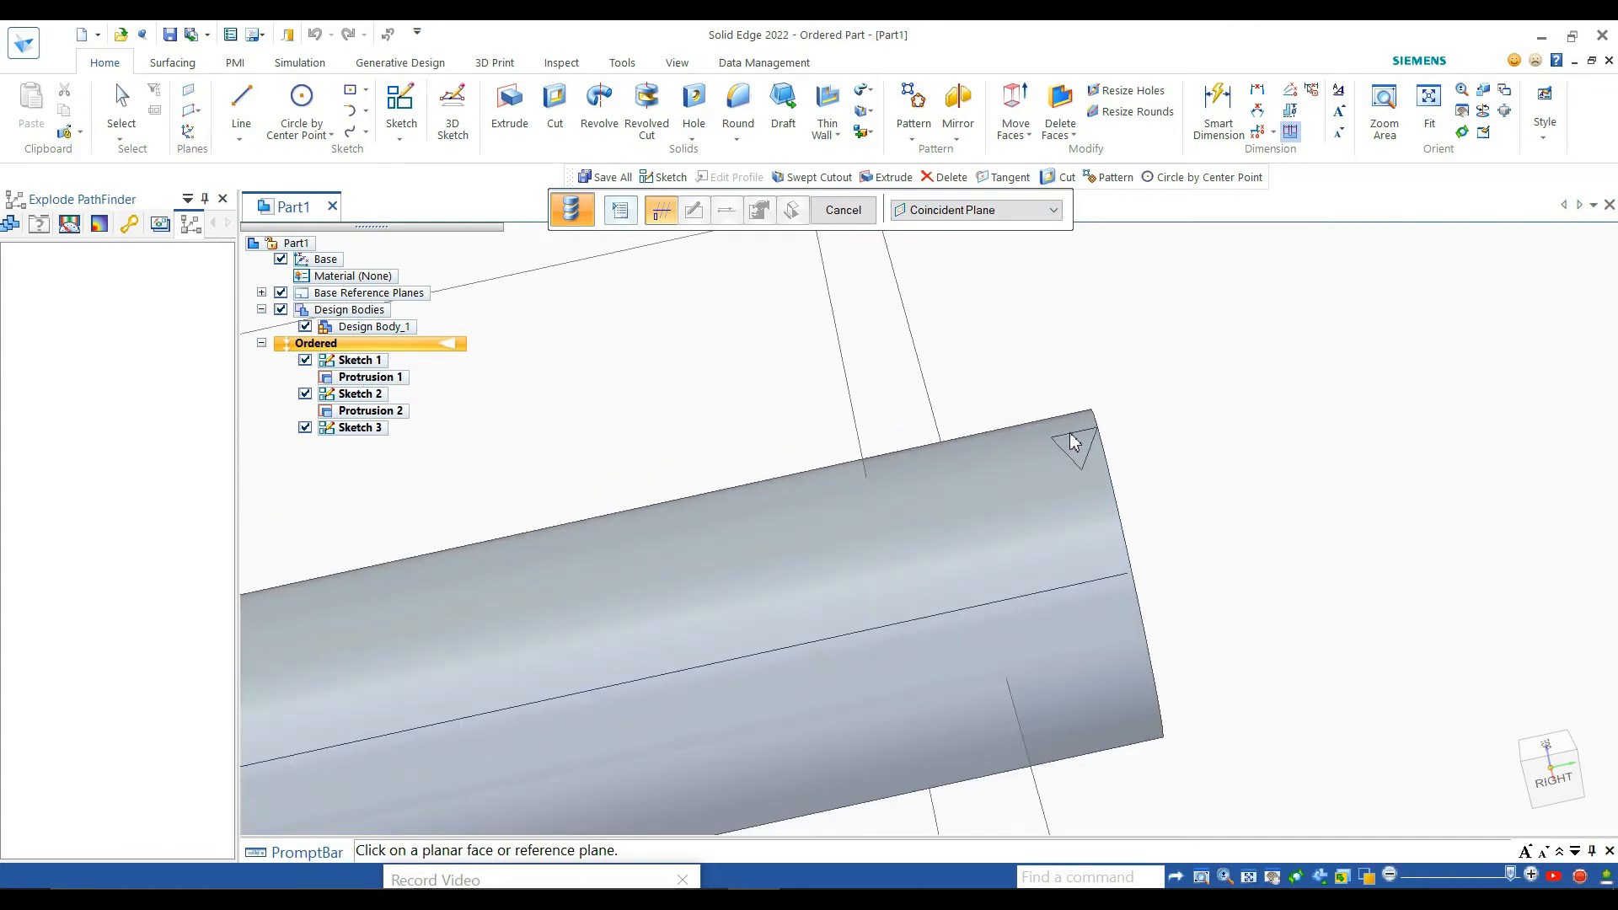
click(953, 213)
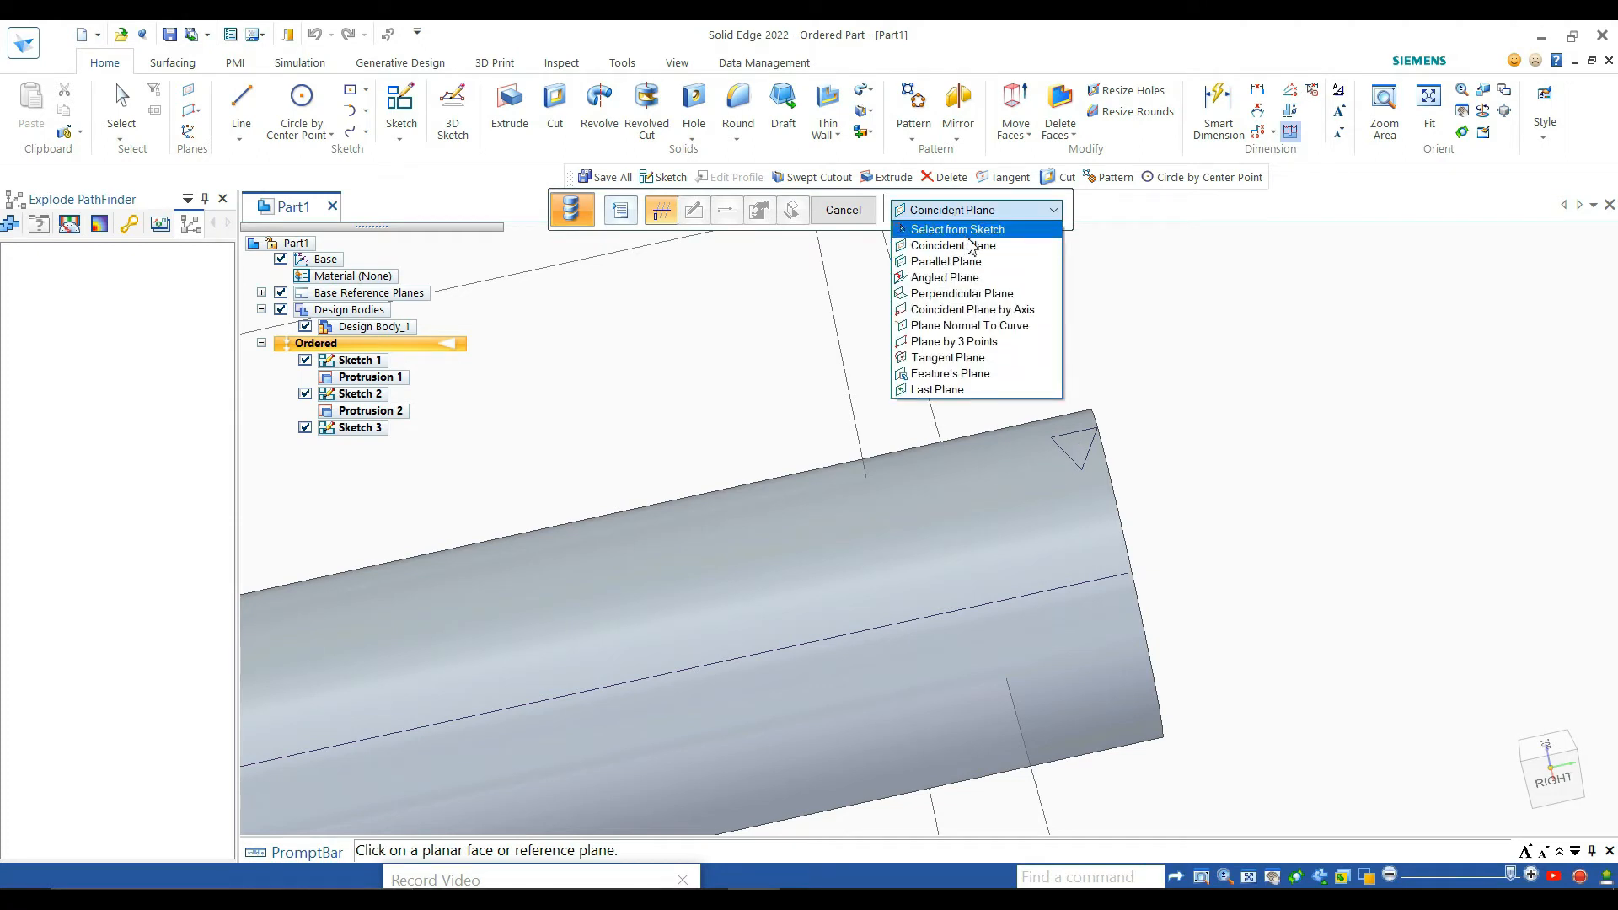
click(958, 230)
click(1075, 430)
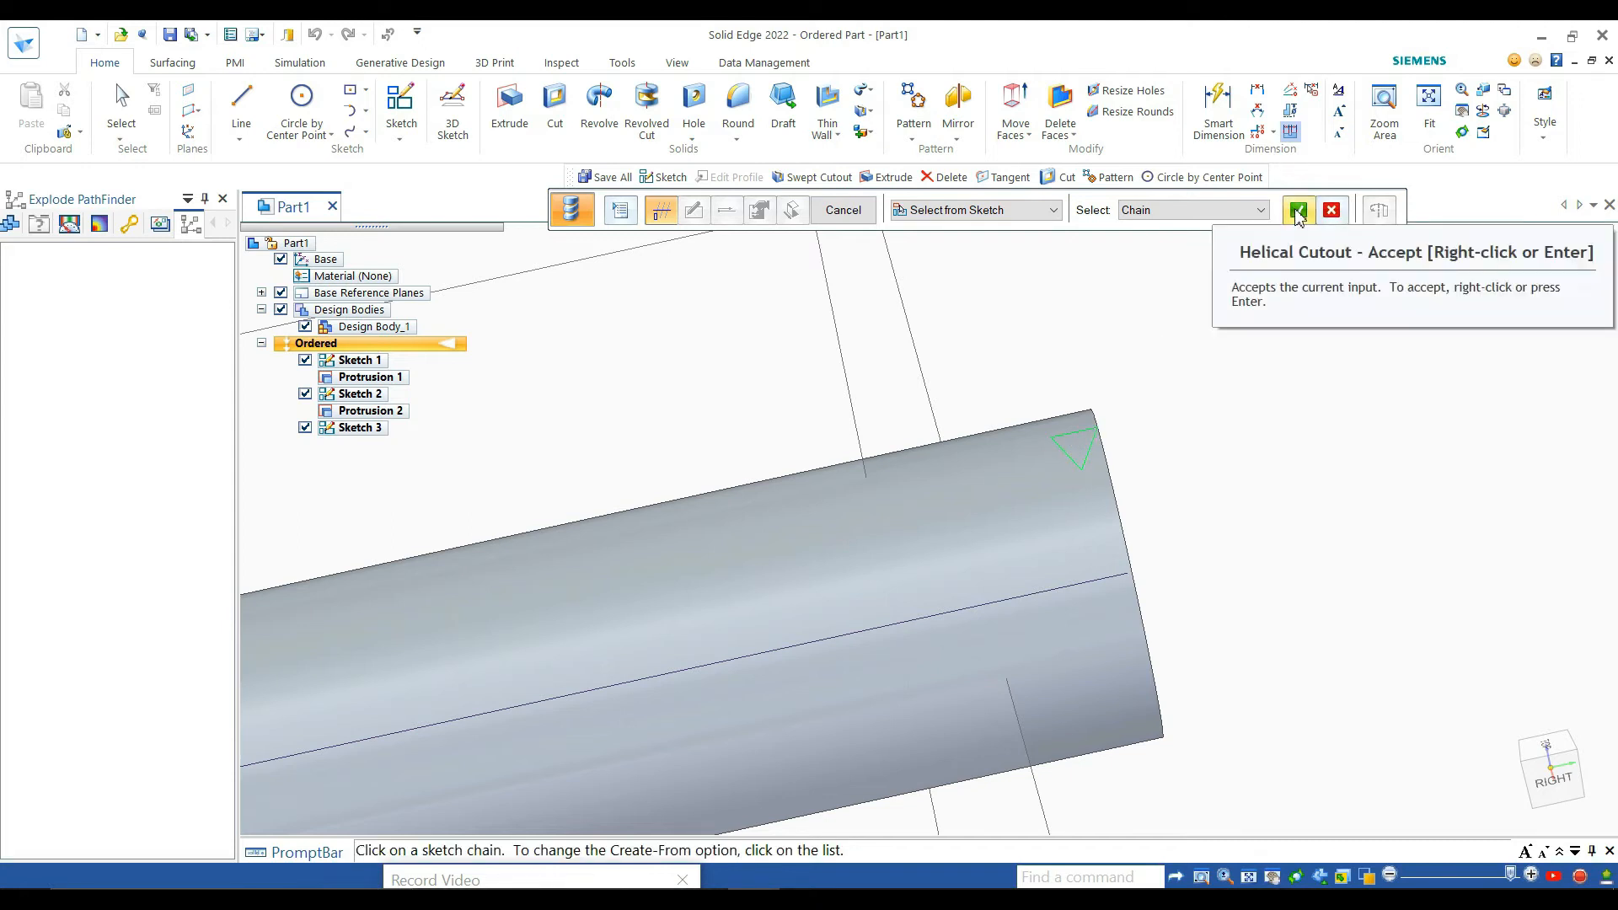
click(1299, 212)
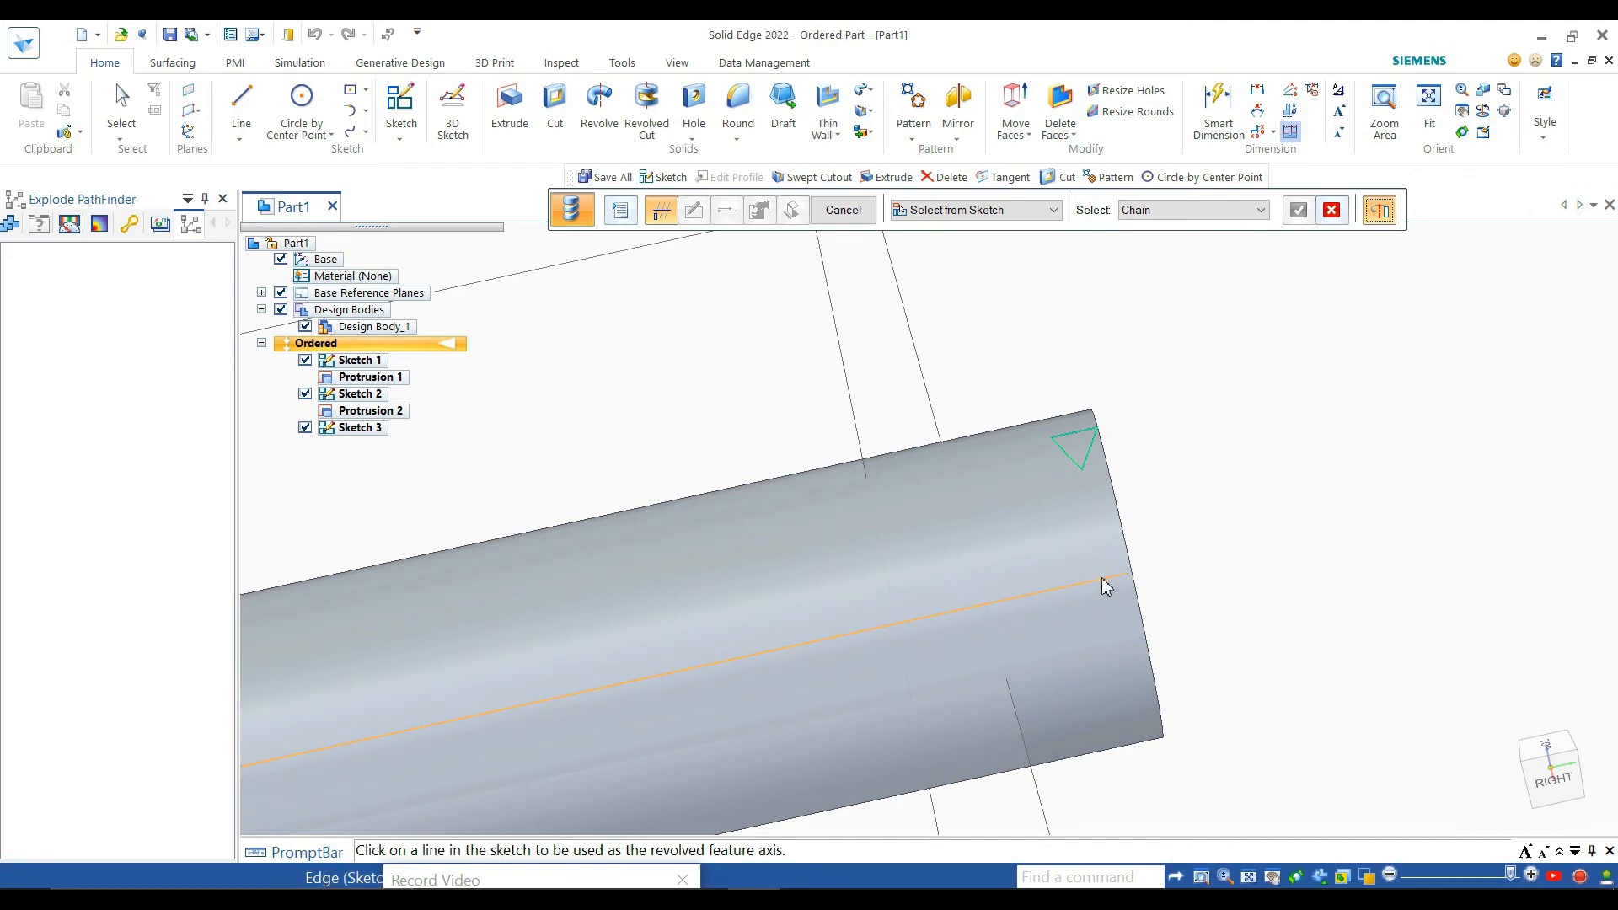
click(1102, 579)
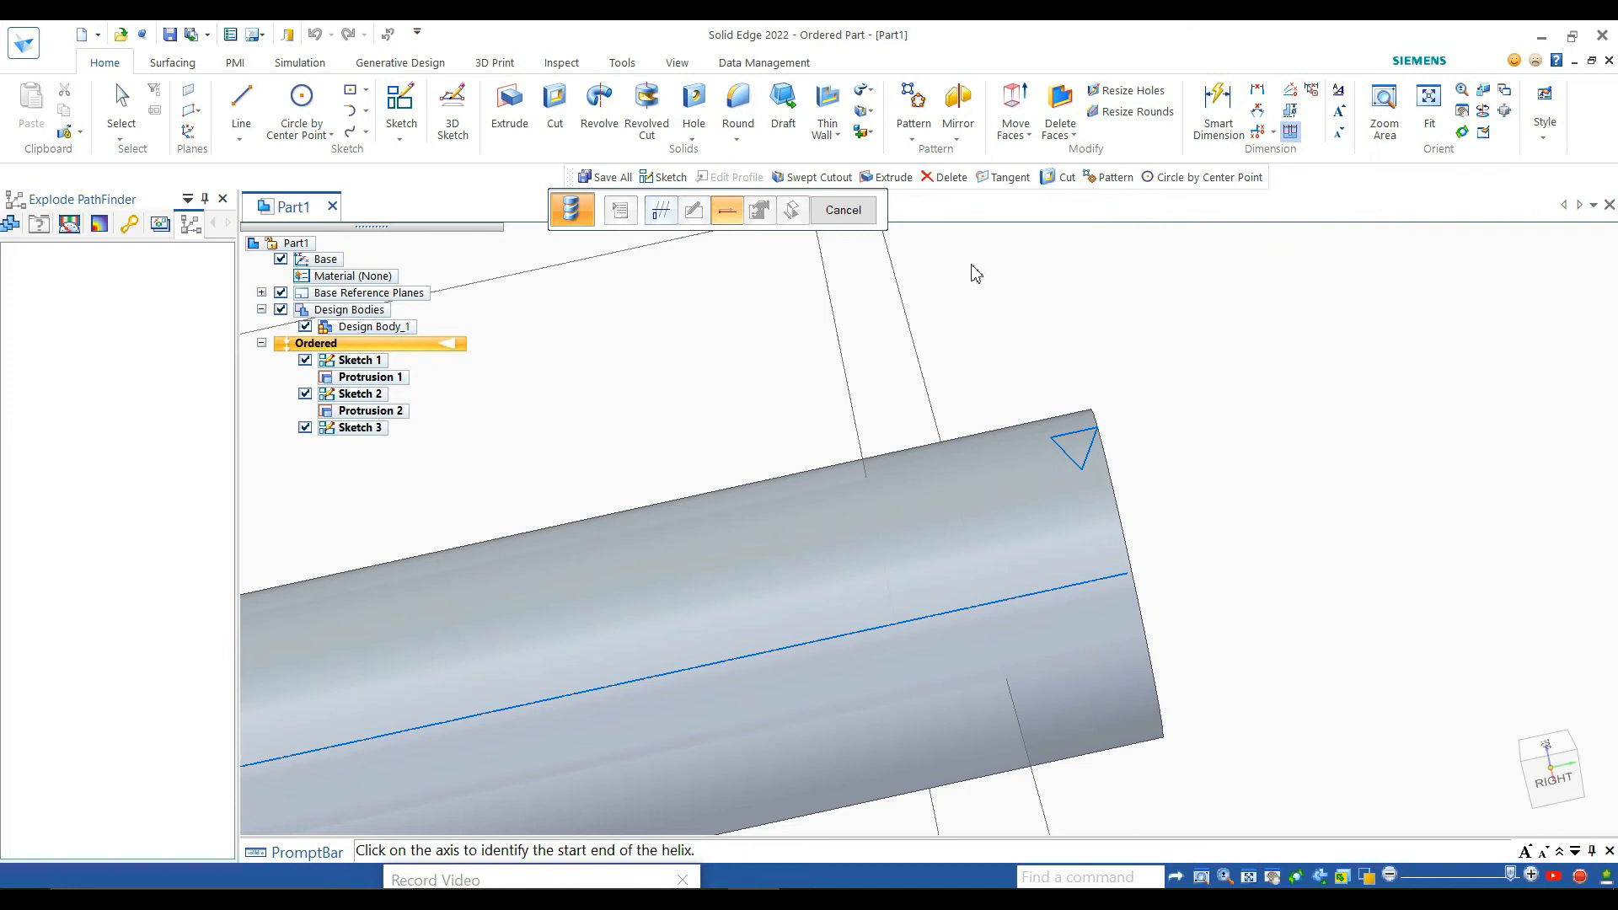
click(850, 215)
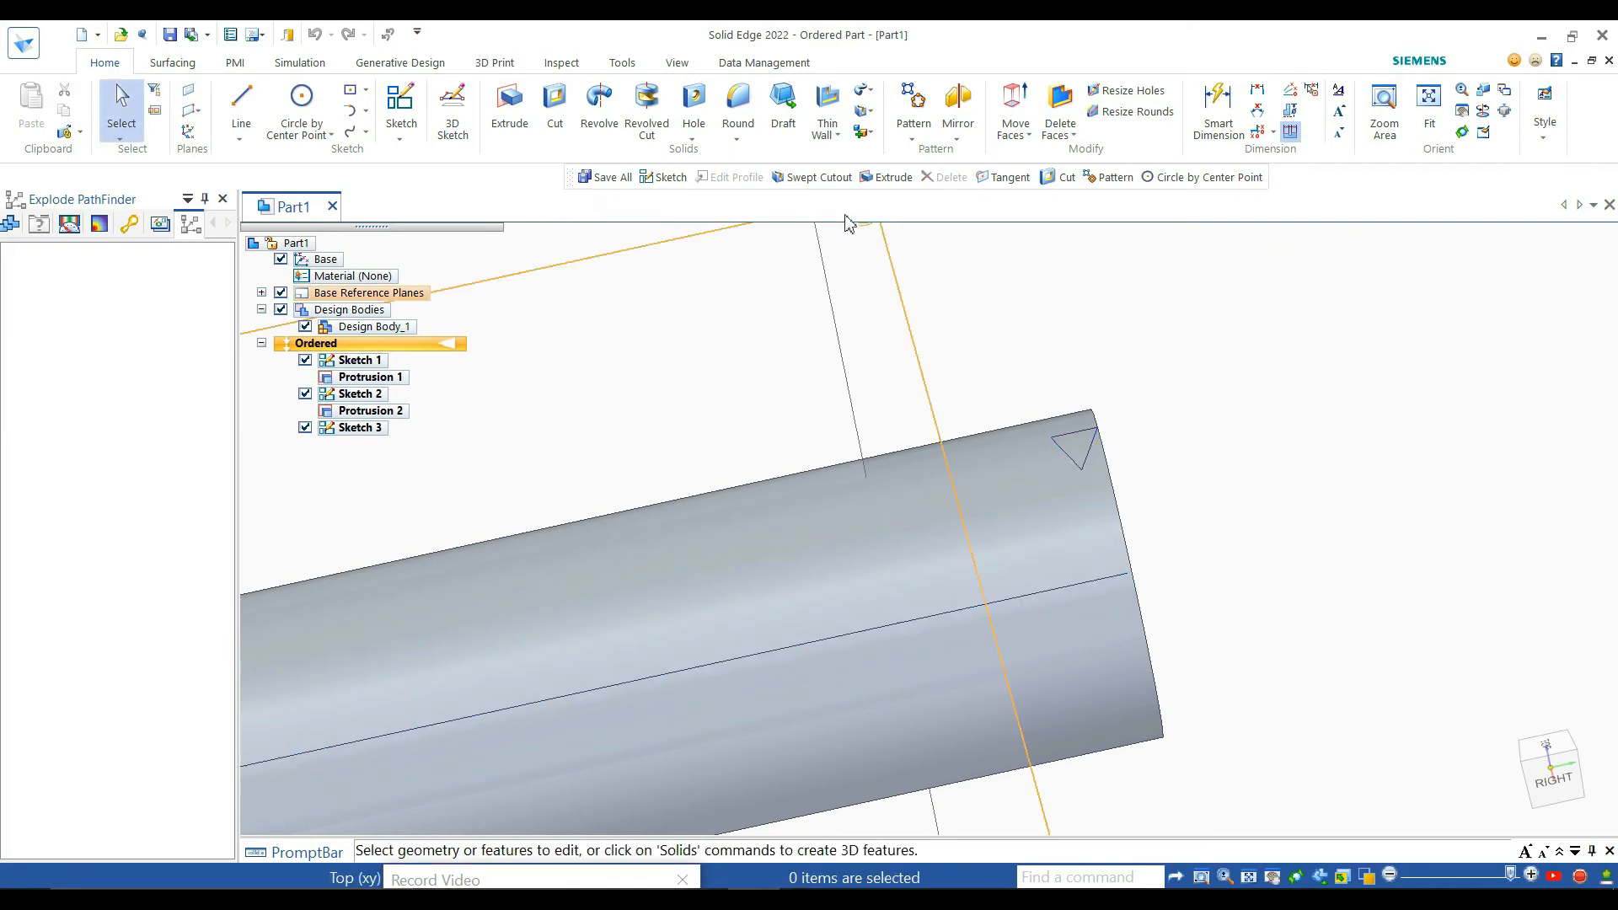
click(869, 111)
click(899, 206)
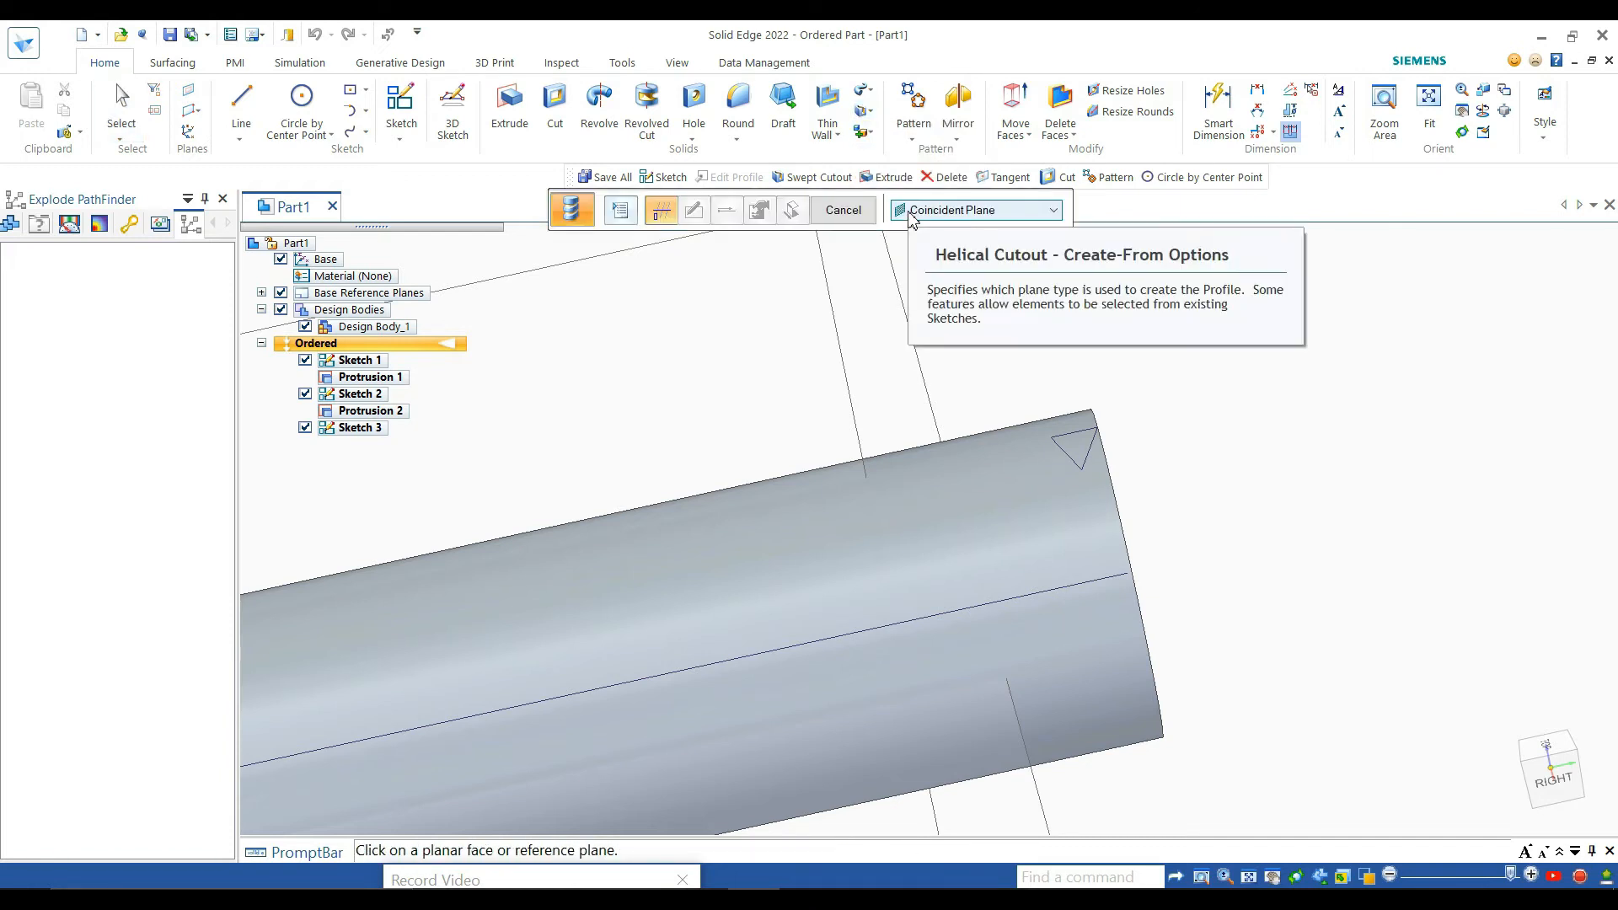
click(950, 212)
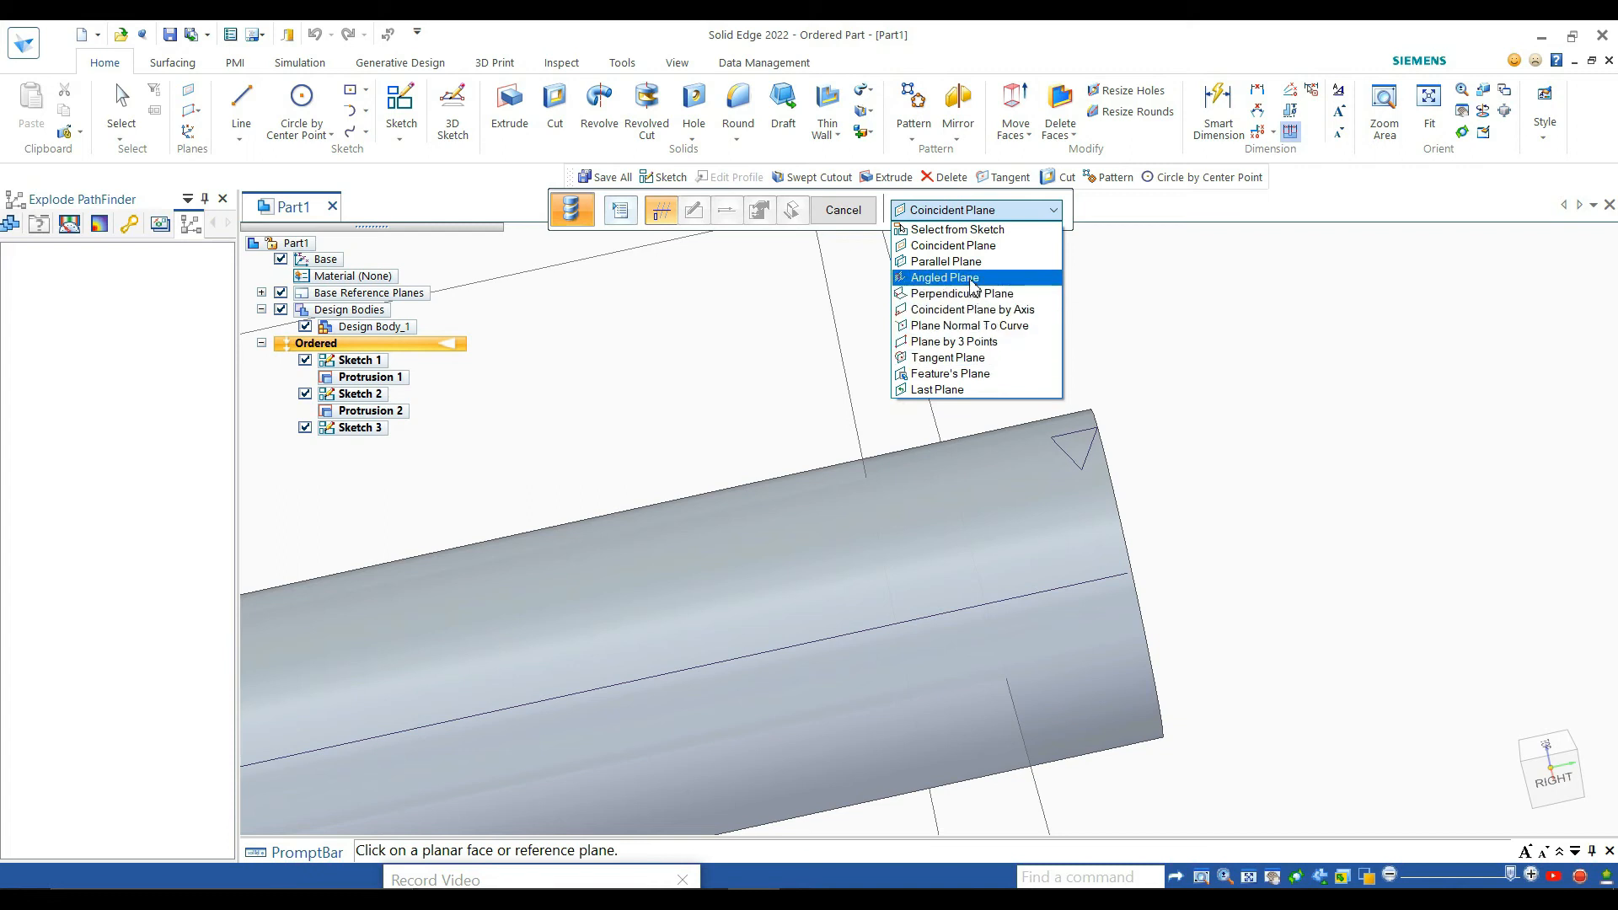
click(975, 234)
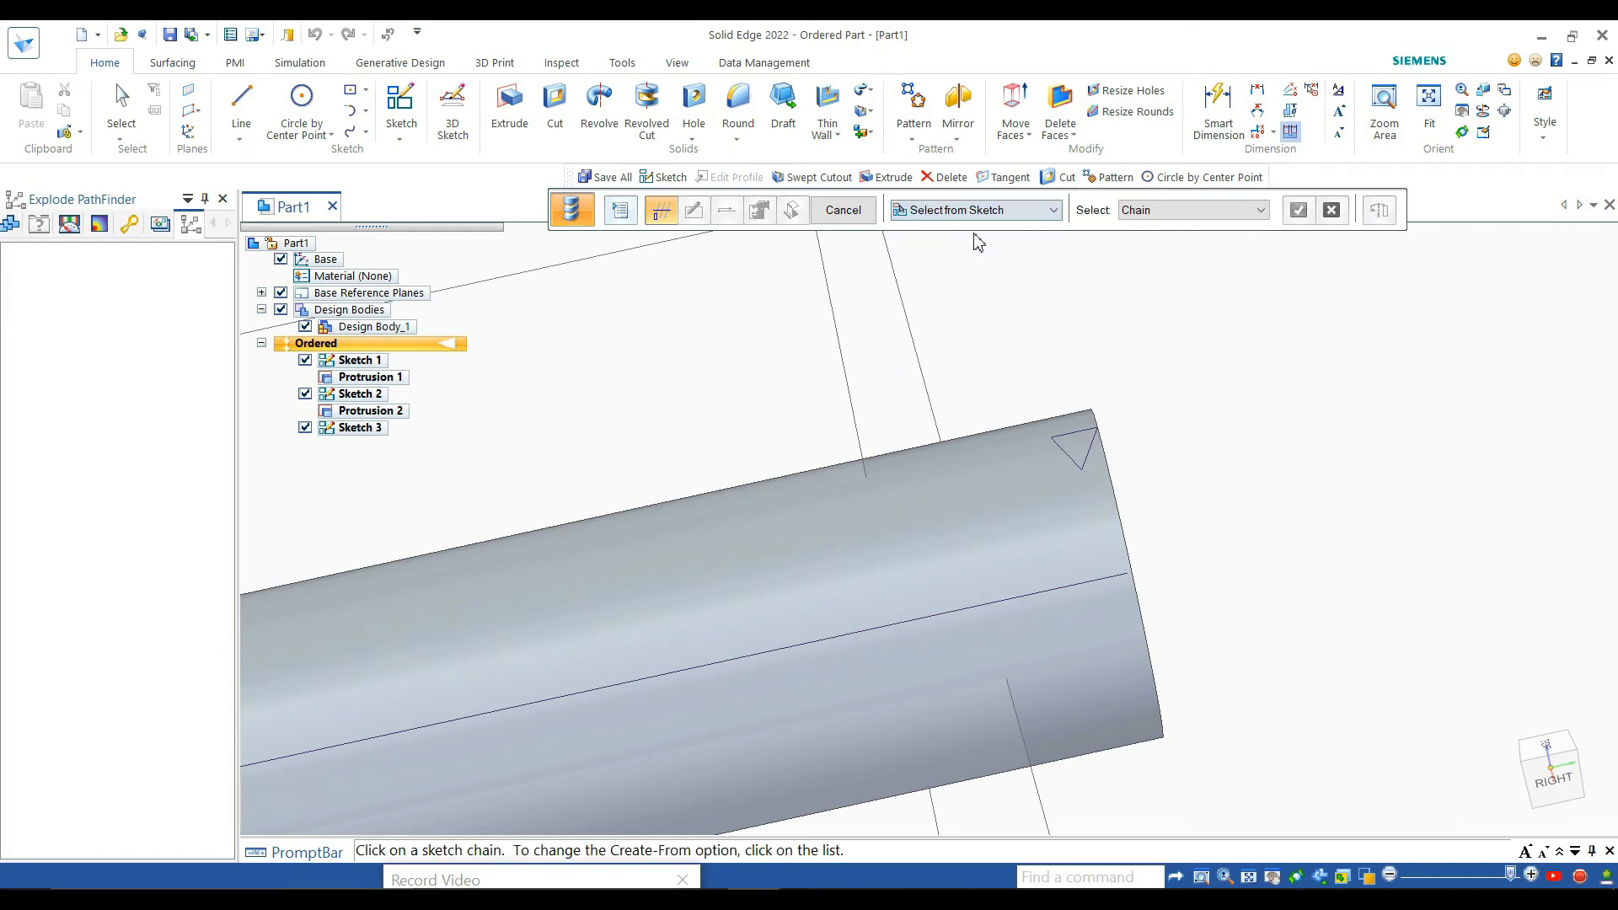
click(1140, 219)
click(1151, 238)
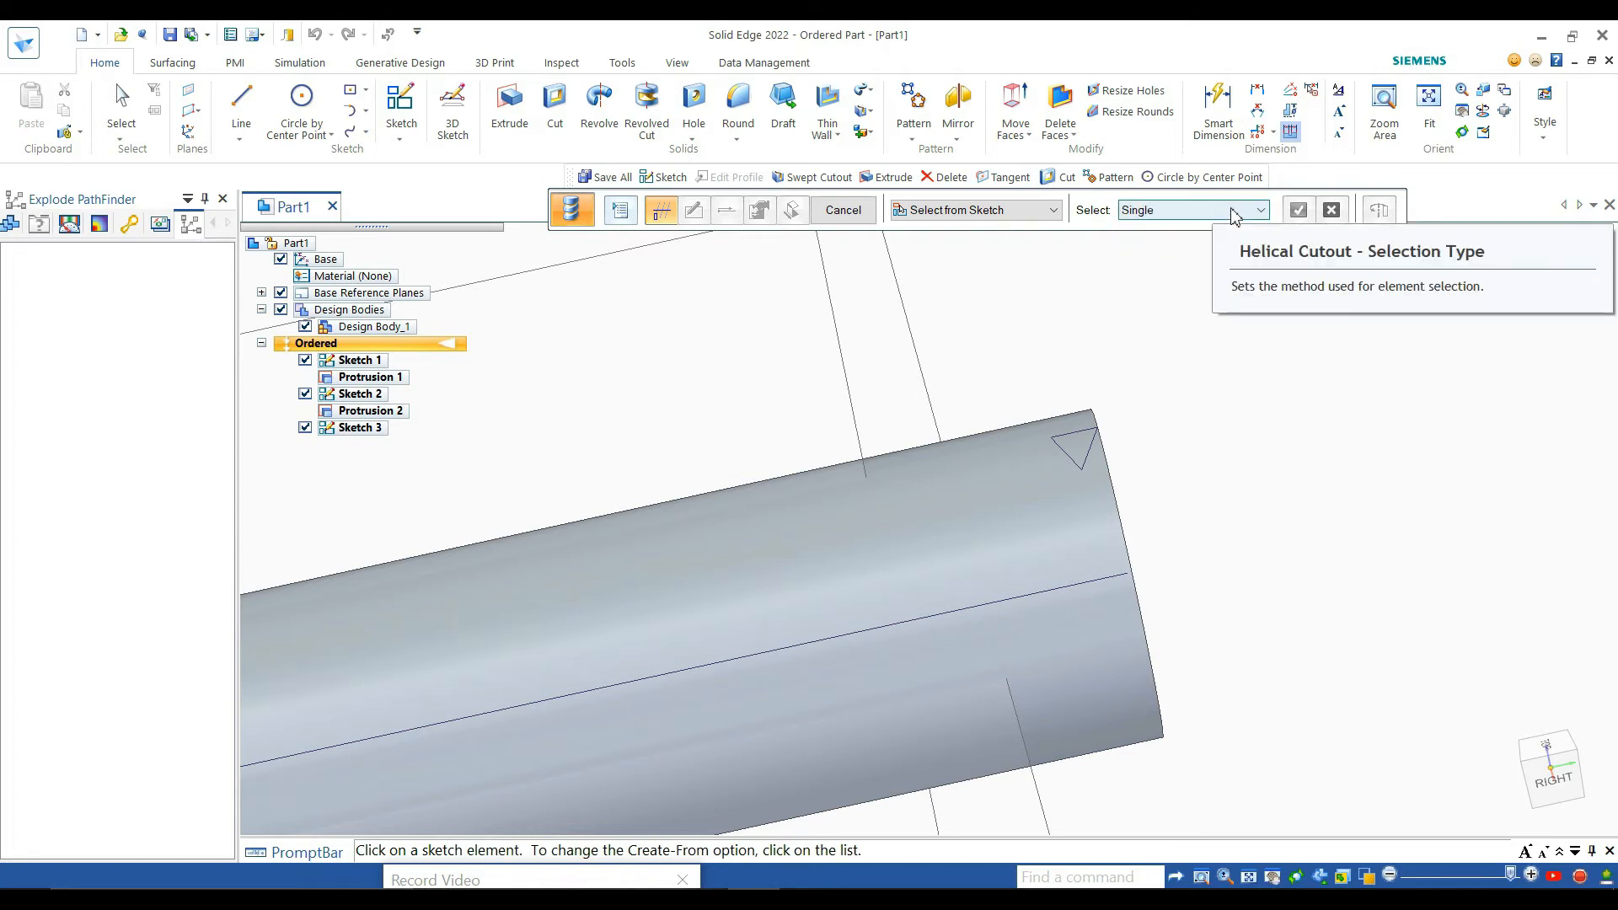
click(1084, 442)
click(1086, 459)
click(1080, 467)
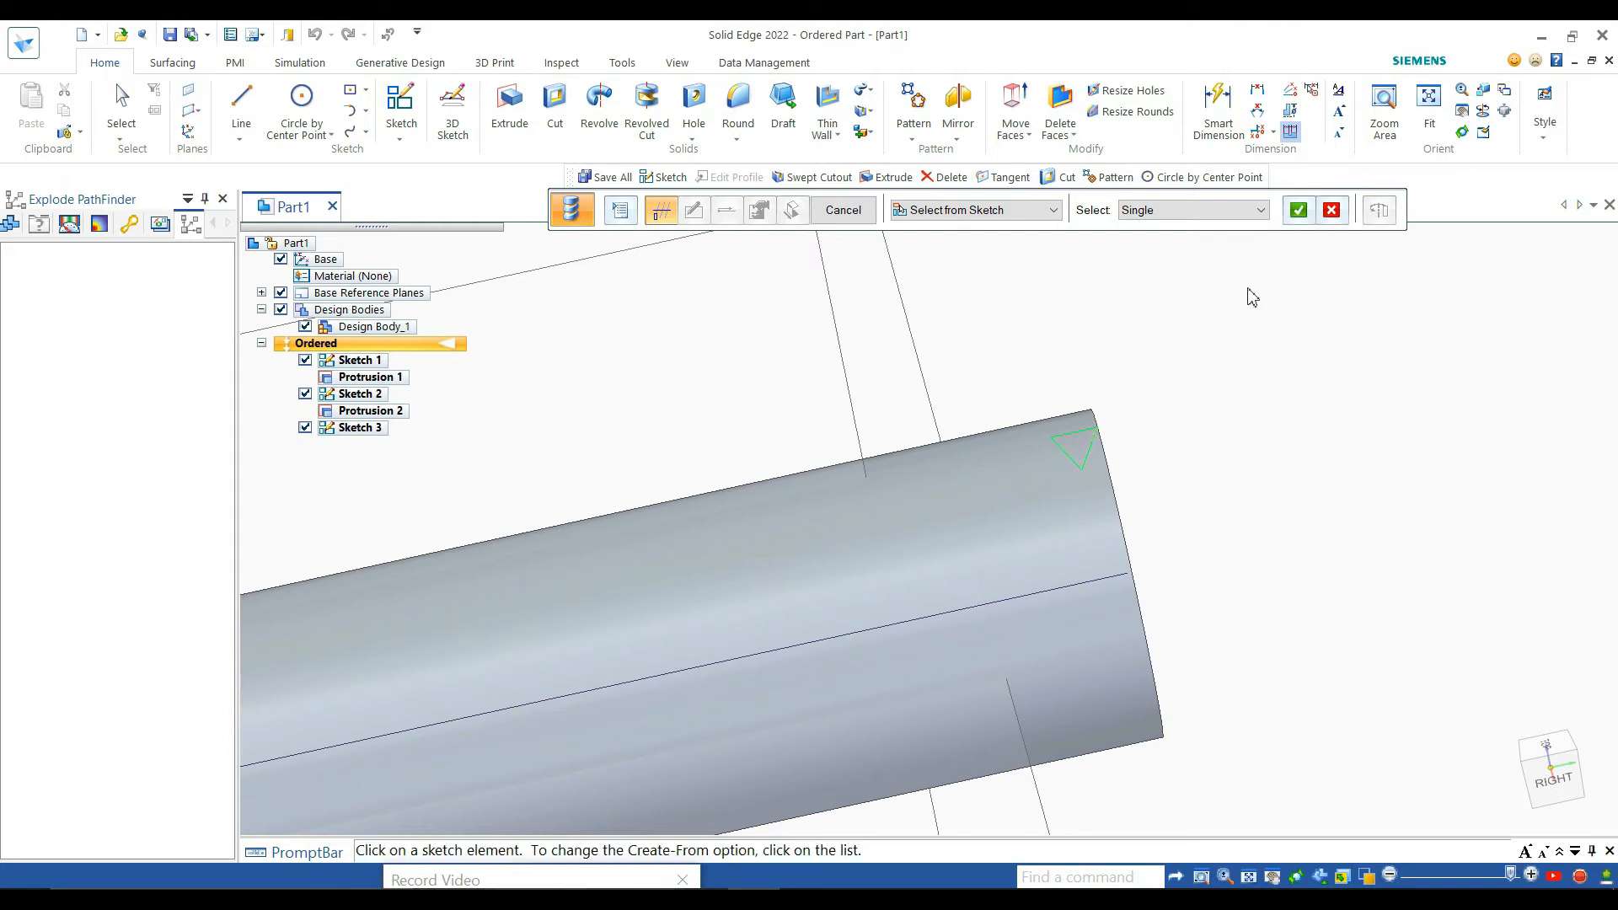
click(1337, 219)
click(850, 211)
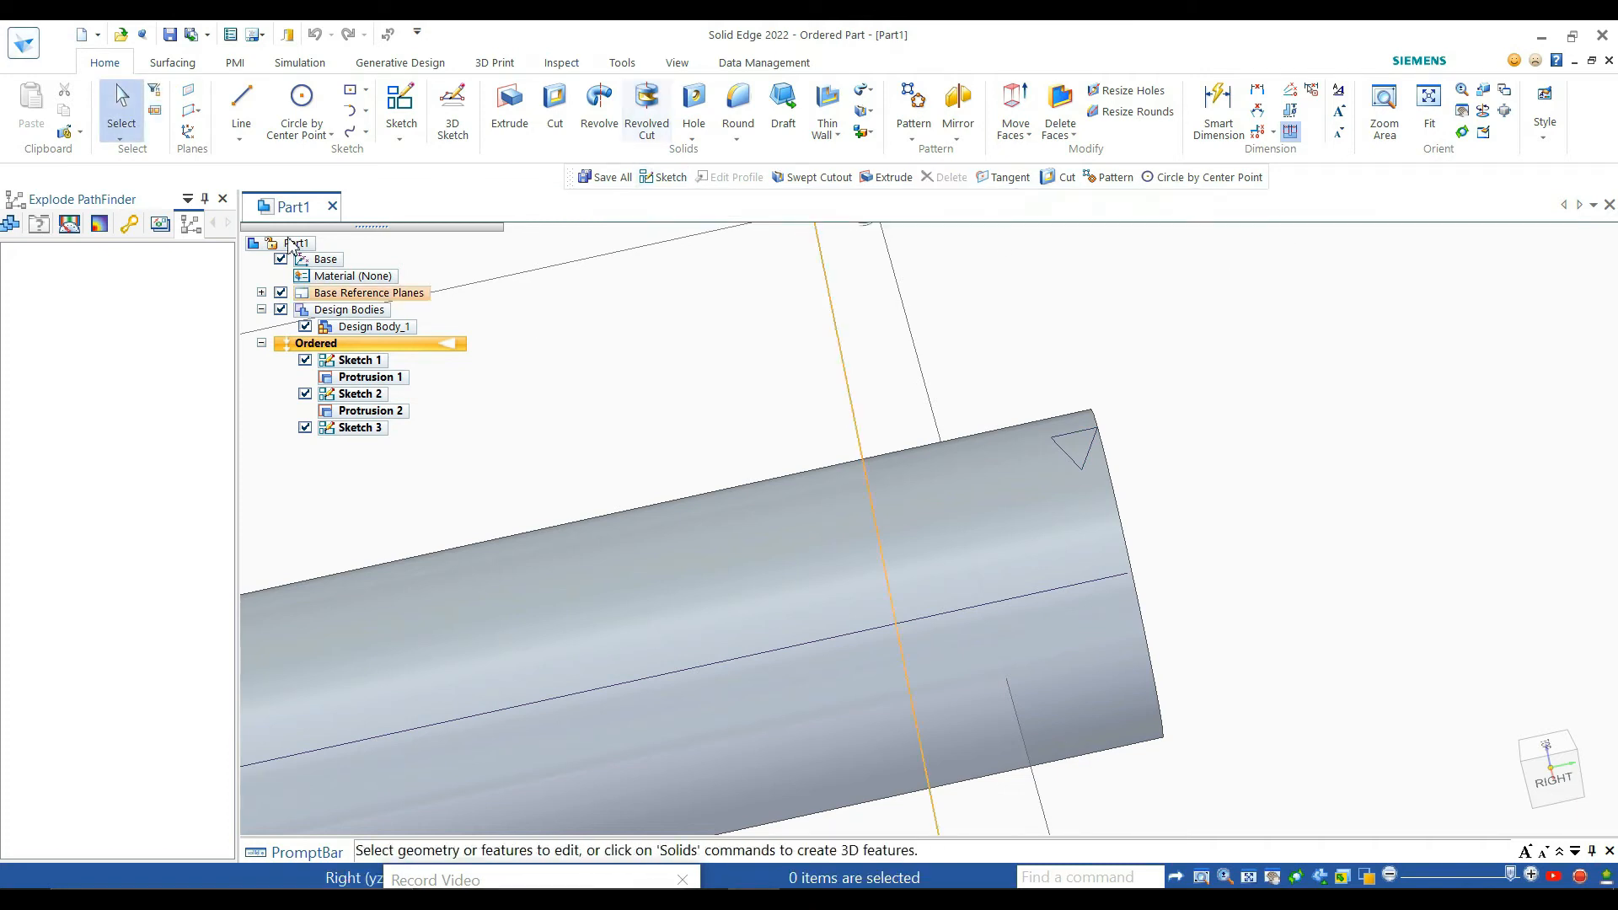
Start a Helical Cutout from the existing sketch, selecting the triangular thread profile as a chain and accepting it
click(865, 110)
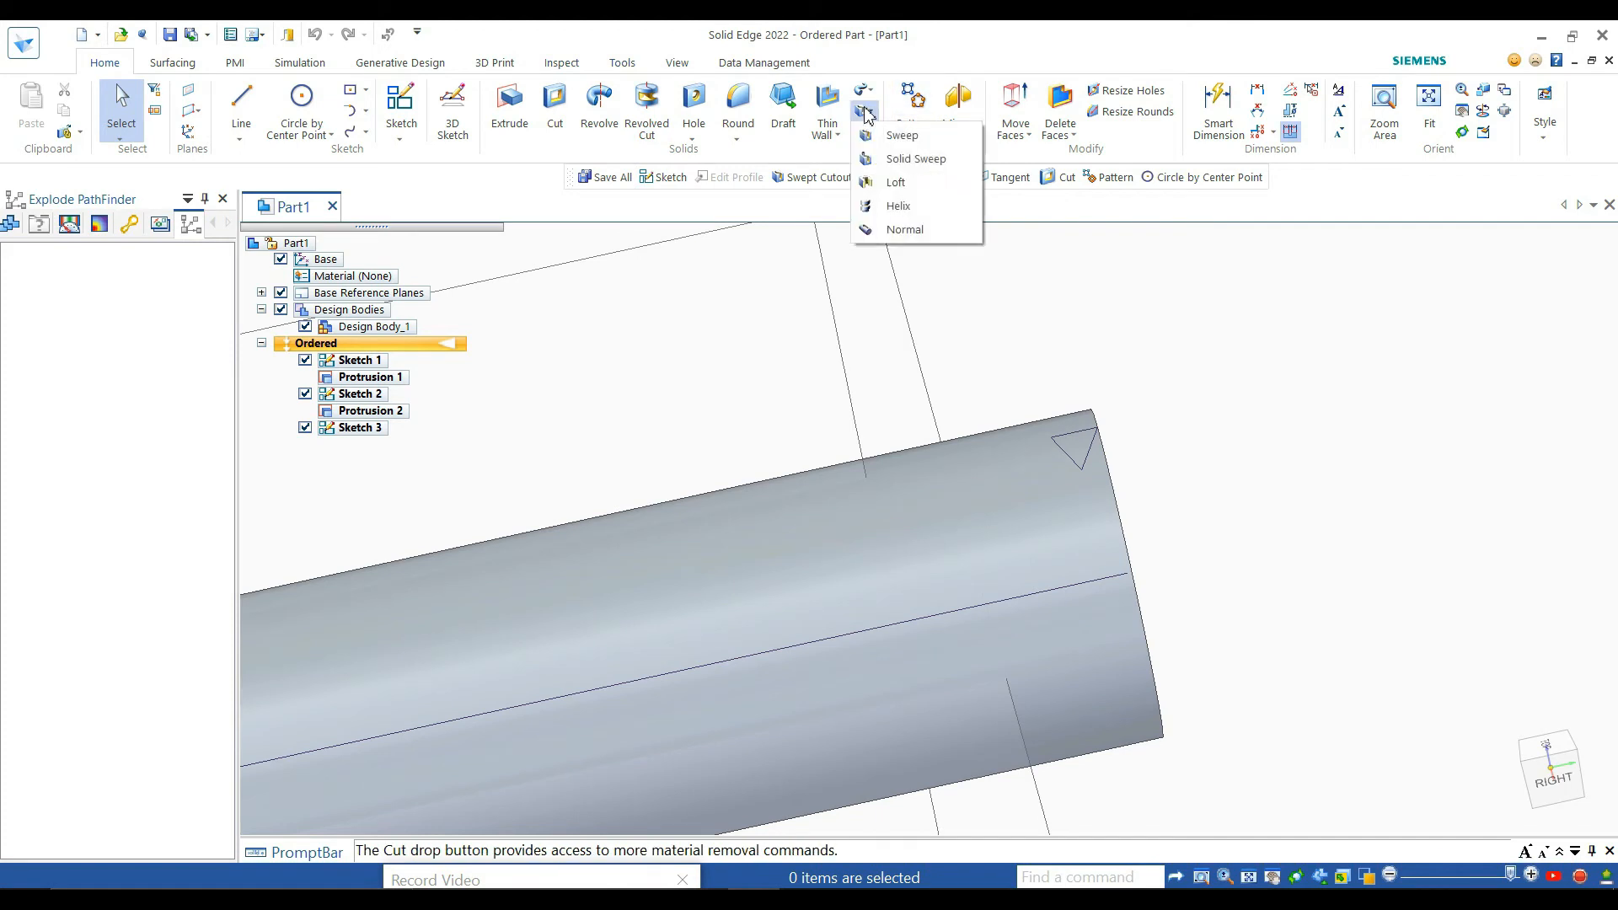
click(936, 209)
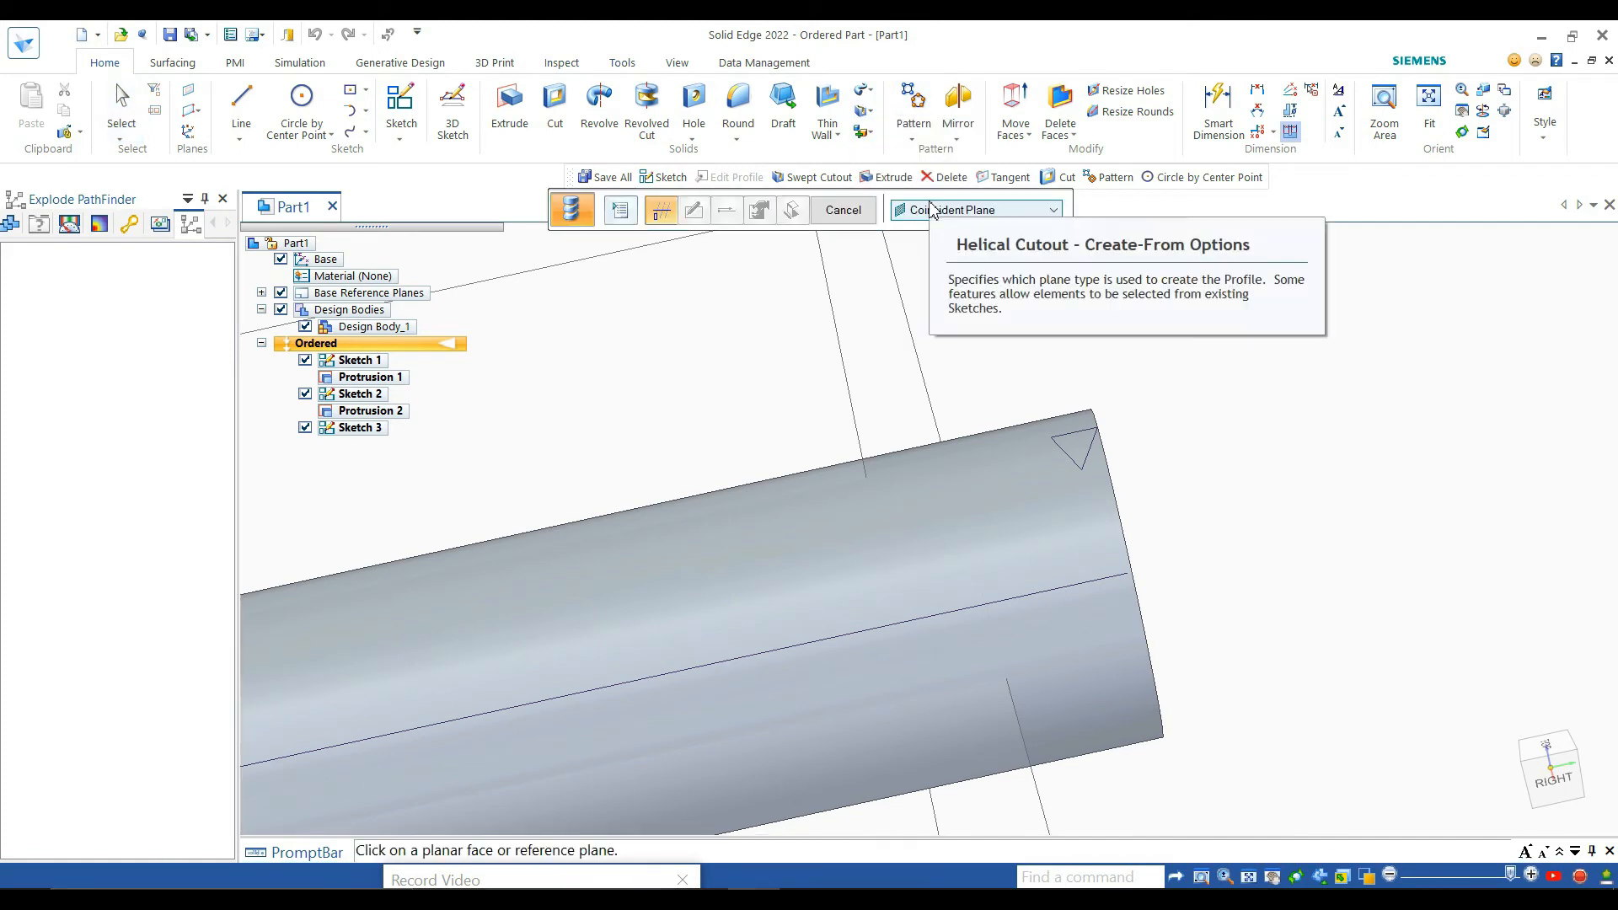
click(937, 213)
click(944, 229)
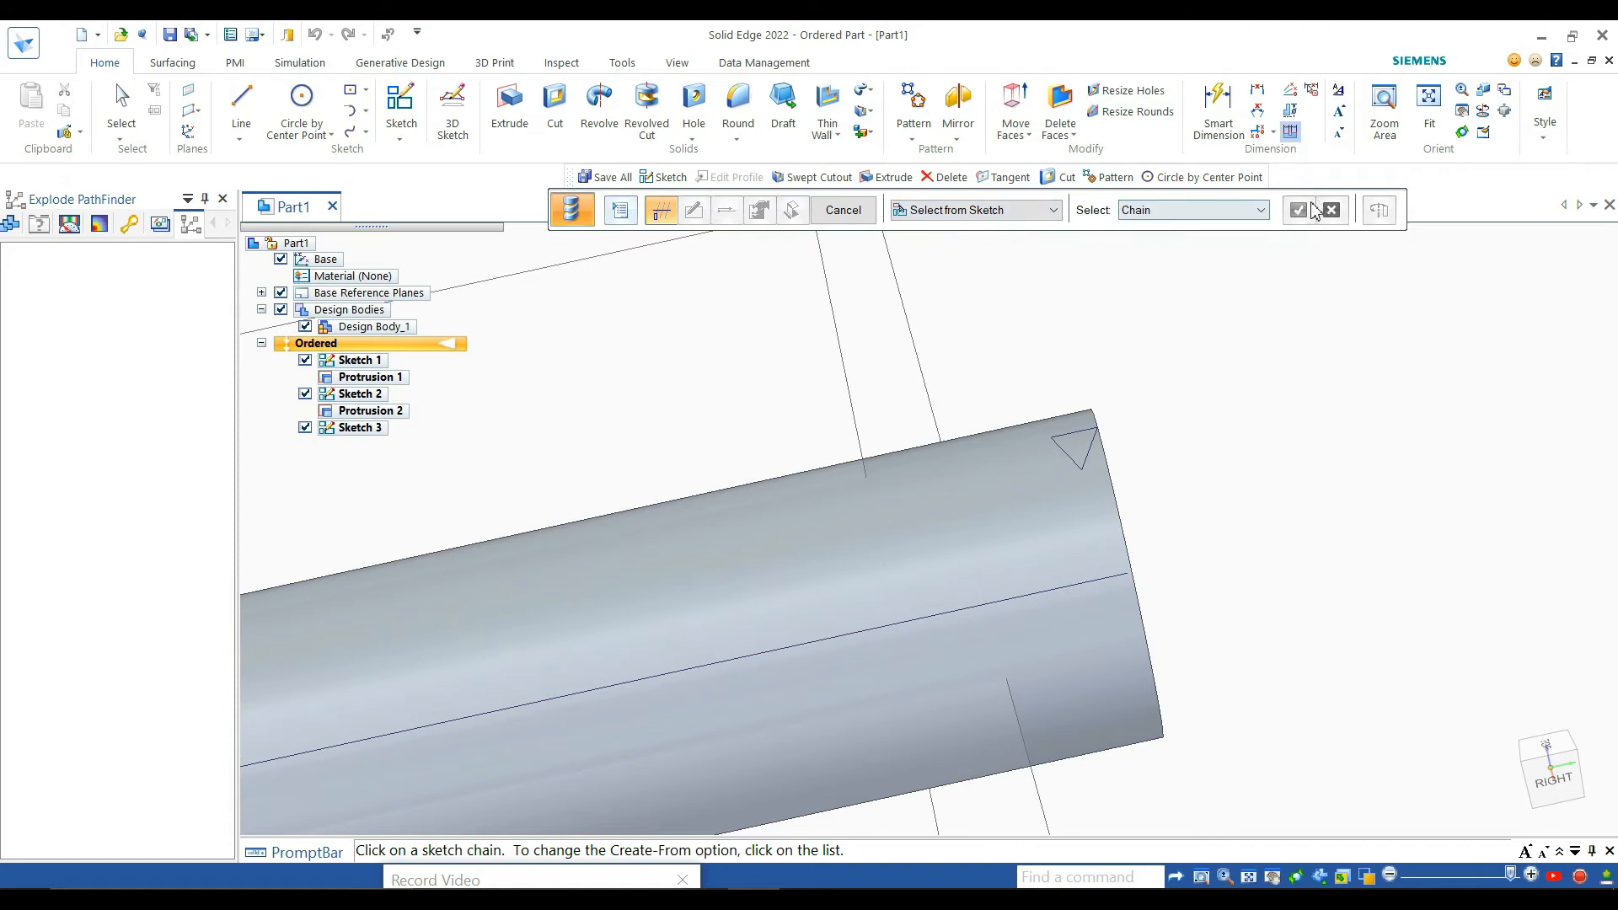
click(1073, 444)
click(1299, 210)
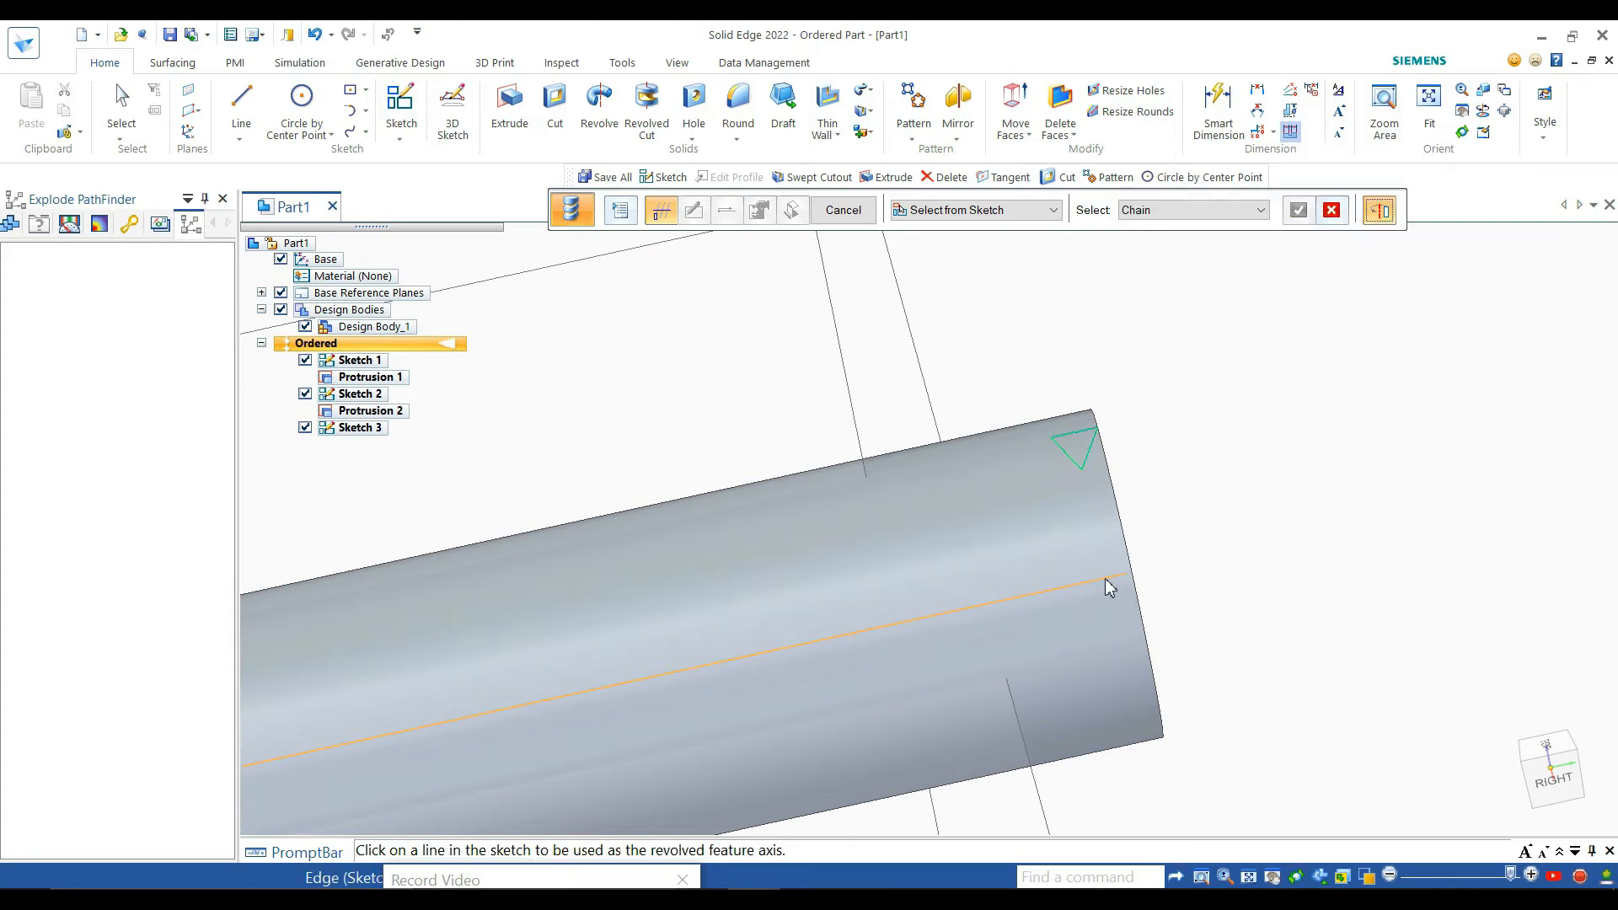
Set the sketched centre line as the helix axis and its end at the shank's free end as the helix start
click(1106, 582)
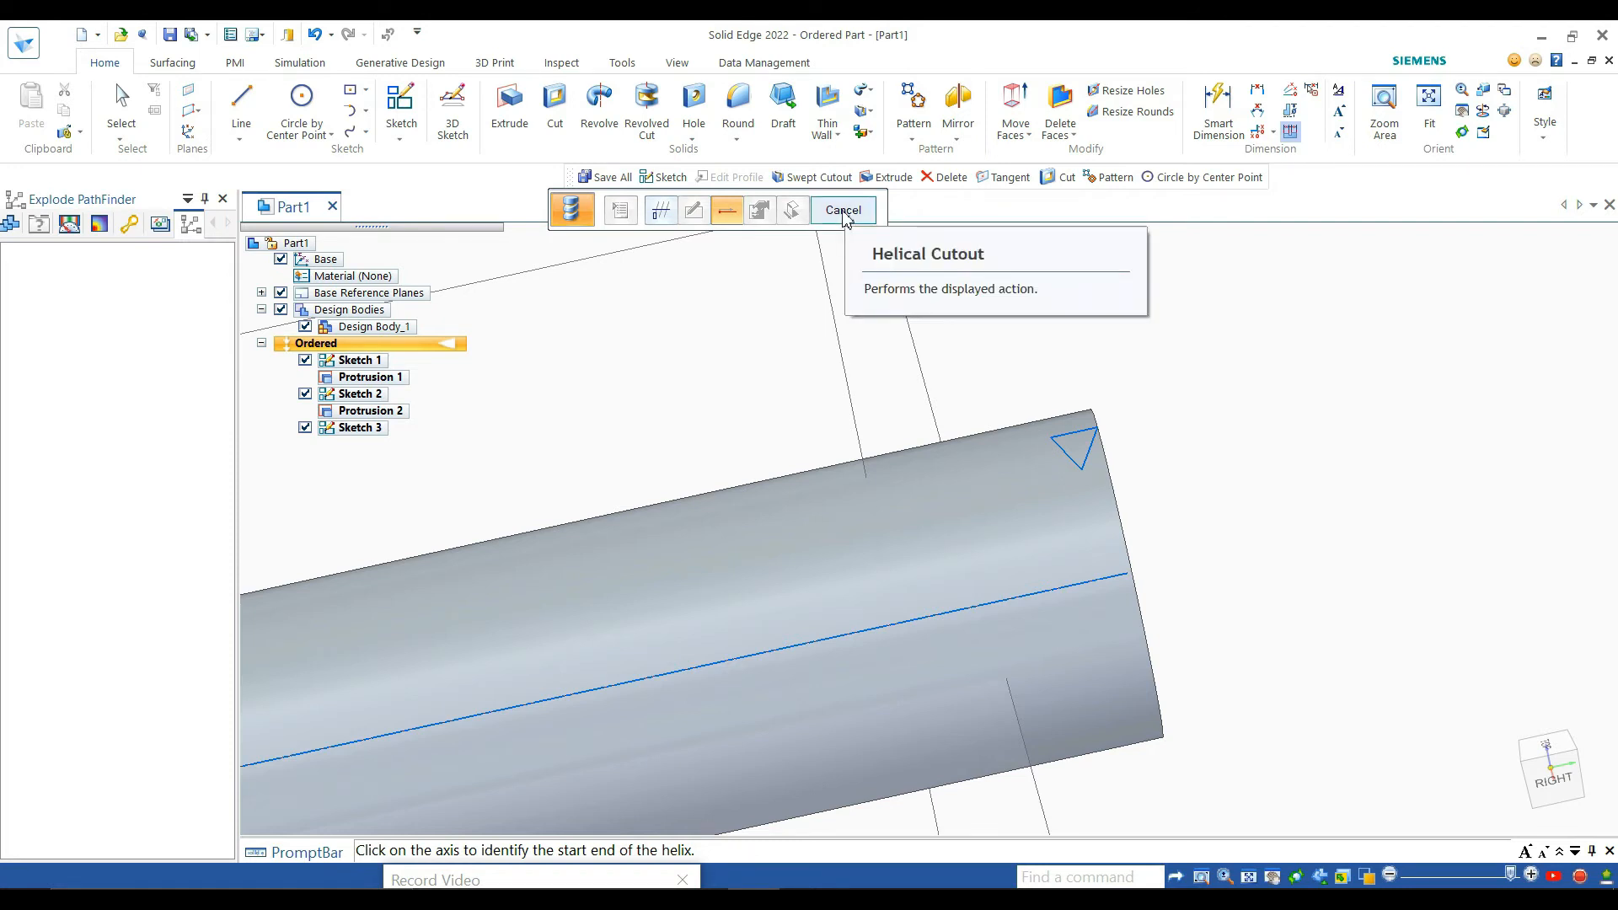
scroll(1208, 412, down, 6)
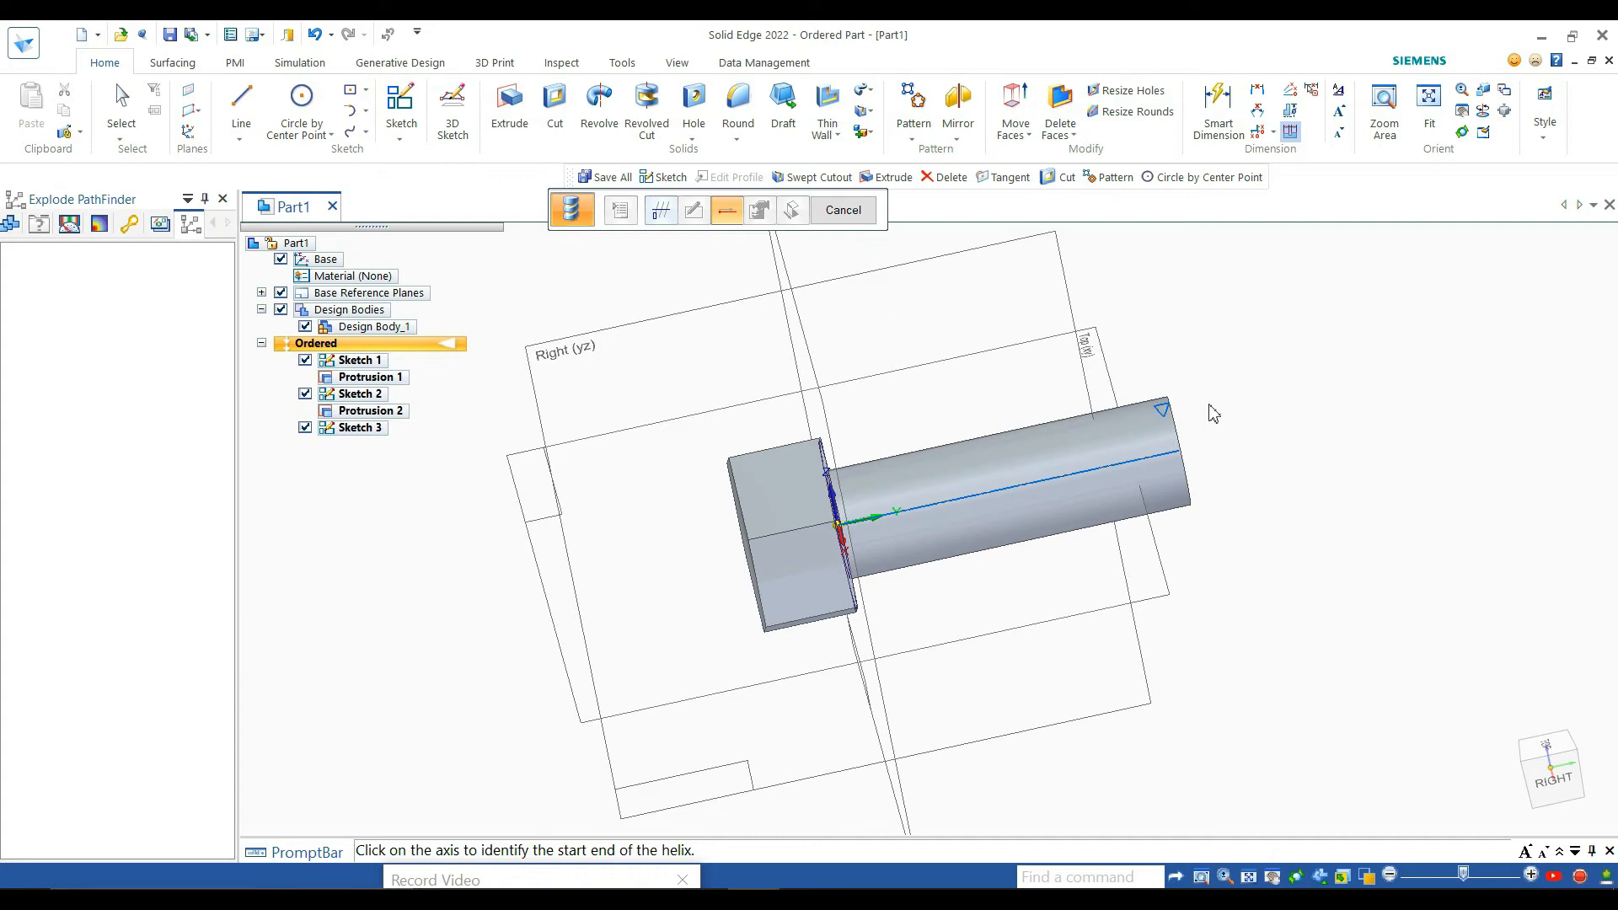
scroll(1213, 413, up, 2)
scroll(1214, 413, down, 3)
scroll(1214, 413, up, 3)
scroll(1214, 413, up, 4)
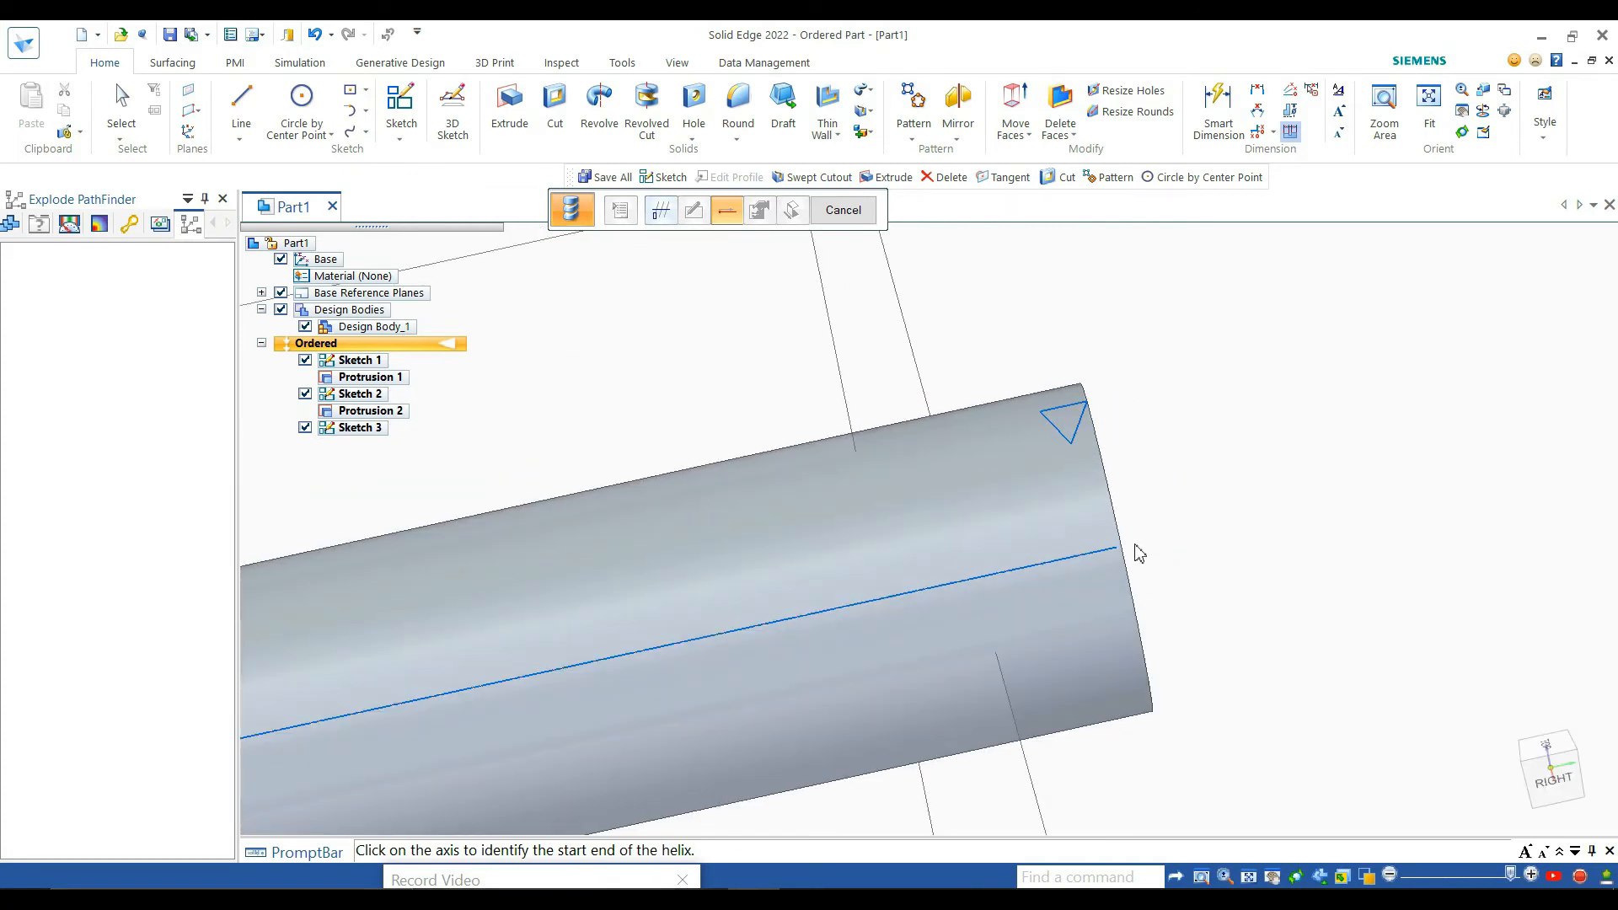
click(1109, 552)
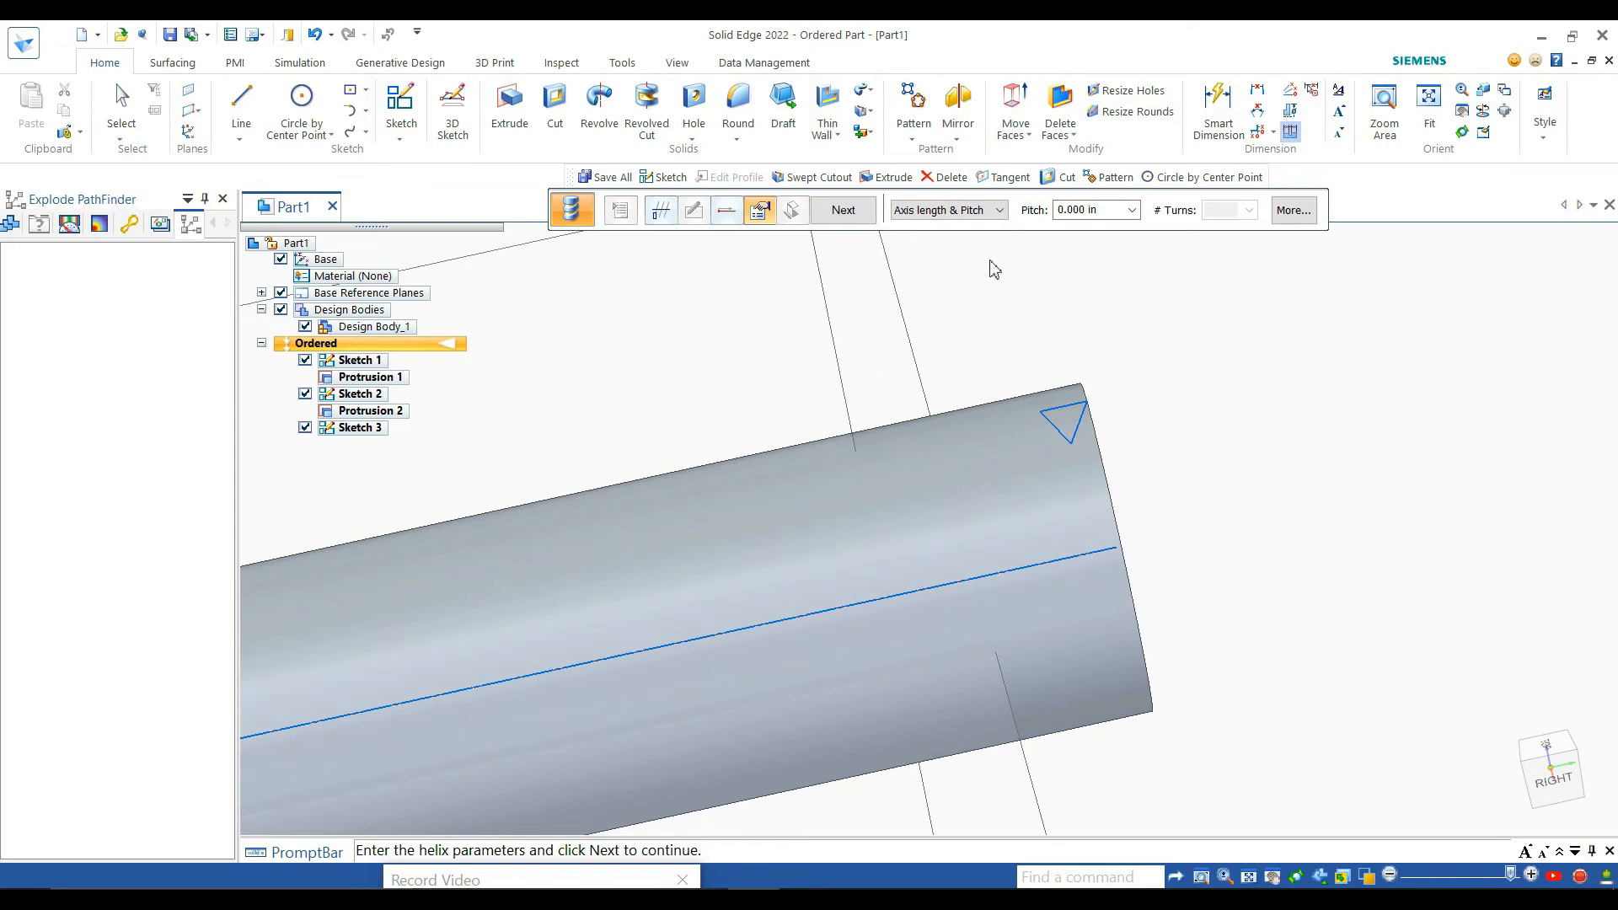
Define the helix by Axis length & Turns with 20 turns and preview the helical cutout along the shank
click(998, 211)
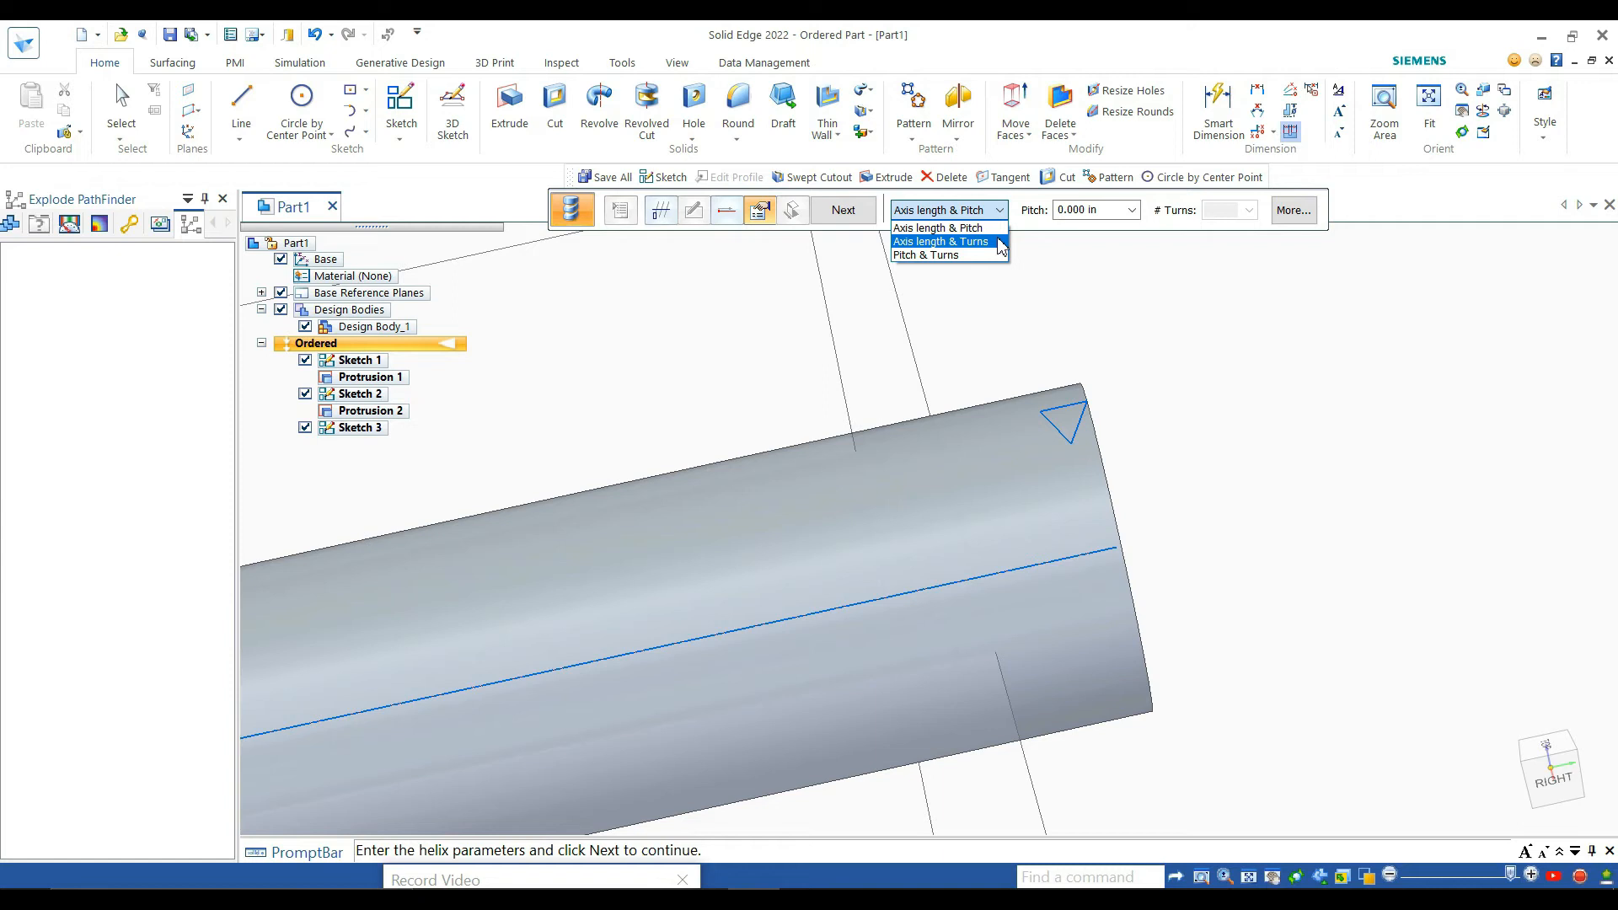
click(1000, 242)
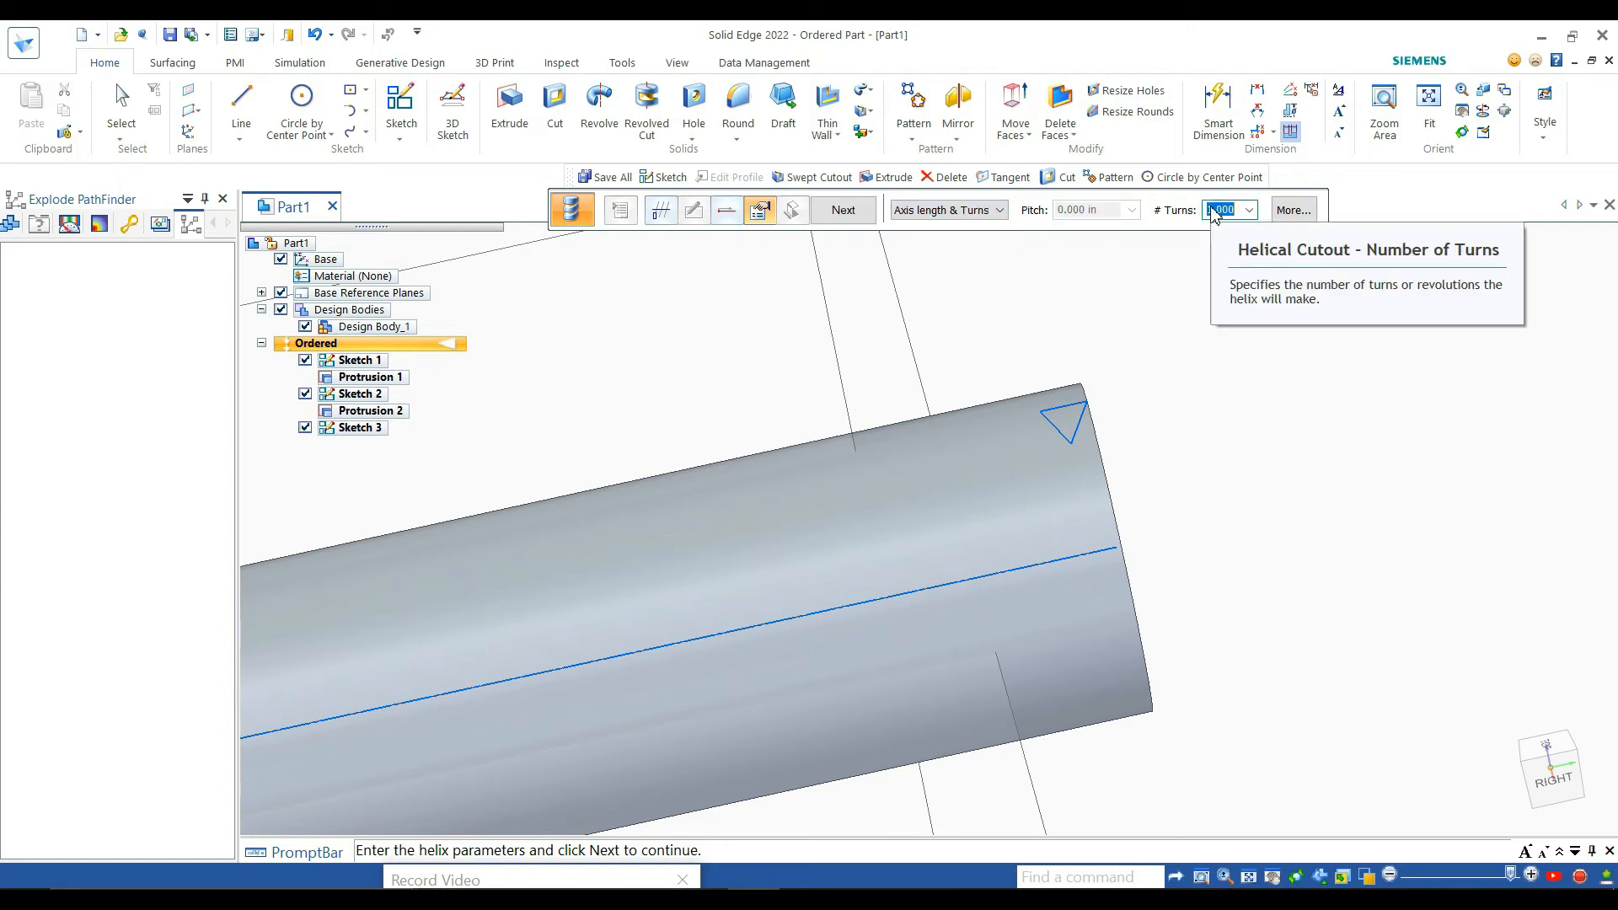
key(BackSpace)
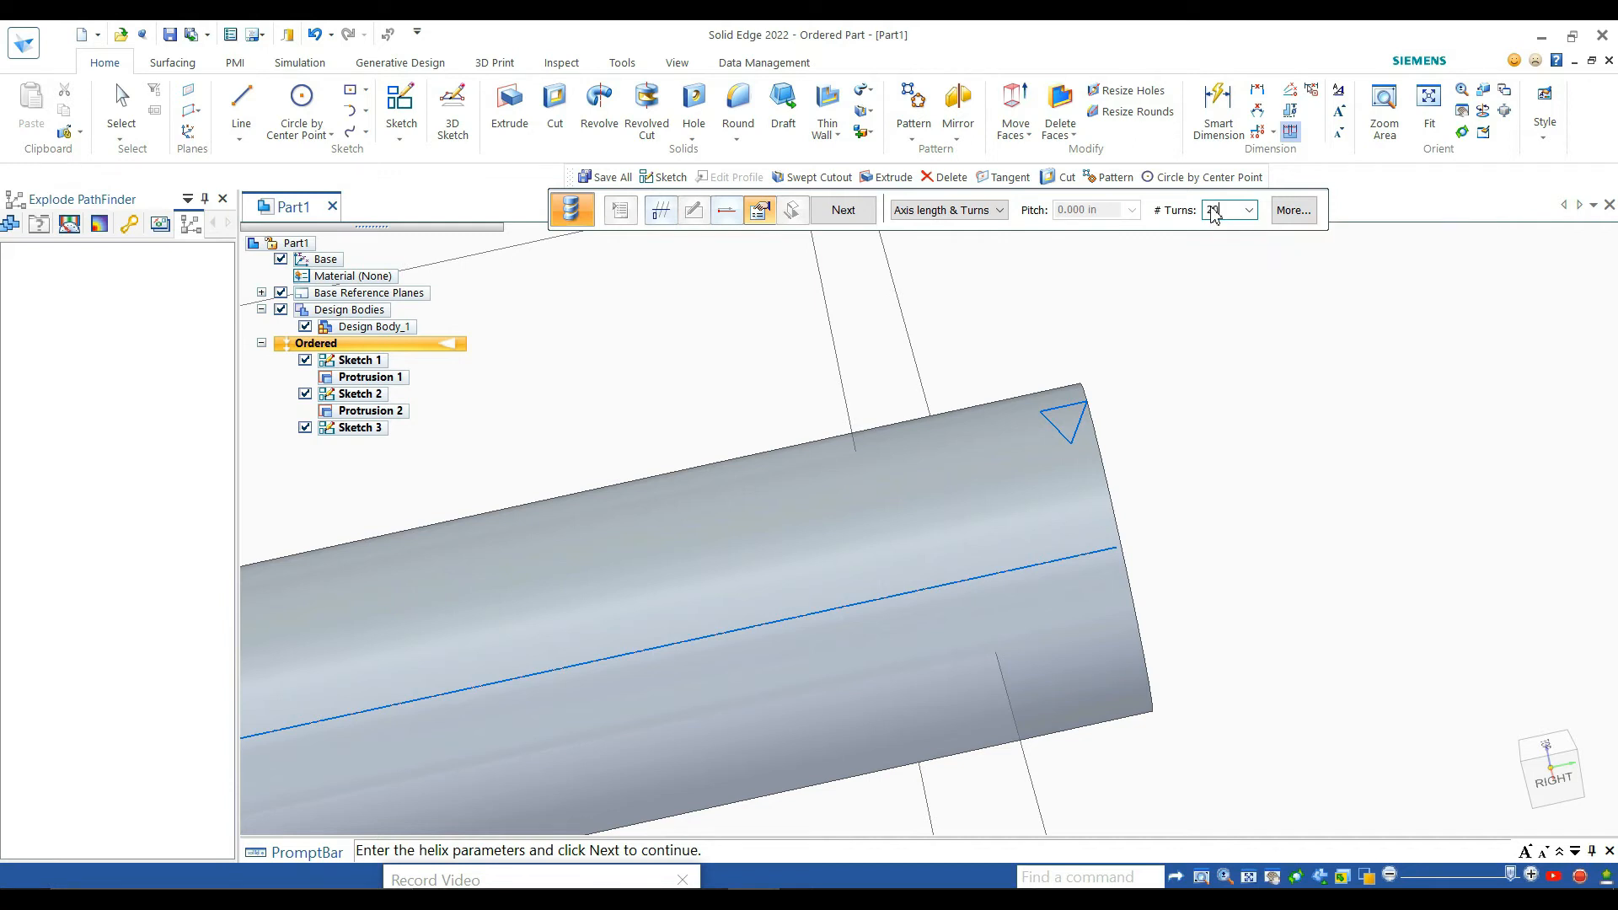
key(Return)
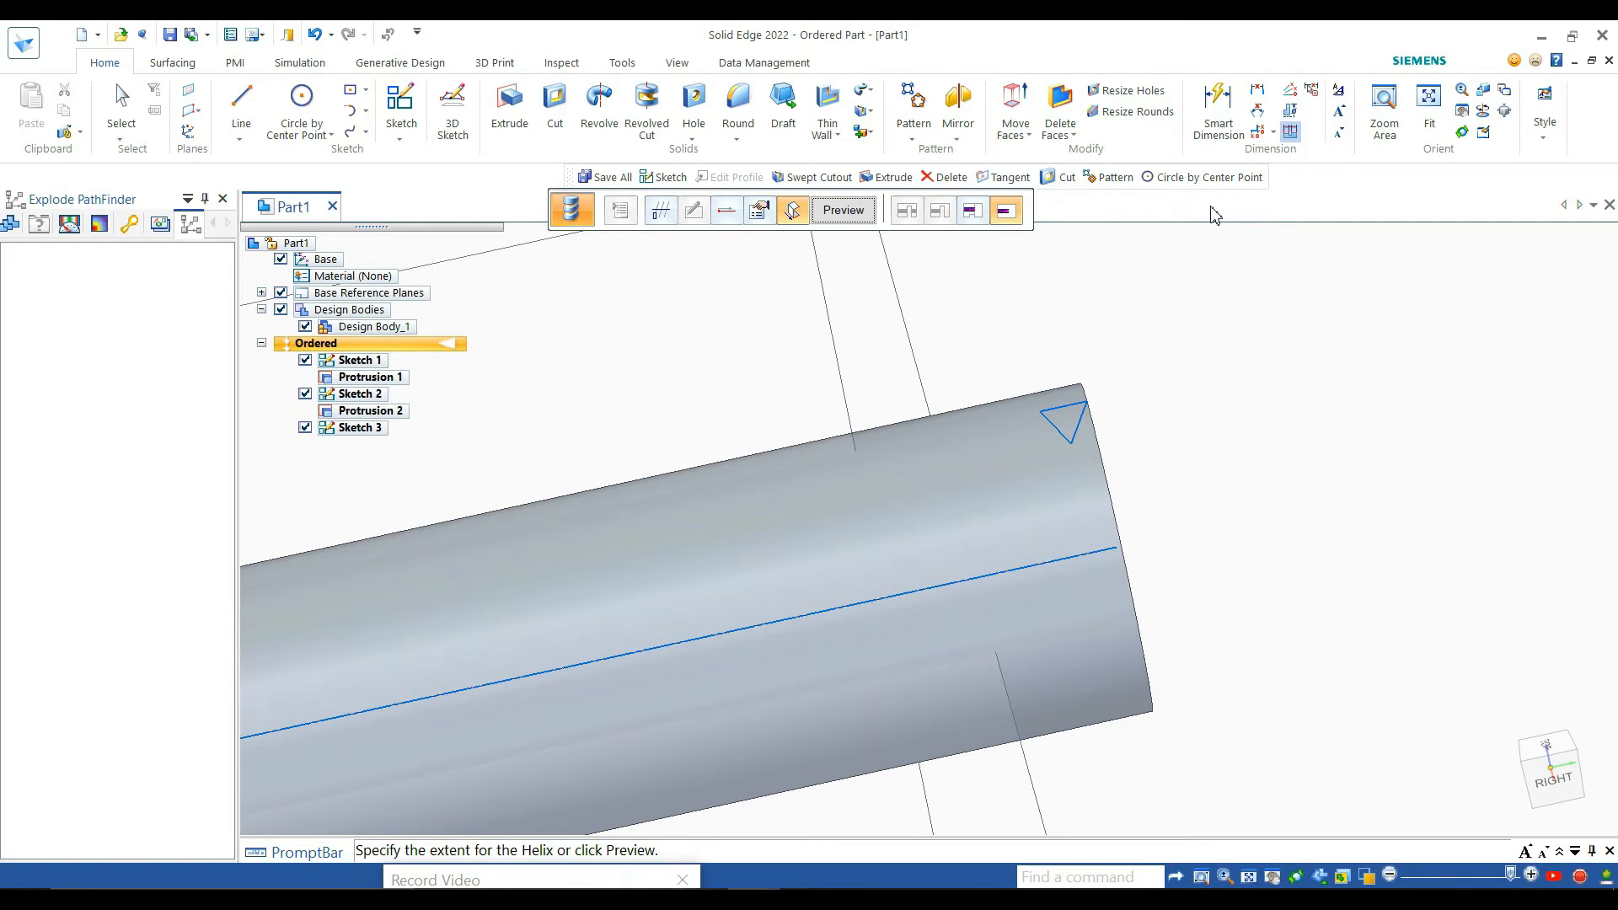
click(864, 211)
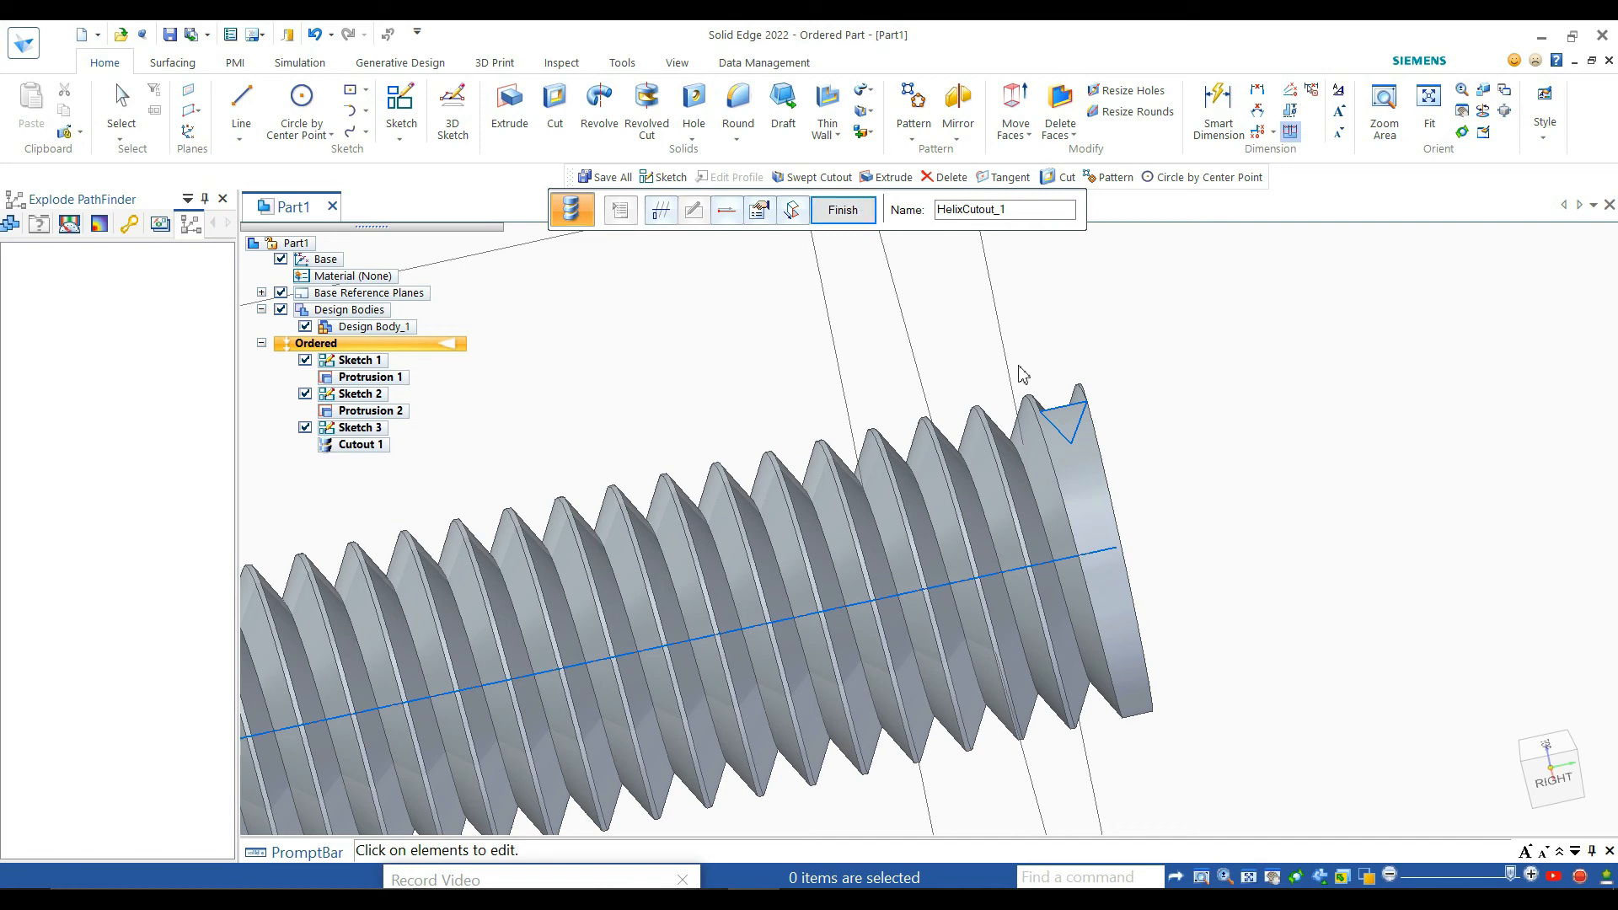
Examine the previewed thread from several sides, including its run-out at the shank's free end and near the hexagonal head
scroll(1124, 486, down, 6)
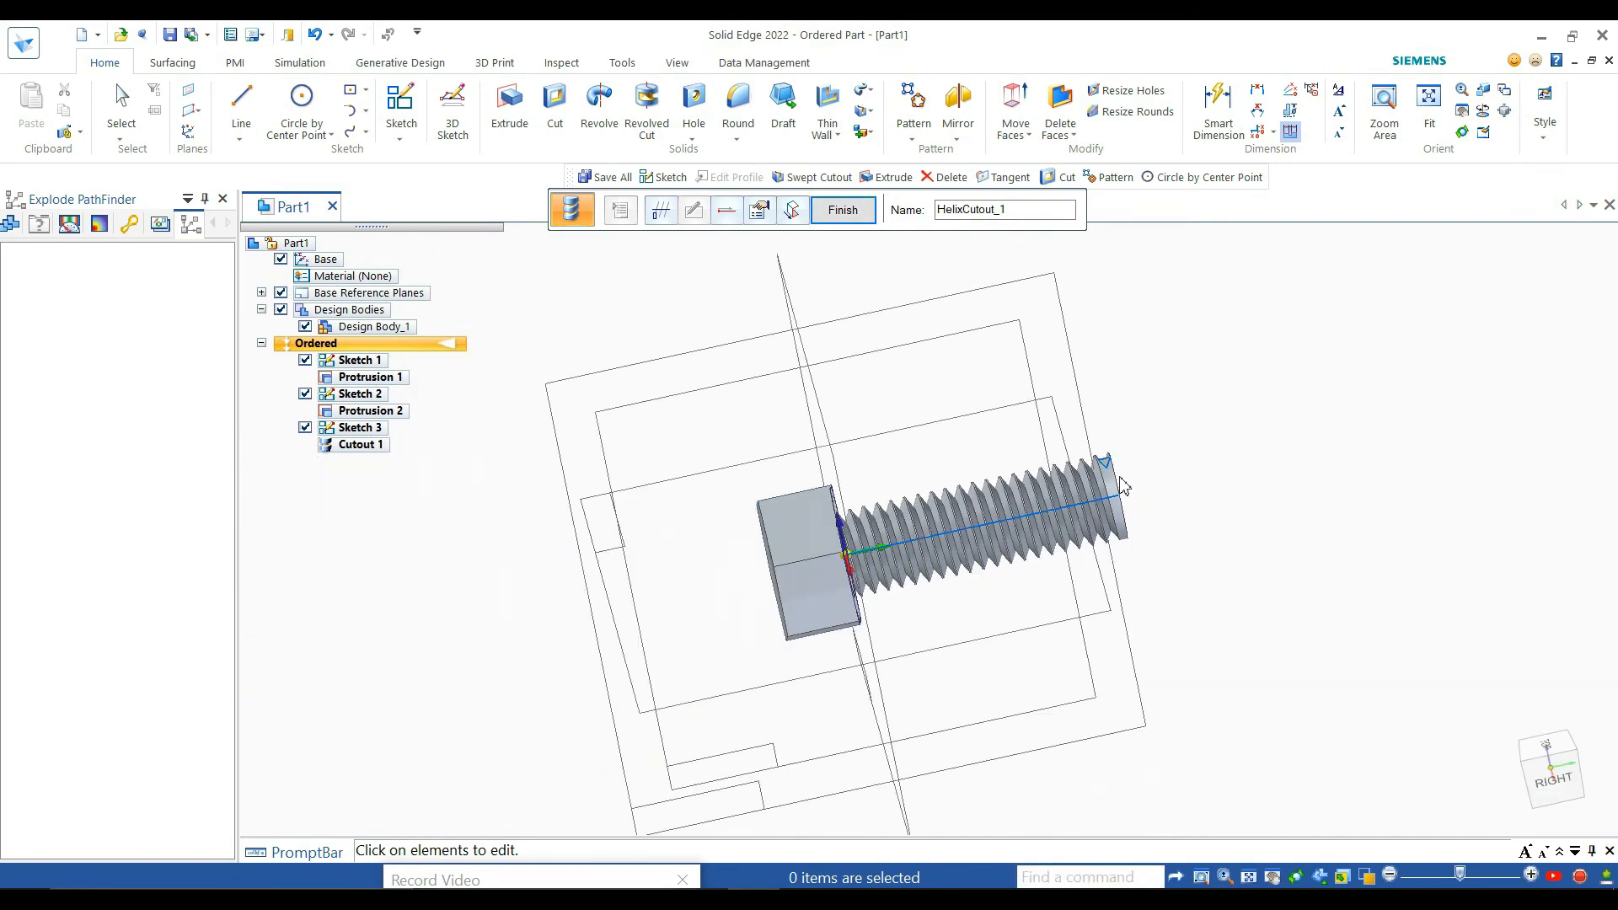
scroll(956, 497, down, 2)
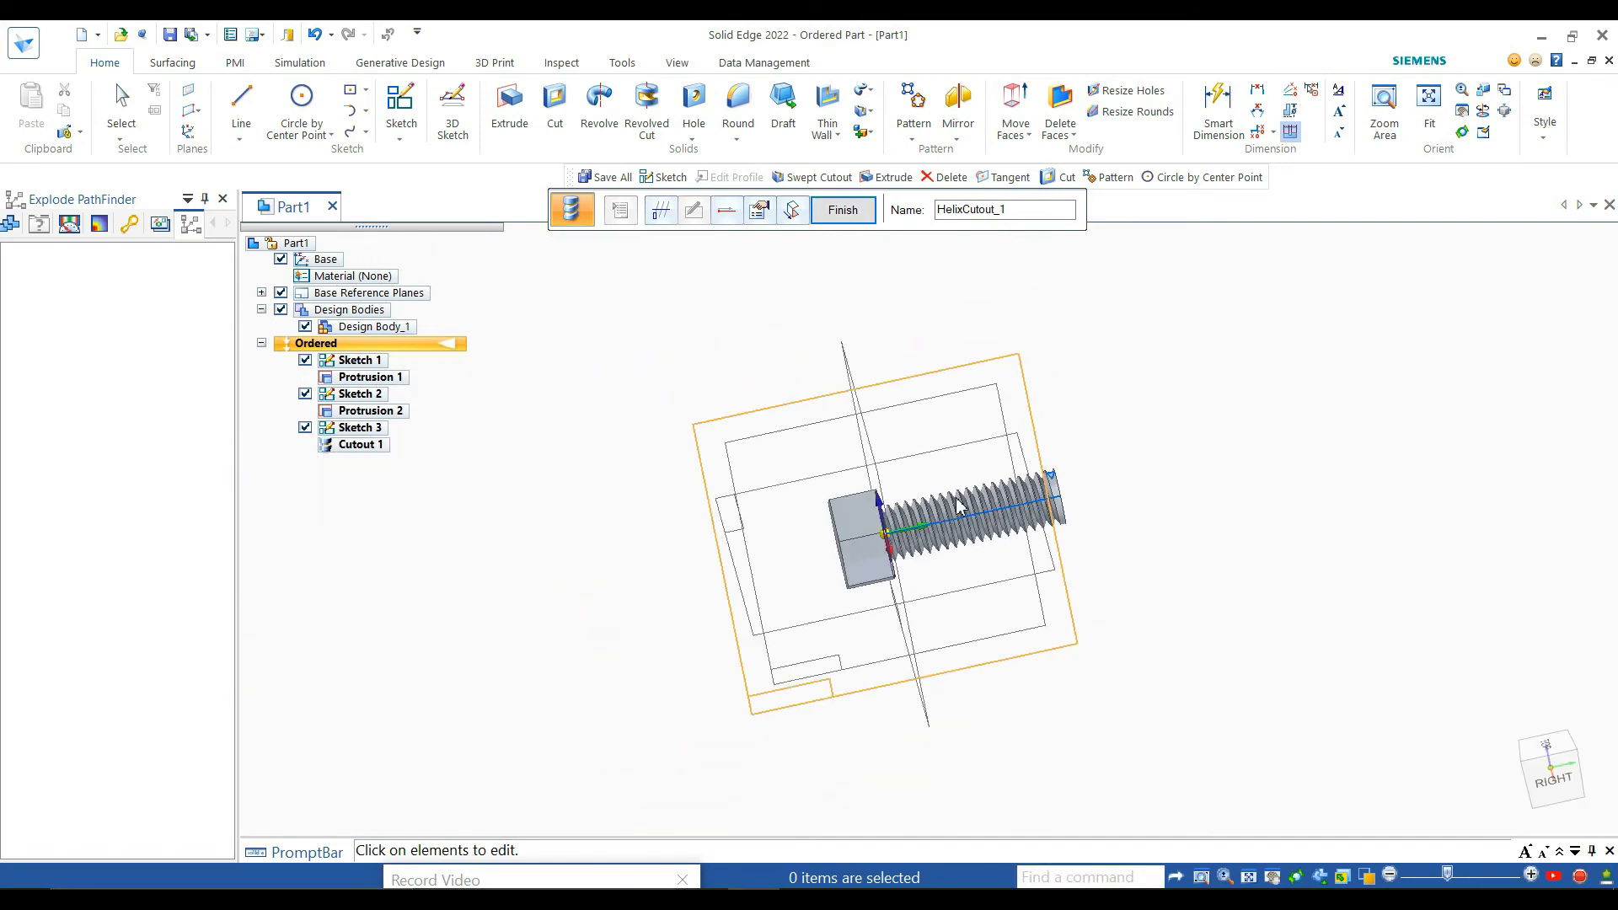
scroll(956, 497, up, 6)
scroll(959, 499, down, 5)
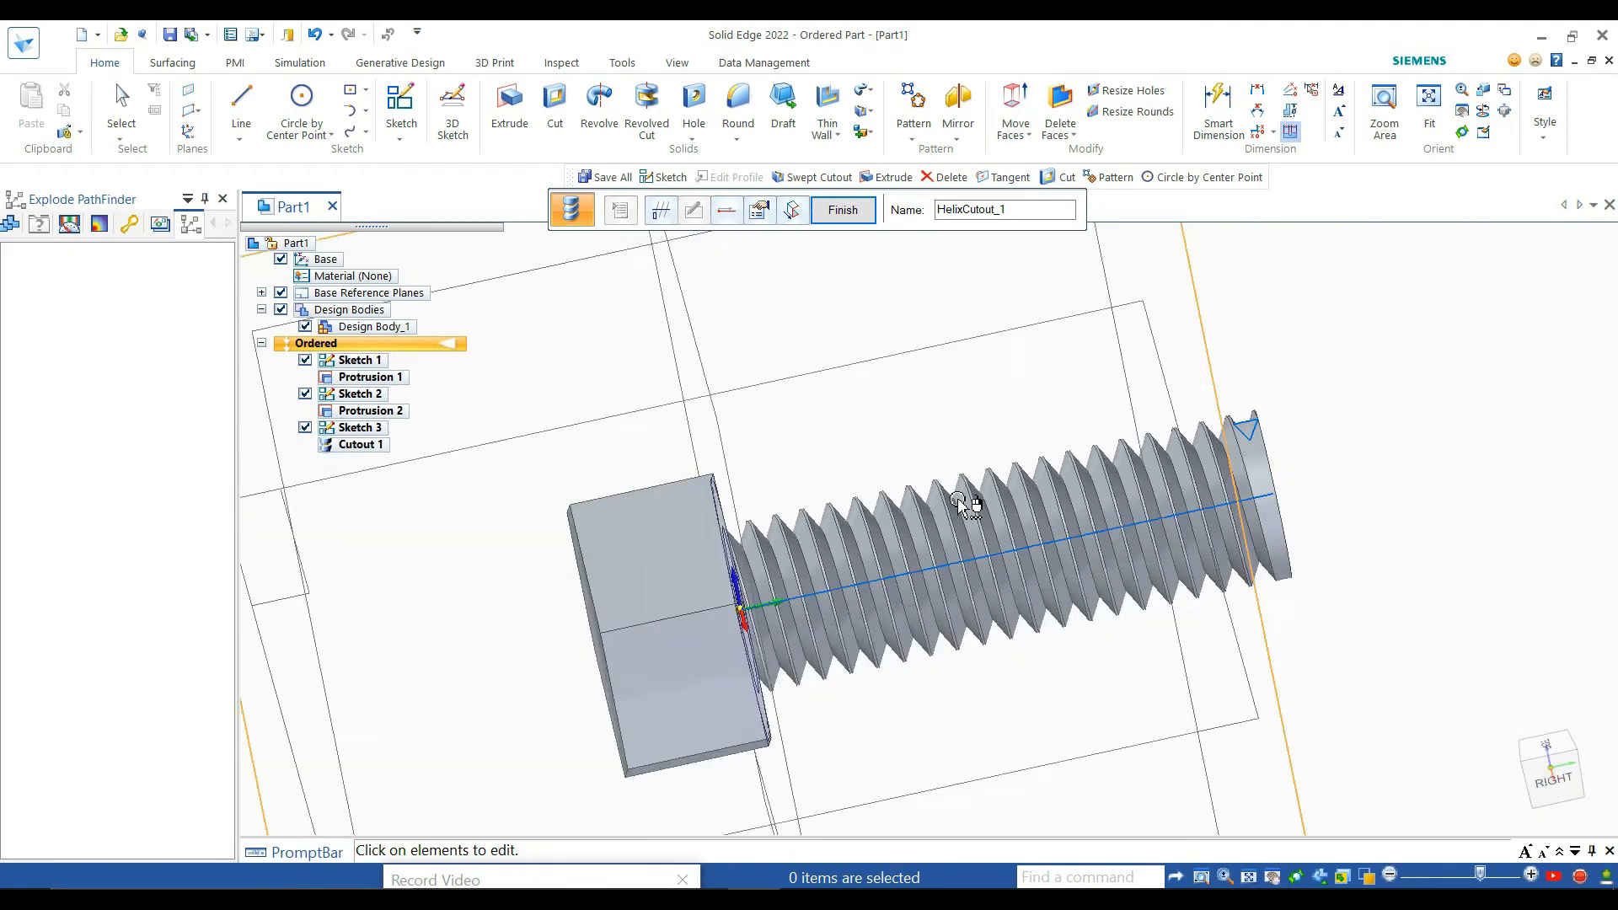
middle_drag(785, 489, 880, 767)
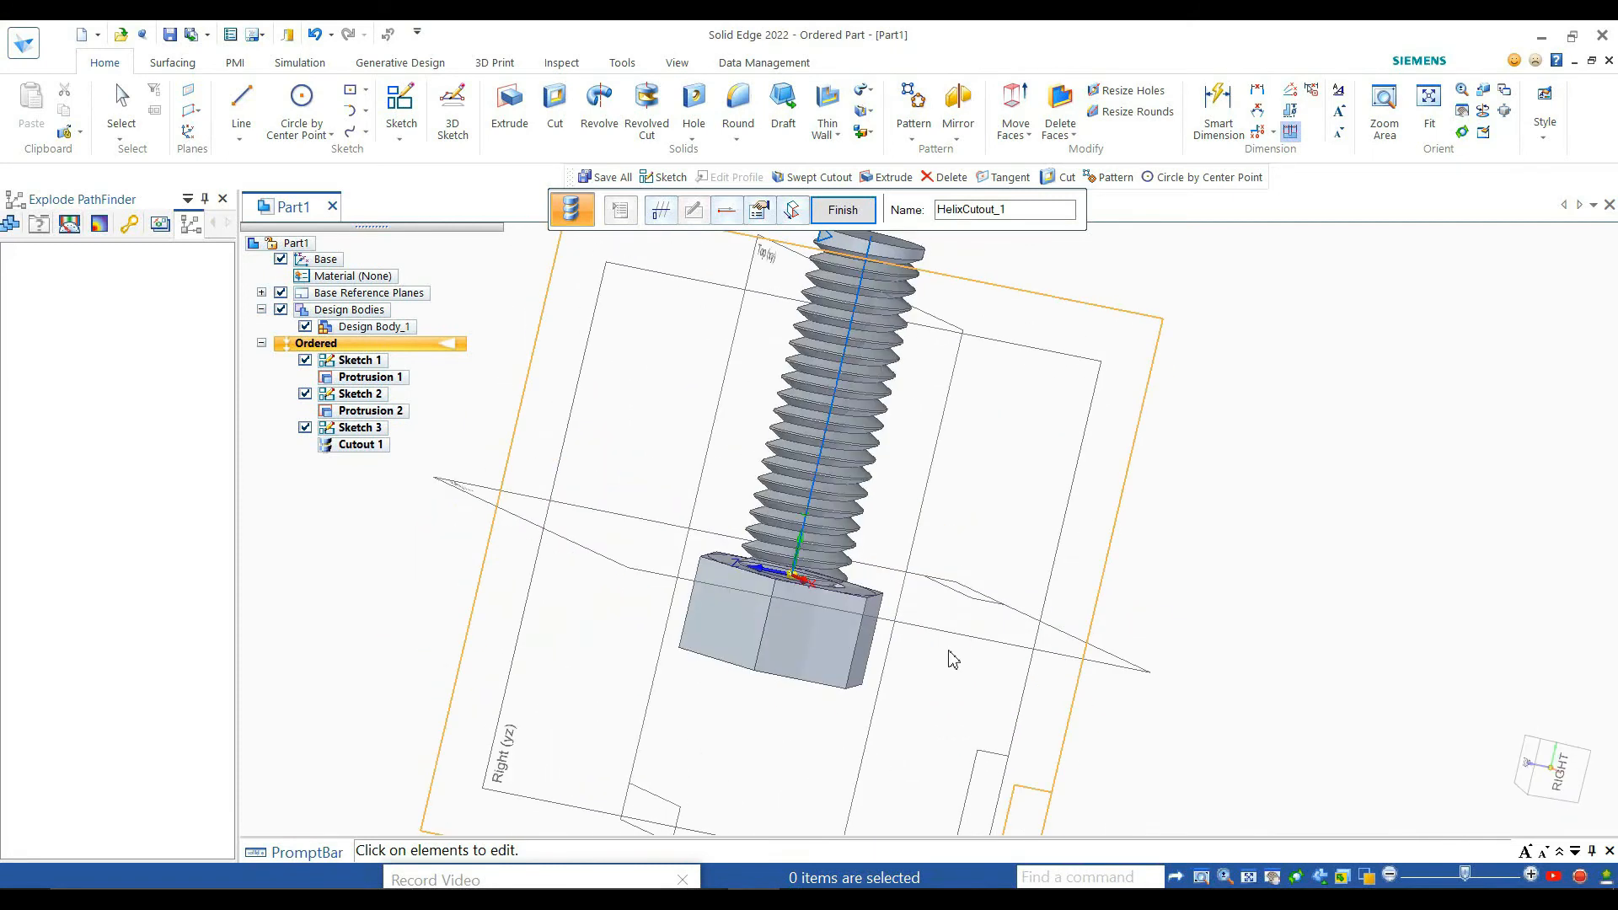
middle_drag(799, 504, 849, 638)
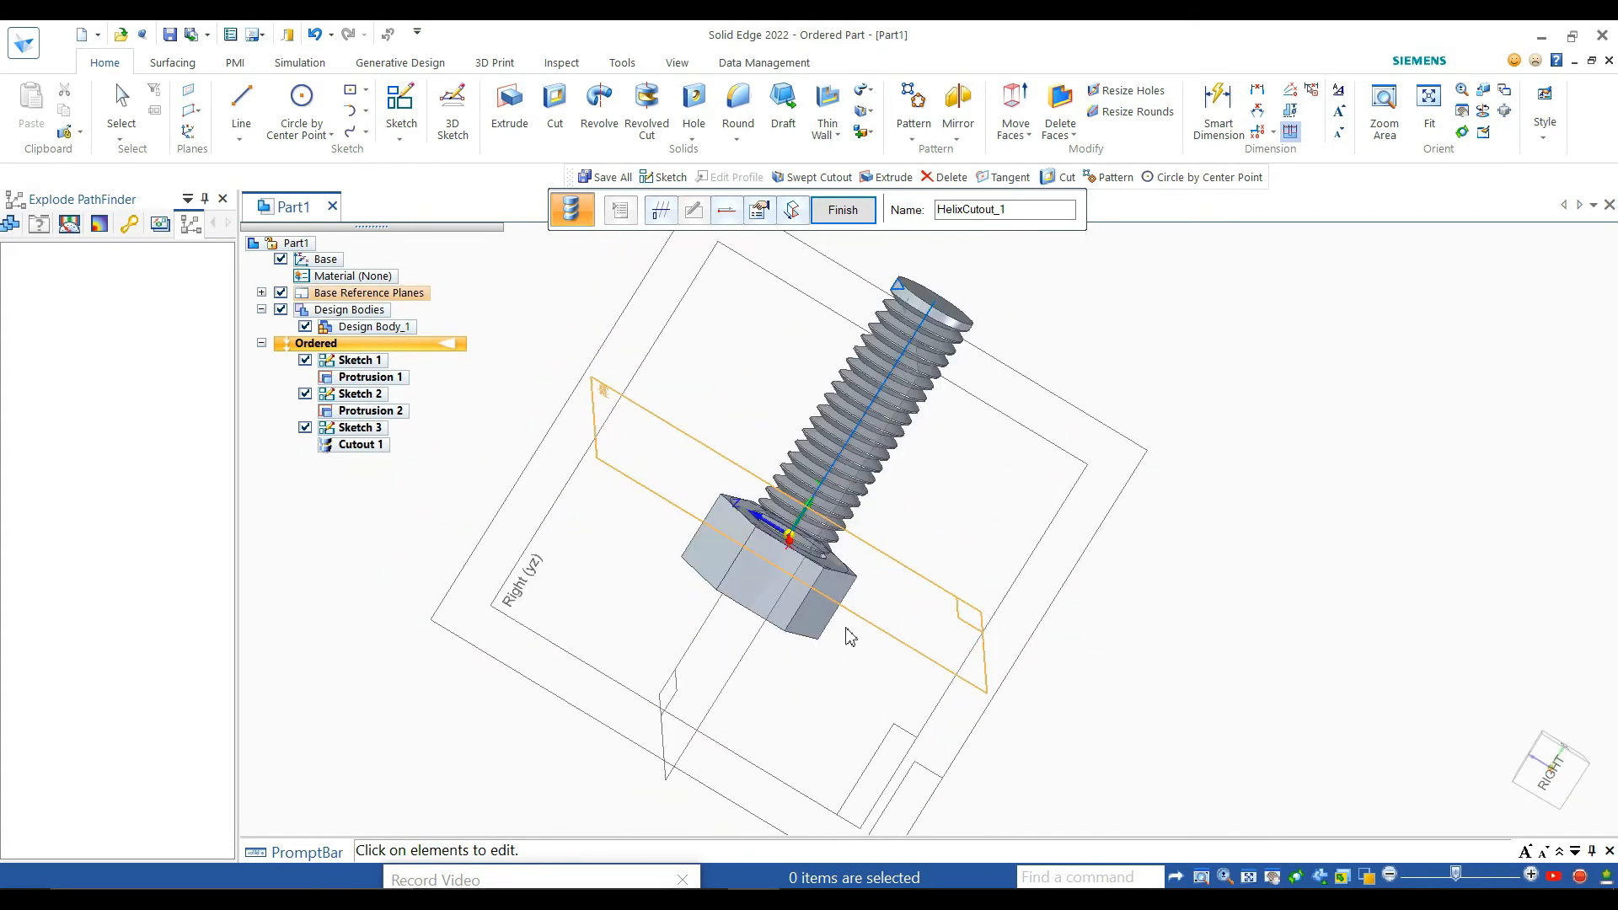
scroll(853, 406, up, 5)
scroll(855, 405, down, 7)
middle_drag(973, 348, 1141, 639)
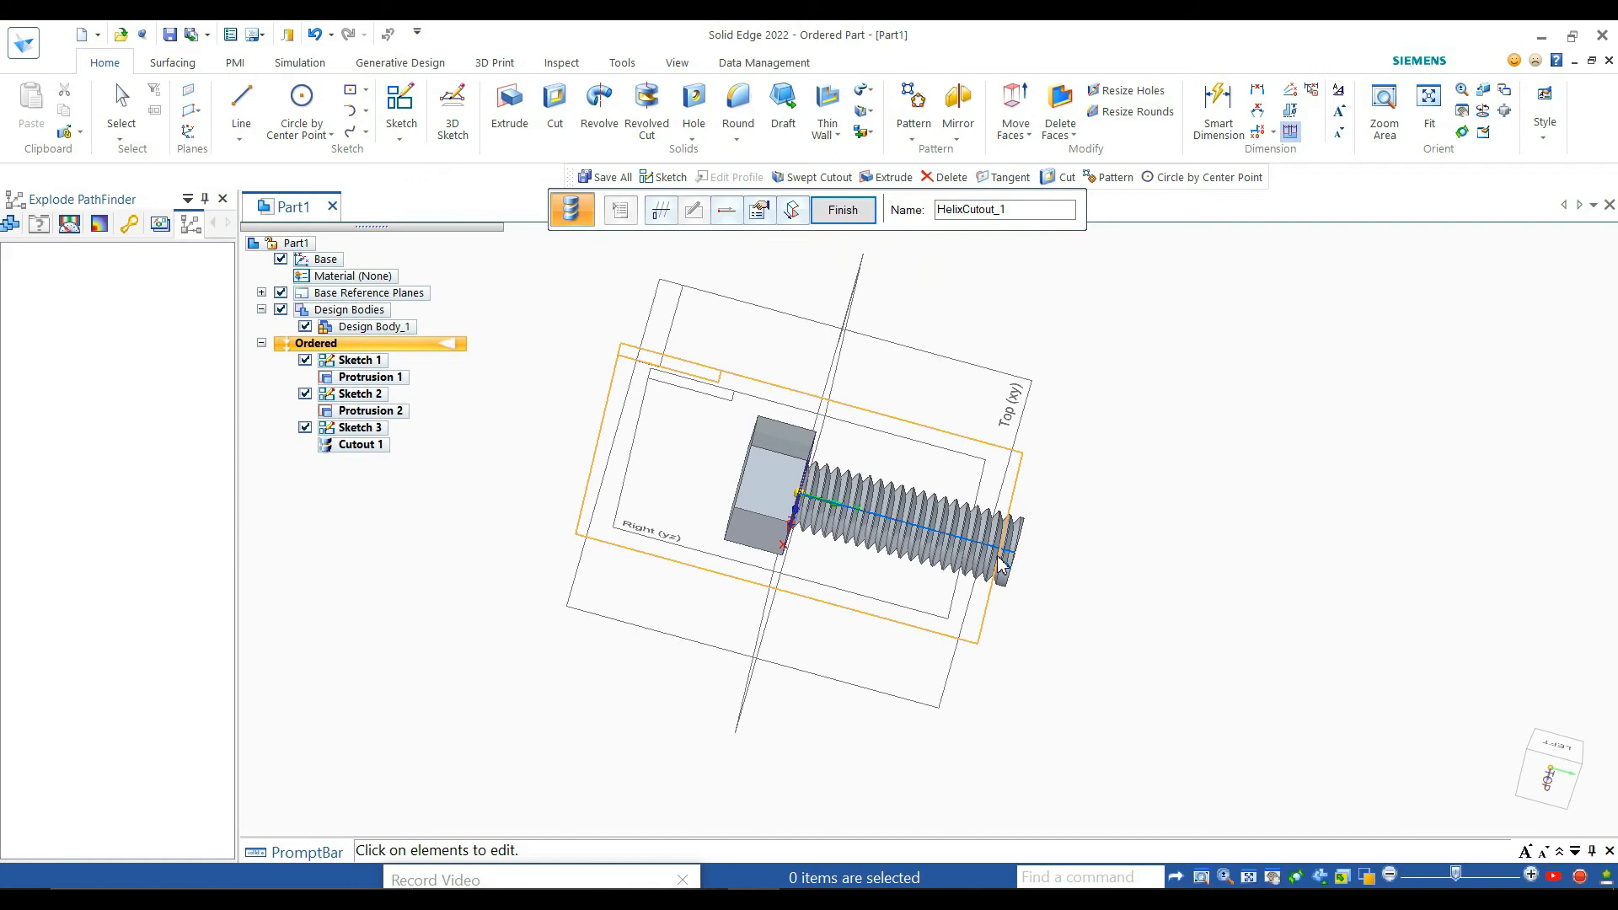
scroll(1003, 561, down, 2)
scroll(1007, 552, up, 7)
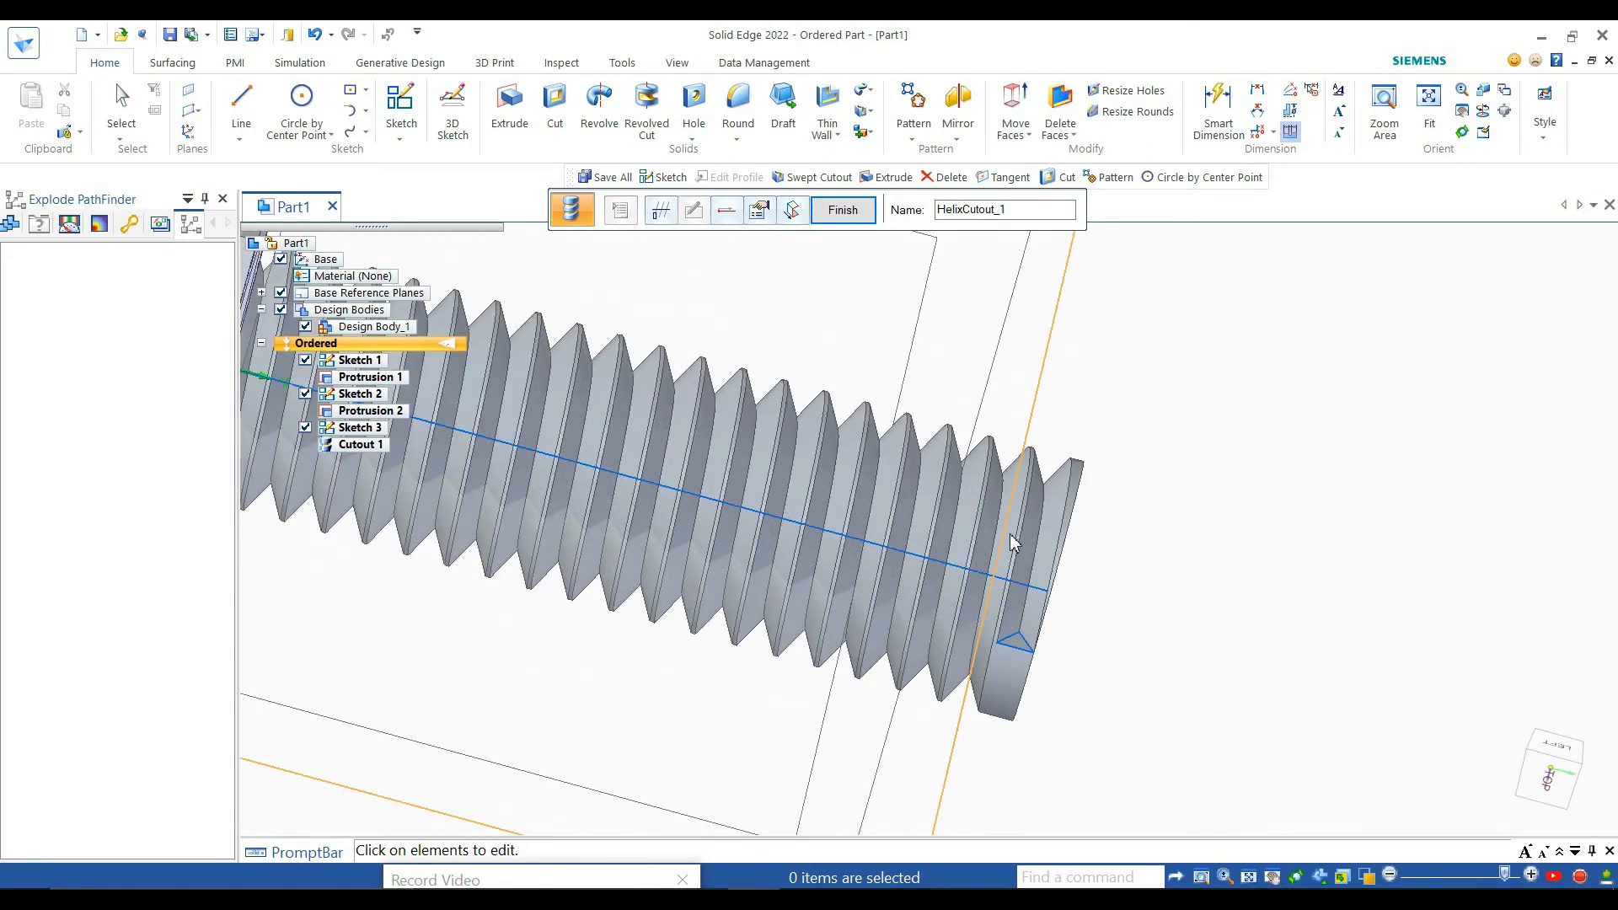
scroll(1014, 556, down, 5)
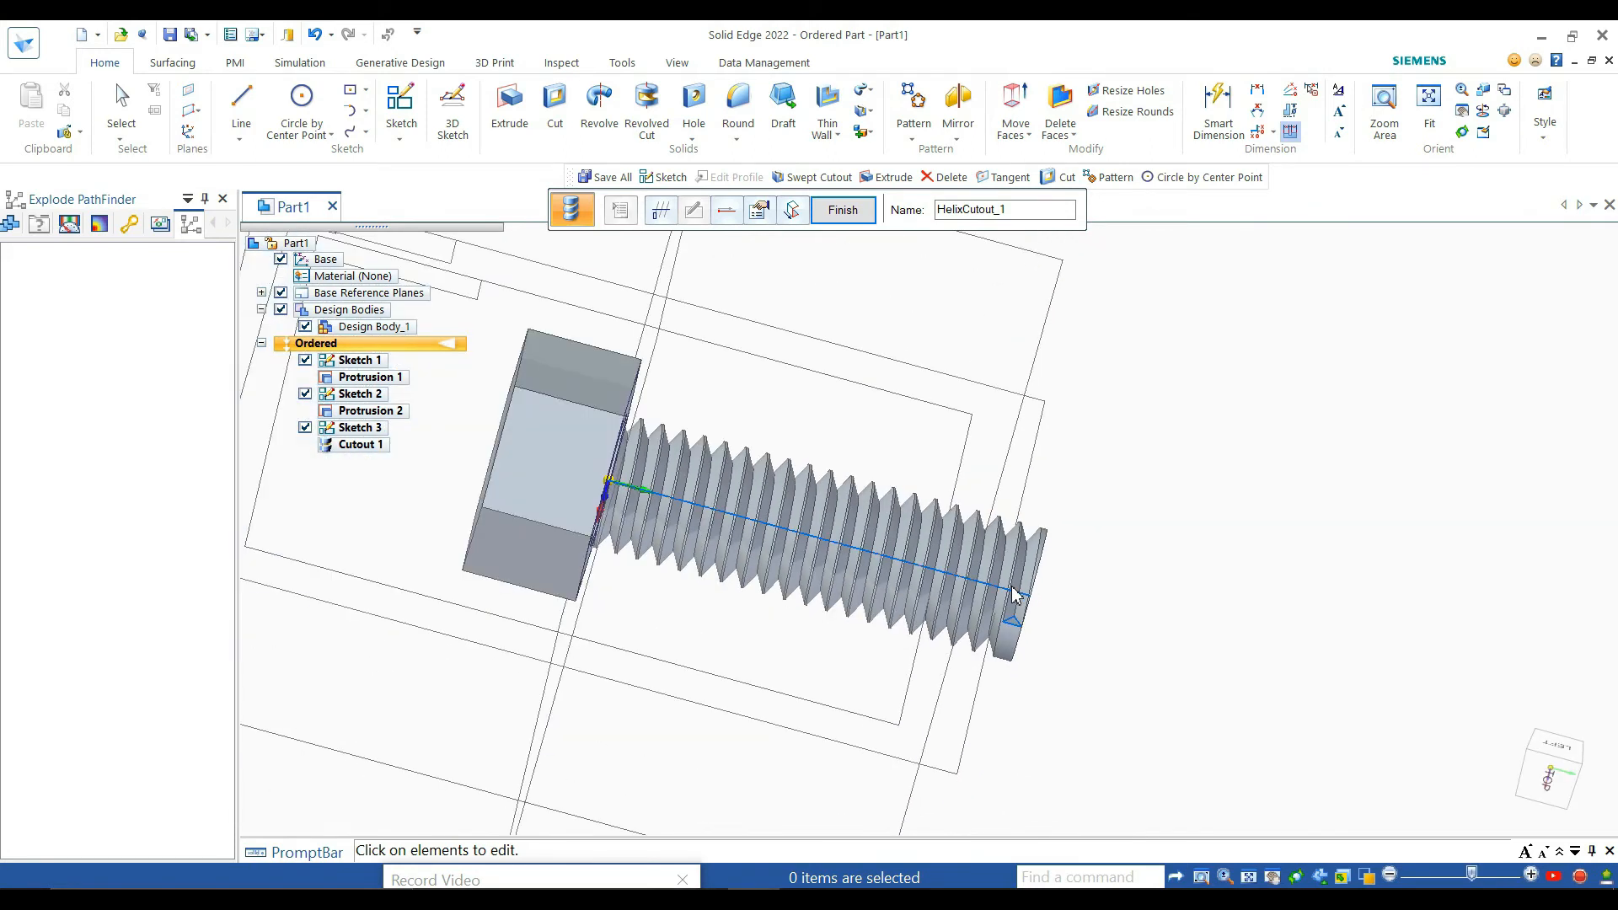
middle_drag(1014, 595, 987, 806)
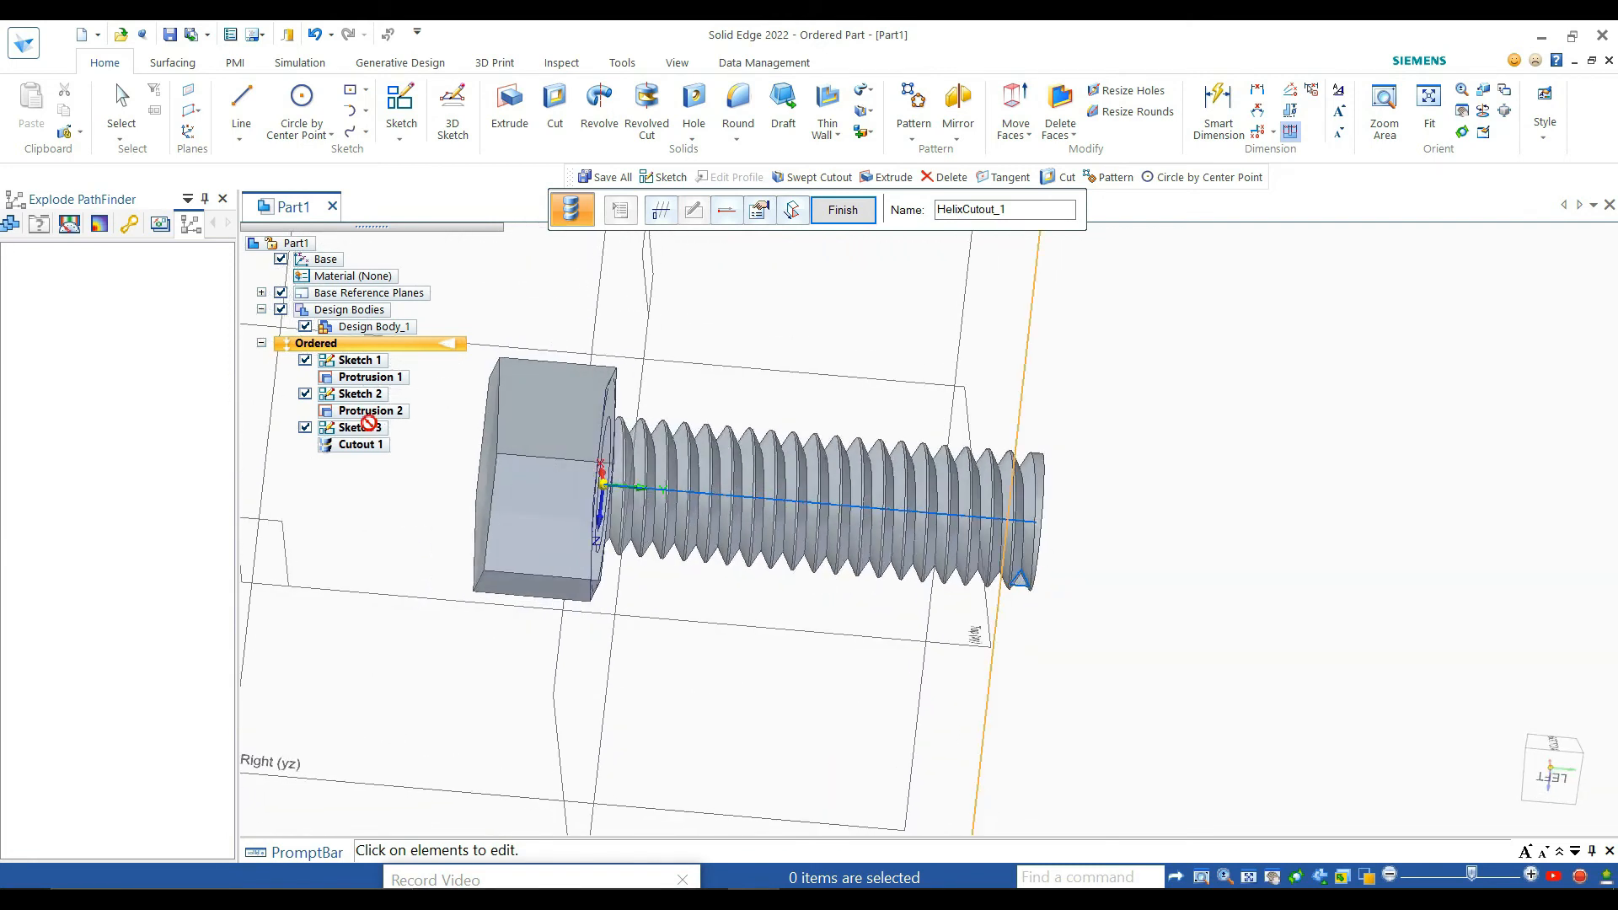
Finish the helical thread cutout and exit the Helical Cutout command
click(843, 210)
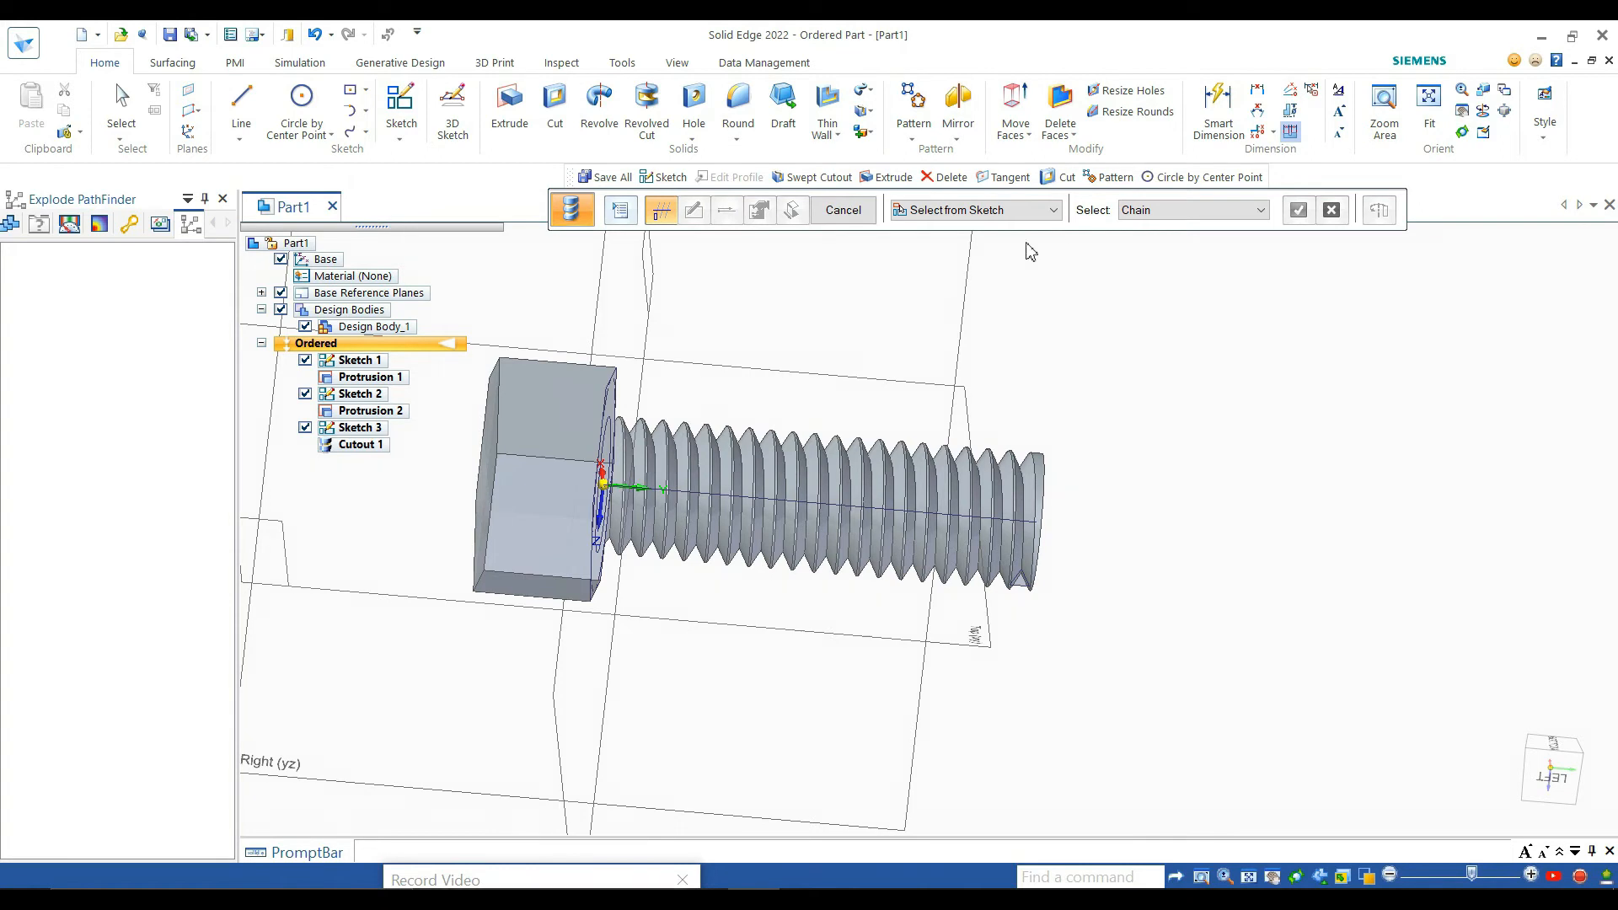
click(843, 210)
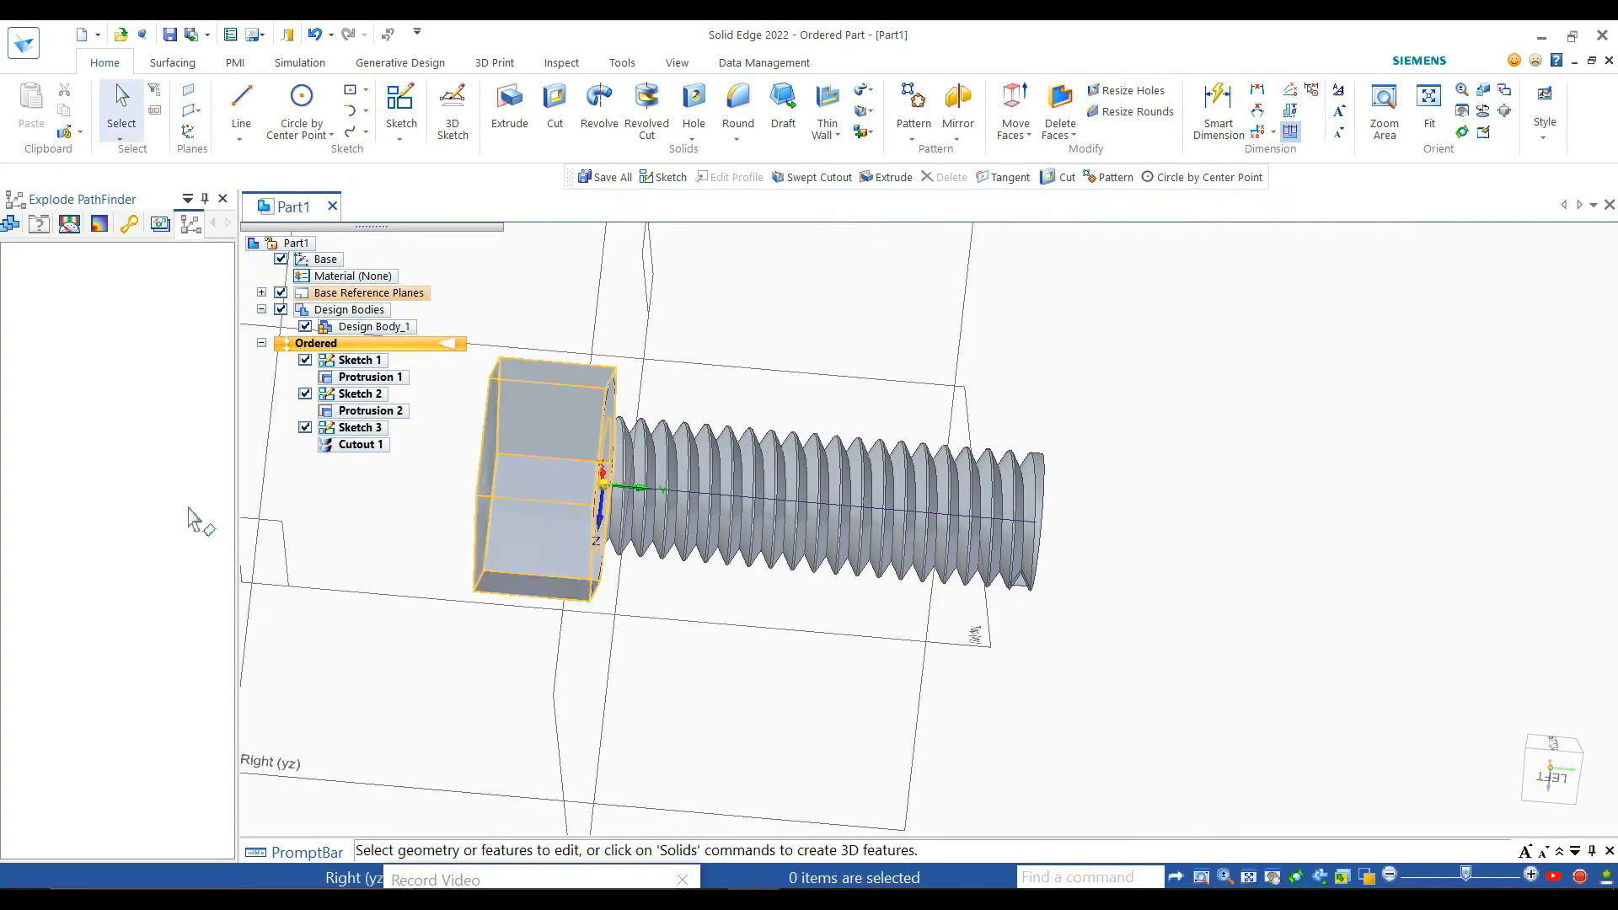
Examine Sketch 3's centre line and triangular thread profile where they meet the shank's free end
click(361, 428)
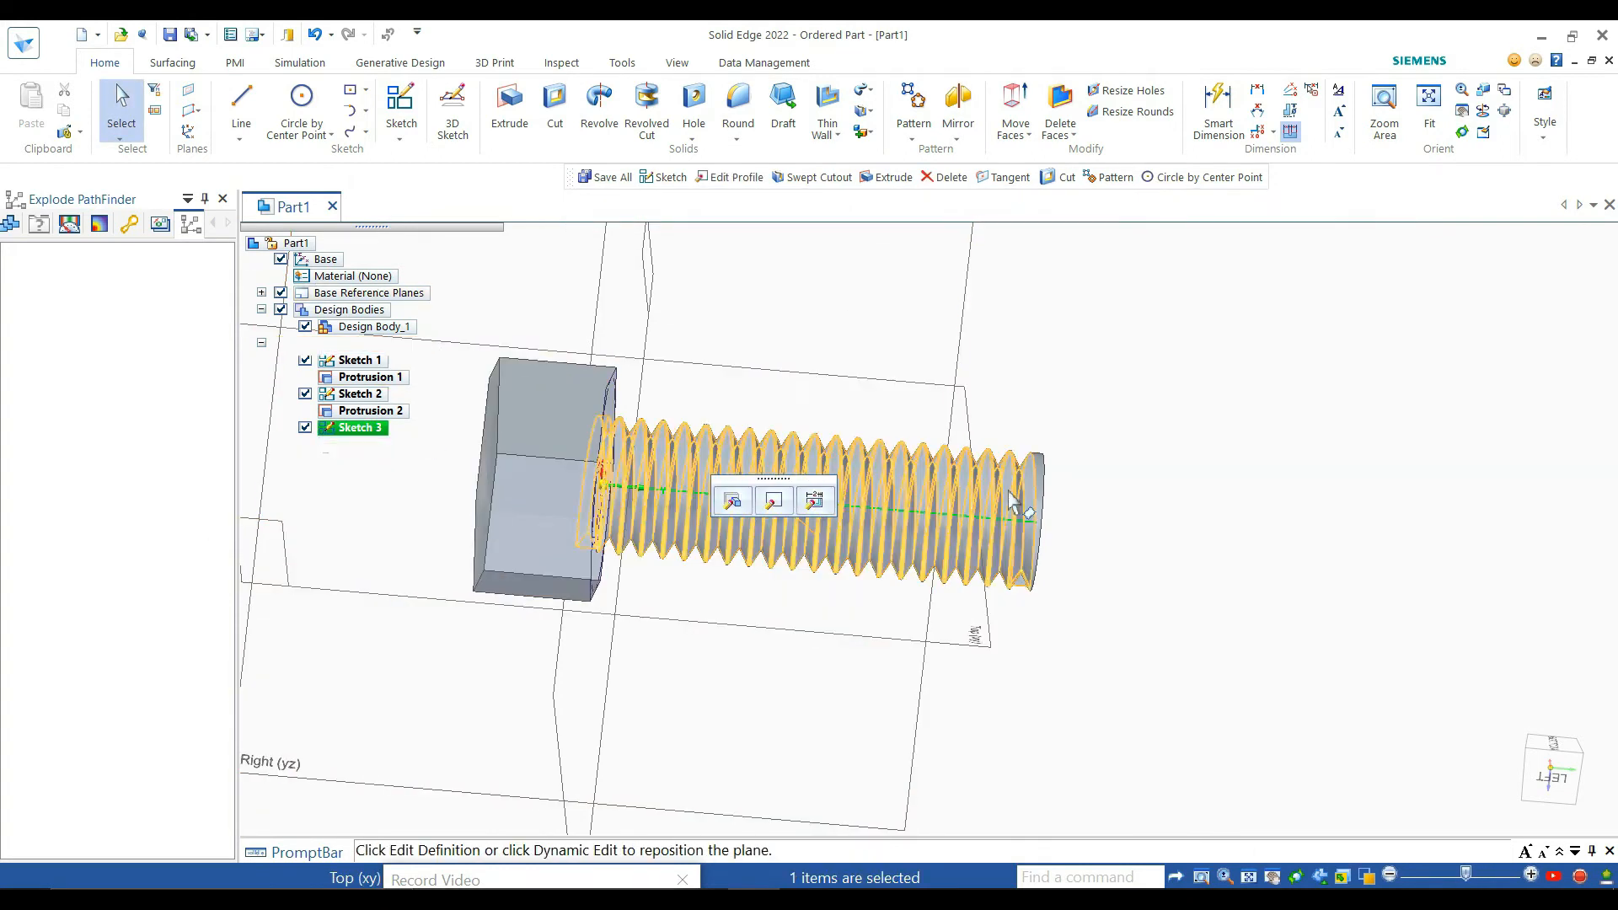
scroll(1012, 499, up, 6)
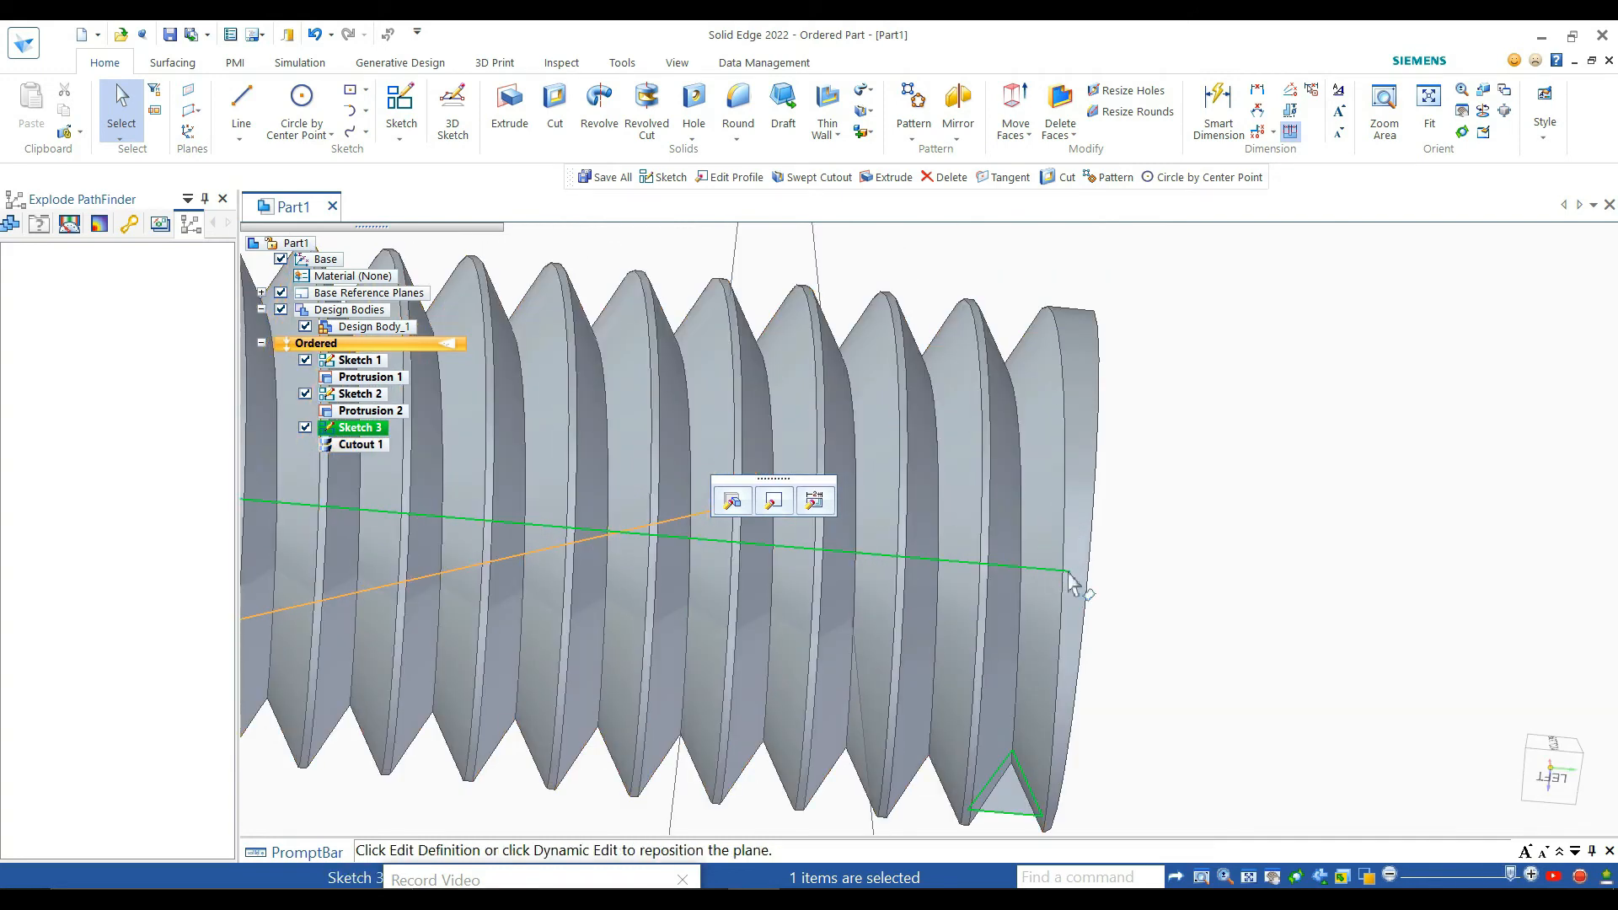
right_click(1069, 574)
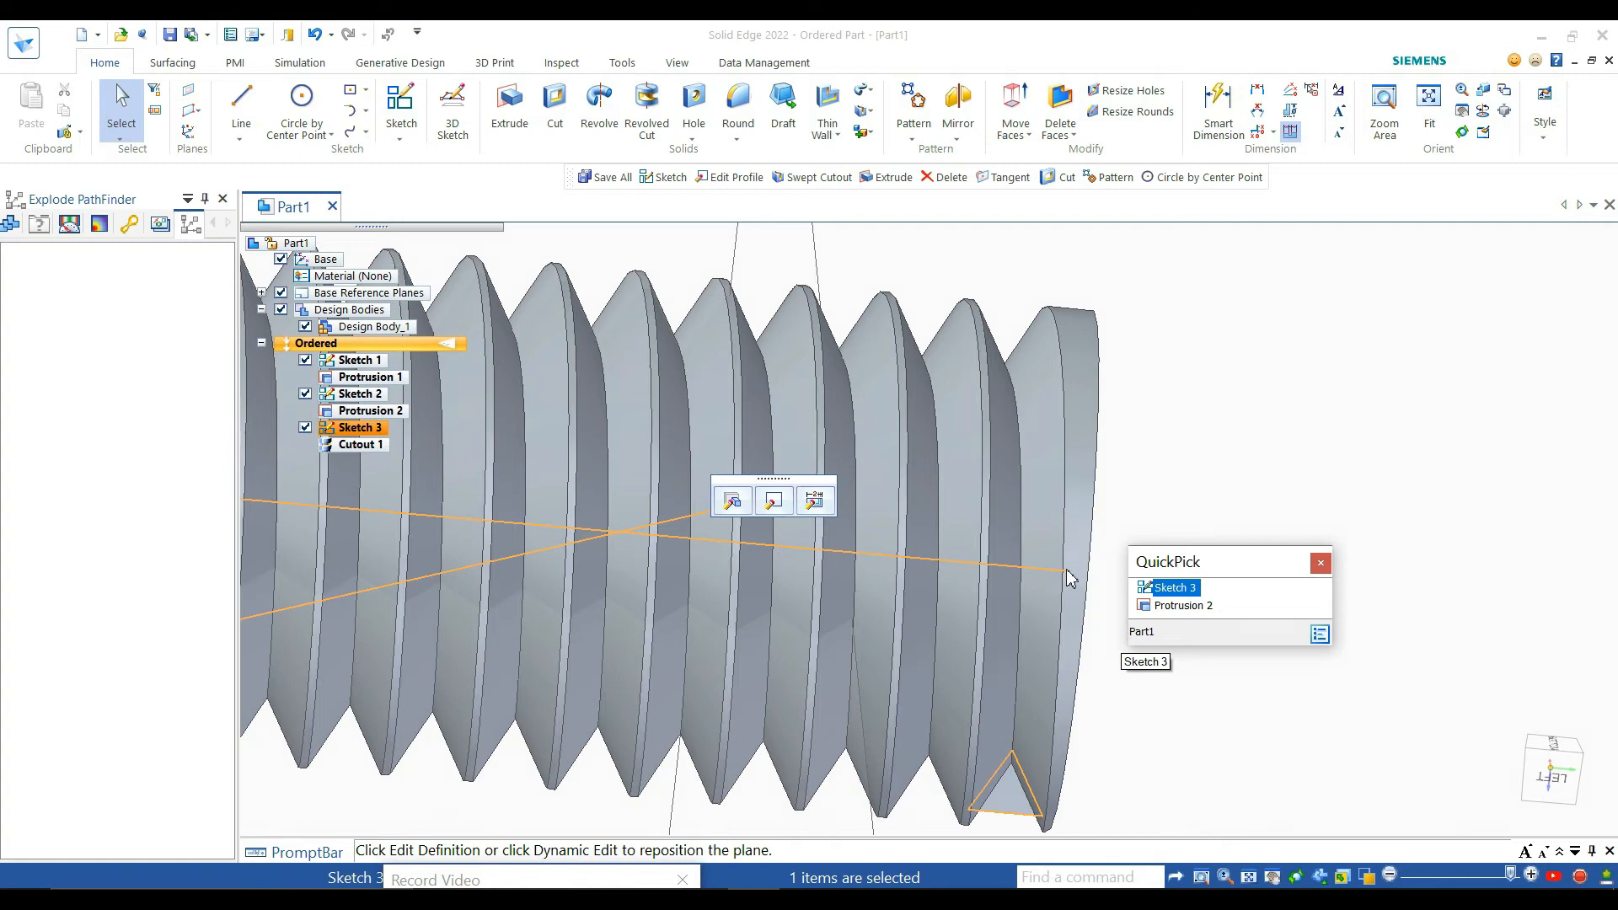
click(1094, 576)
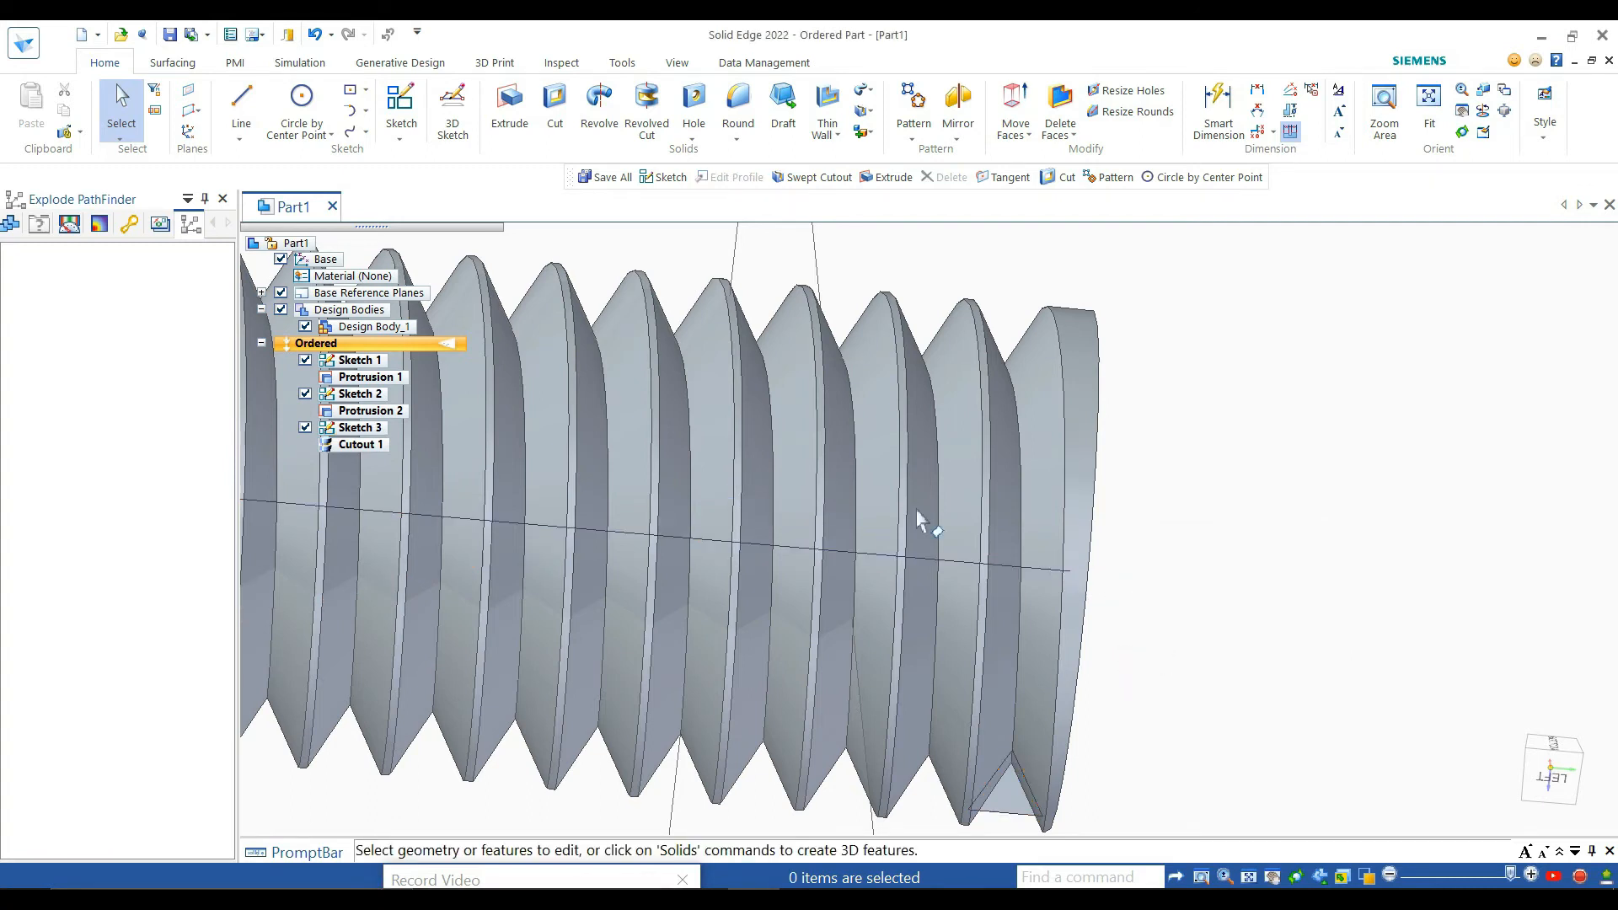
scroll(1158, 547, up, 3)
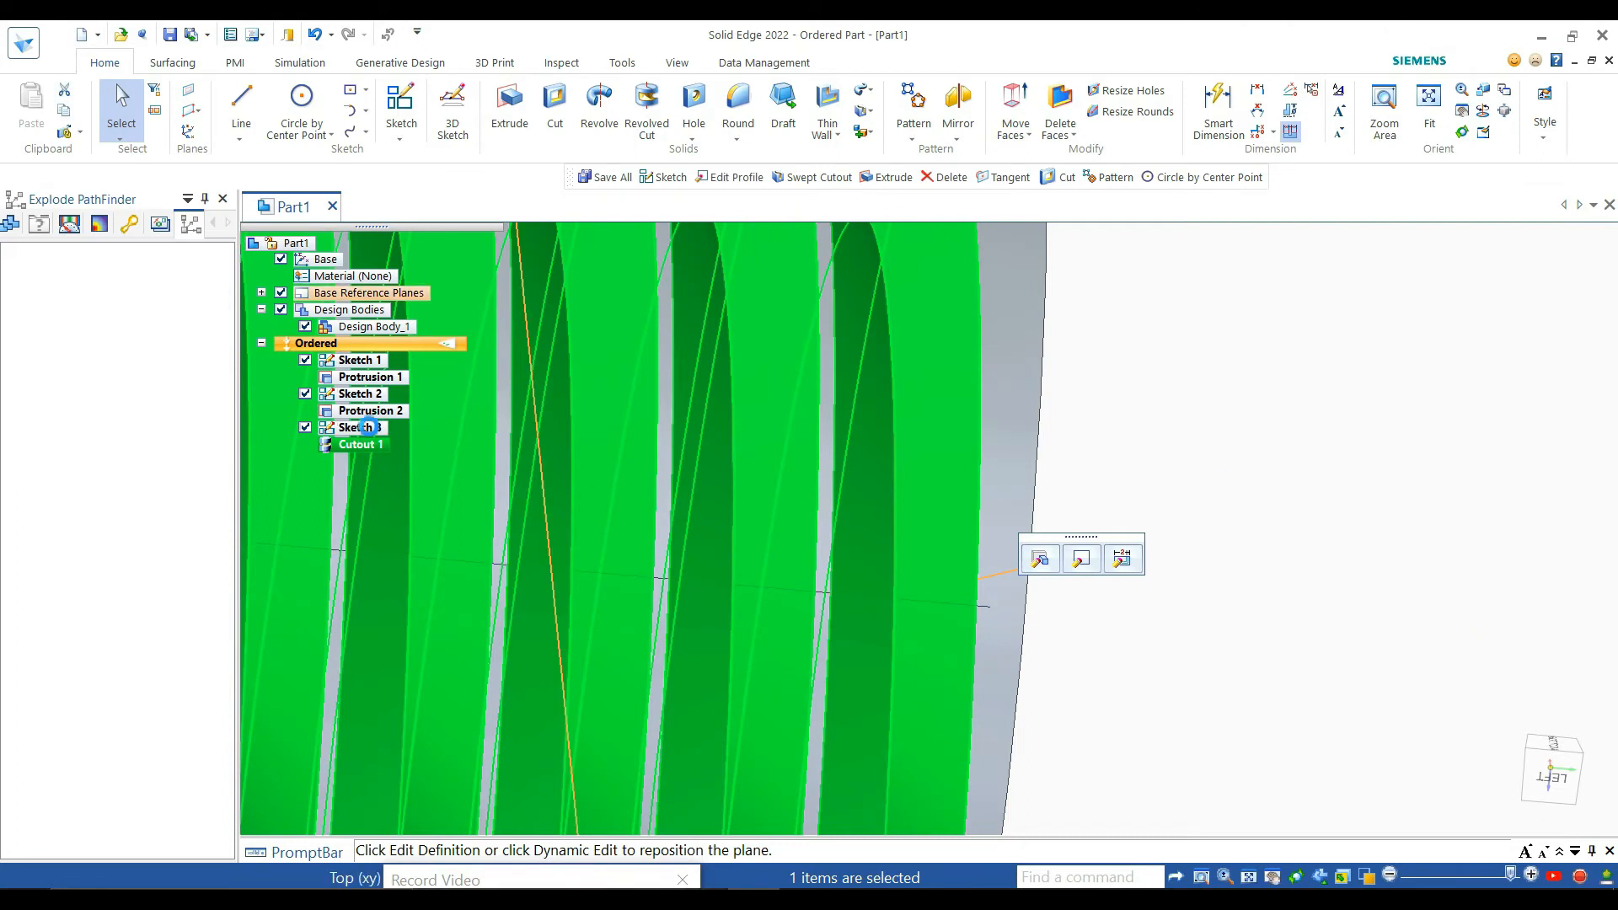
Open the profile of Sketch 3, which defines the helical thread cutout, for editing
click(371, 429)
right_click(373, 432)
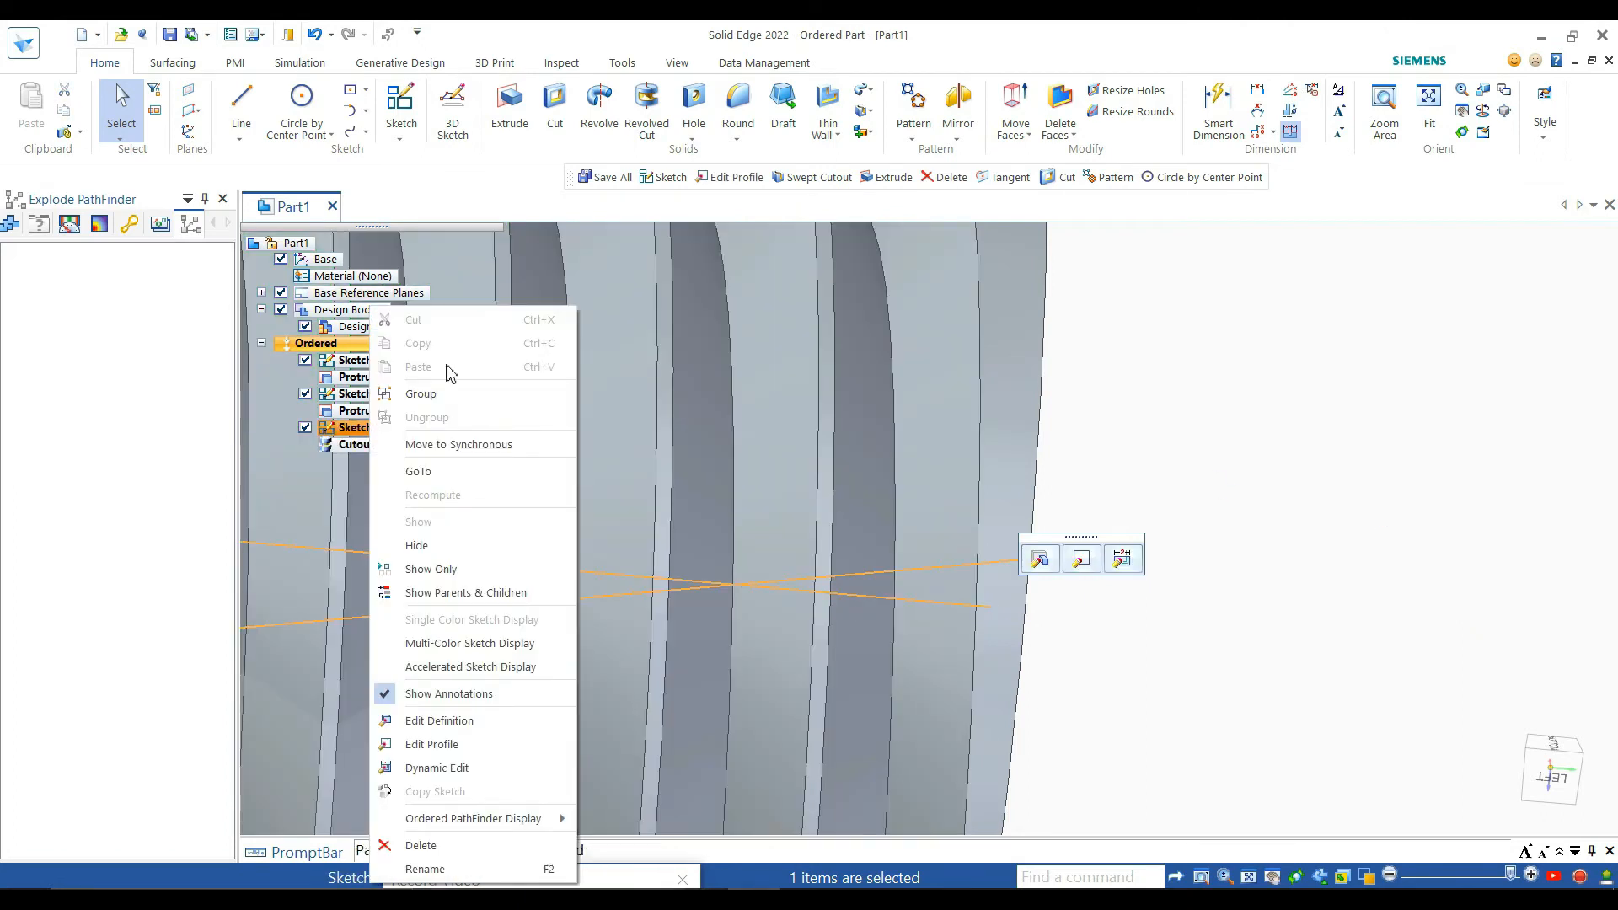
click(444, 741)
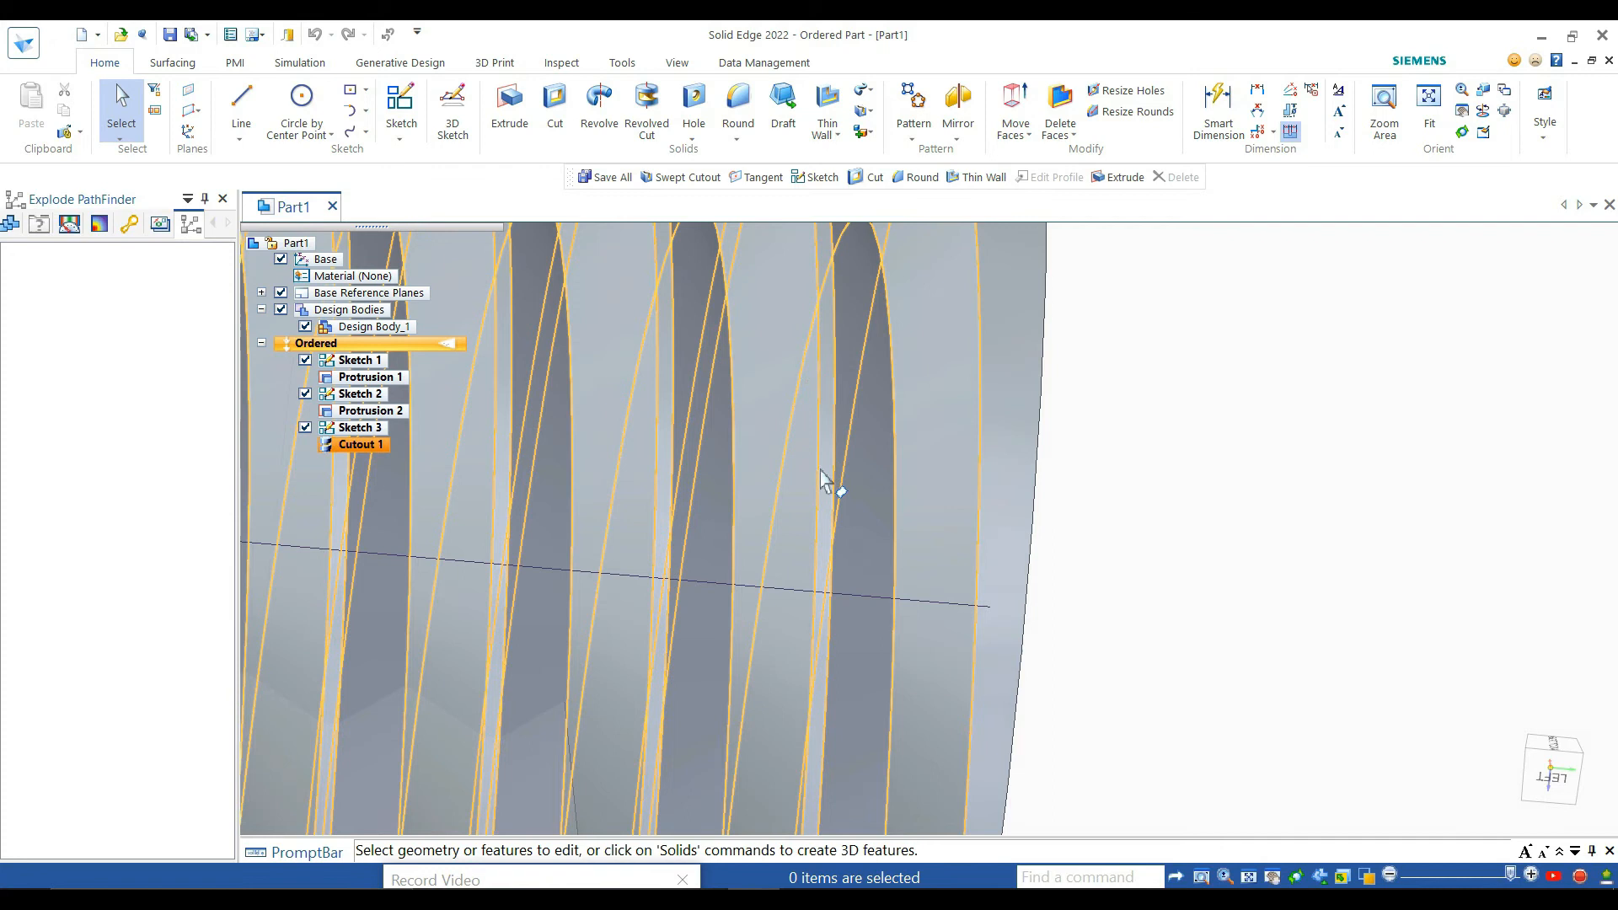
scroll(825, 520, down, 5)
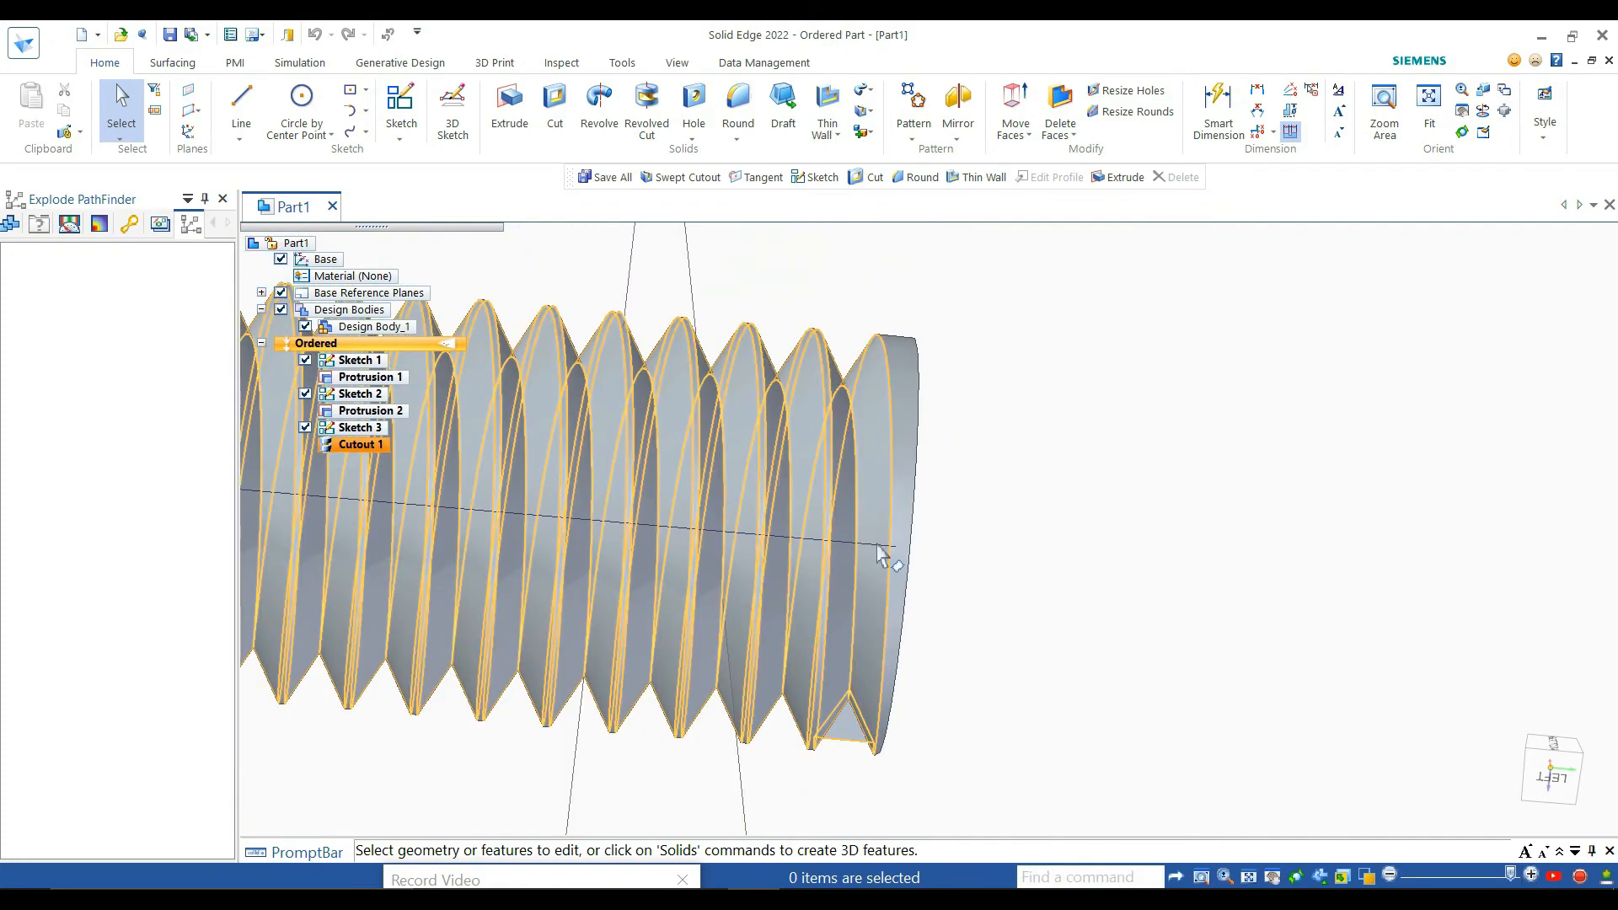
click(883, 552)
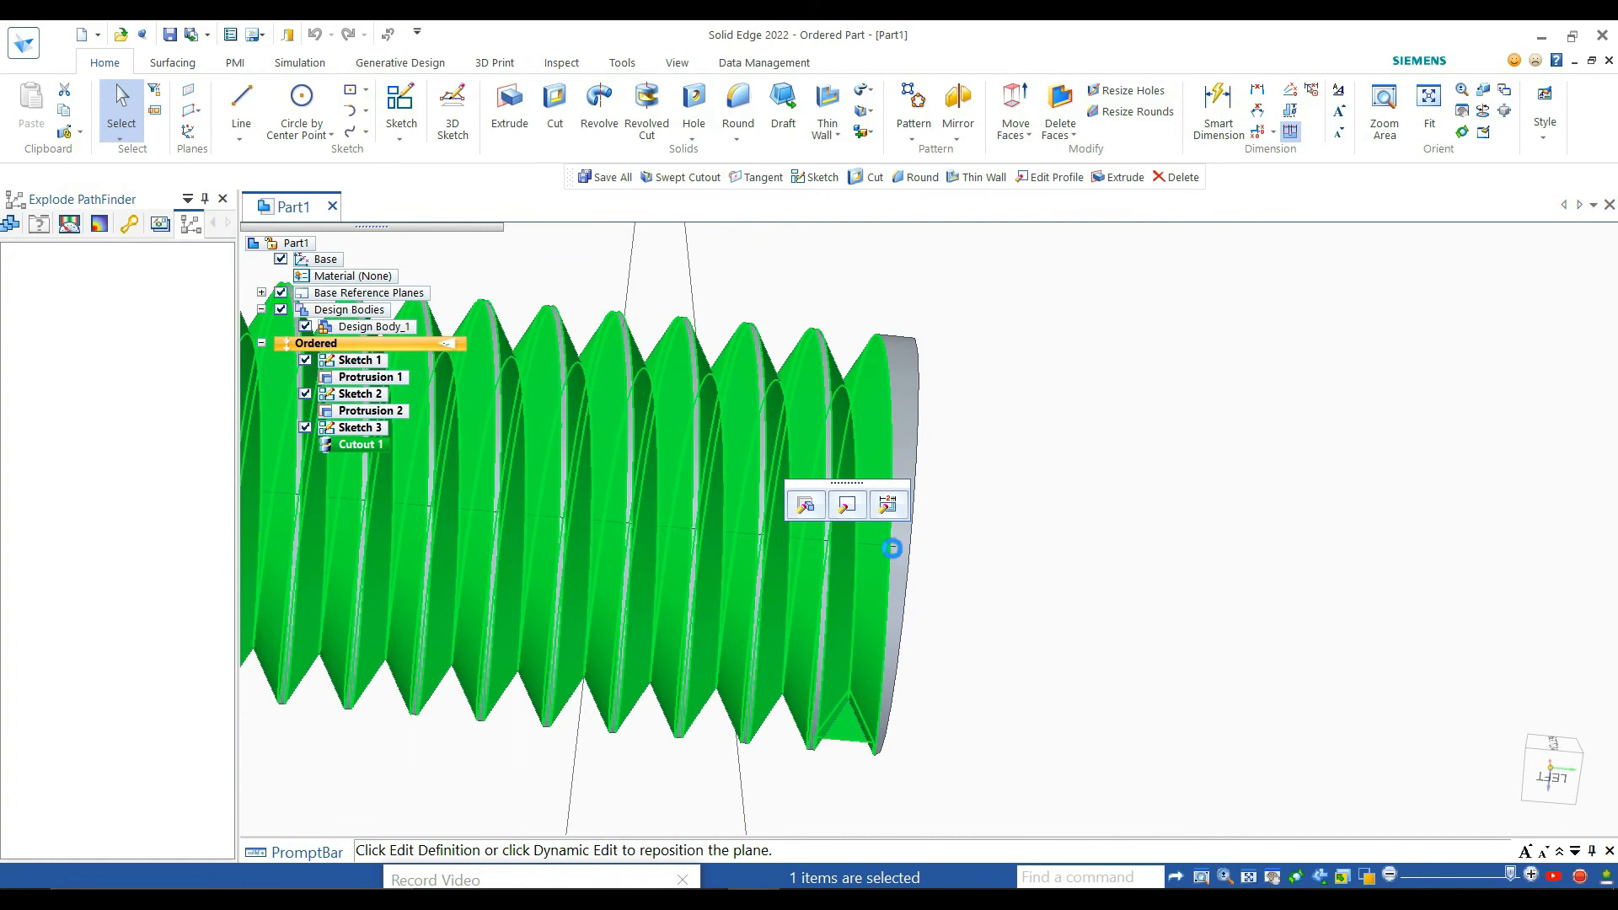
click(895, 551)
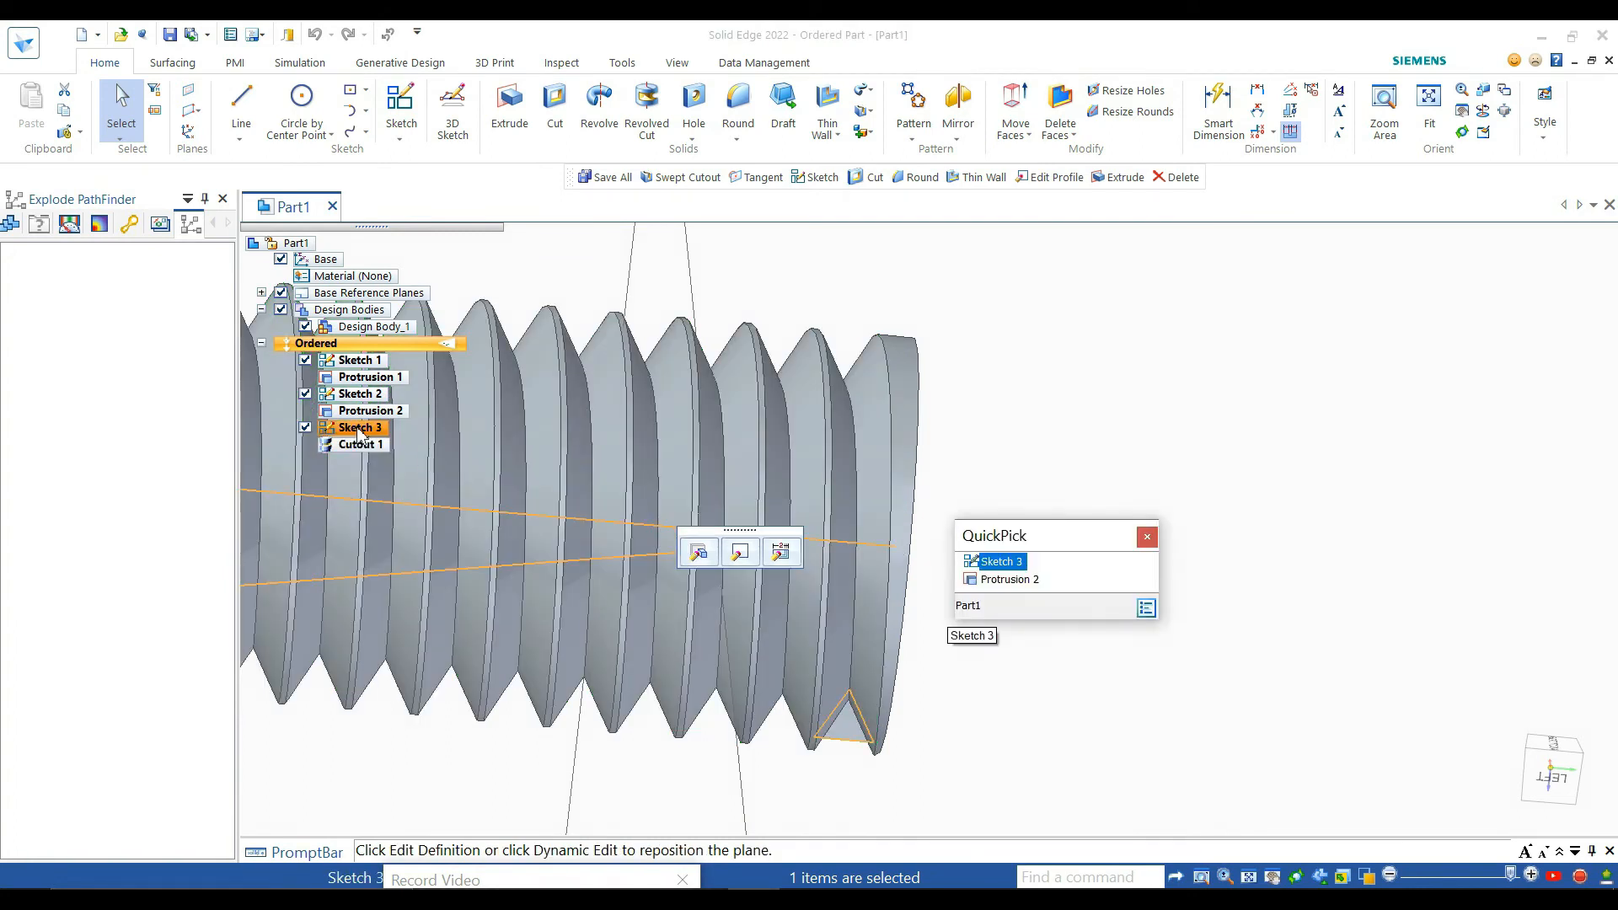
click(1146, 538)
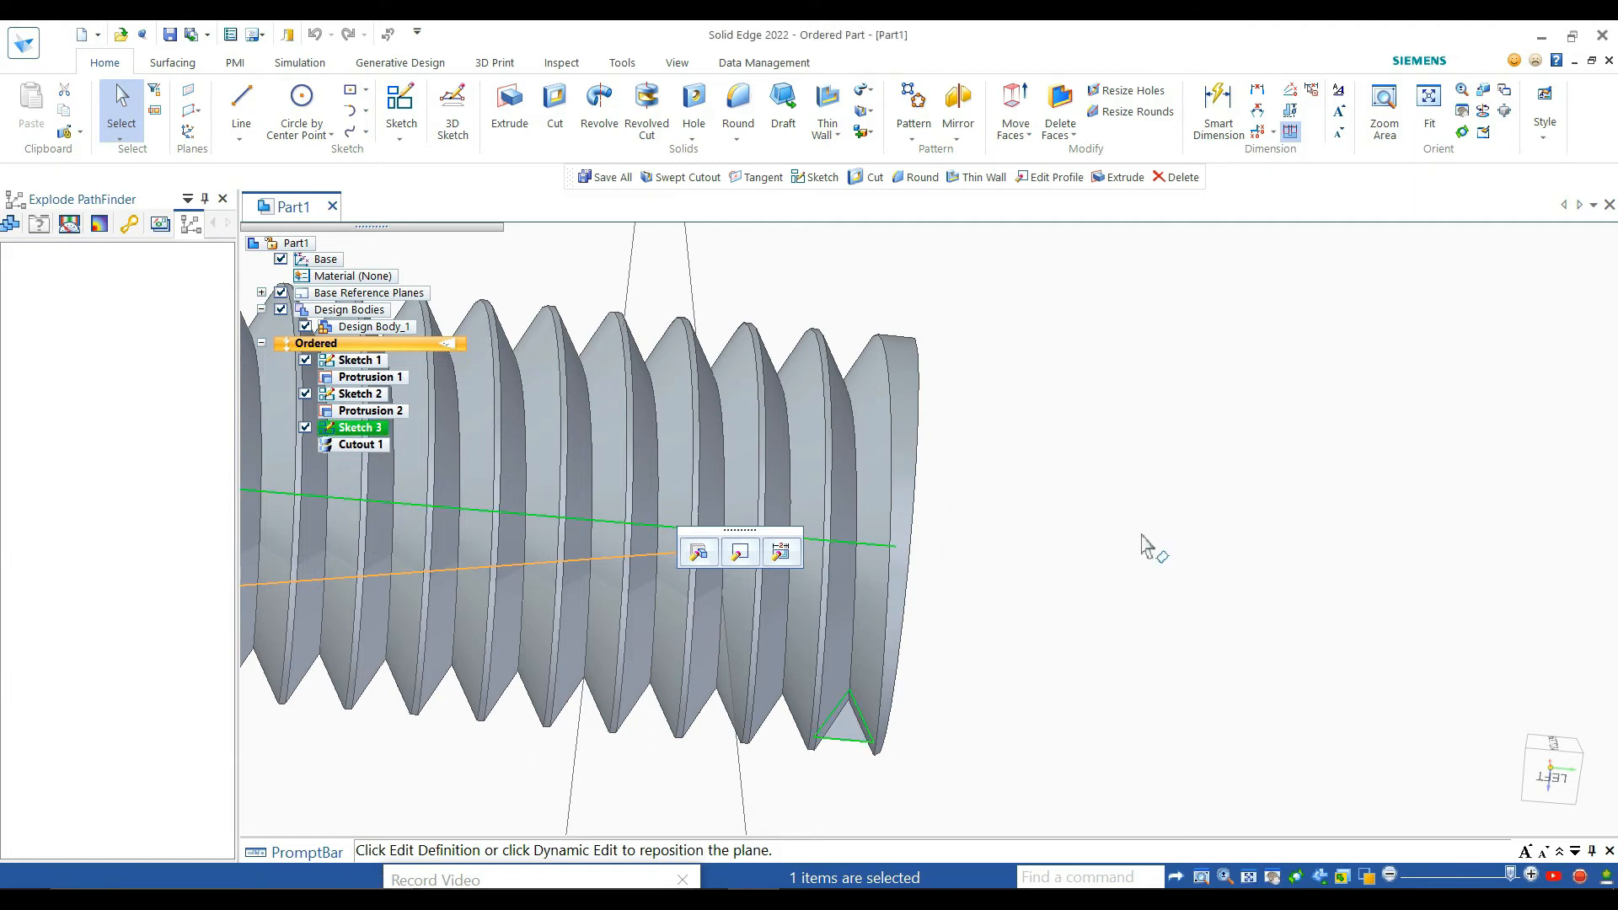
right_click(344, 431)
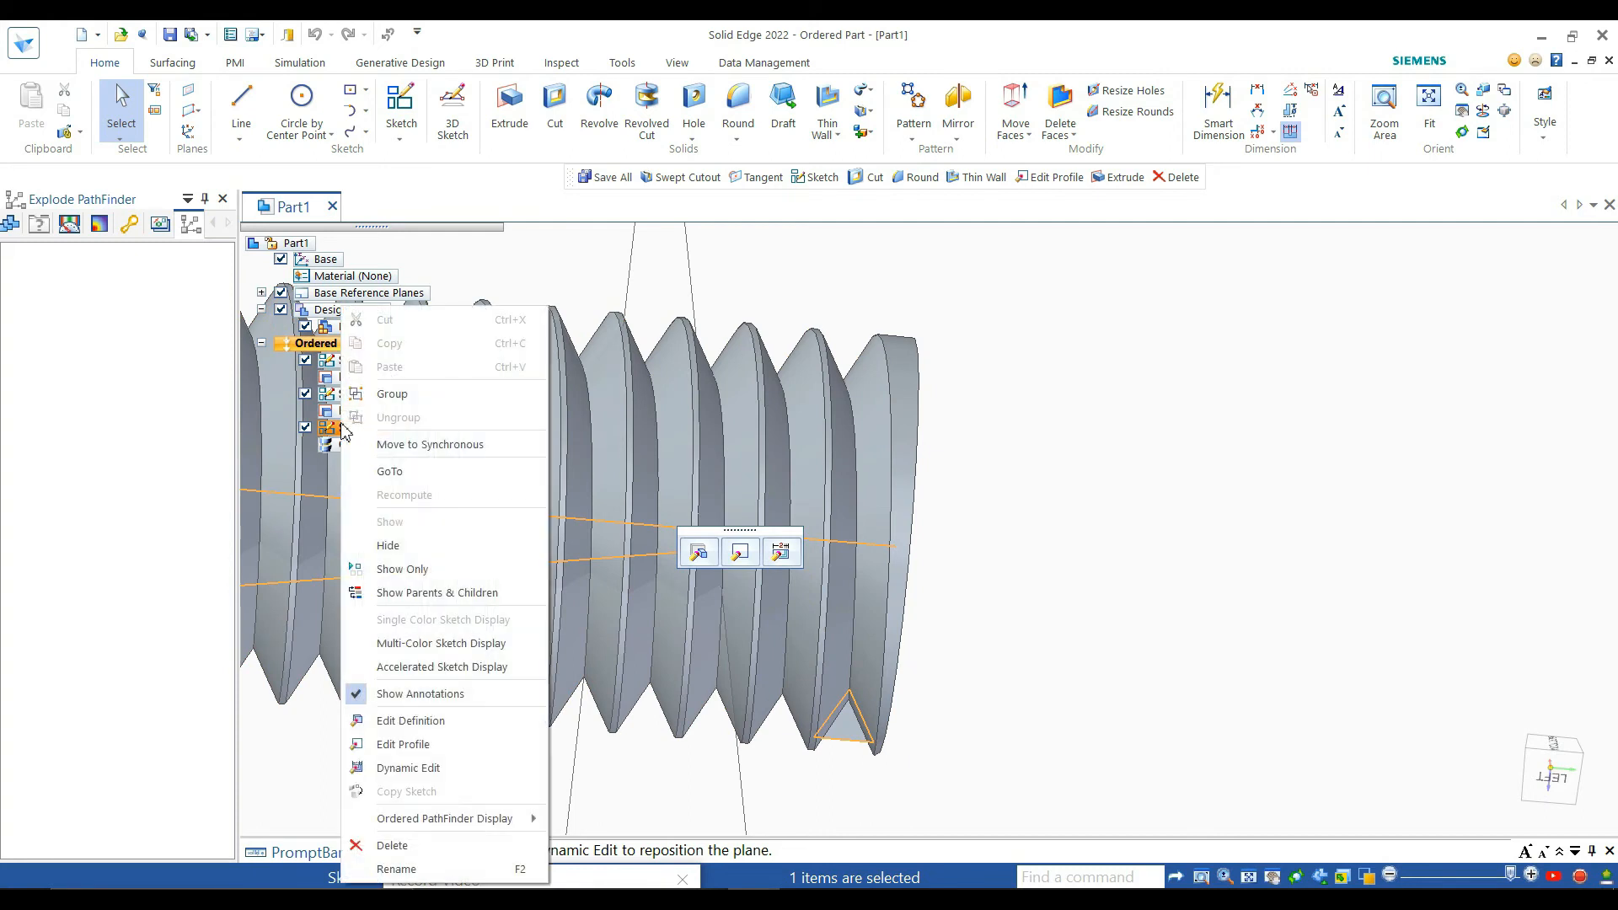
click(427, 744)
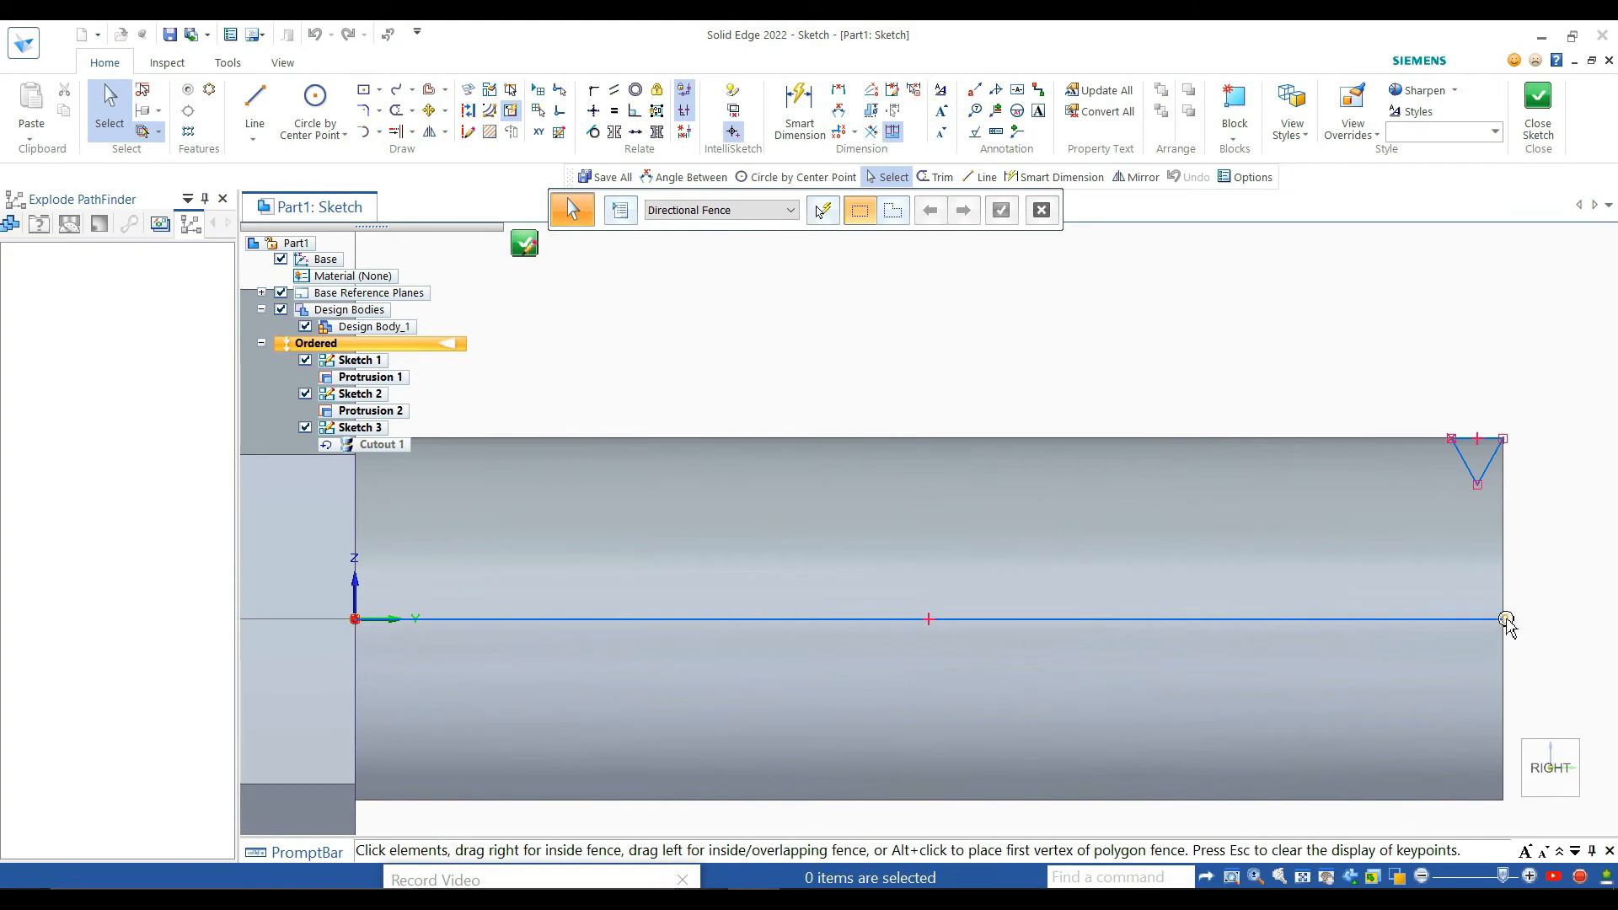
Inspect the centre line's endpoint on the shank's end edge, then close and finish Sketch 3
click(1507, 621)
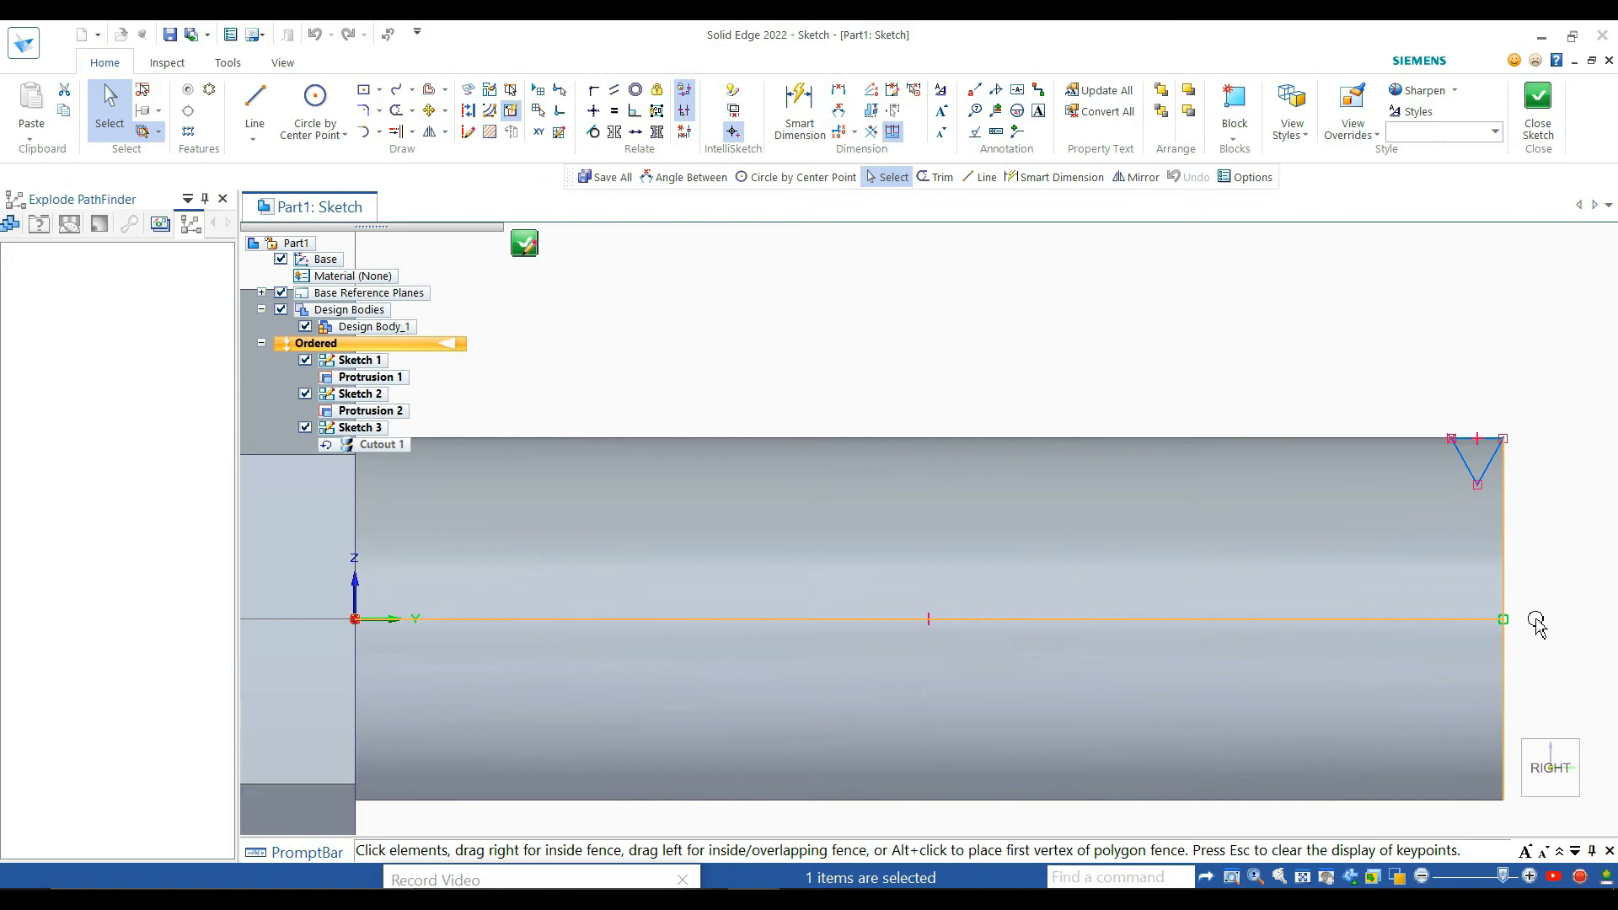
scroll(545, 584, up, 1)
scroll(544, 573, up, 2)
scroll(578, 549, down, 5)
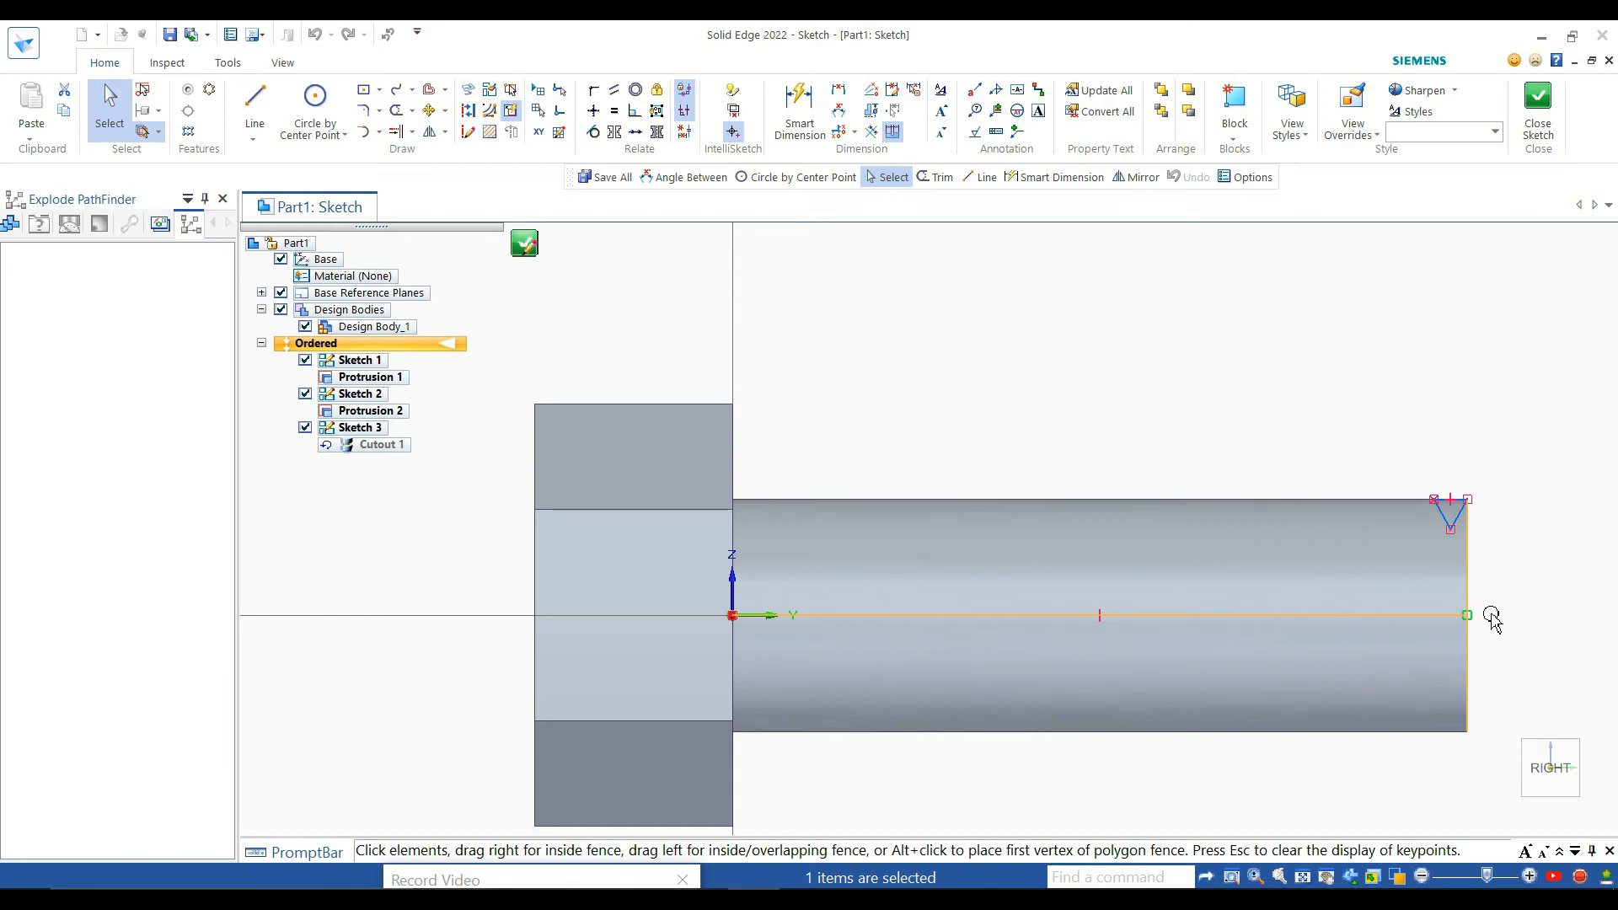
scroll(1488, 615, up, 2)
scroll(1486, 615, down, 2)
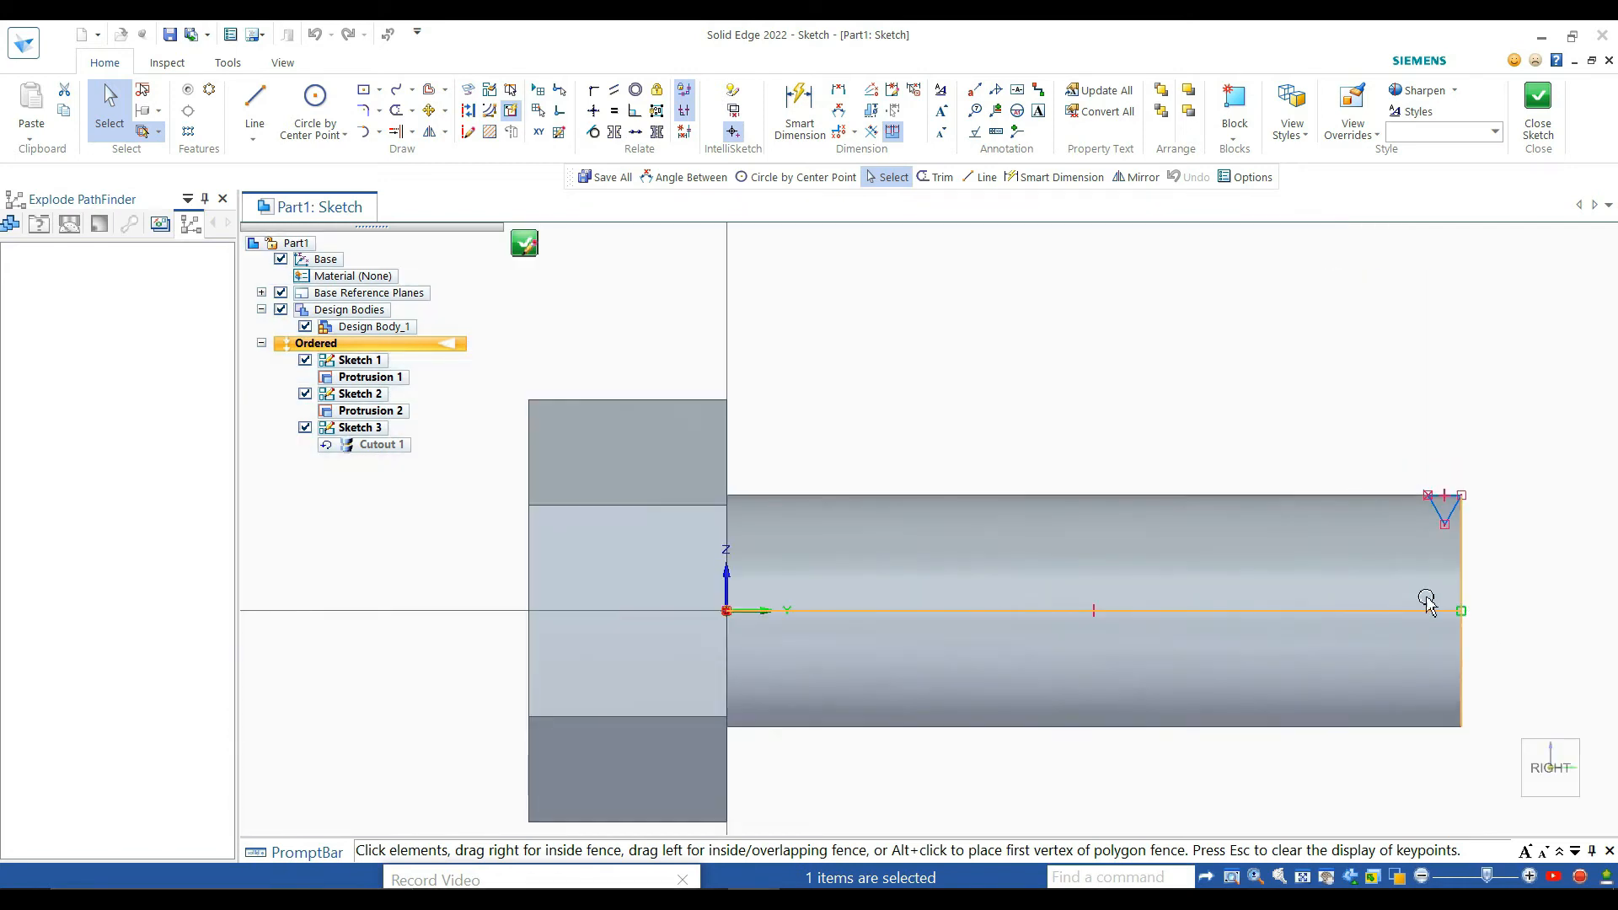
click(1535, 106)
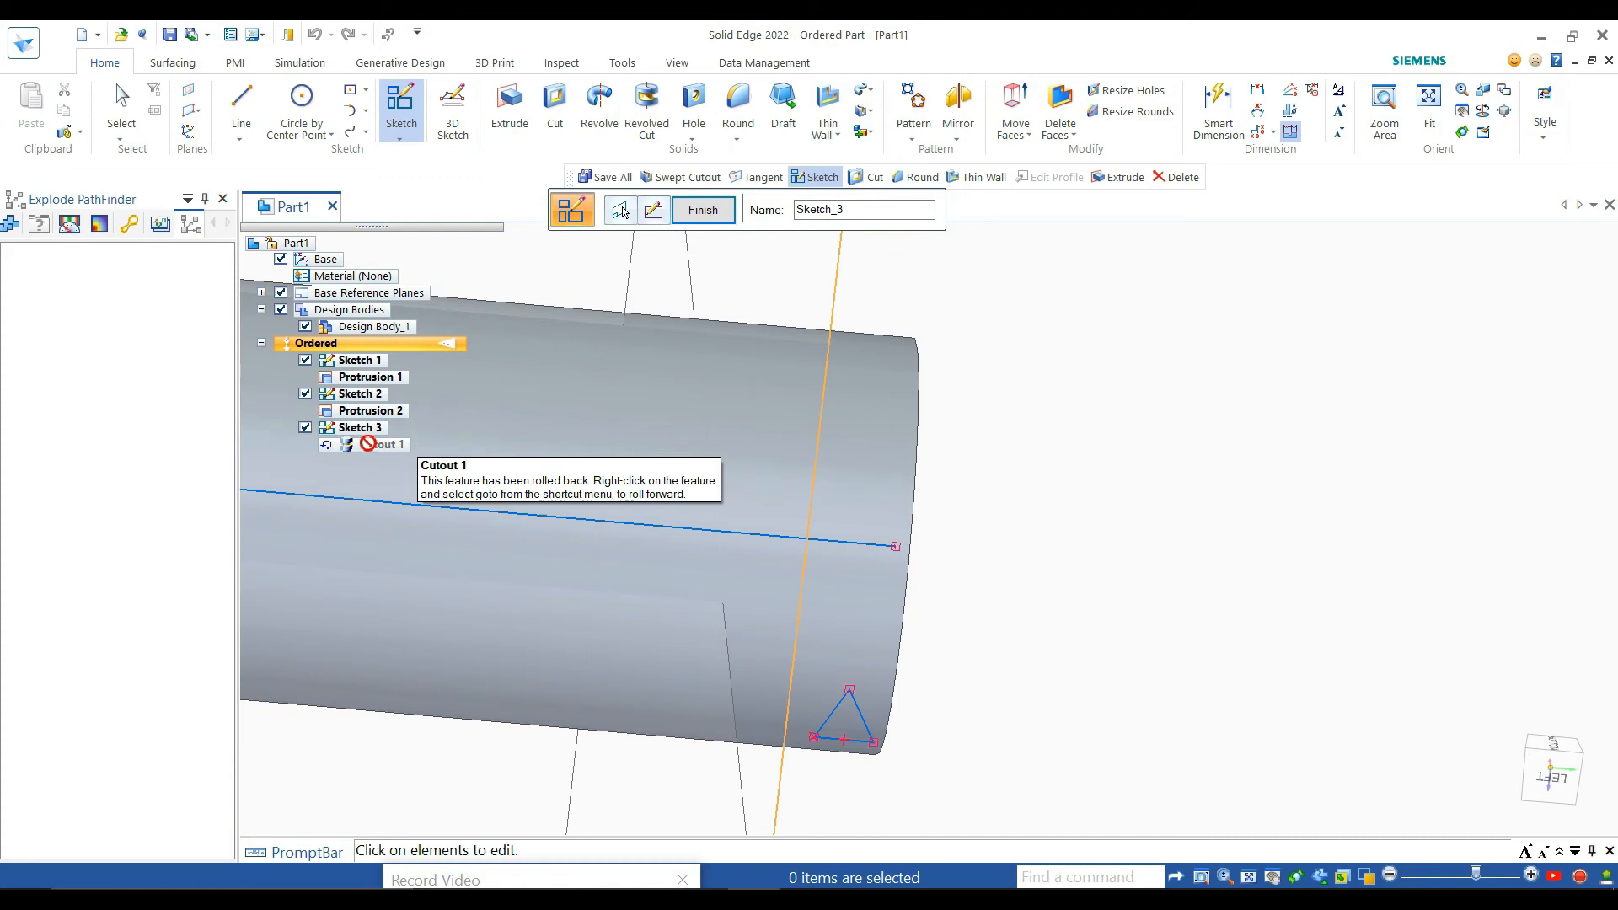
click(725, 214)
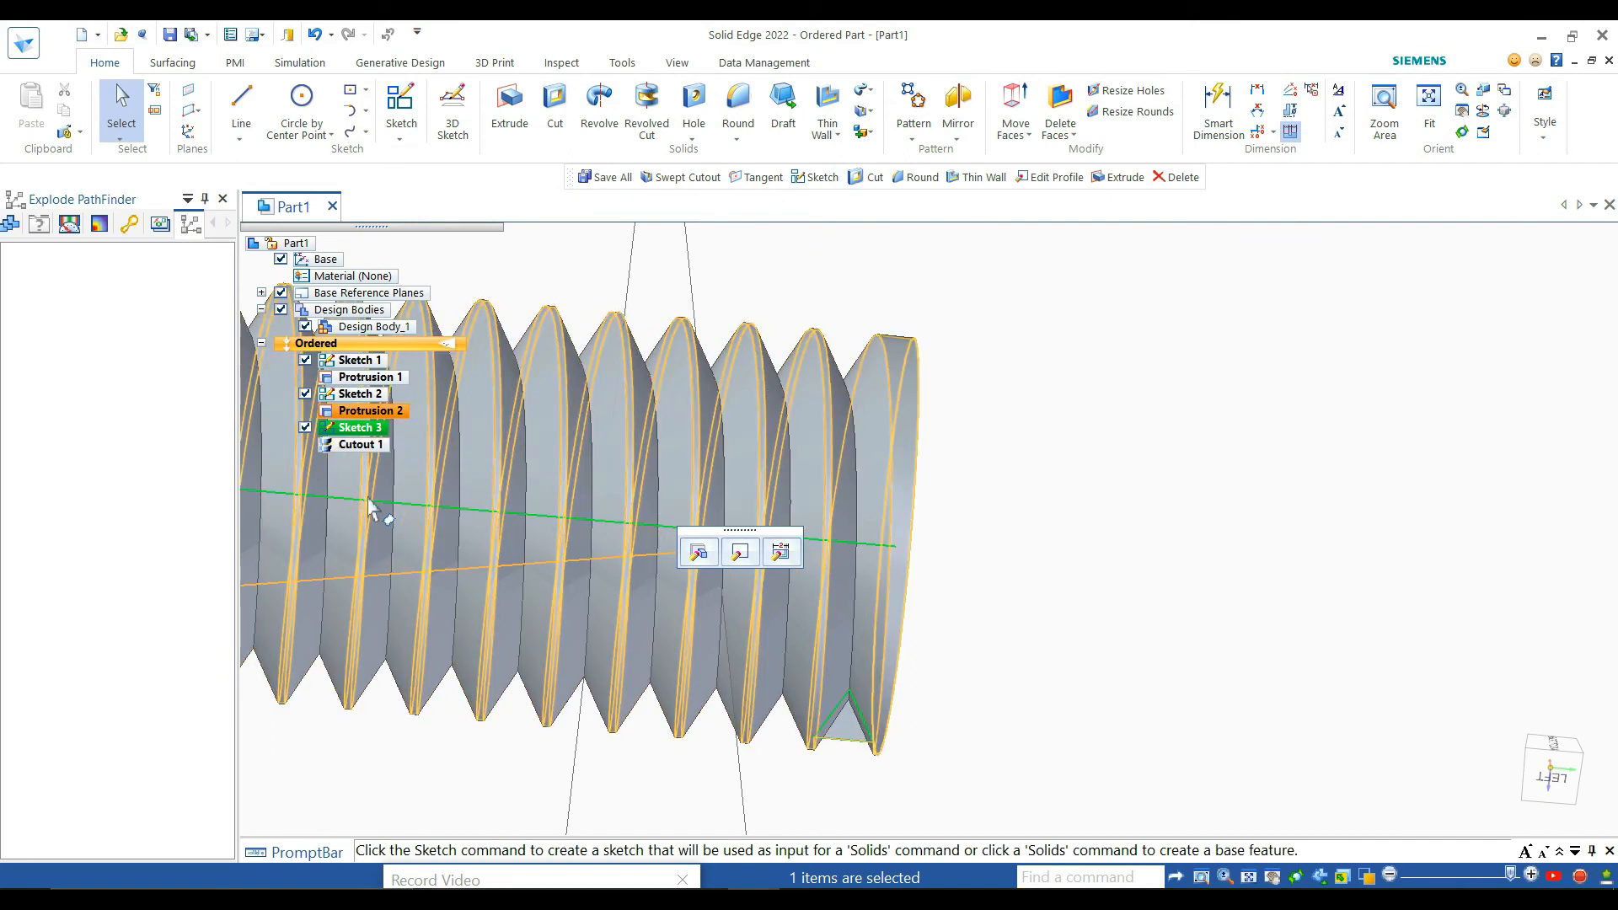
Examine the threaded bolt in the isometric view, looking closely at the shank and its free end
middle_drag(369, 502, 375, 466)
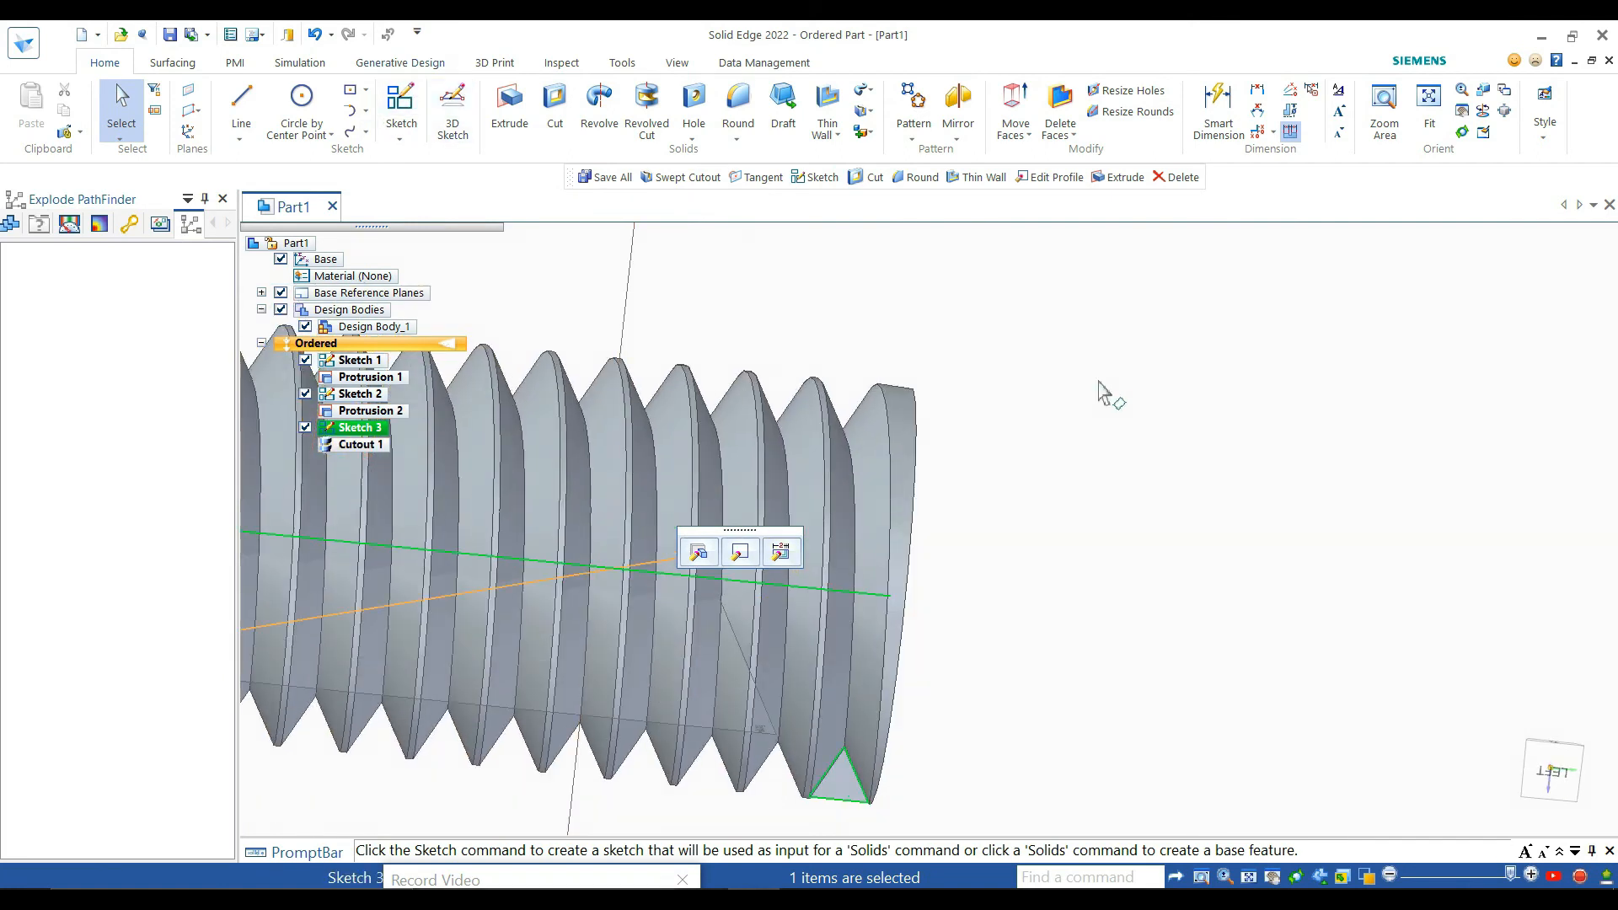
click(1513, 812)
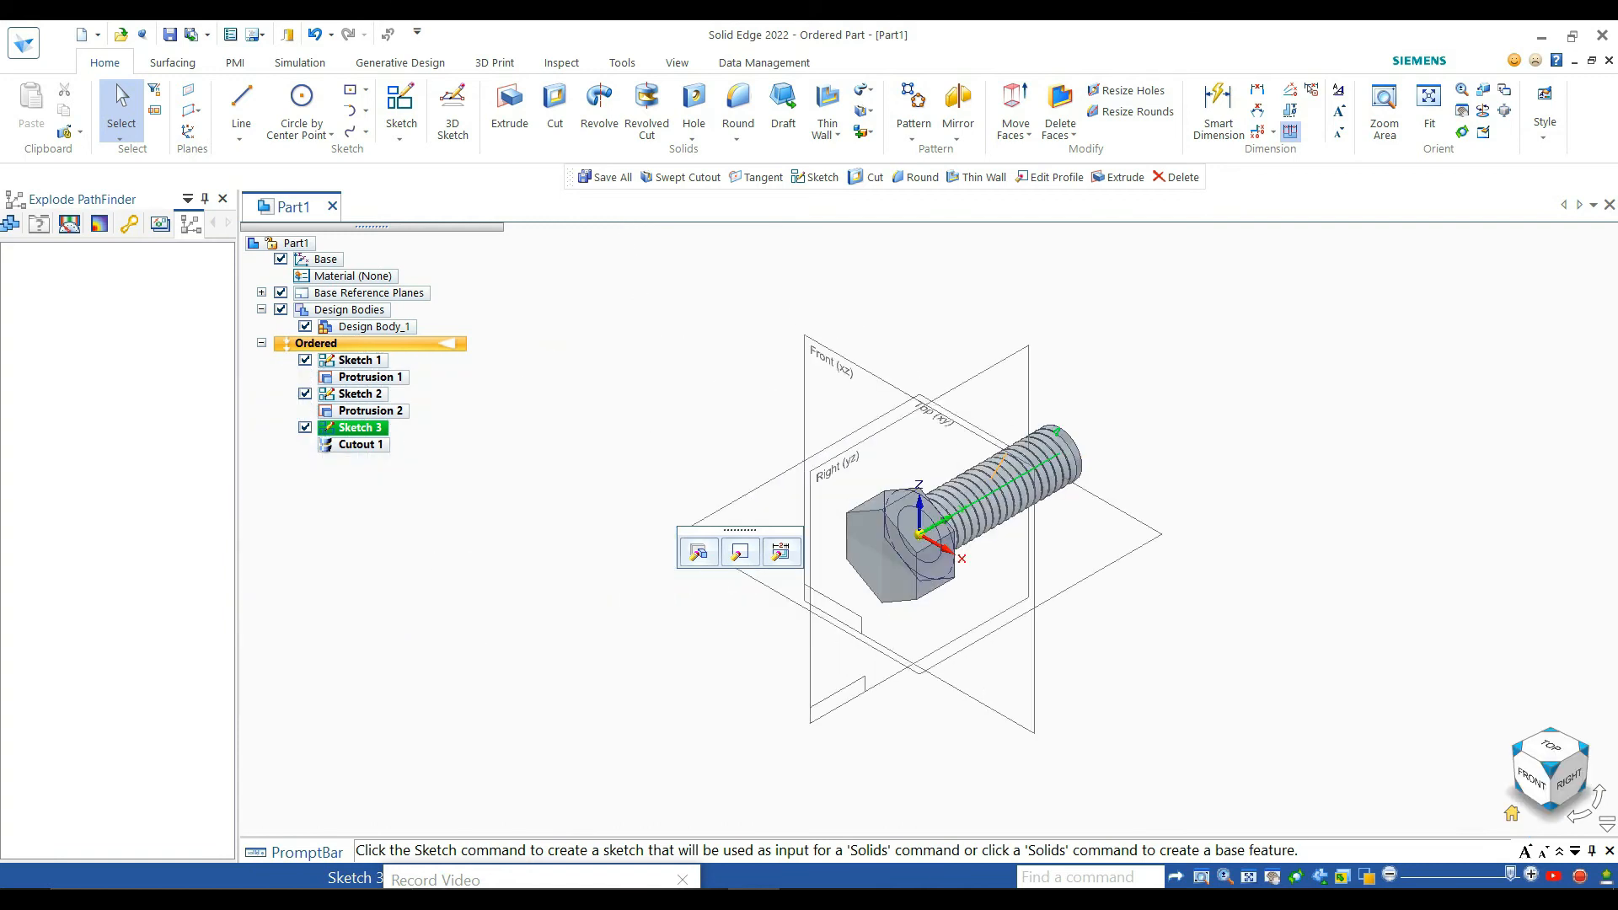
scroll(1018, 465, up, 5)
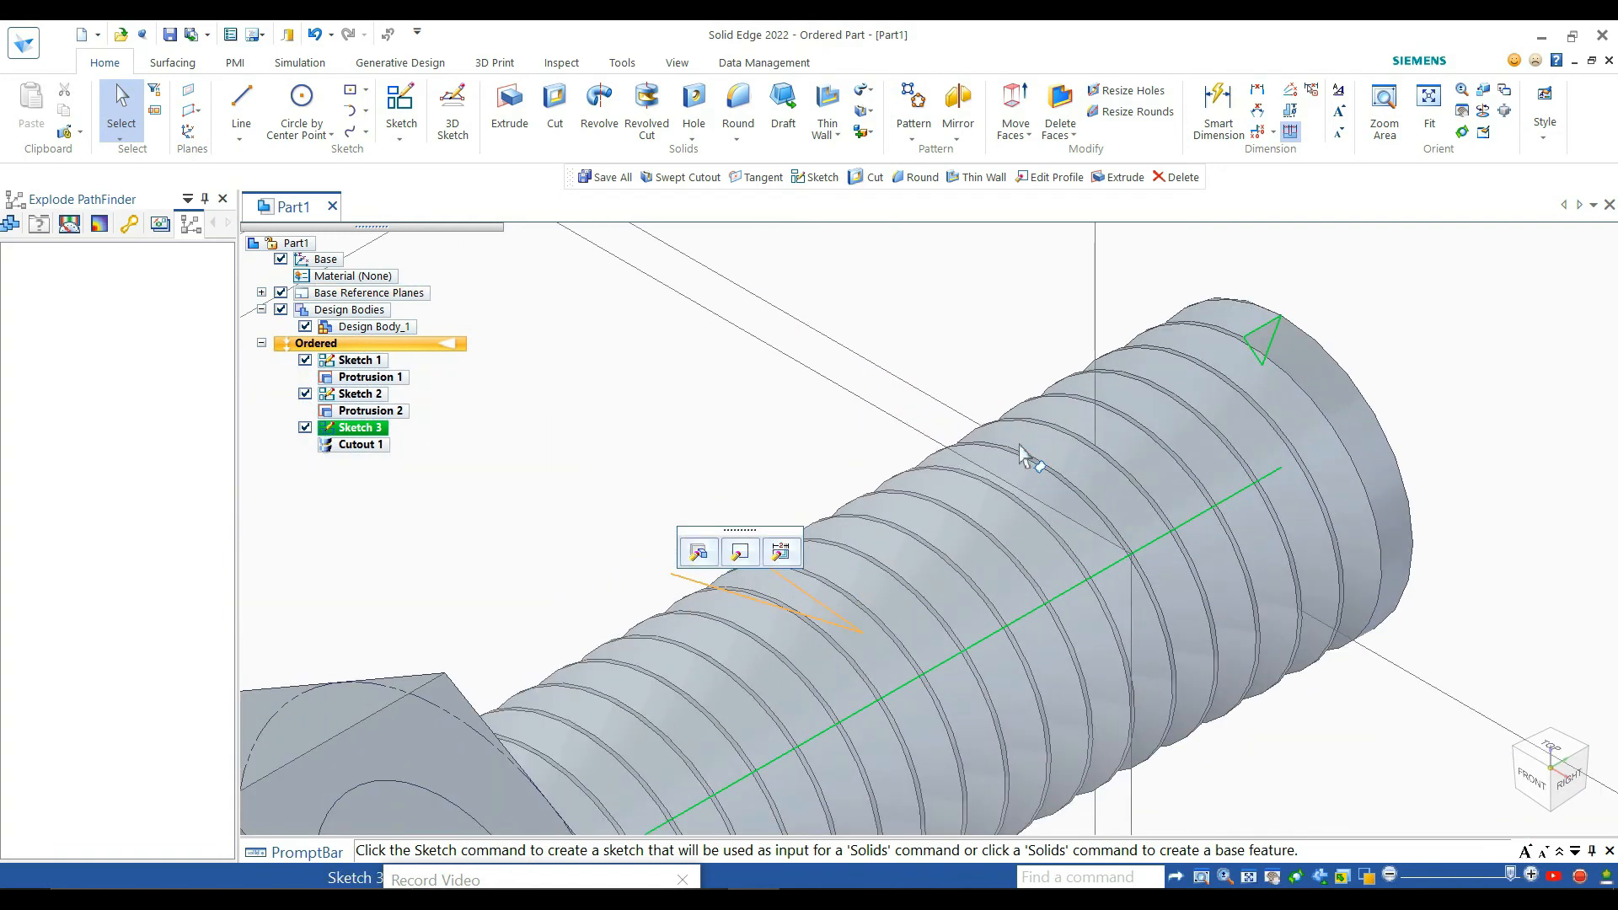
scroll(1021, 447, down, 5)
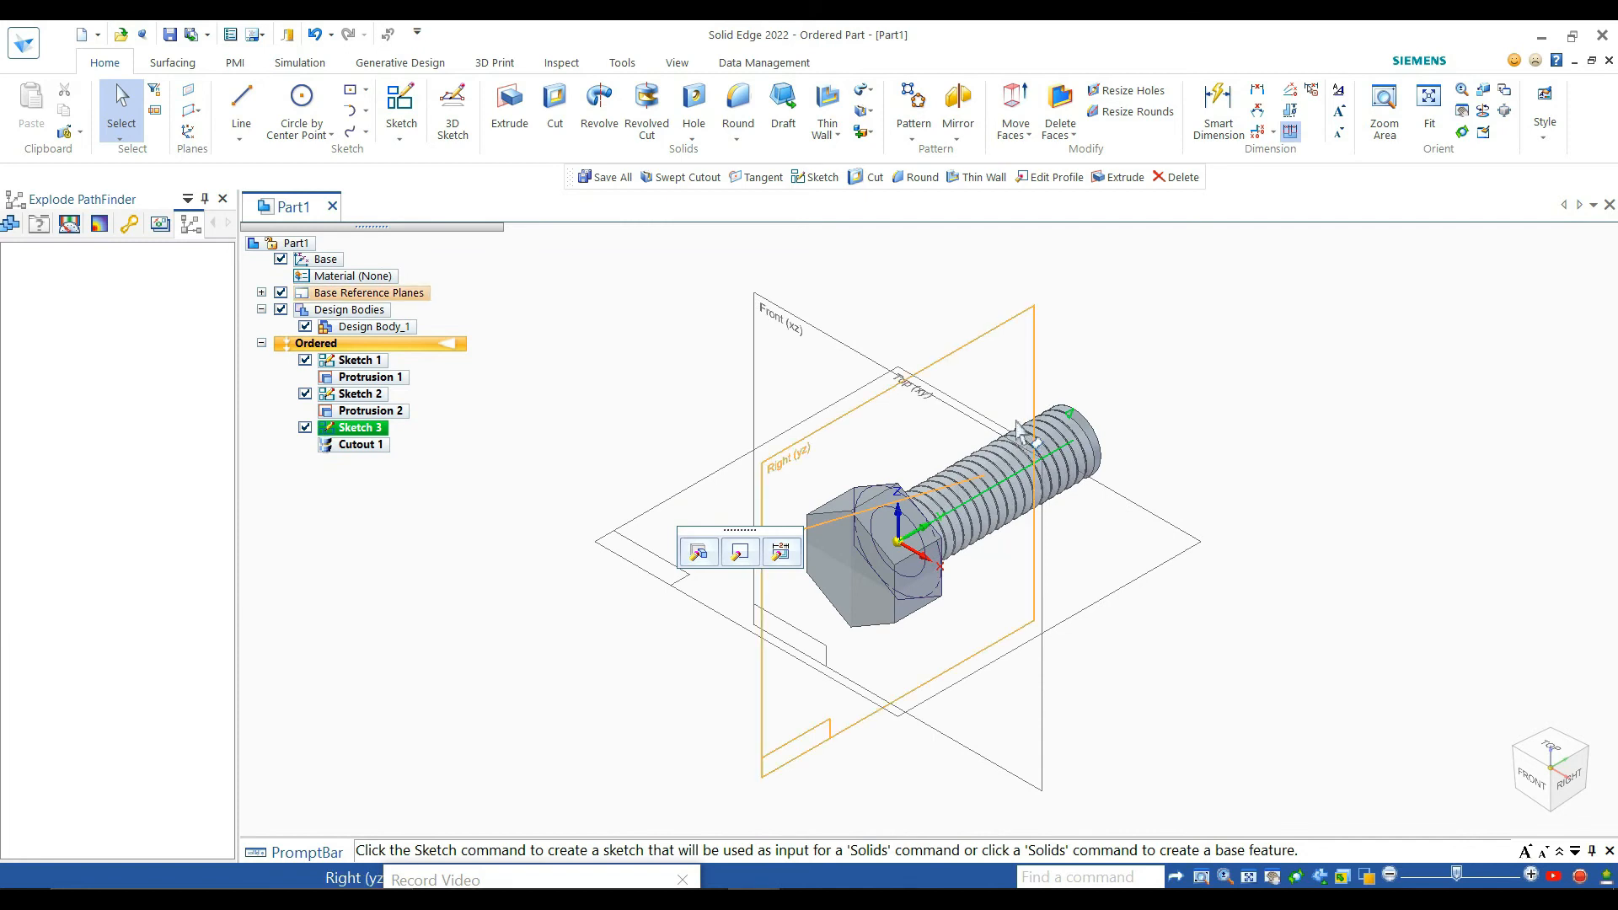
scroll(896, 465, up, 4)
scroll(896, 460, down, 2)
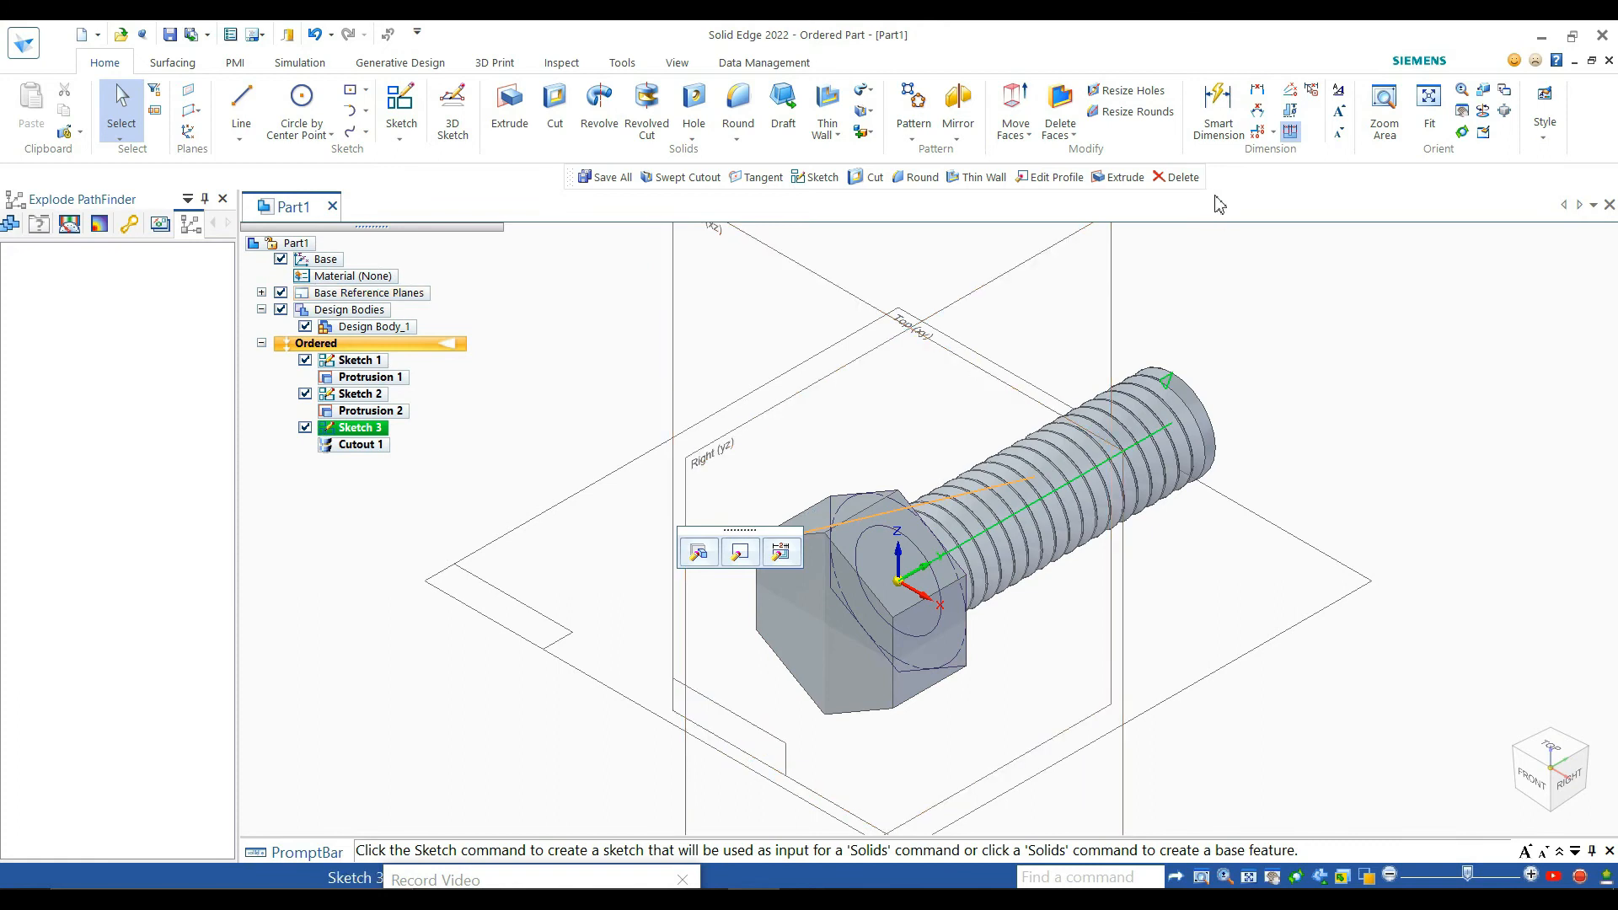
Start a sketch on the Right (yz) plane and draw a horizontal line about 0.736 in long from the origin to the head's outer face
click(402, 102)
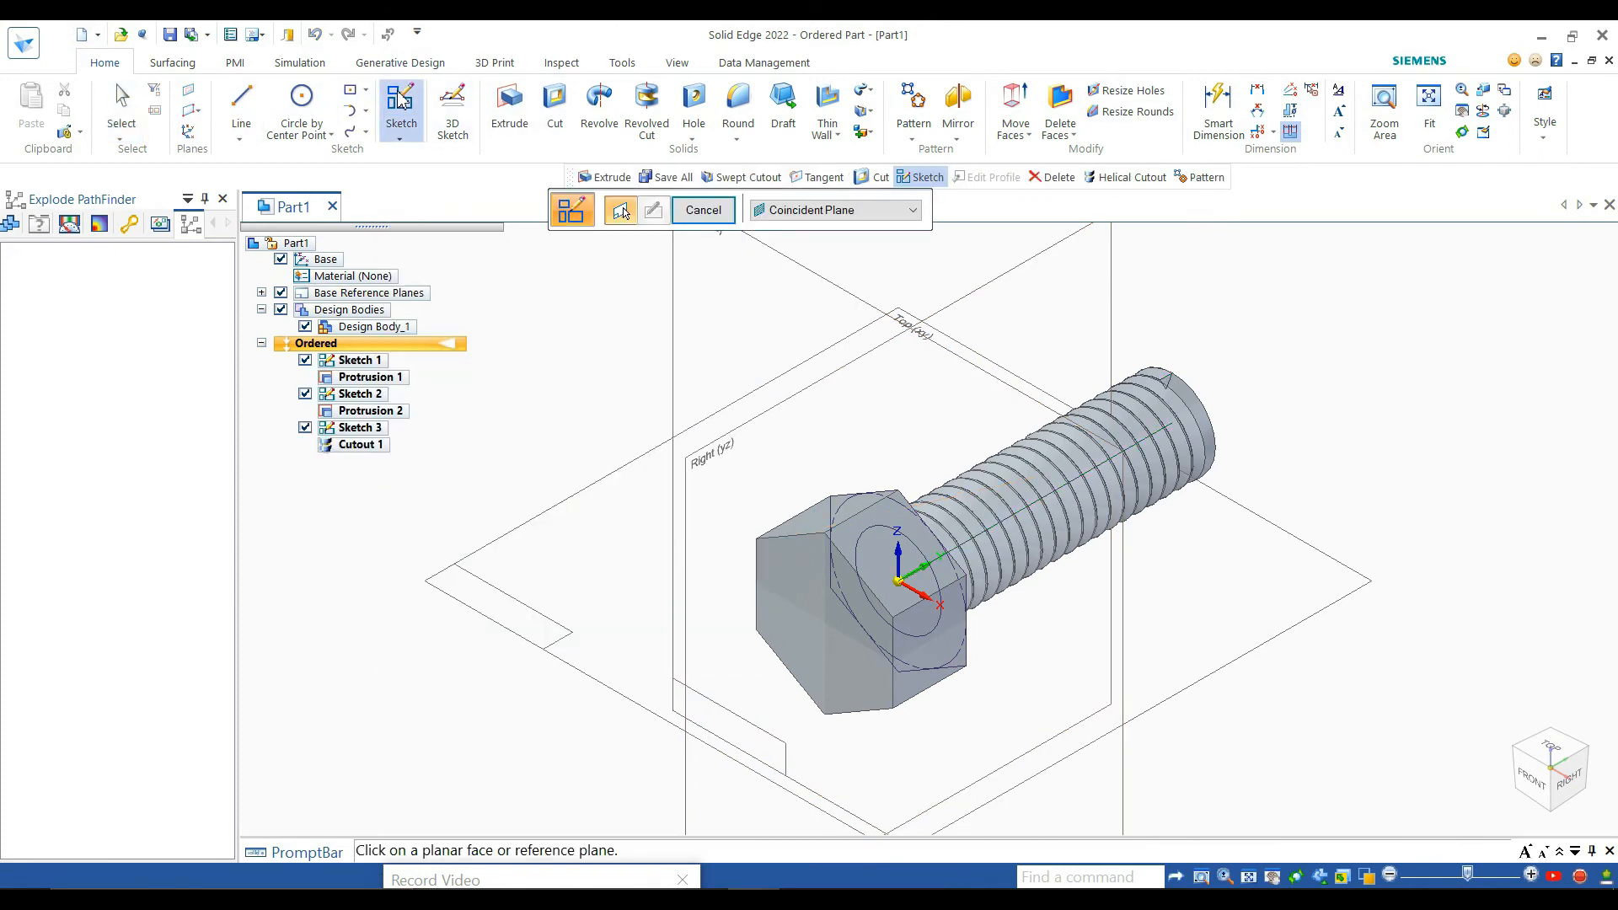
click(789, 406)
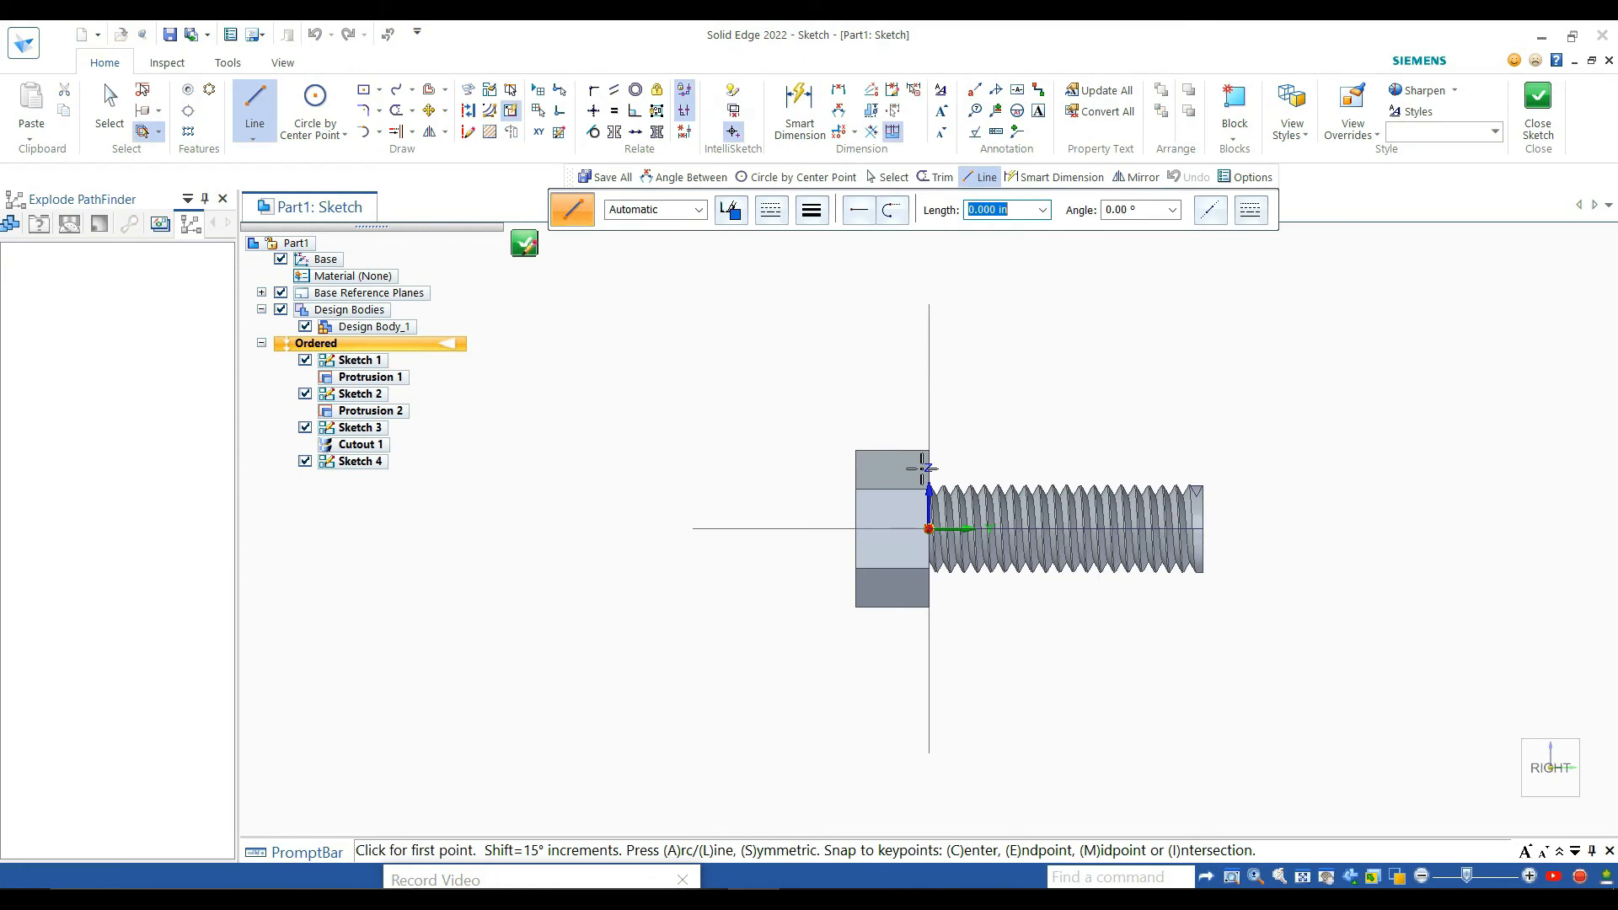
scroll(908, 461, down, 3)
scroll(908, 461, up, 2)
scroll(908, 461, up, 5)
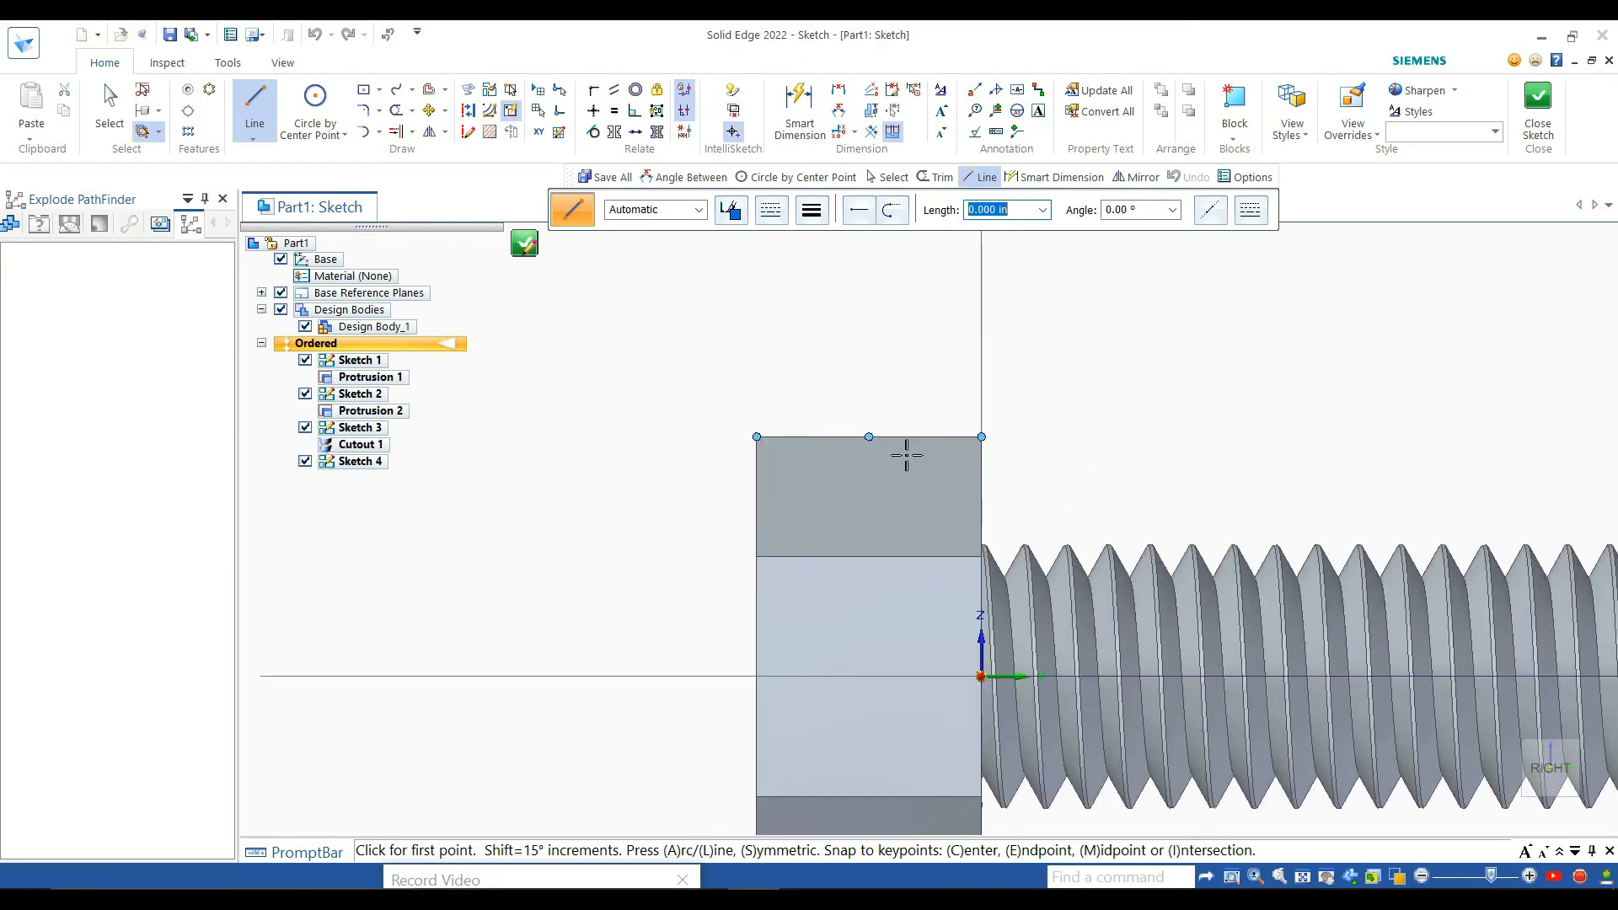
scroll(907, 461, up, 1)
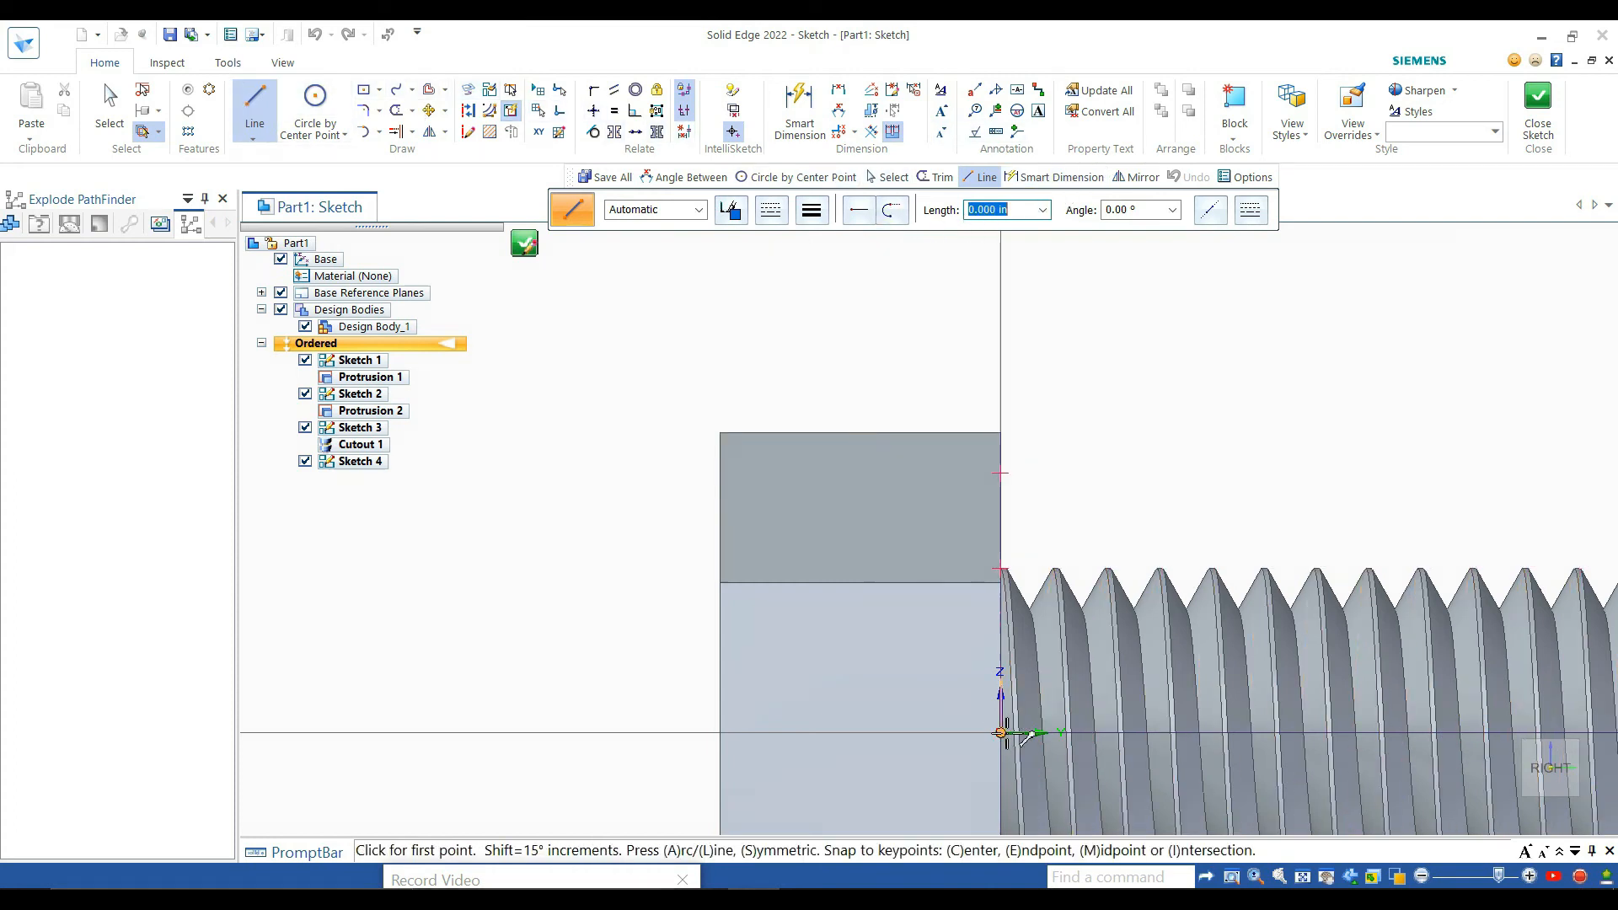
click(1001, 734)
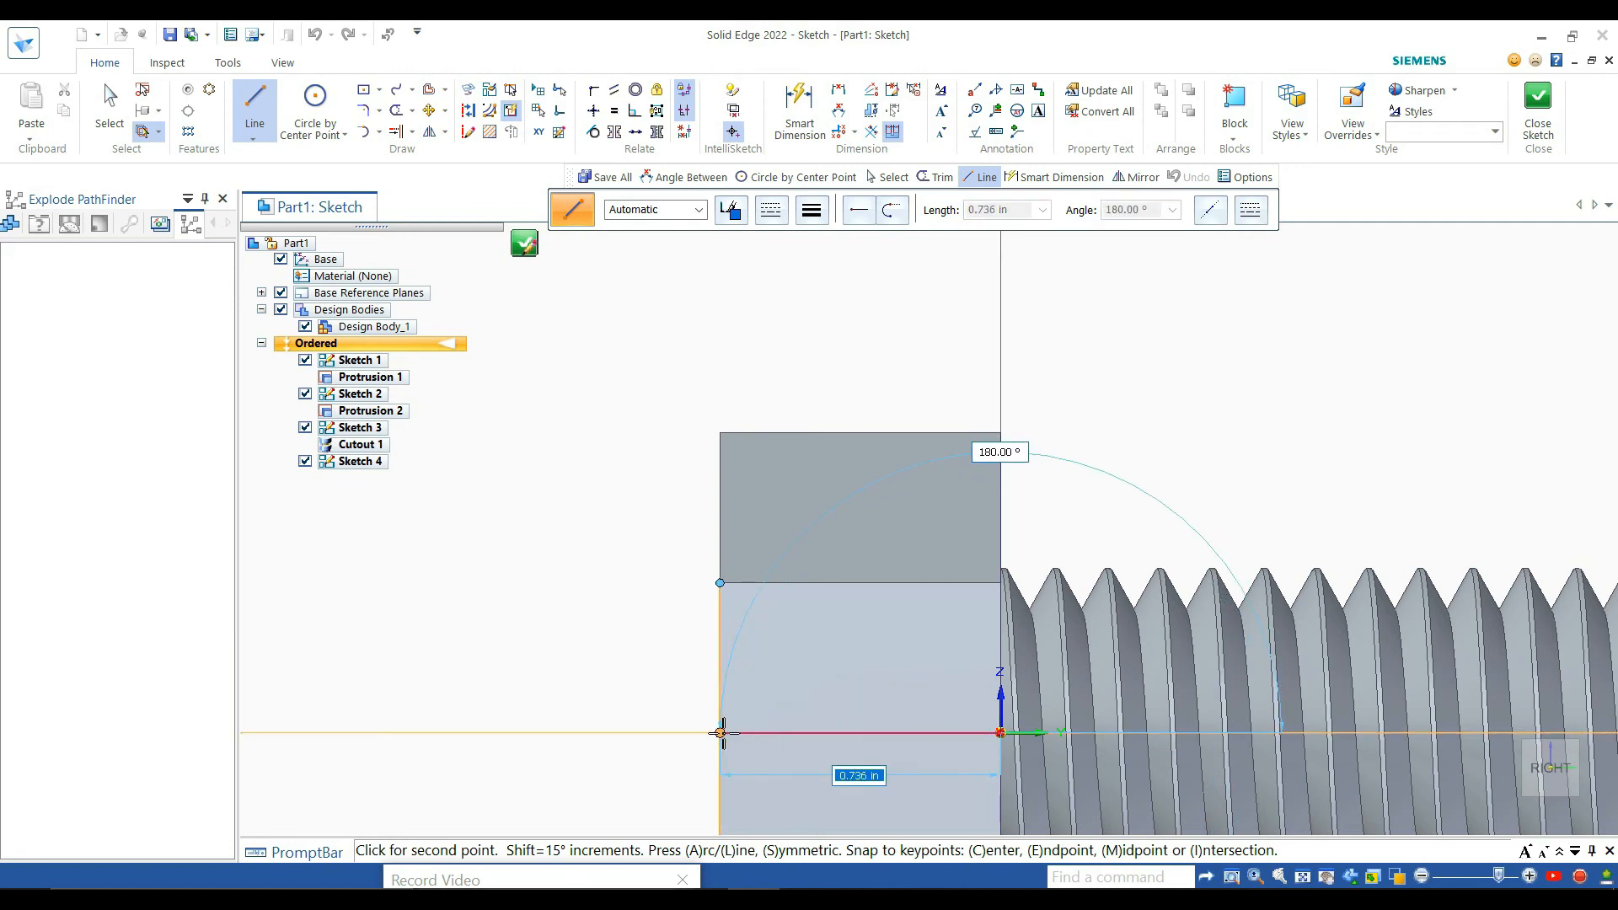
click(721, 734)
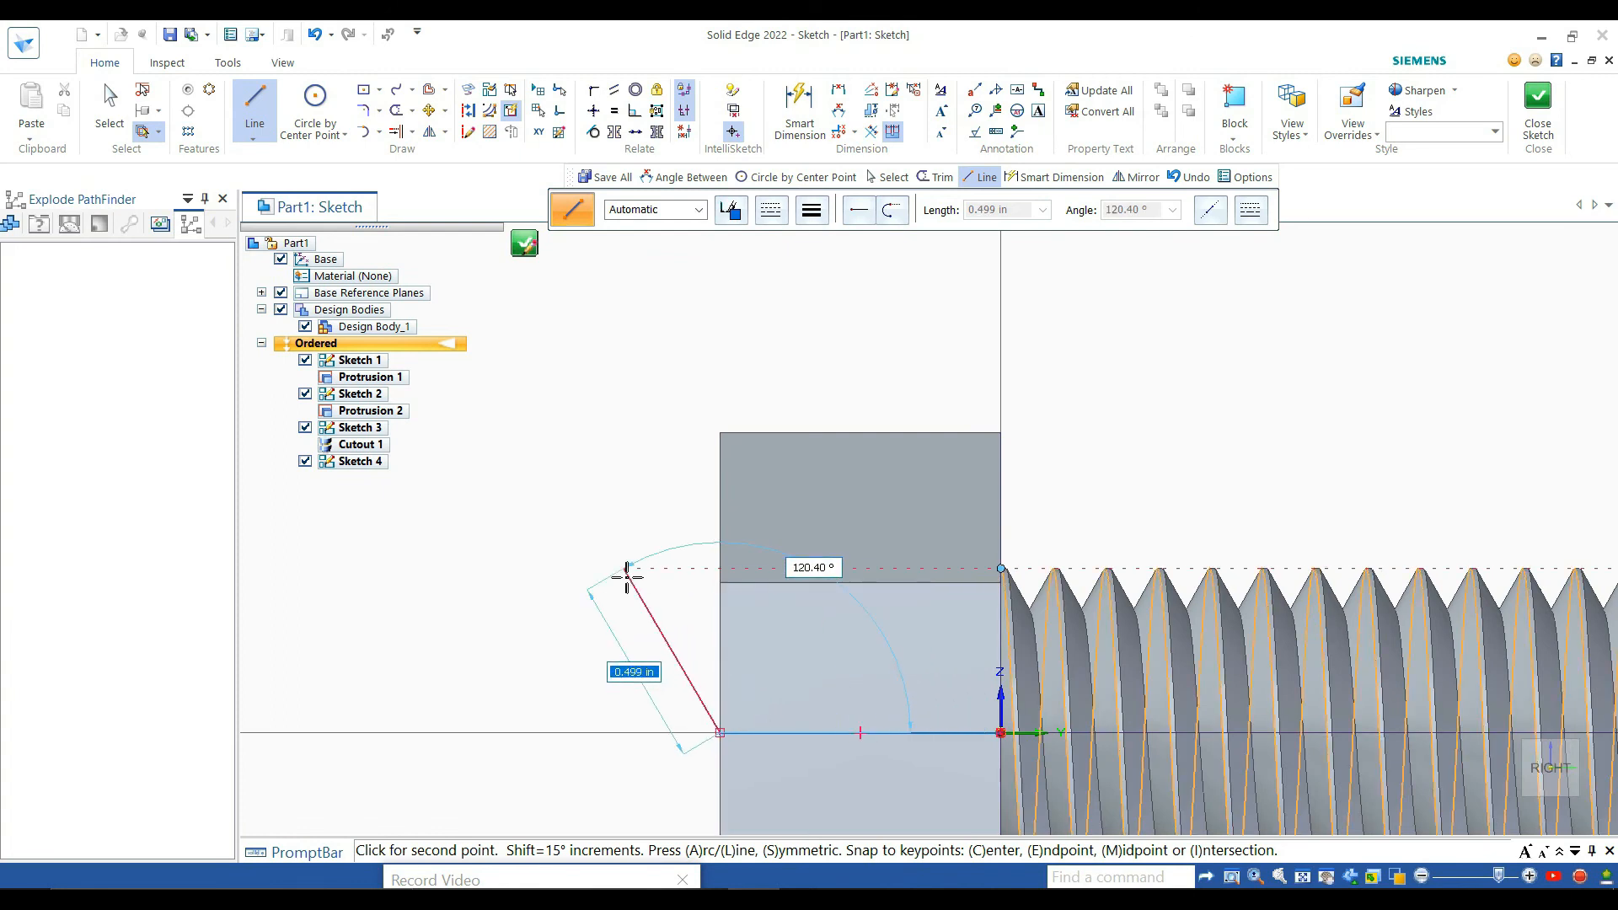
right_click(627, 577)
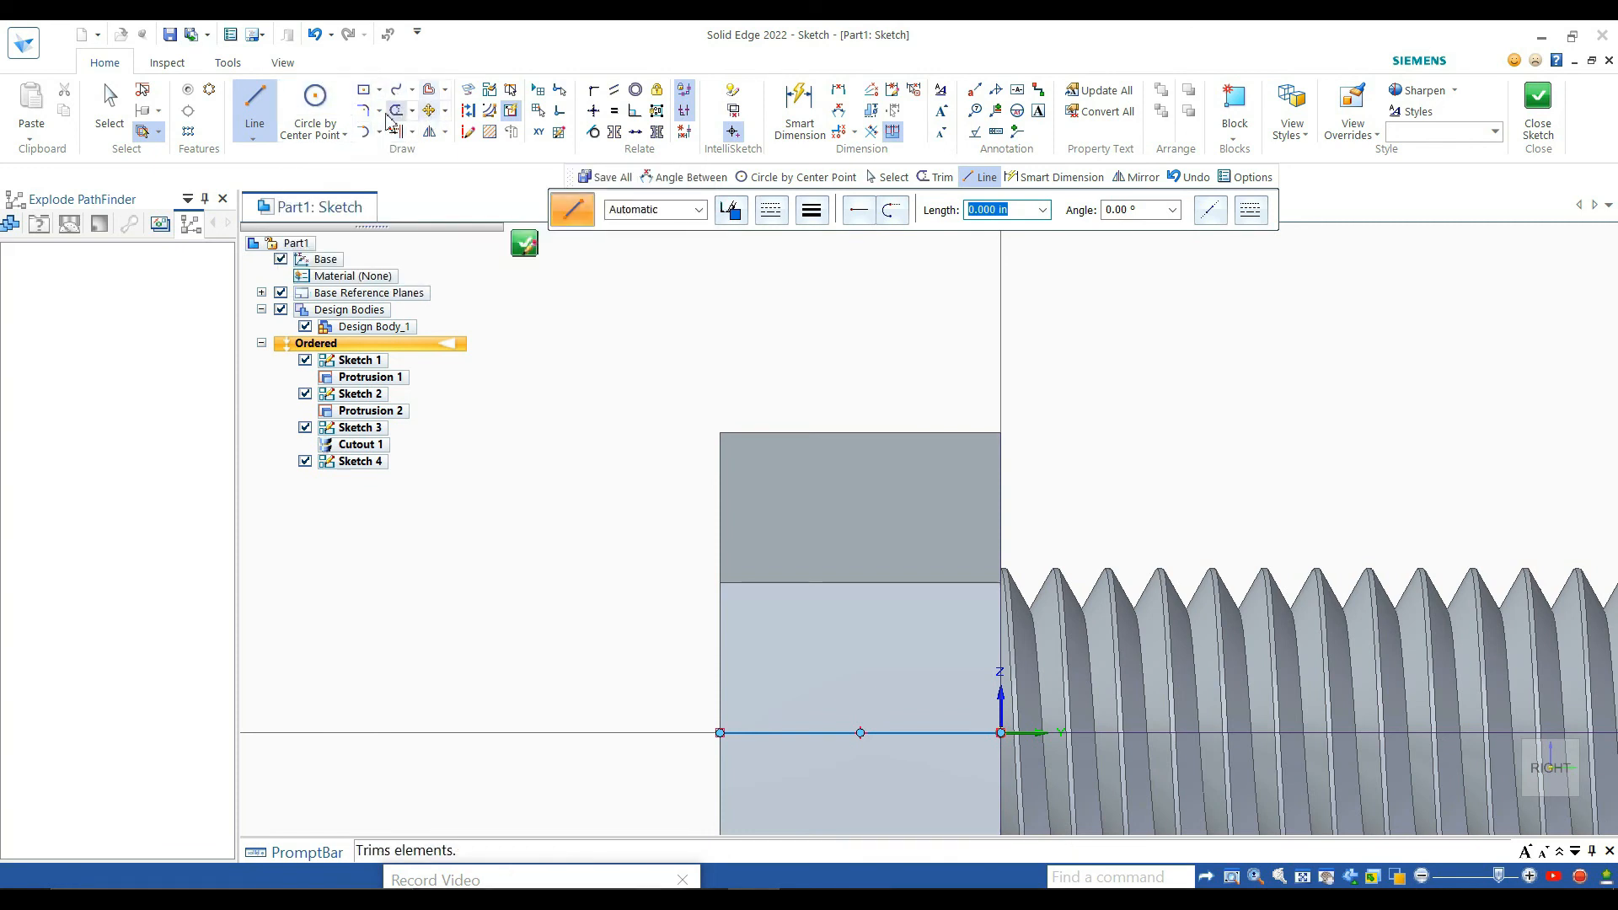
Sketch a small closed triangle at the hexagonal head's upper outer corner, with a vertical side about 0.091 in long
click(257, 99)
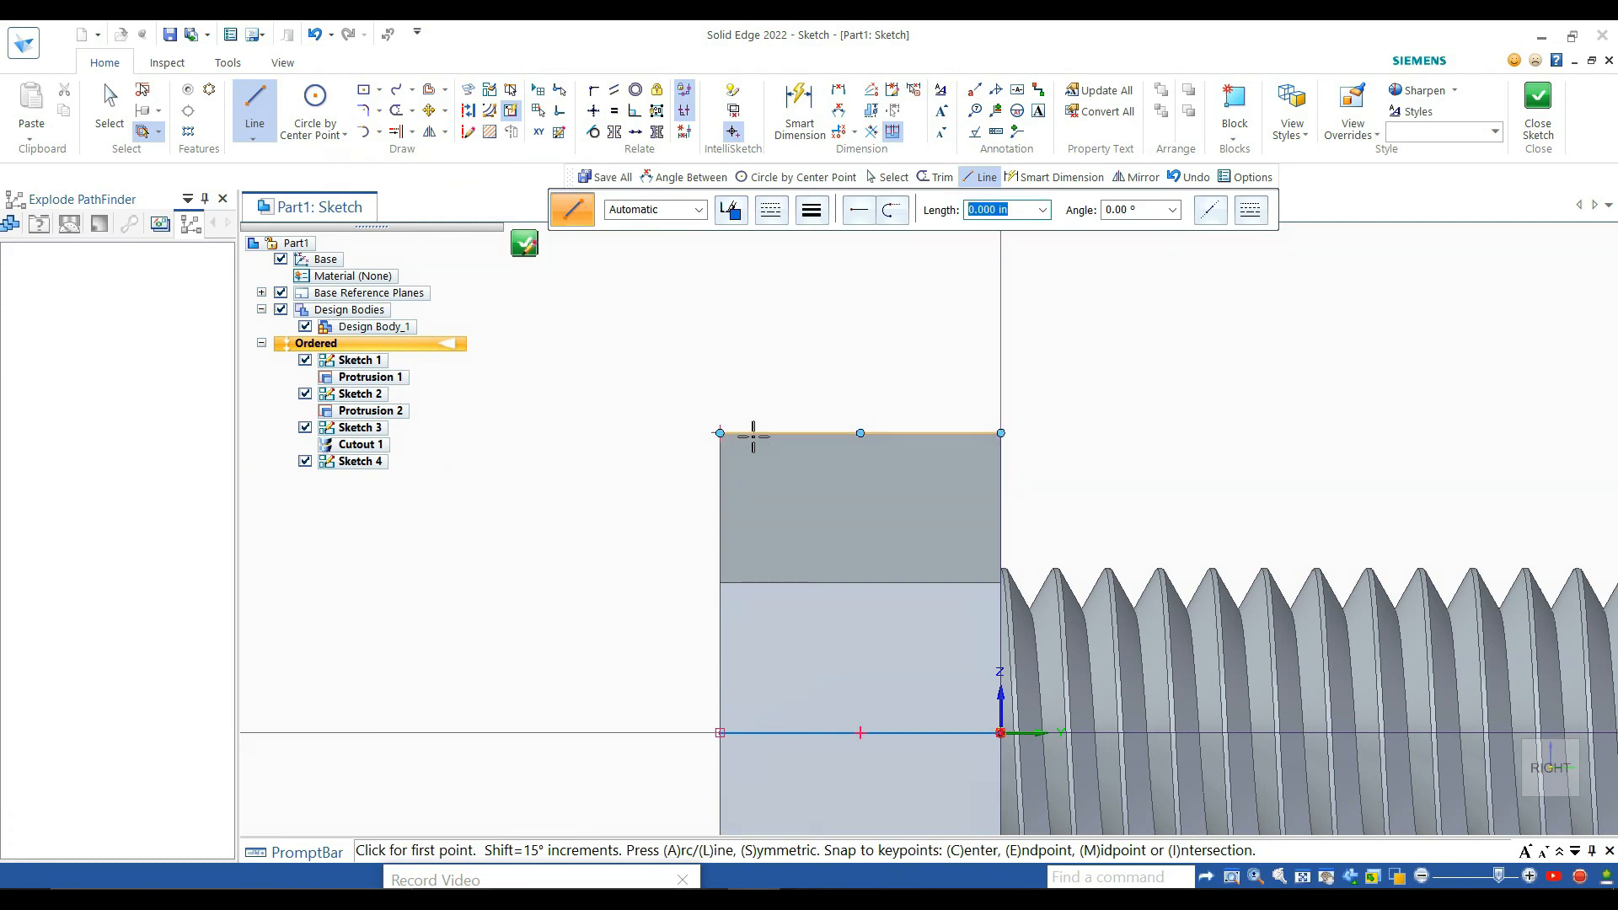
click(721, 433)
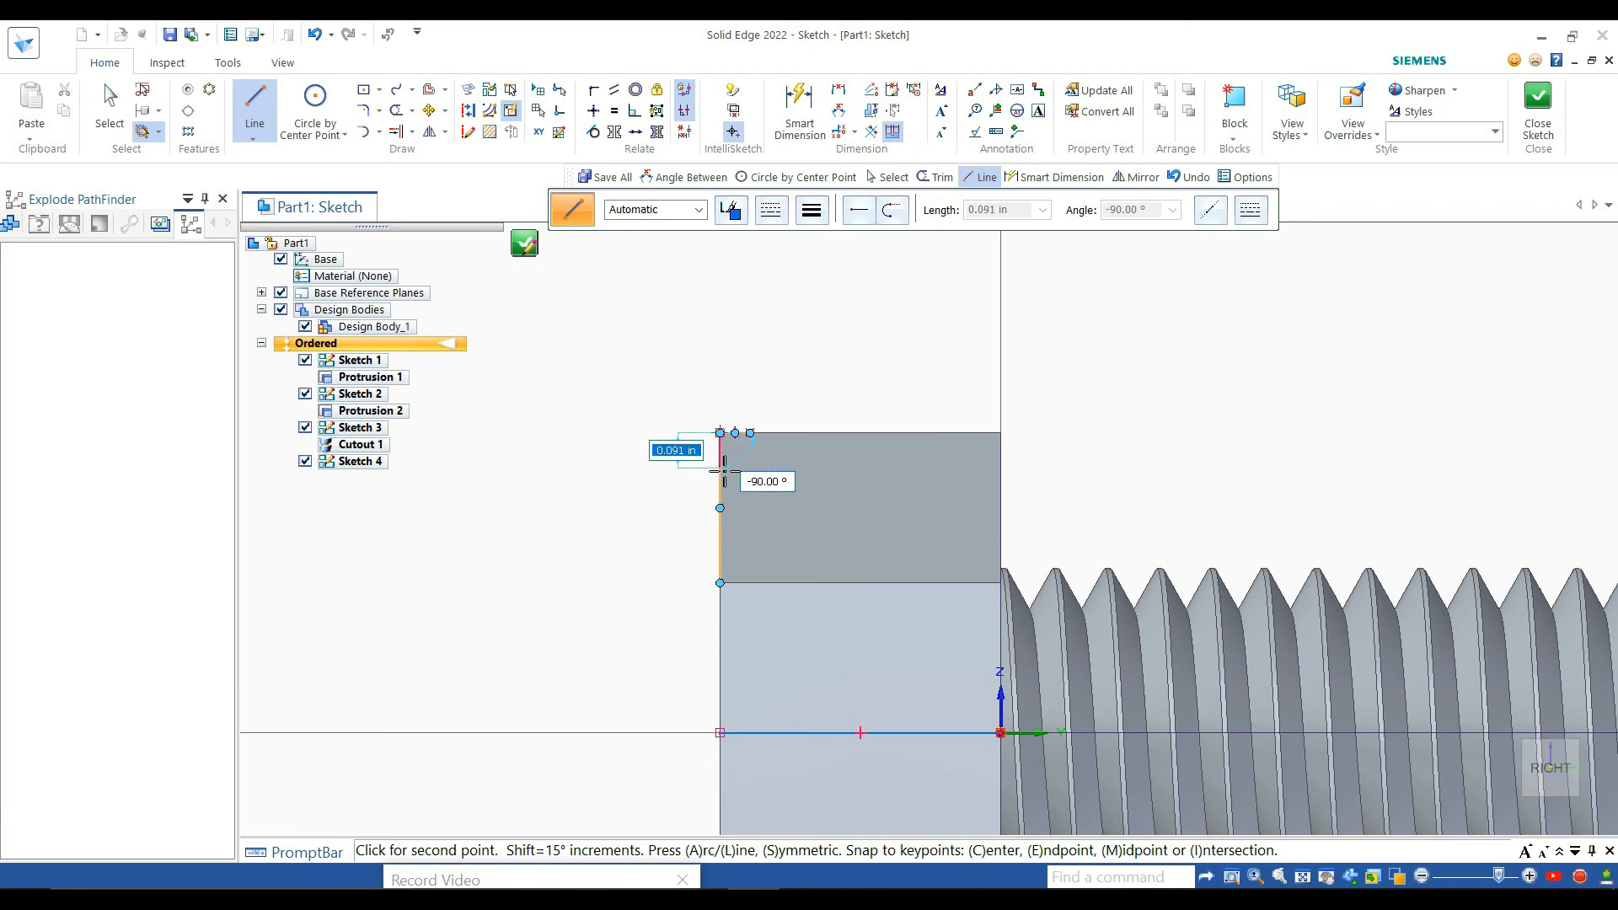
click(721, 468)
click(752, 434)
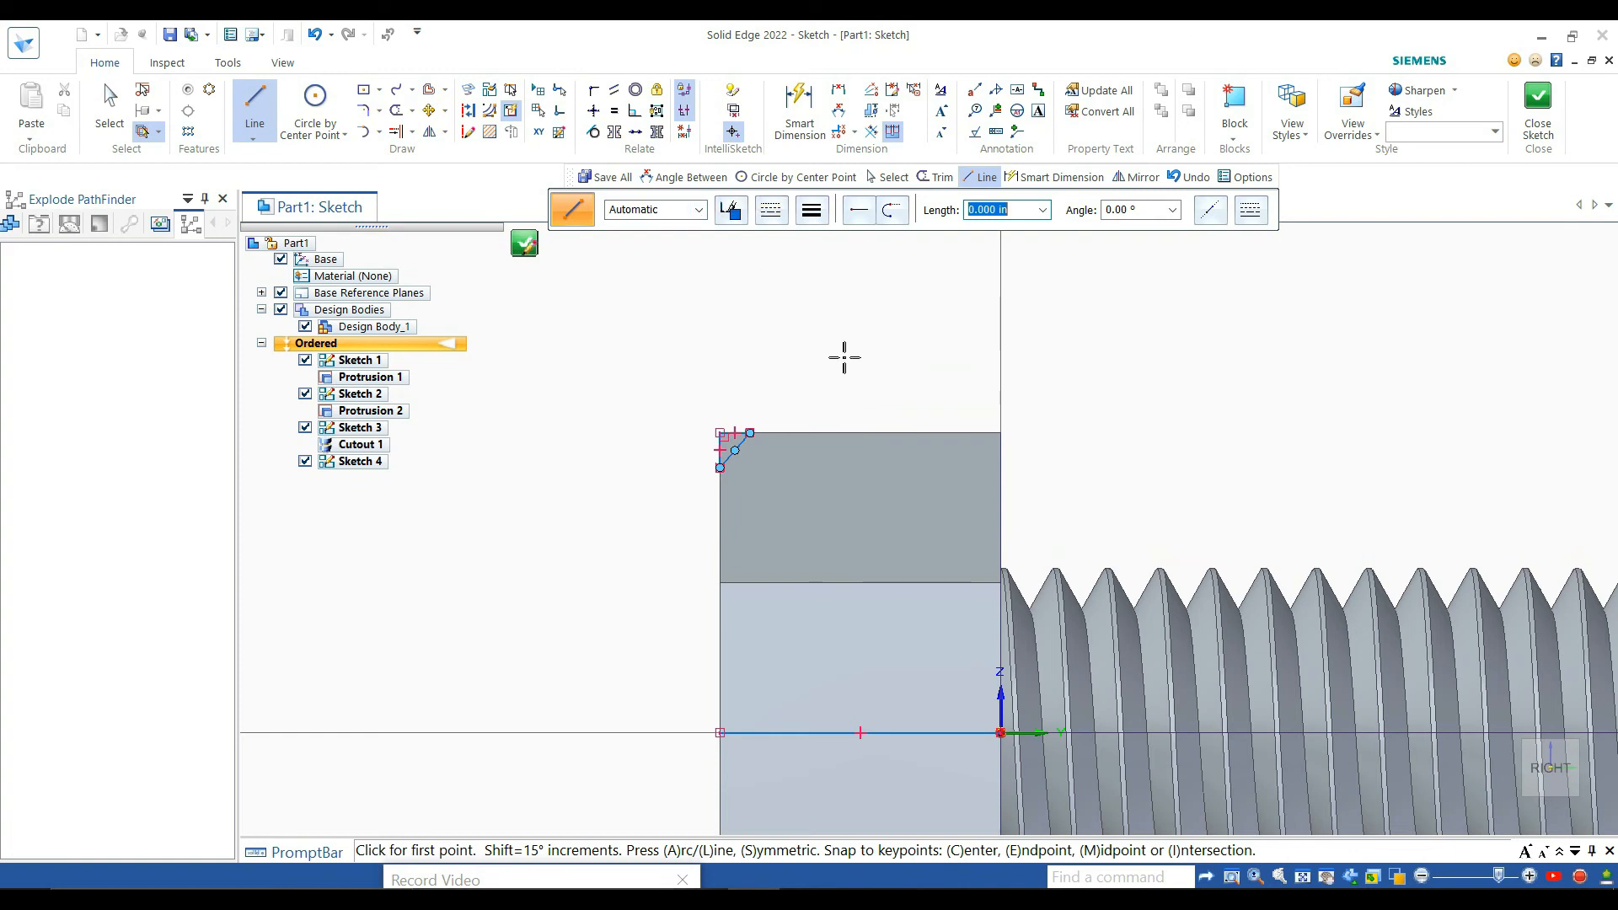
click(815, 346)
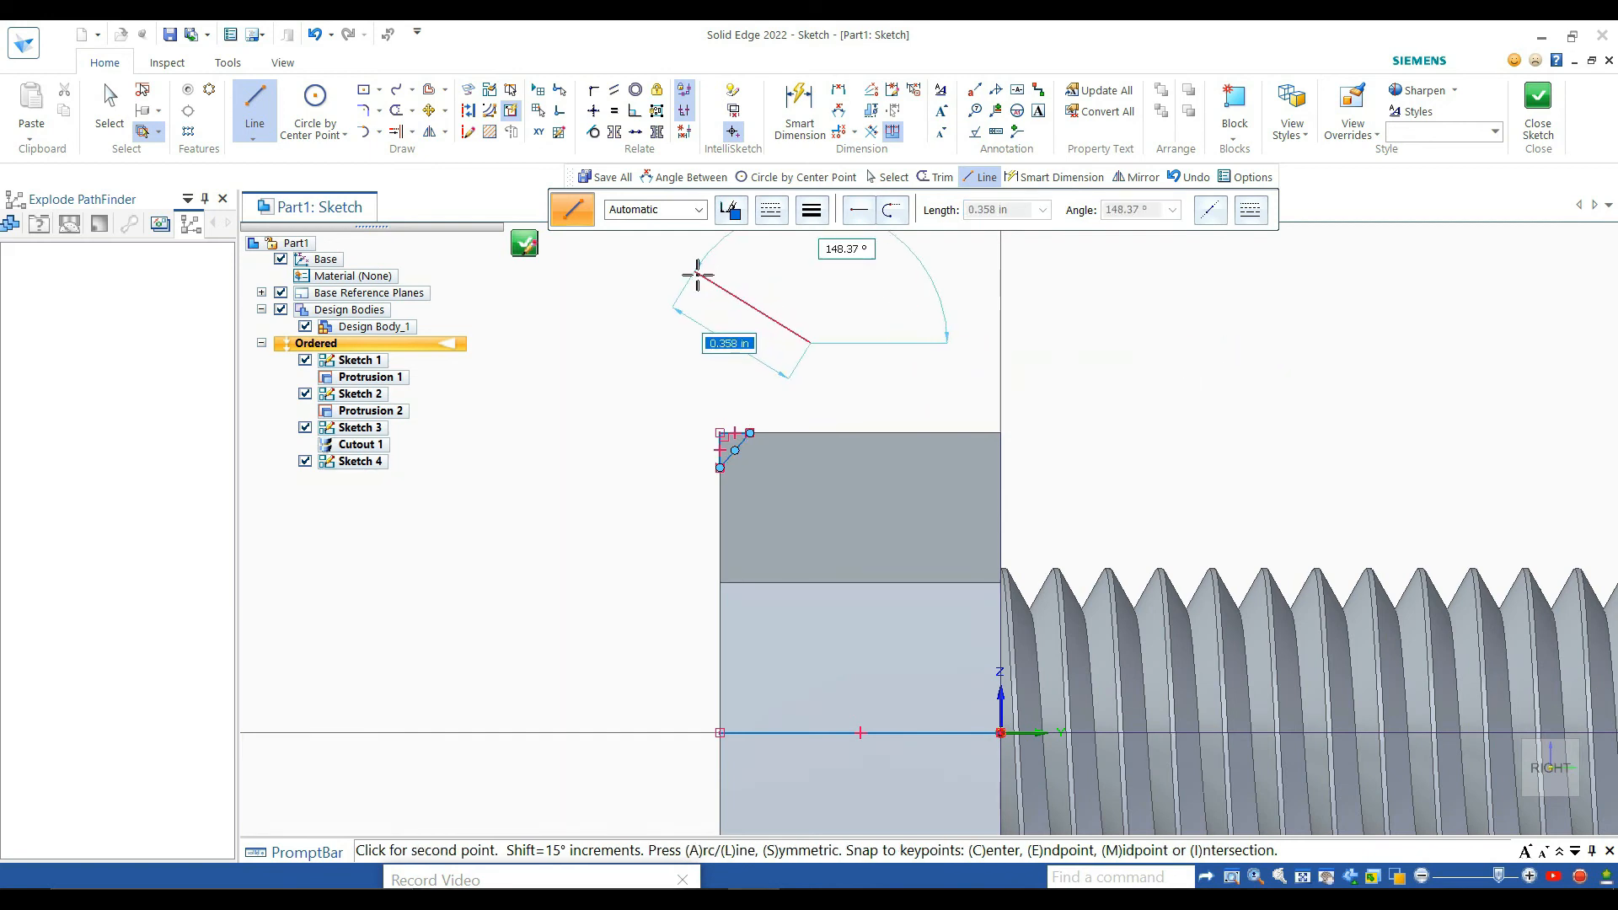
key(Escape)
scroll(935, 474, up, 1)
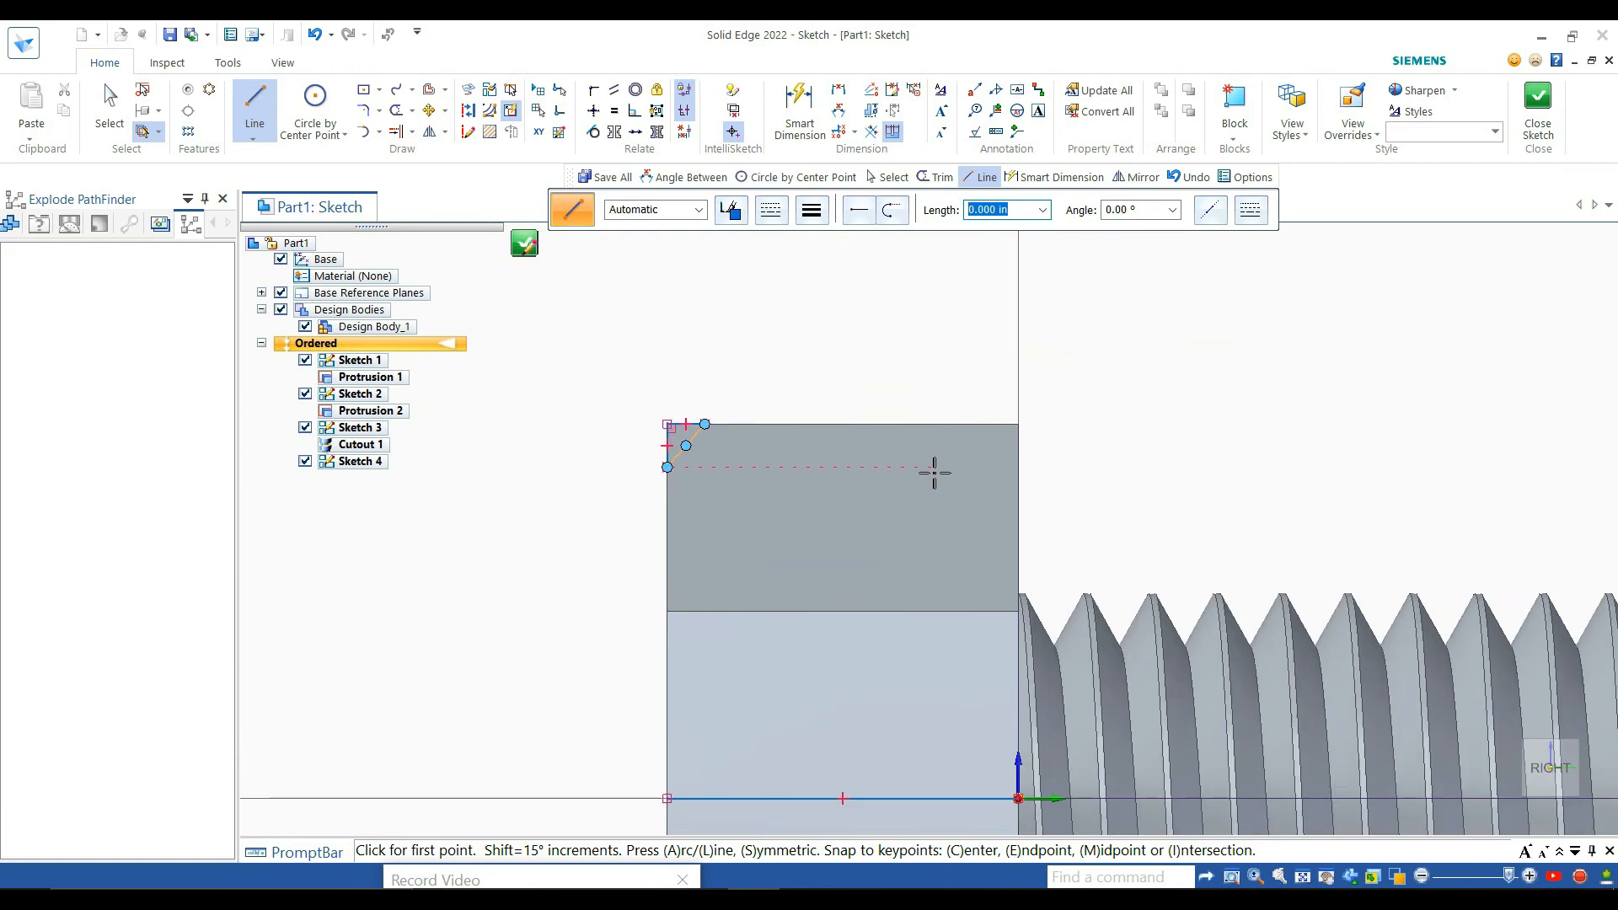
Check the corner triangle against the hexagonal head, and close and finish the sketch holding the triangle and axis line
scroll(542, 456, down, 2)
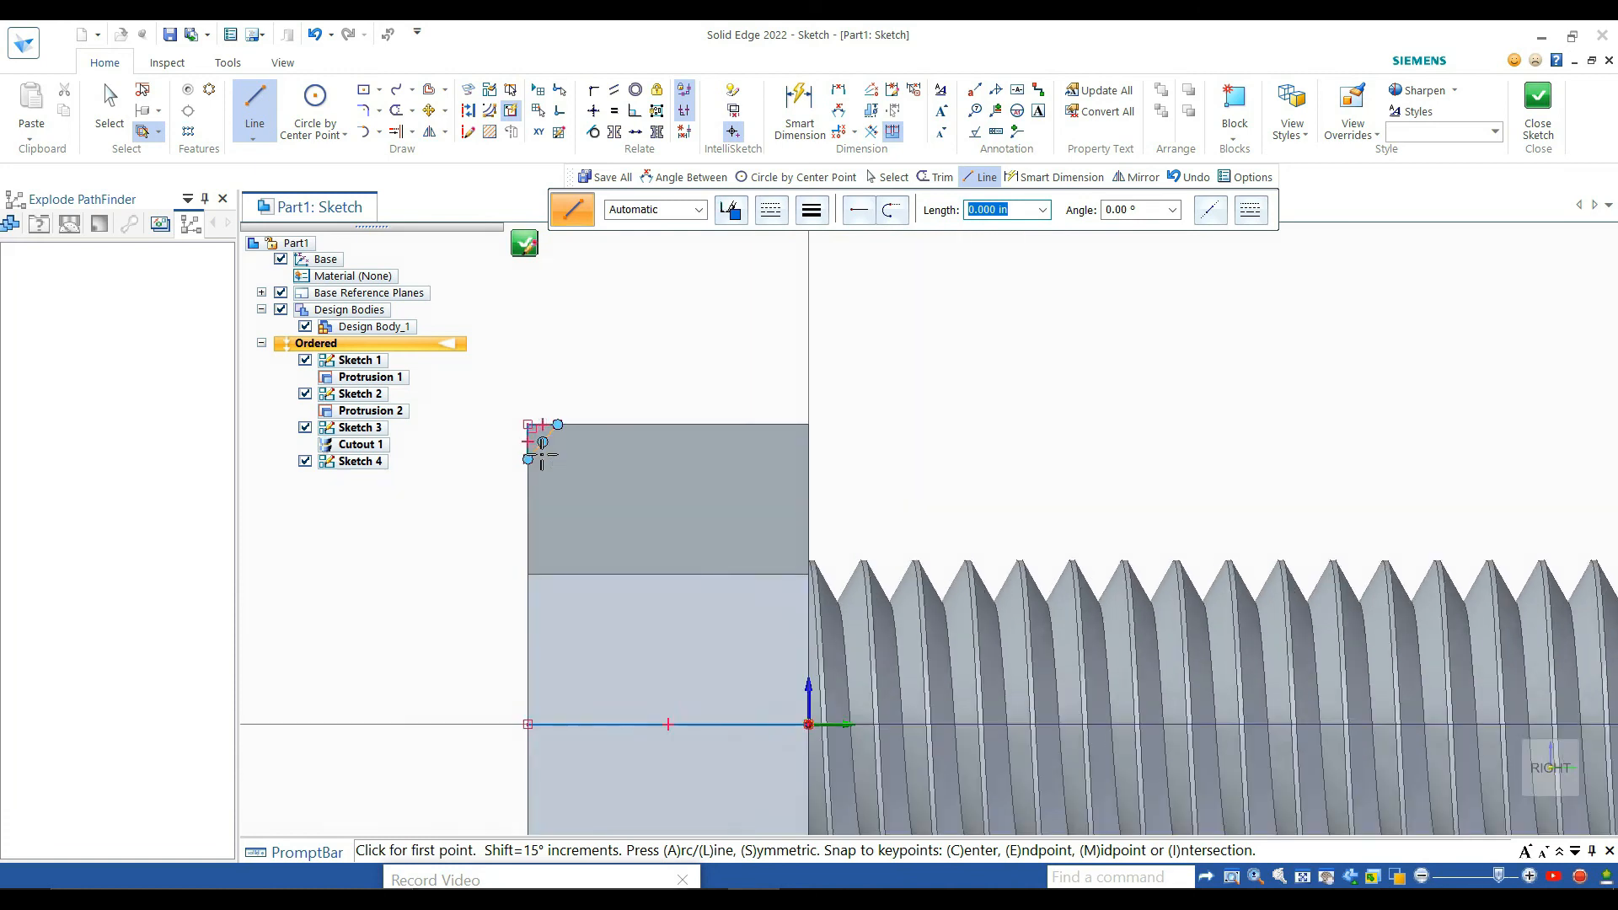
scroll(542, 455, up, 2)
scroll(549, 436, down, 3)
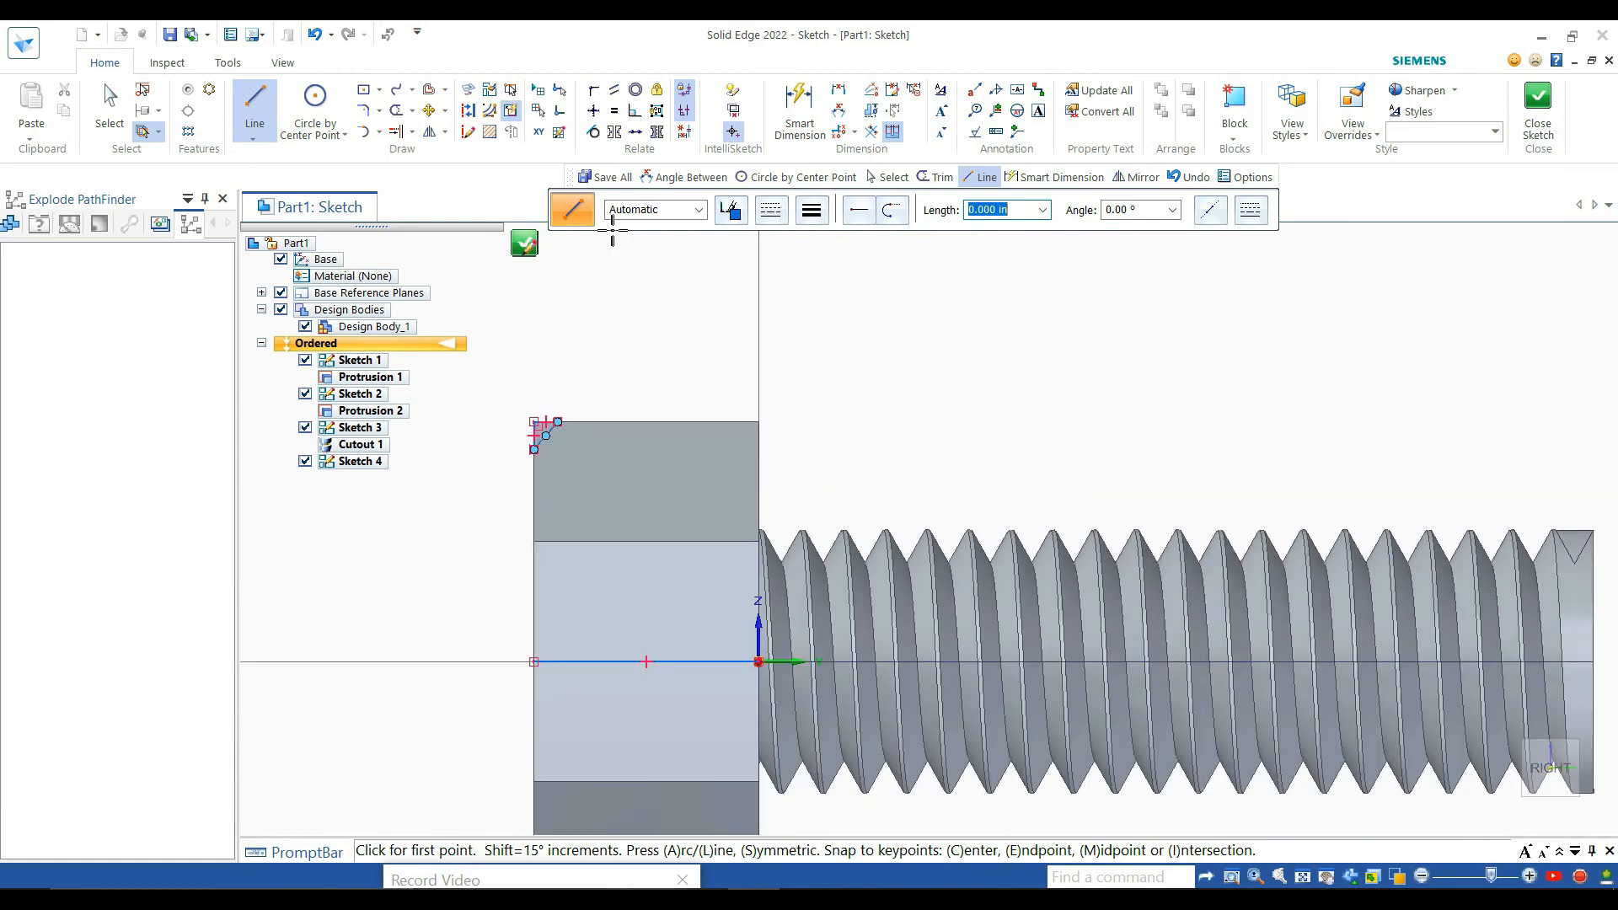
click(1538, 107)
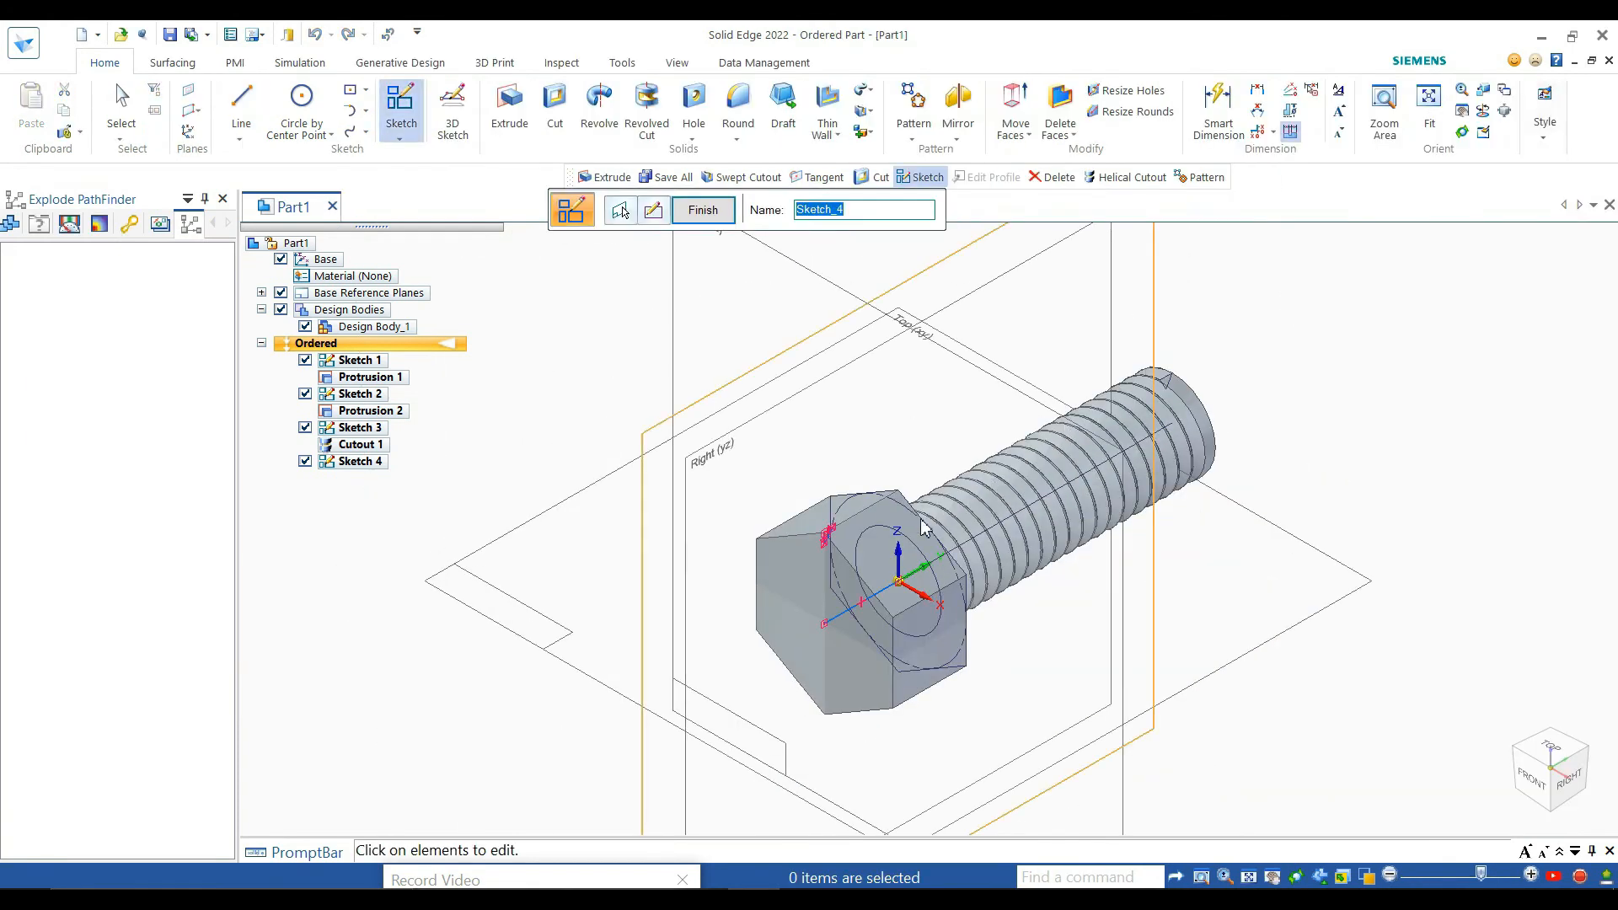
click(704, 216)
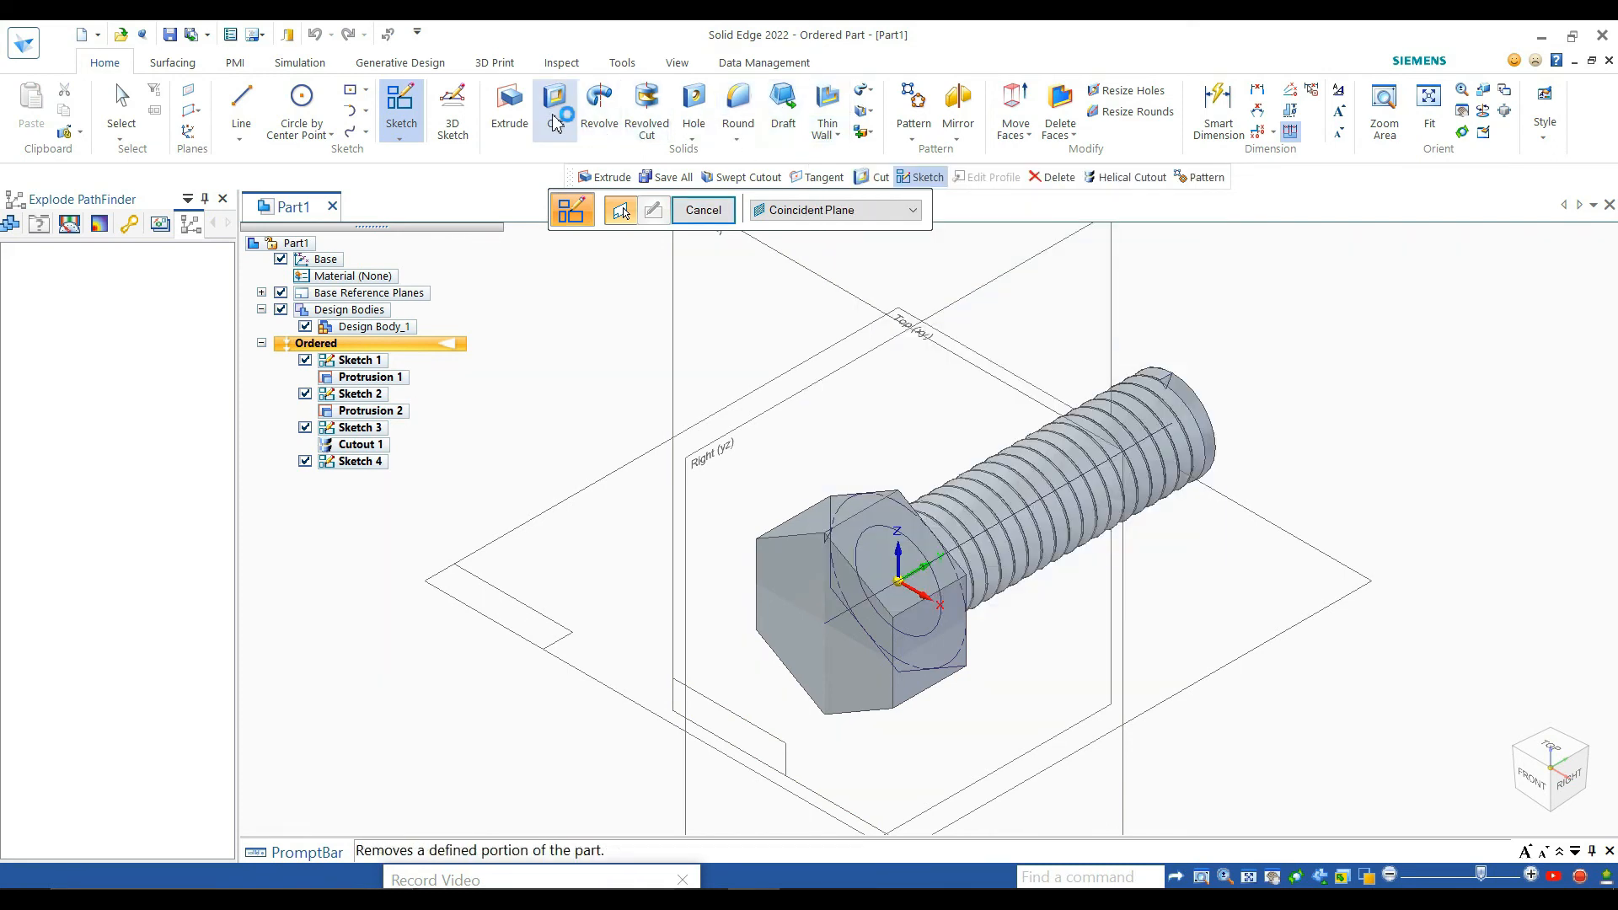
key(Escape)
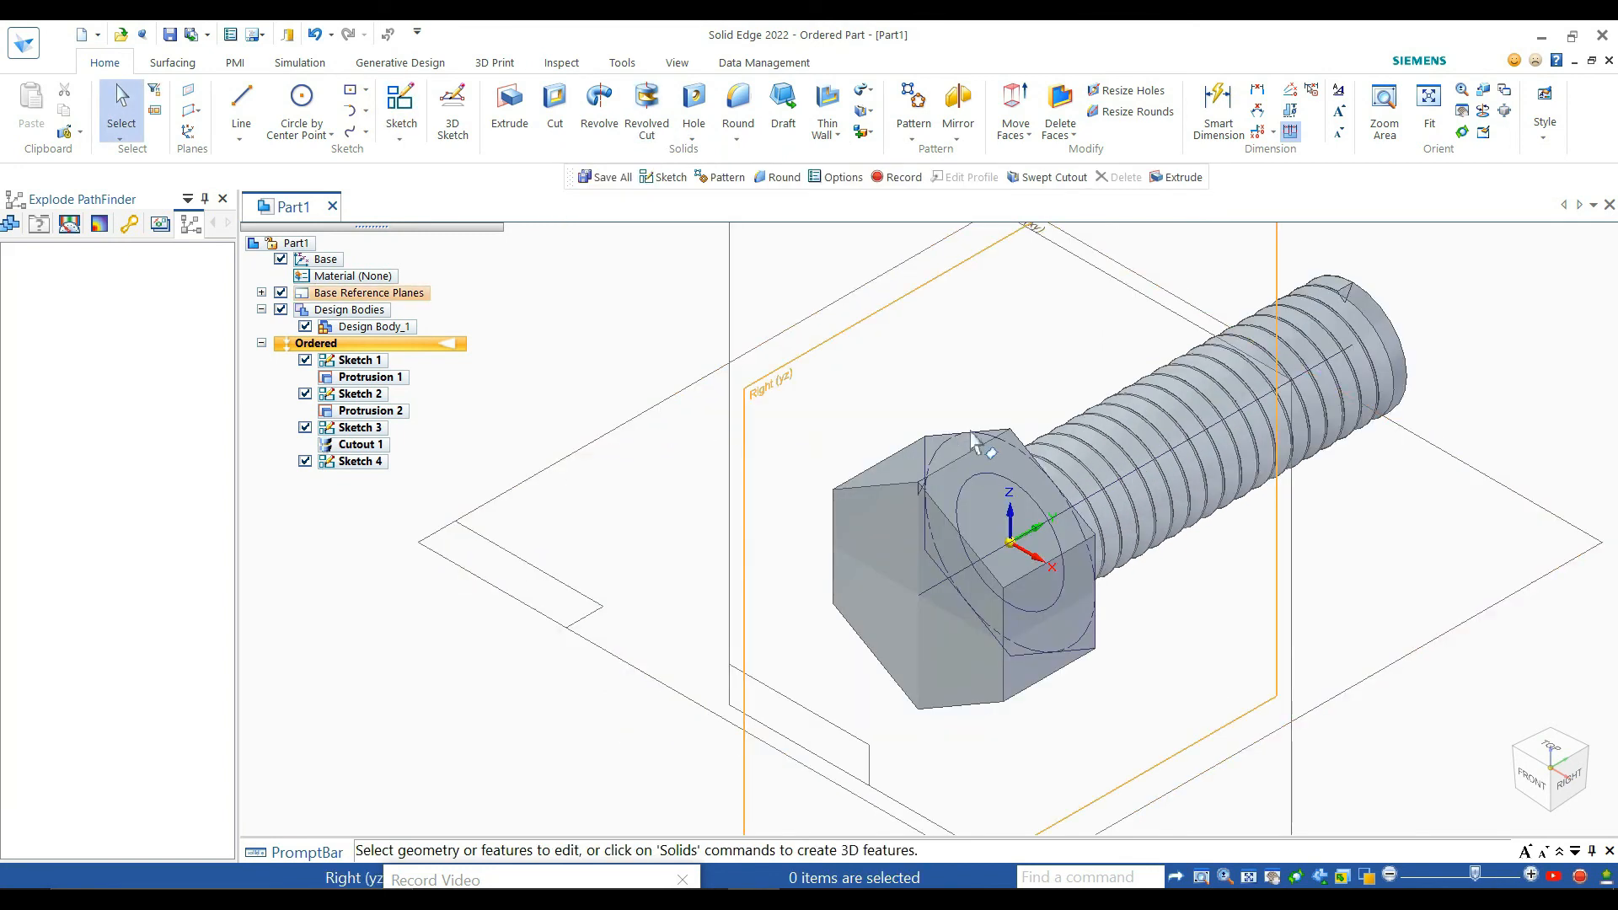
Start a Revolved Cut from the sketch, using the head-corner triangle chain as profile and the horizontal centre line as axis
click(722, 116)
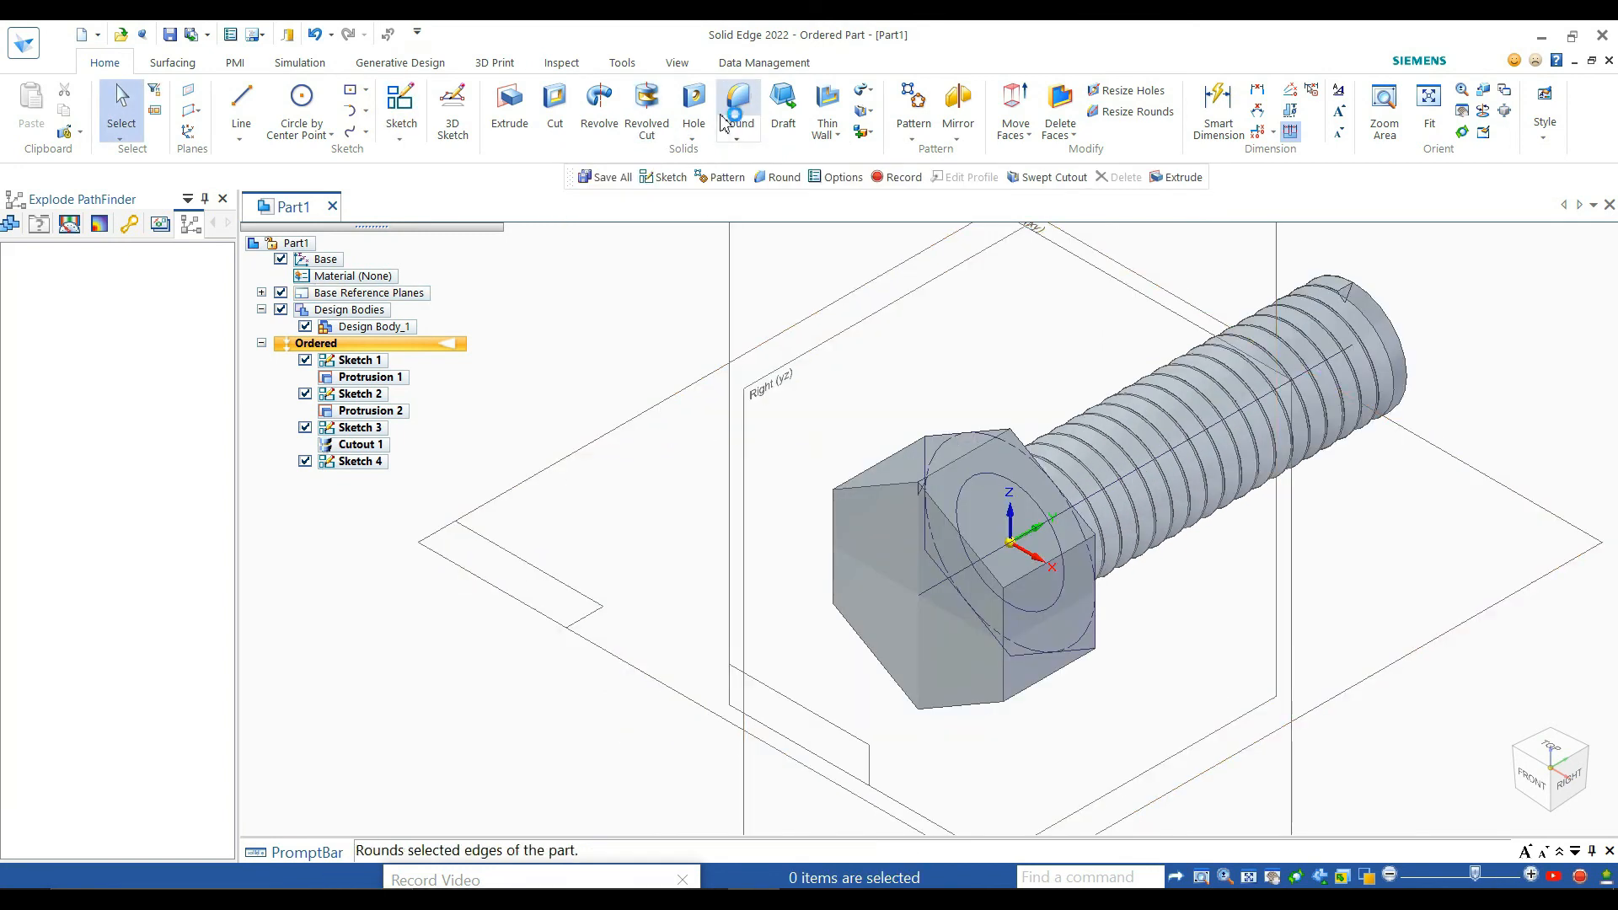
click(645, 118)
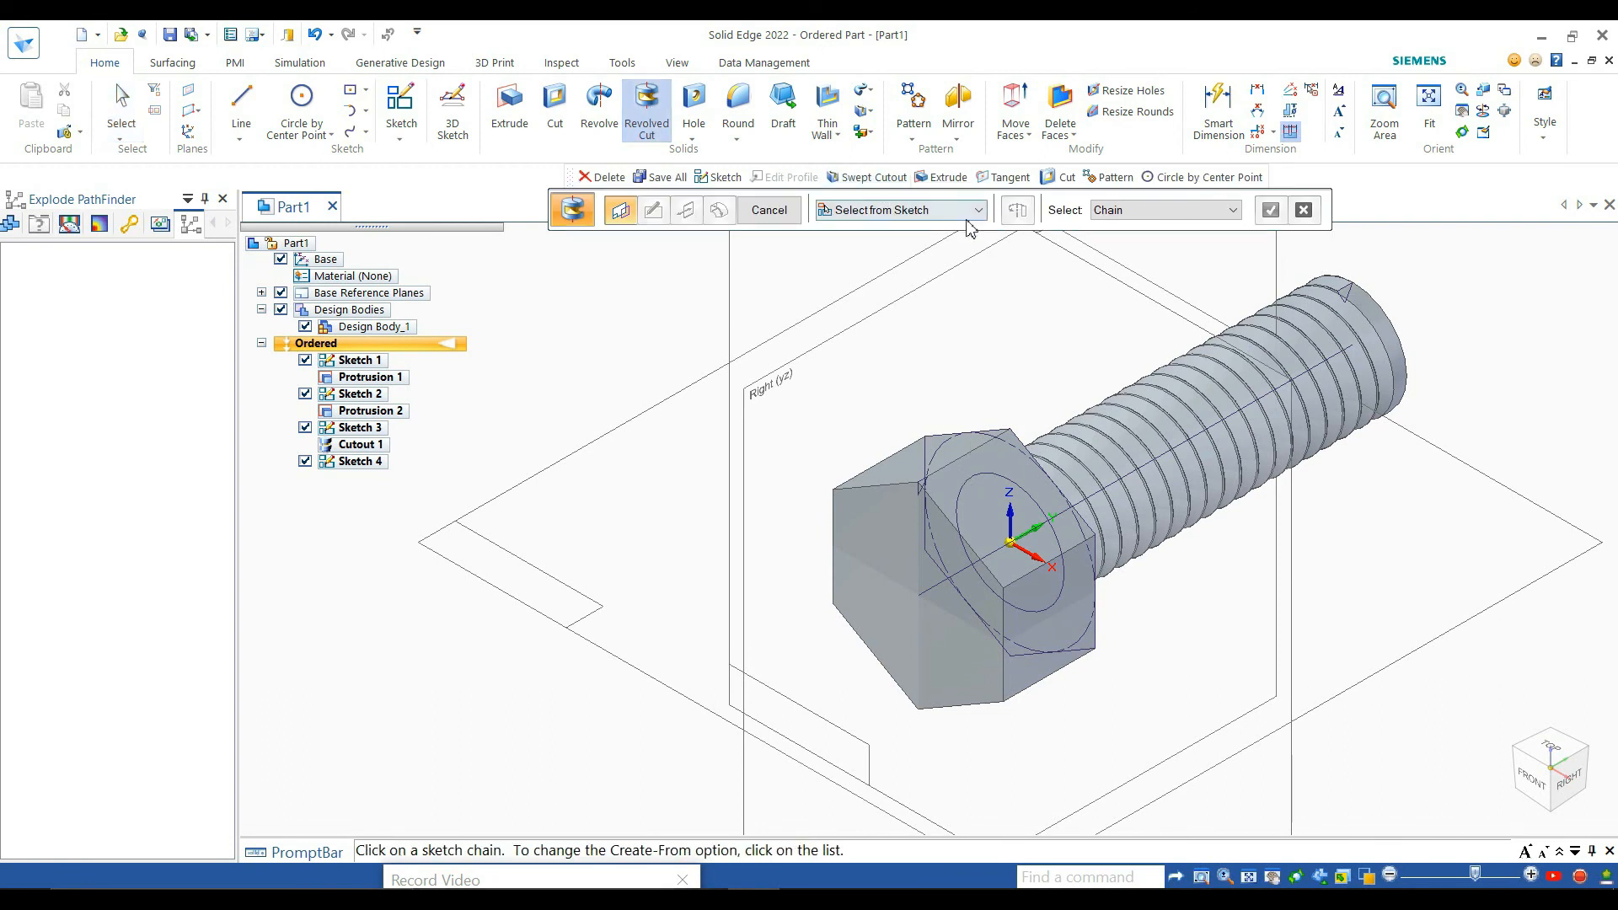
click(1130, 218)
click(1134, 225)
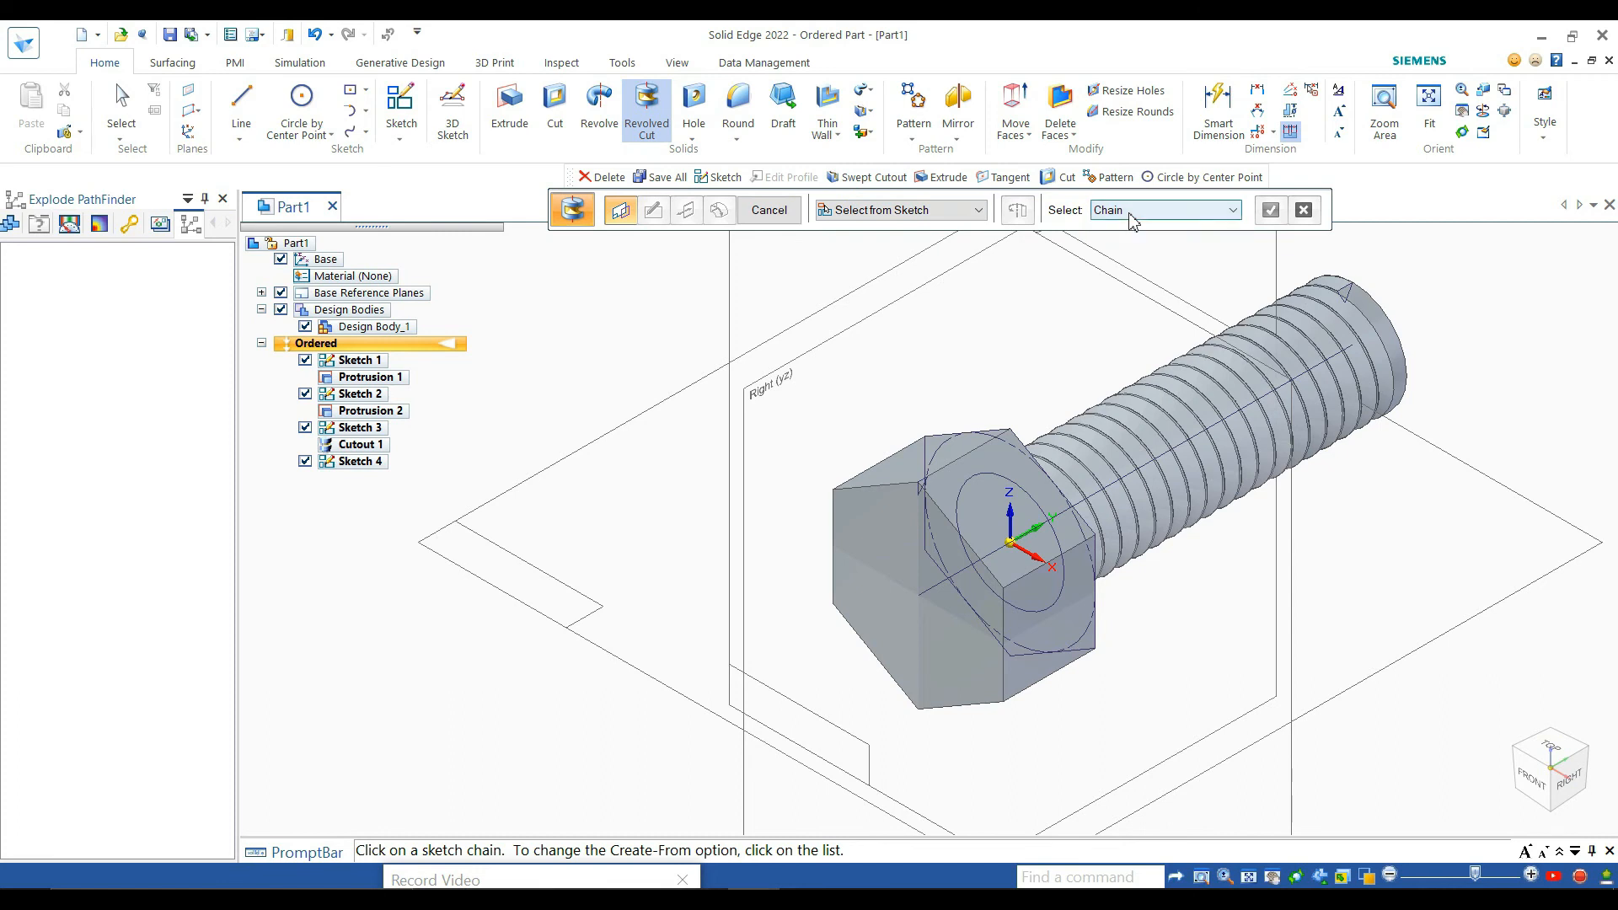
click(921, 488)
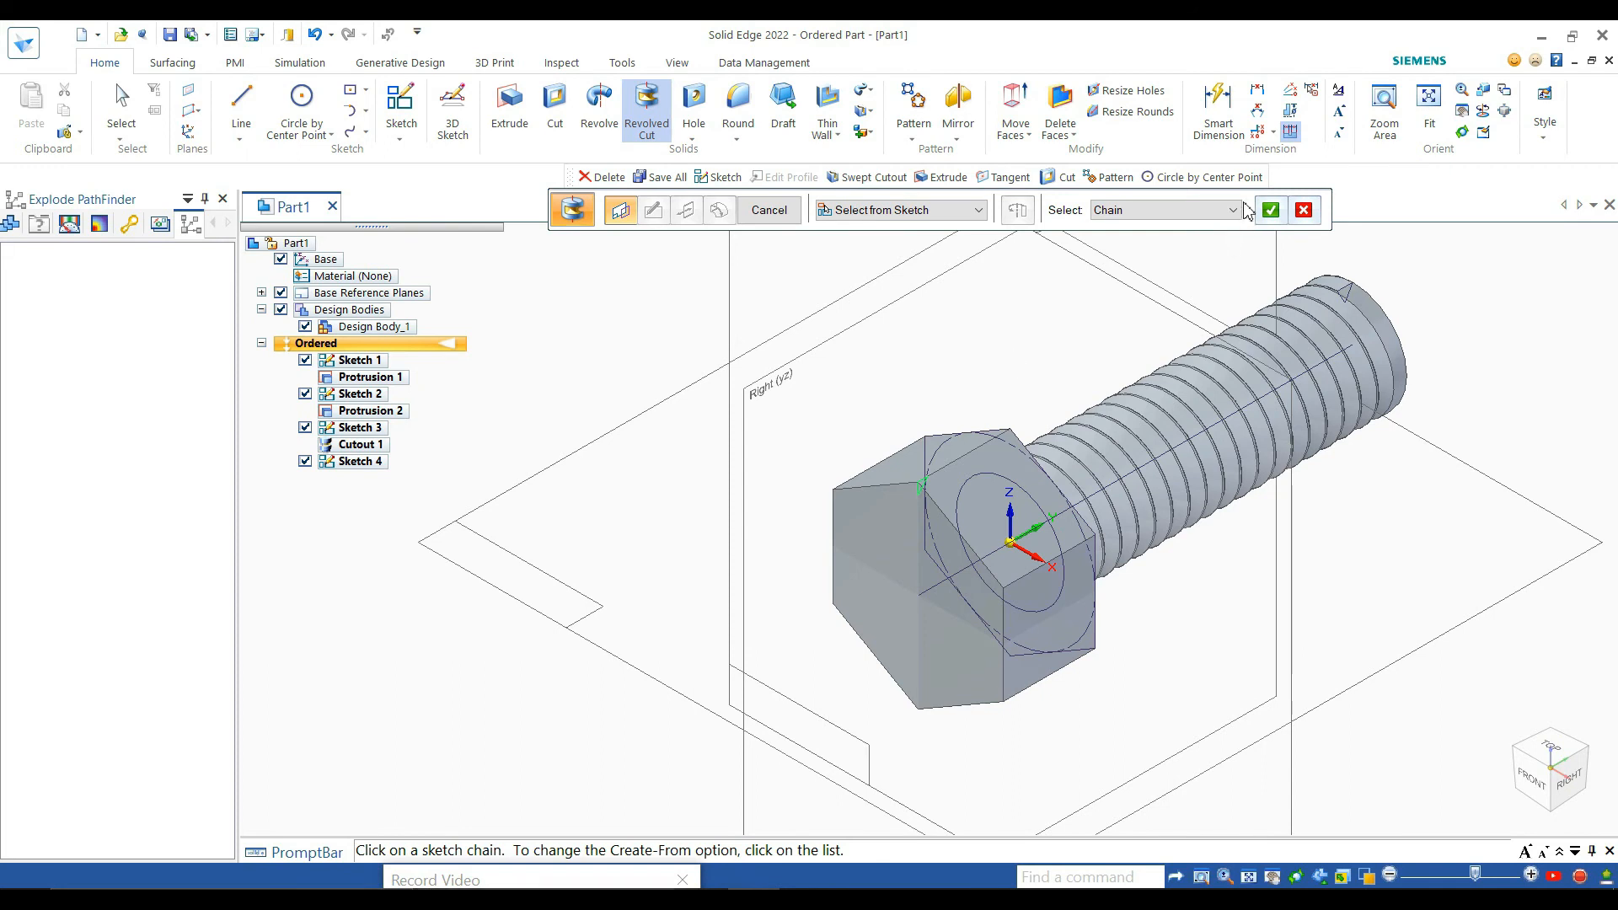
click(1270, 210)
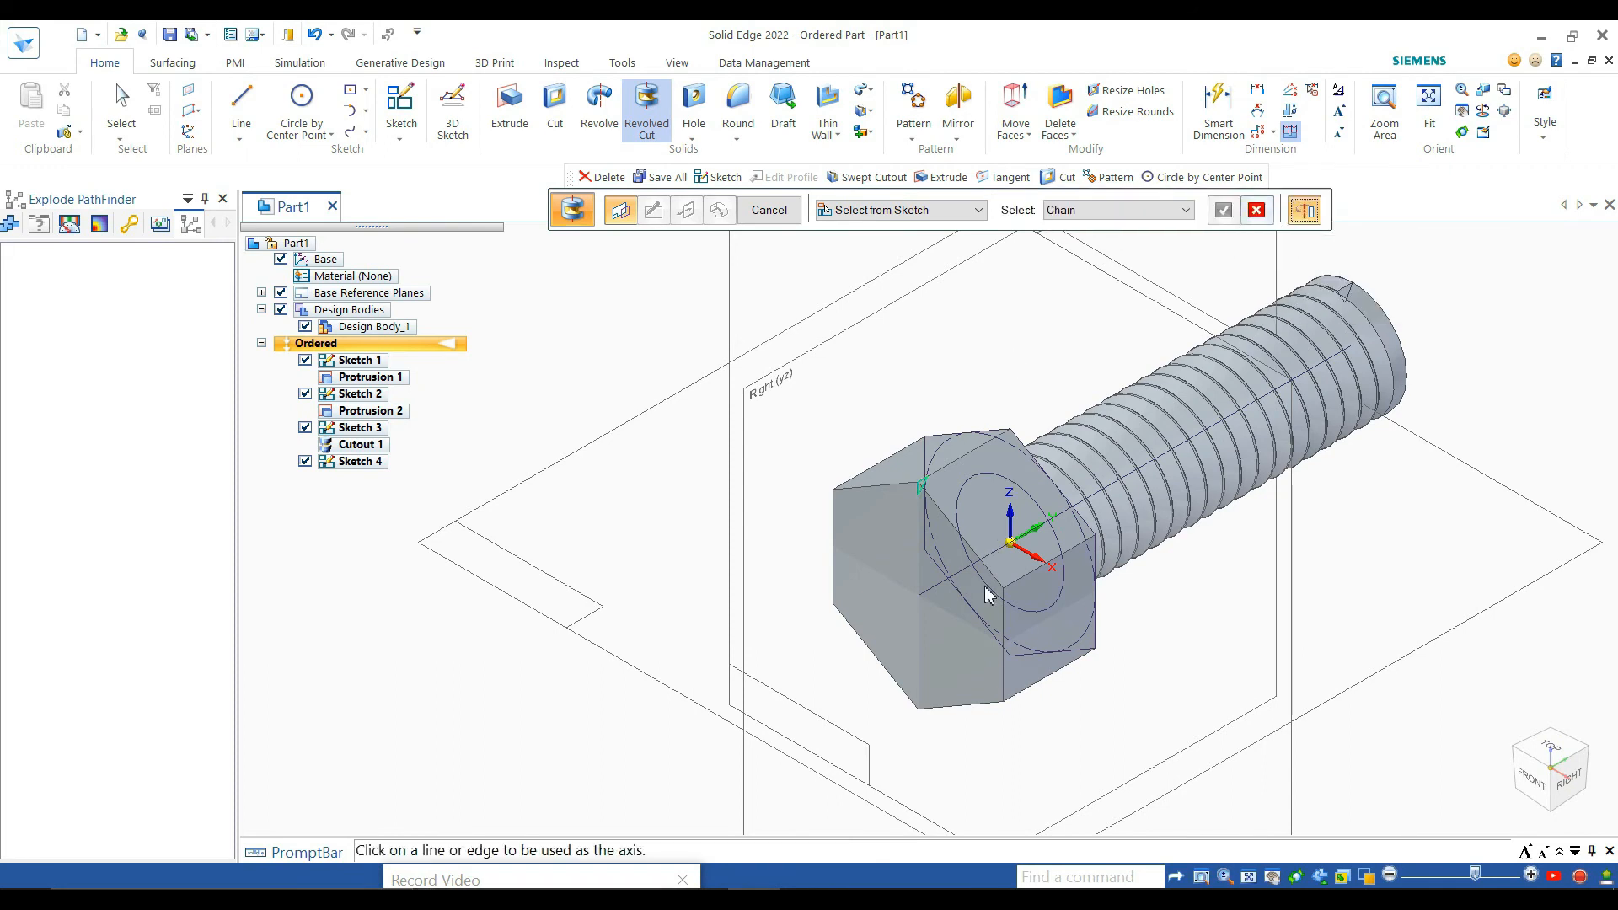
click(938, 595)
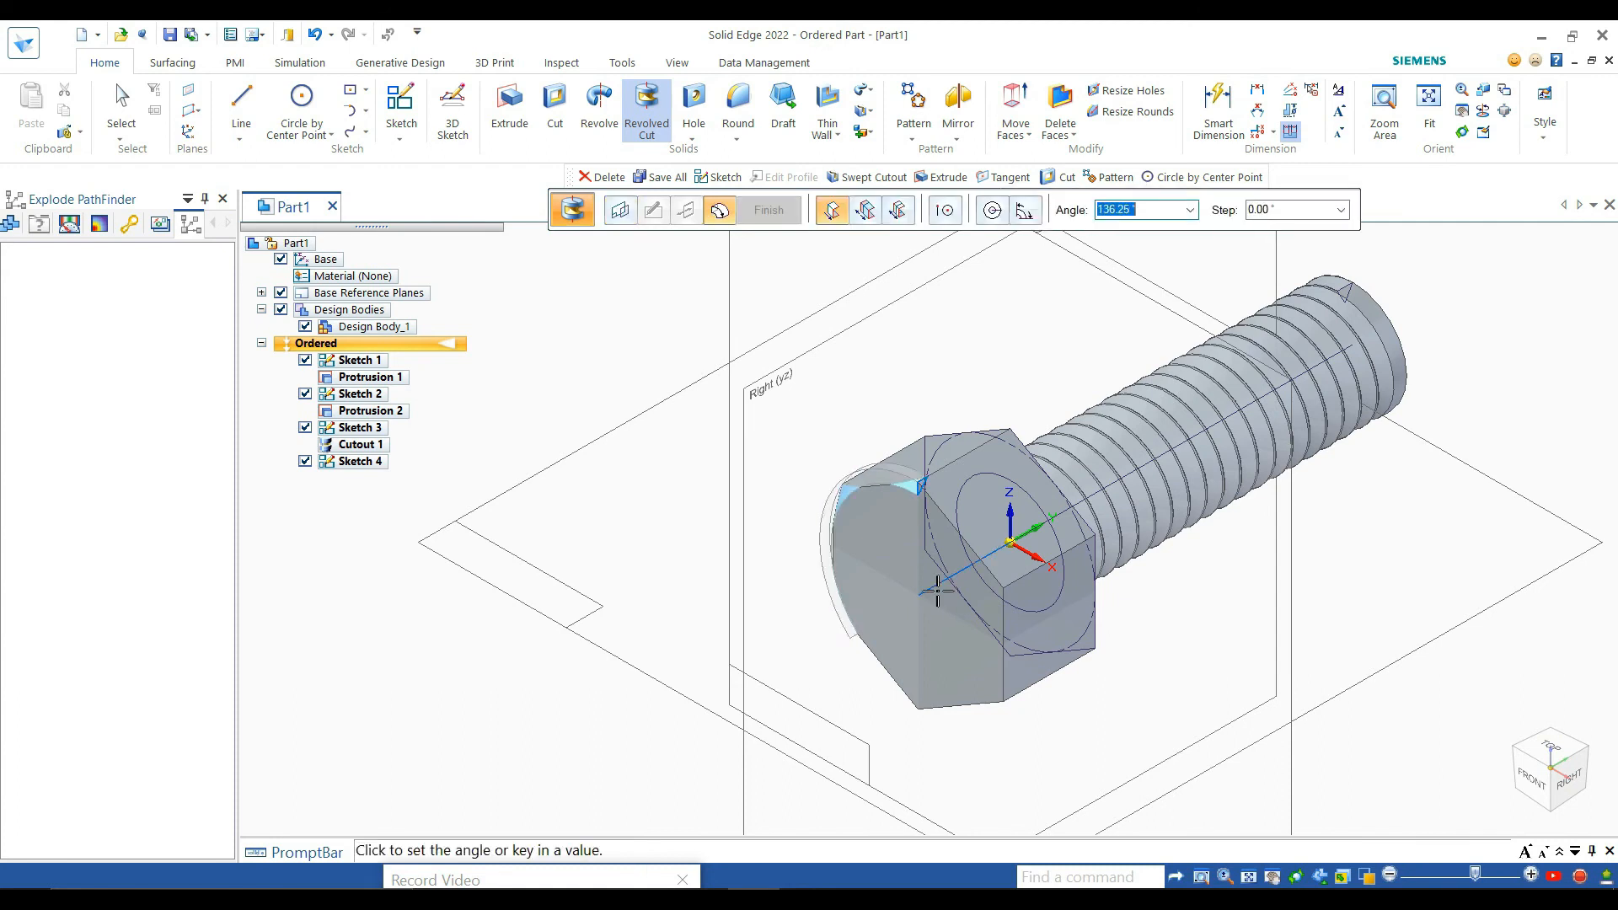
Set the revolved cut's angle to 360° and finish the bevel around the head's outer face
click(1191, 211)
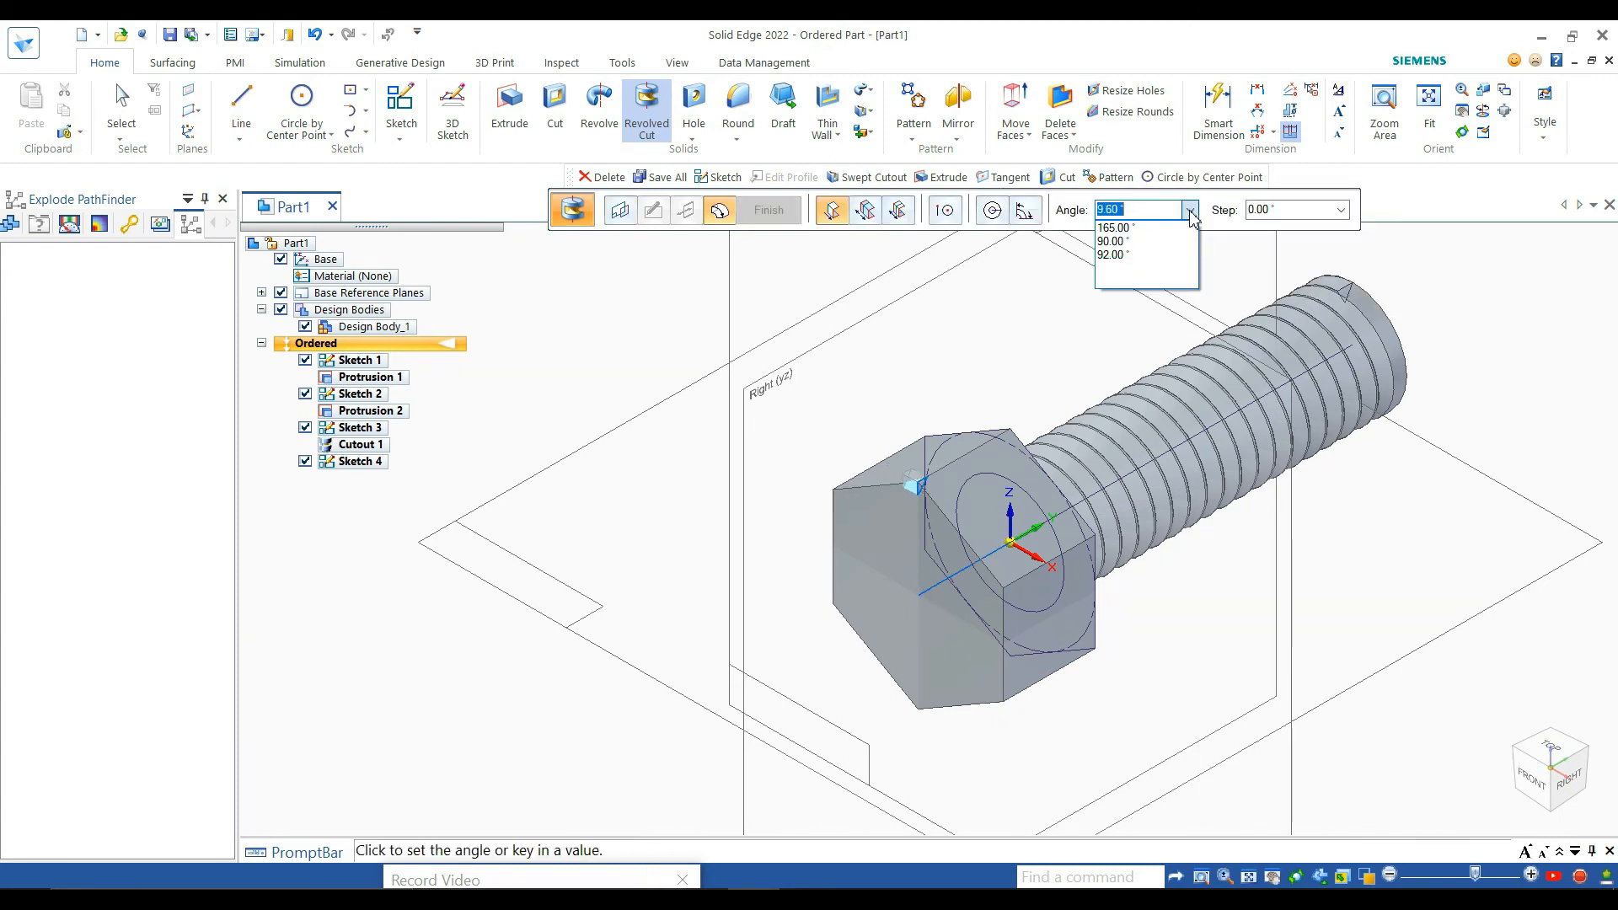
click(1147, 204)
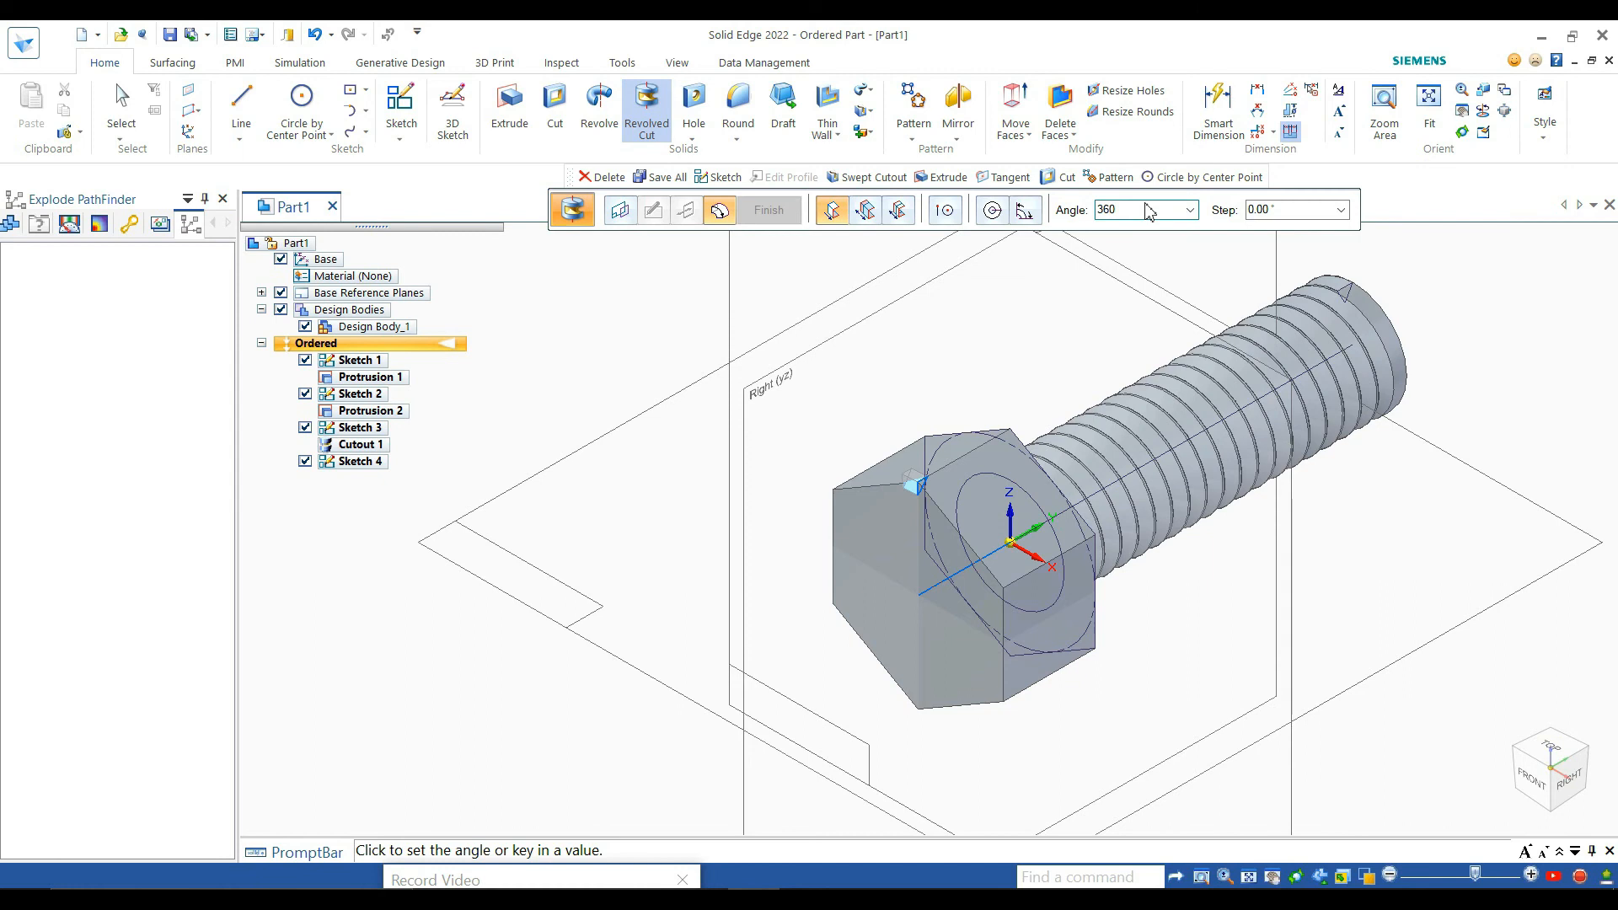
click(1214, 263)
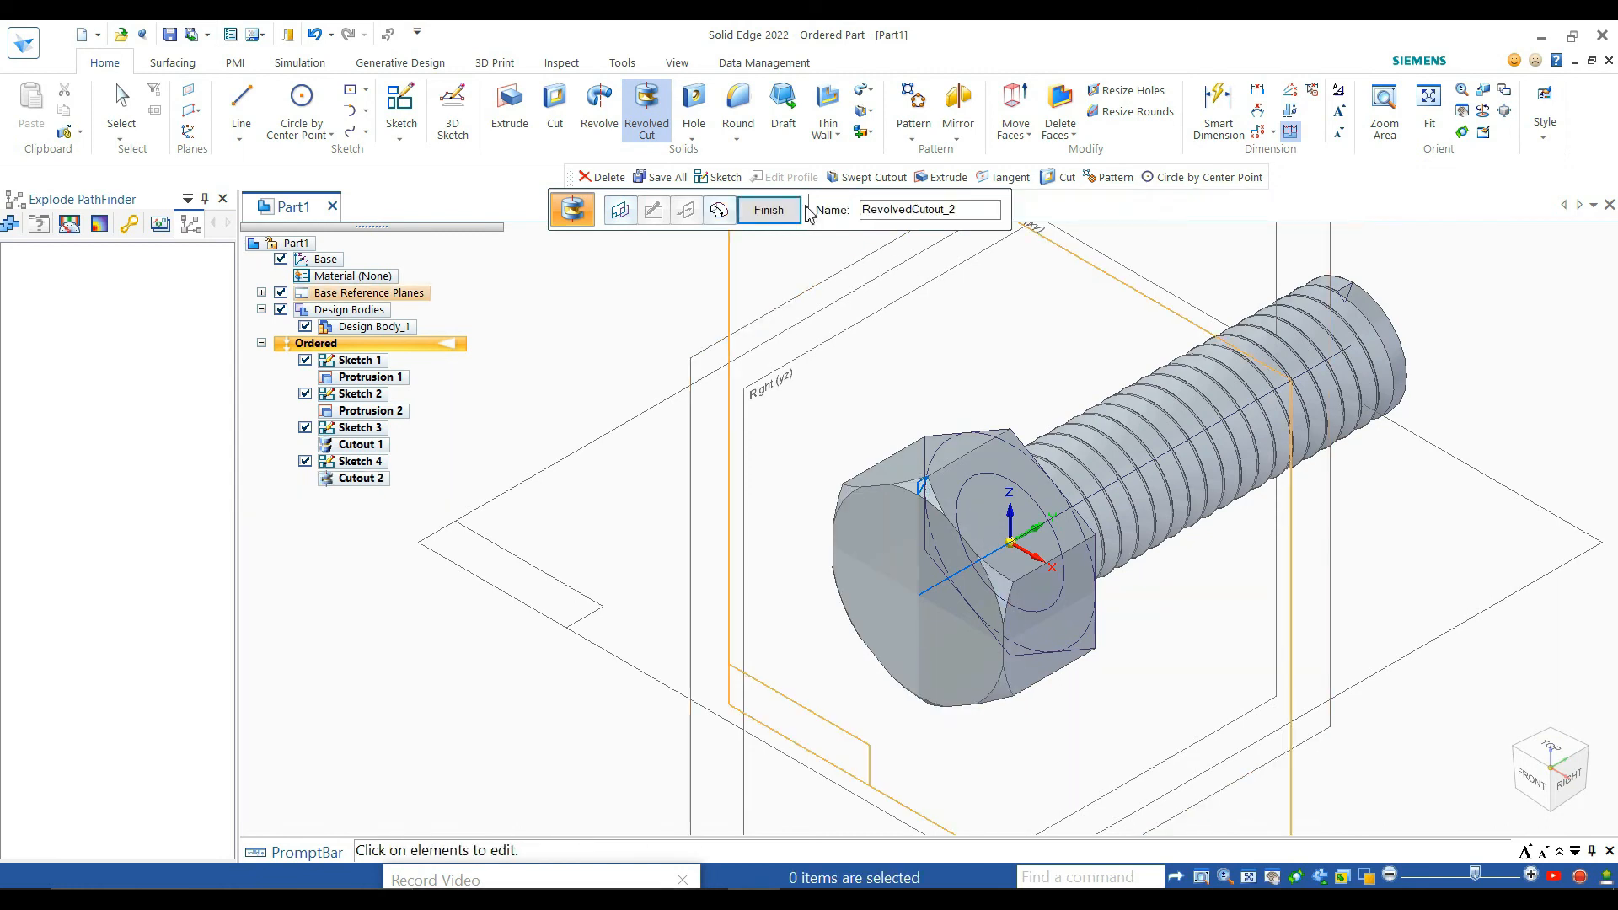
click(792, 210)
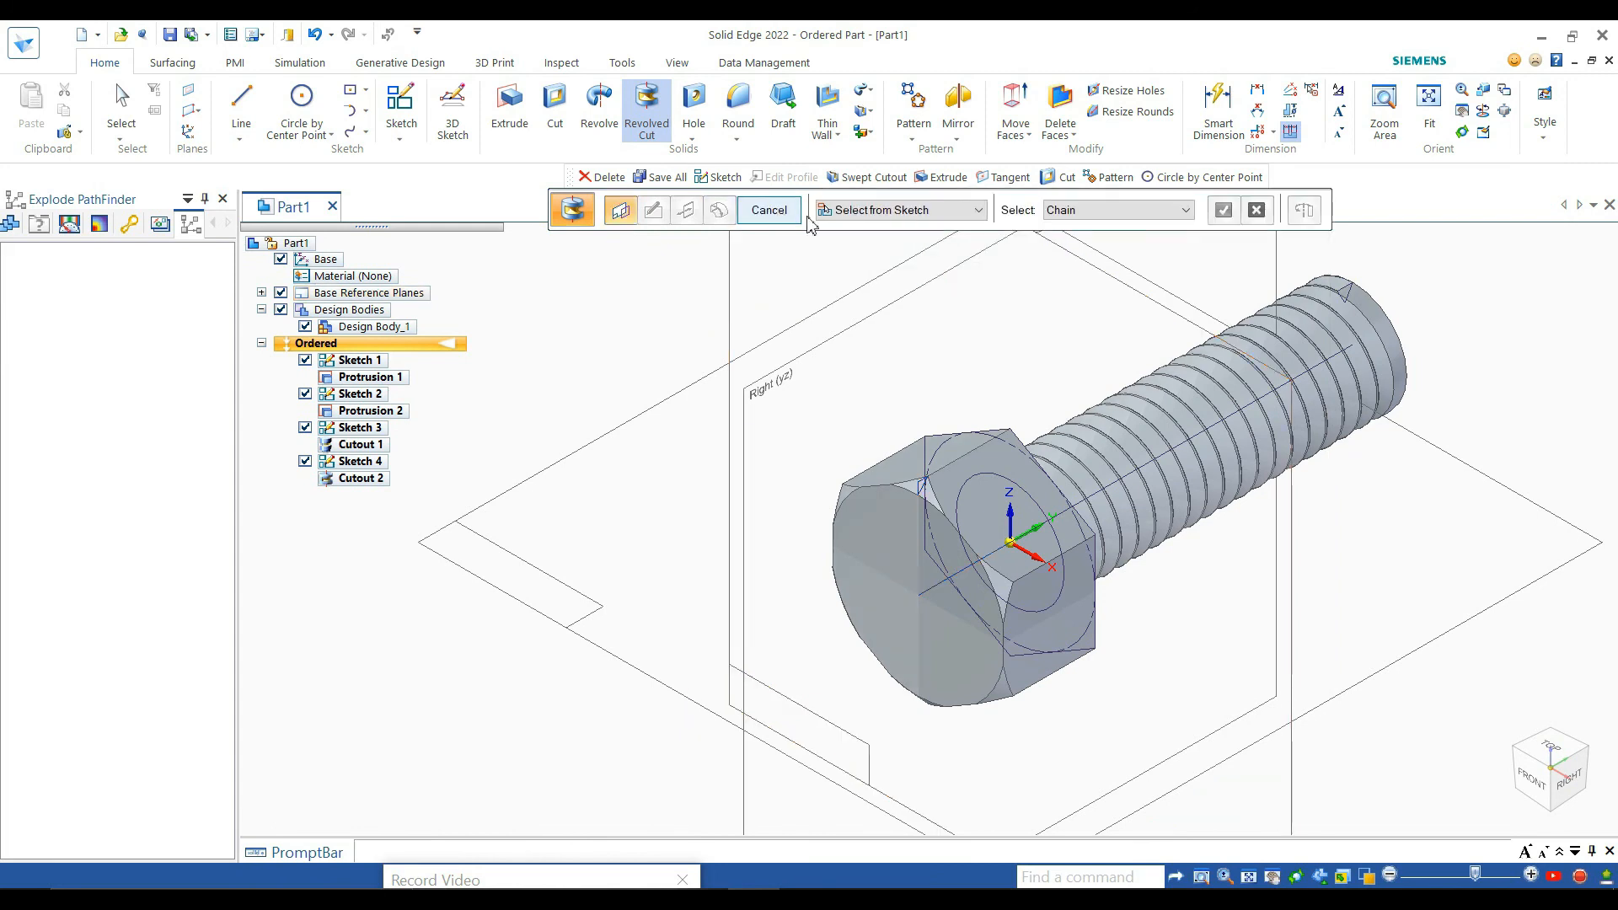
Examine the bevelled head and the threaded shank from the back and side, ending in the home view
middle_drag(1150, 564, 1312, 71)
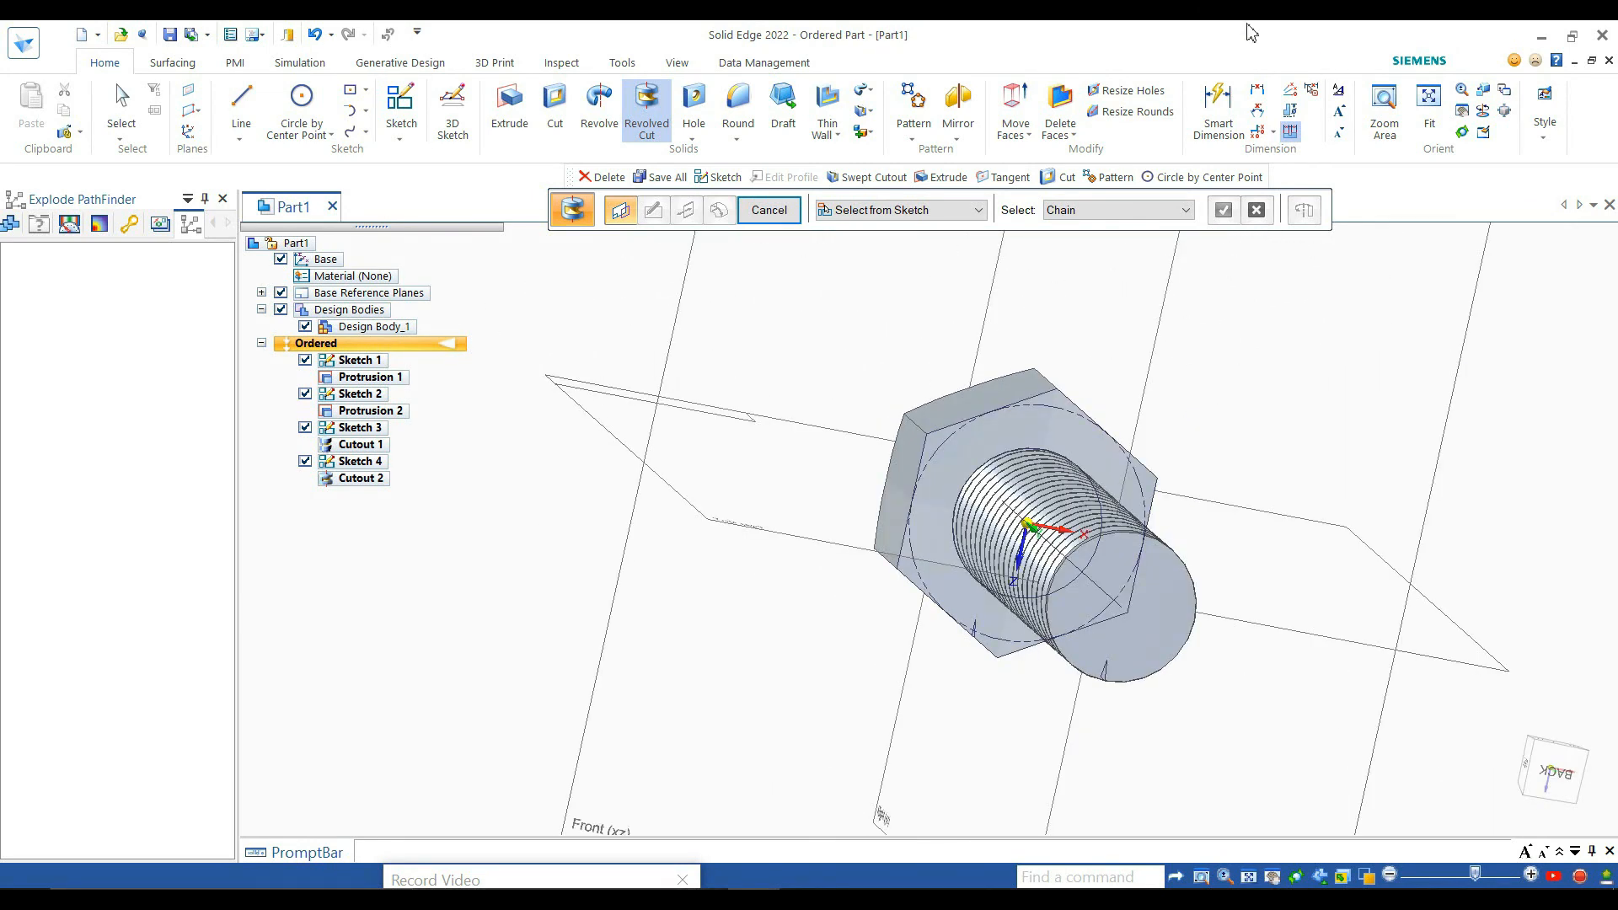
middle_drag(967, 540, 1212, 389)
middle_drag(876, 469, 1016, 774)
scroll(1083, 718, down, 3)
scroll(1087, 675, up, 5)
scroll(1092, 641, down, 4)
scroll(1094, 613, up, 2)
scroll(1095, 649, down, 2)
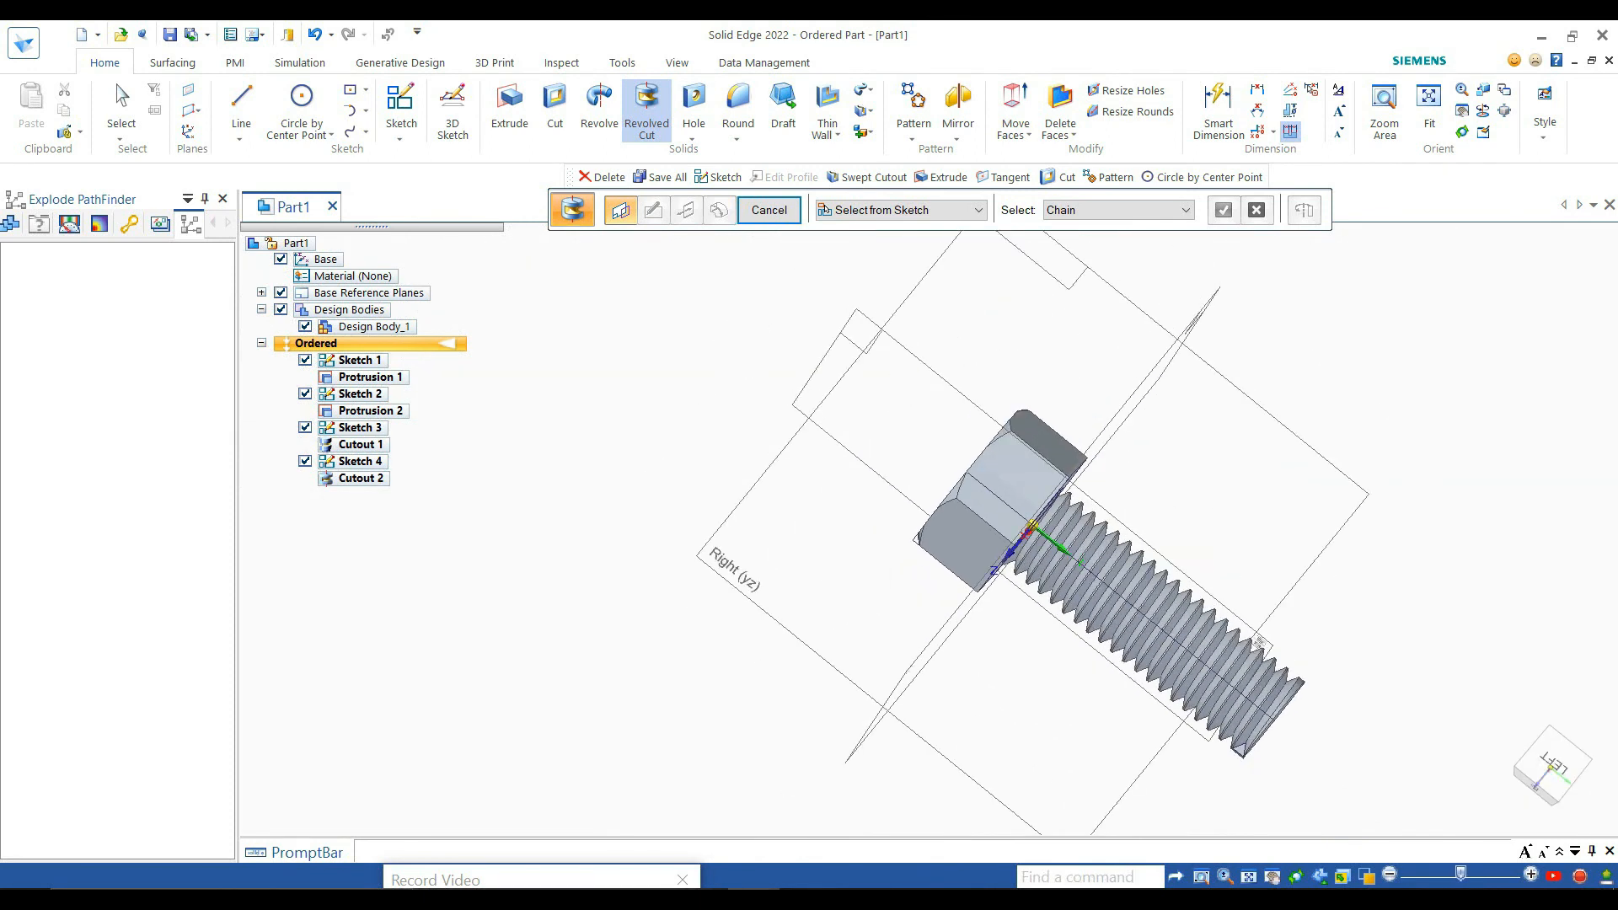
mouse_move(1611, 832)
mouse_move(1498, 813)
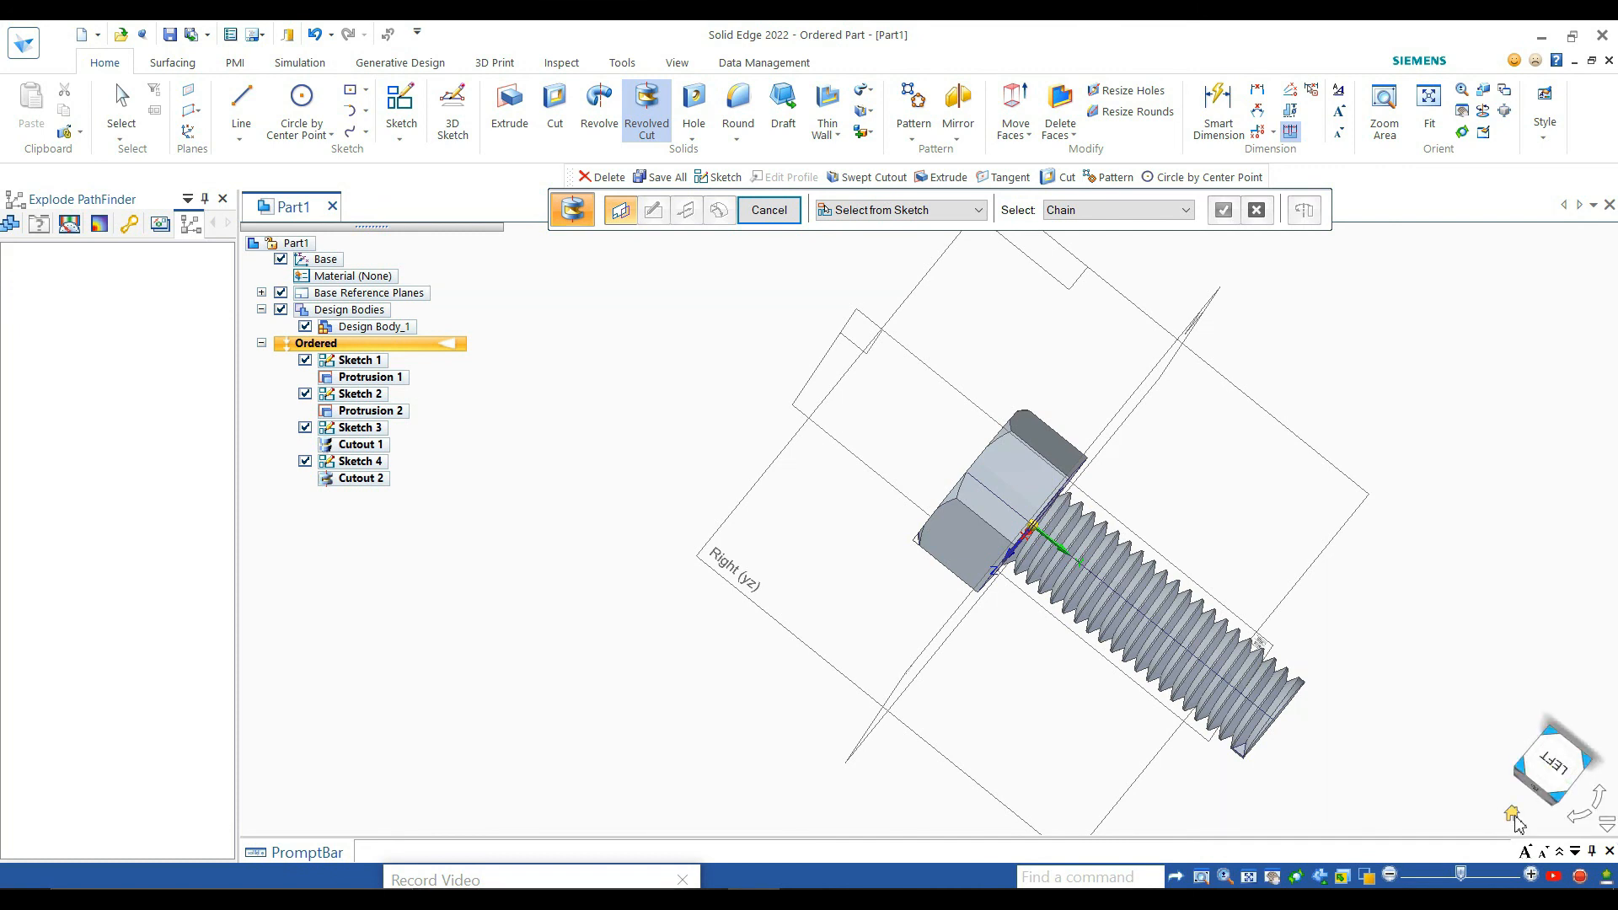
click(1513, 816)
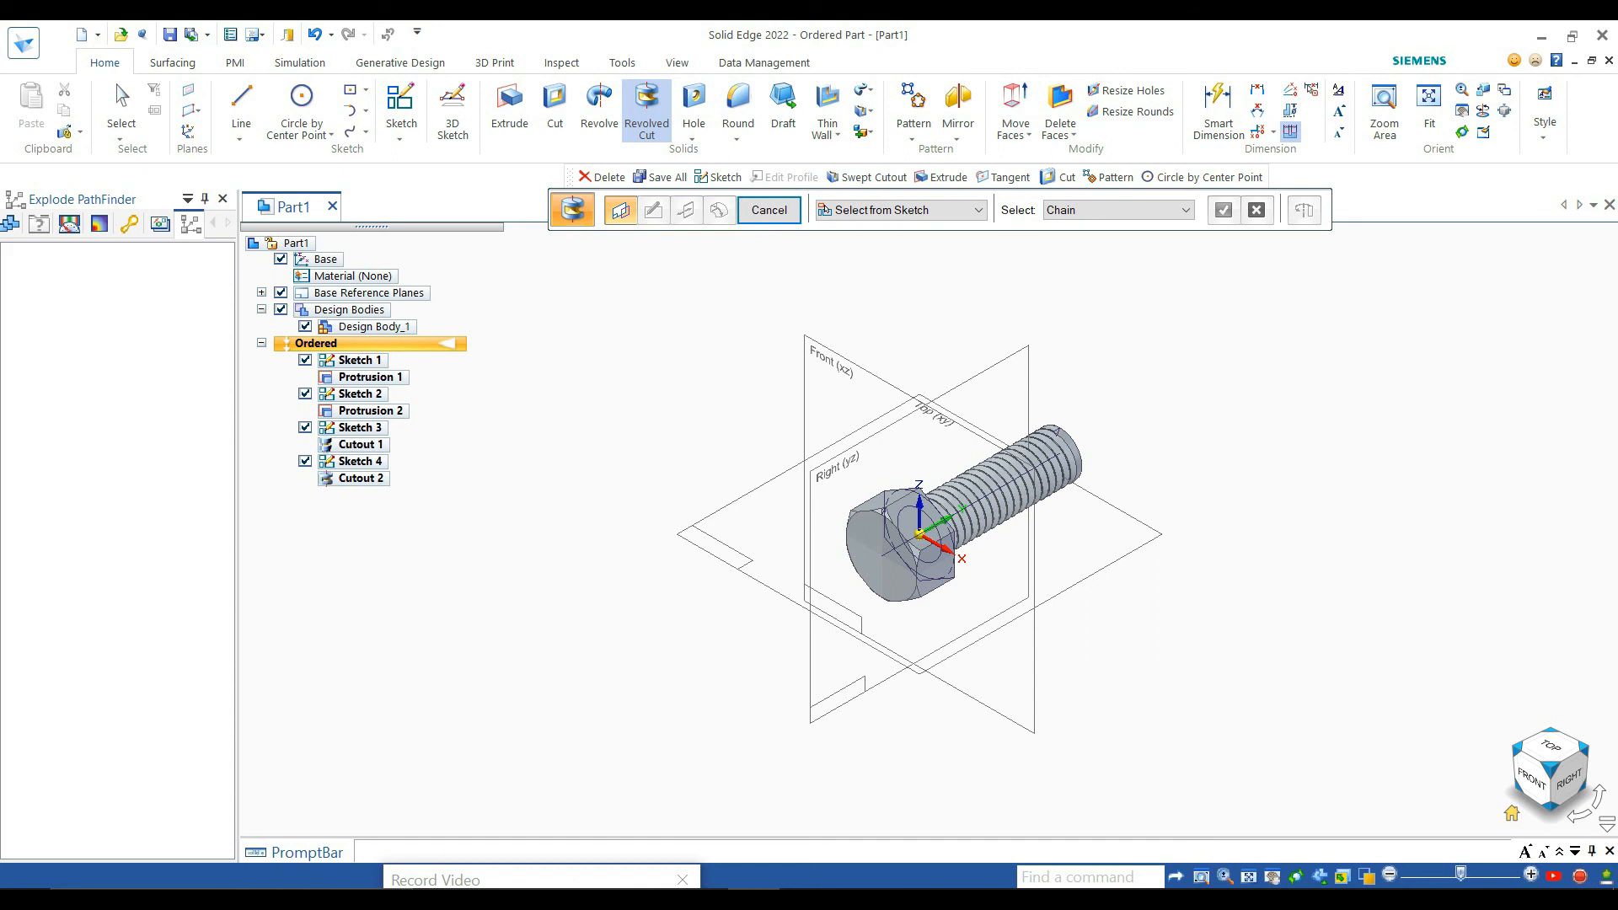
Examine the completed bolt from several corner orientations, including the shank's free end, and return to the isometric view
click(1560, 774)
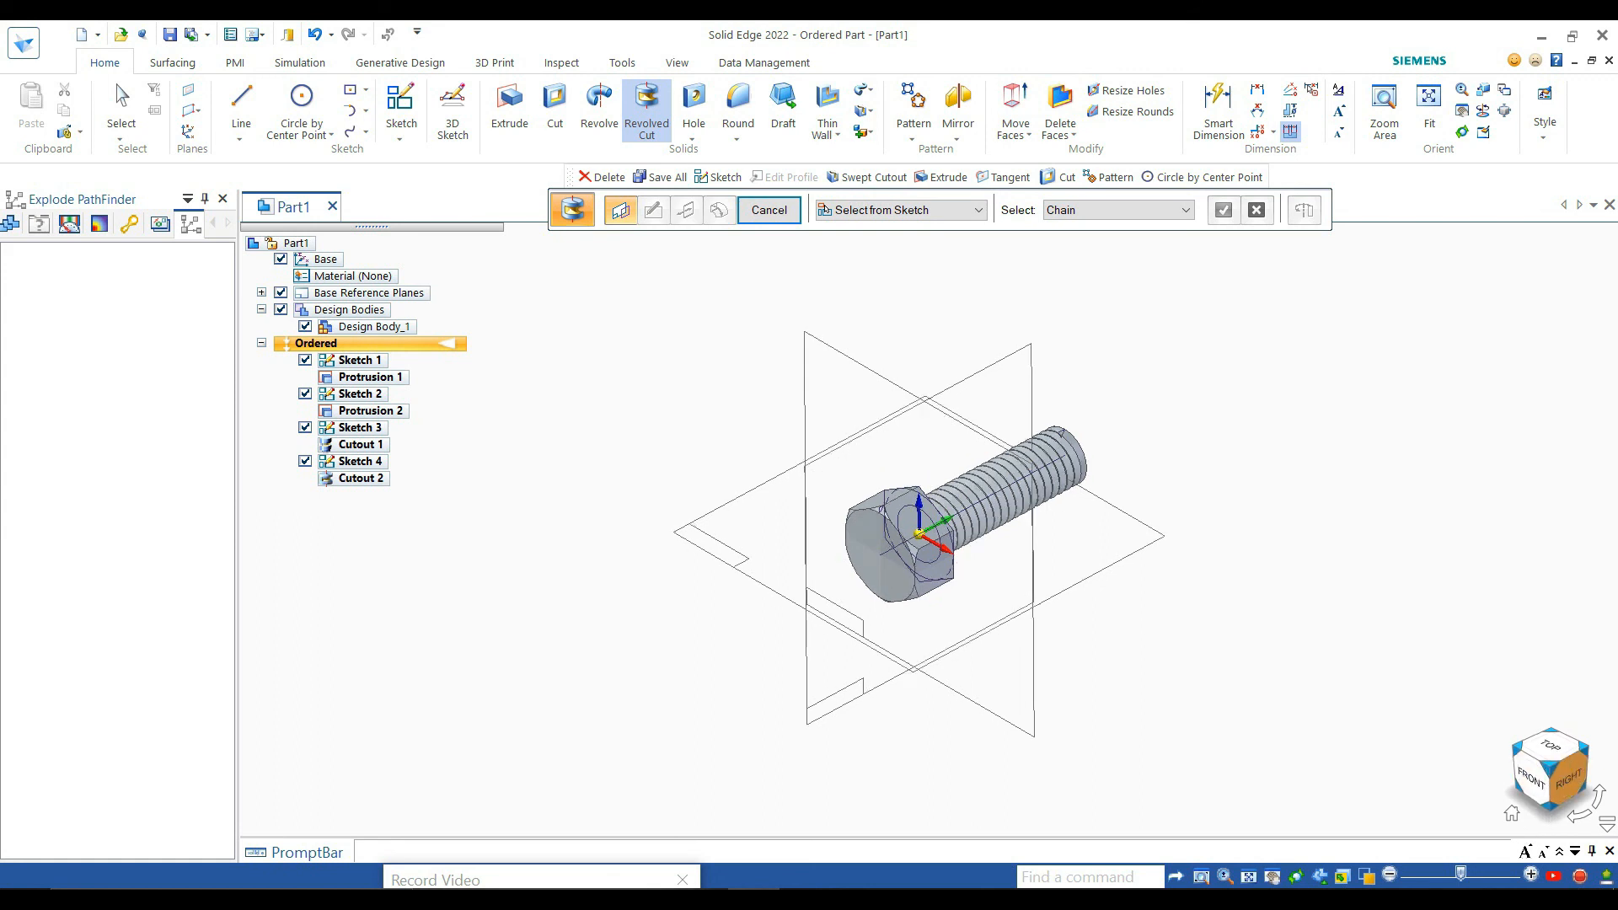
click(1576, 752)
click(1579, 774)
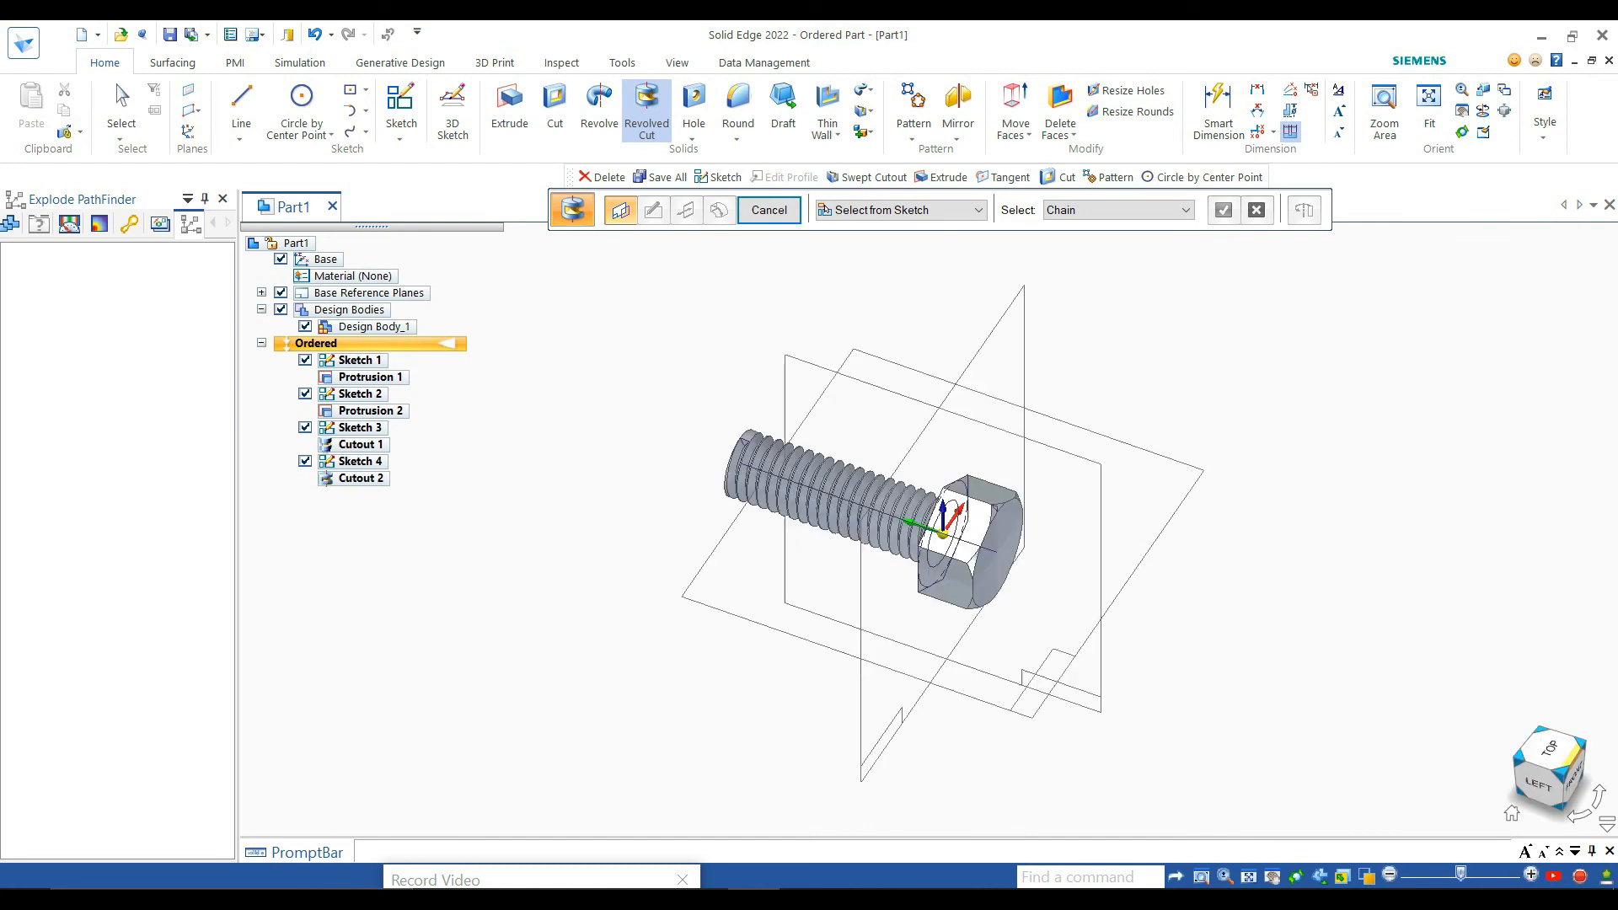
click(1528, 805)
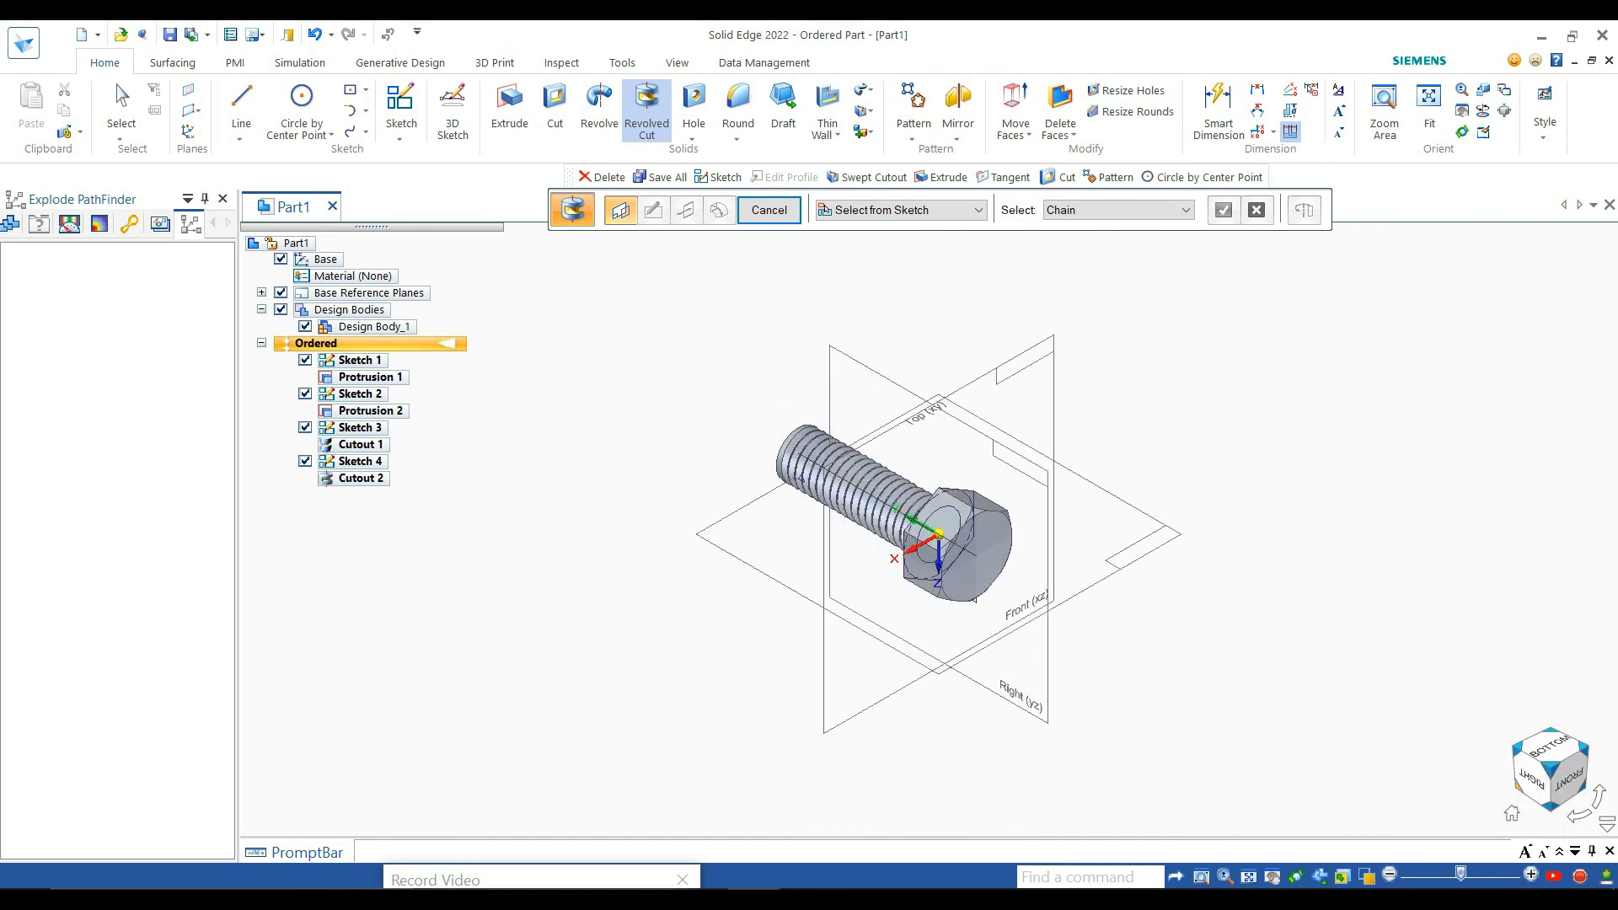
click(1523, 794)
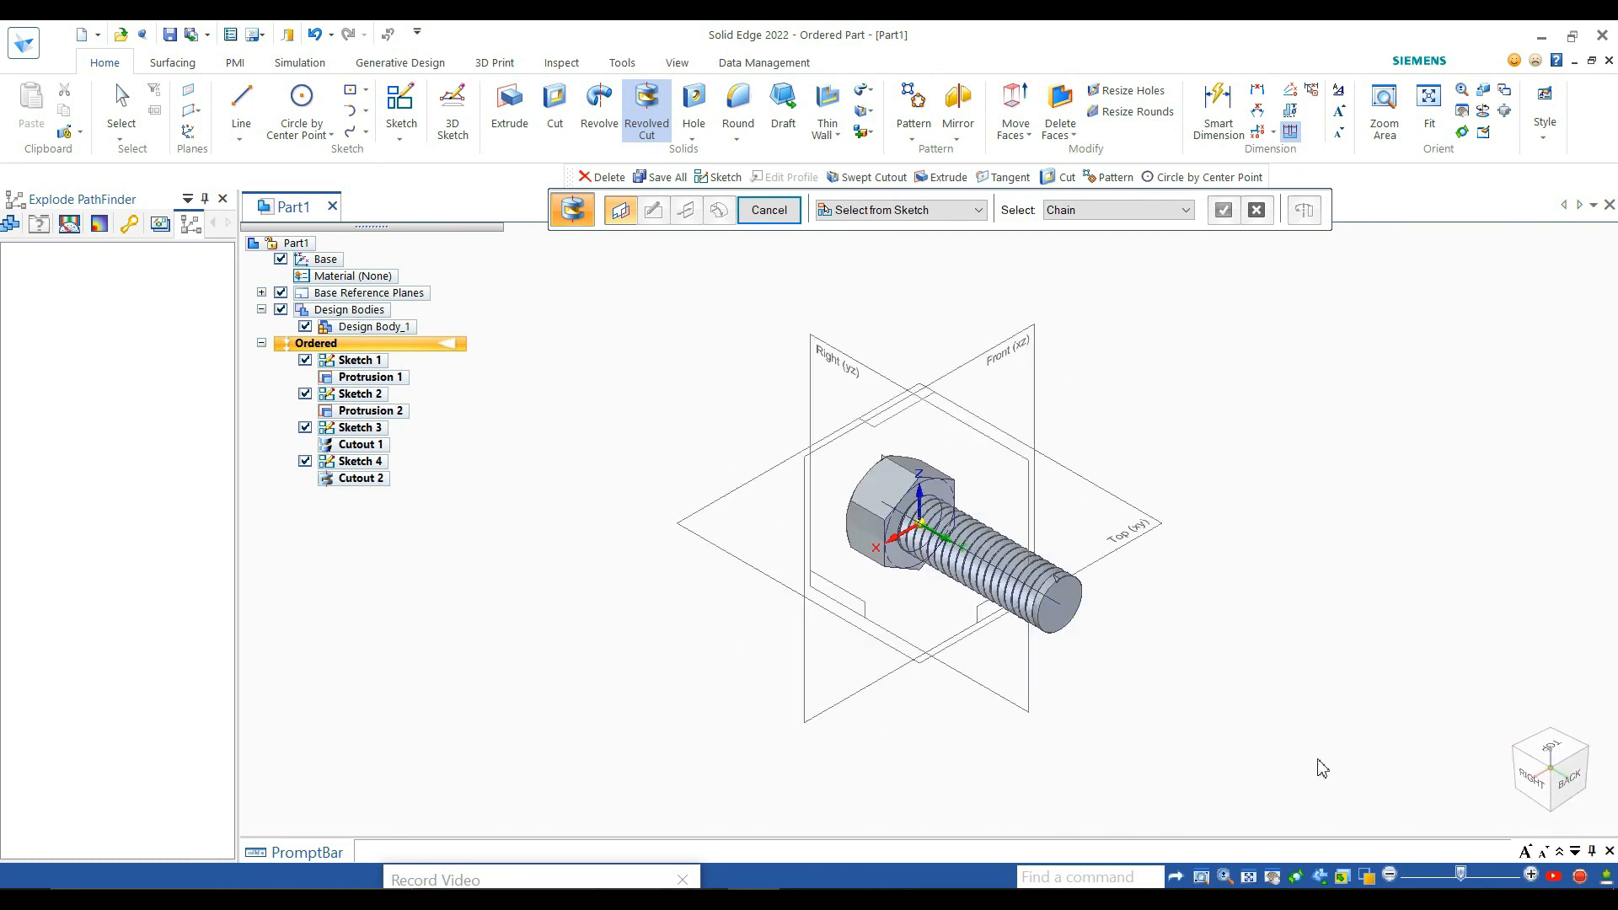
scroll(1321, 769, up, 2)
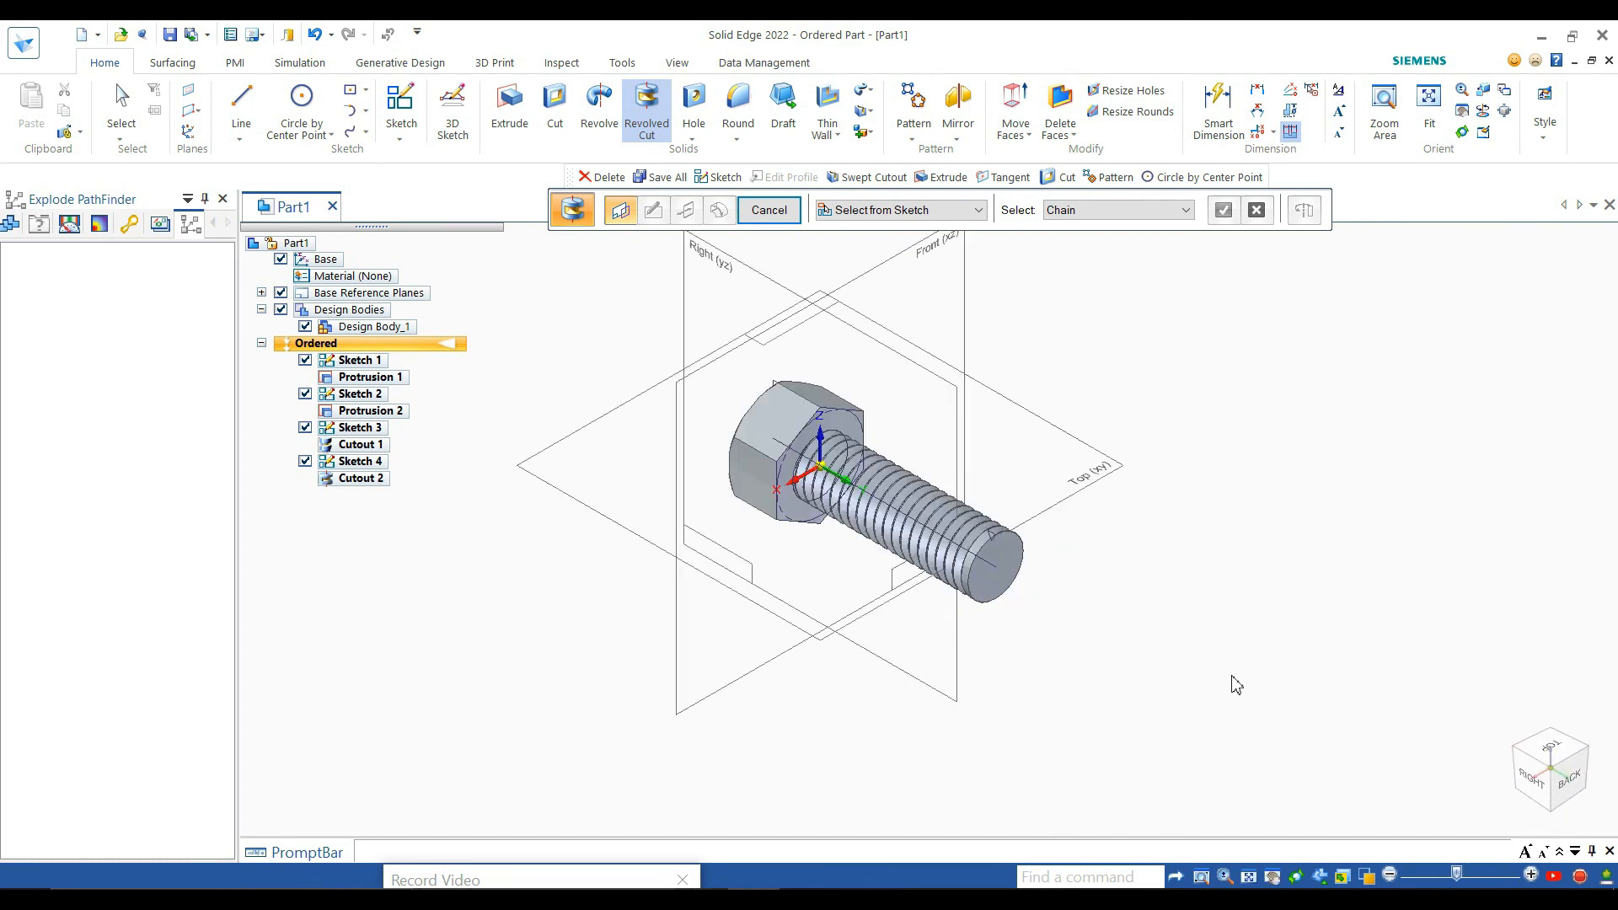
middle_drag(1074, 594, 1312, 675)
middle_drag(750, 559, 801, 443)
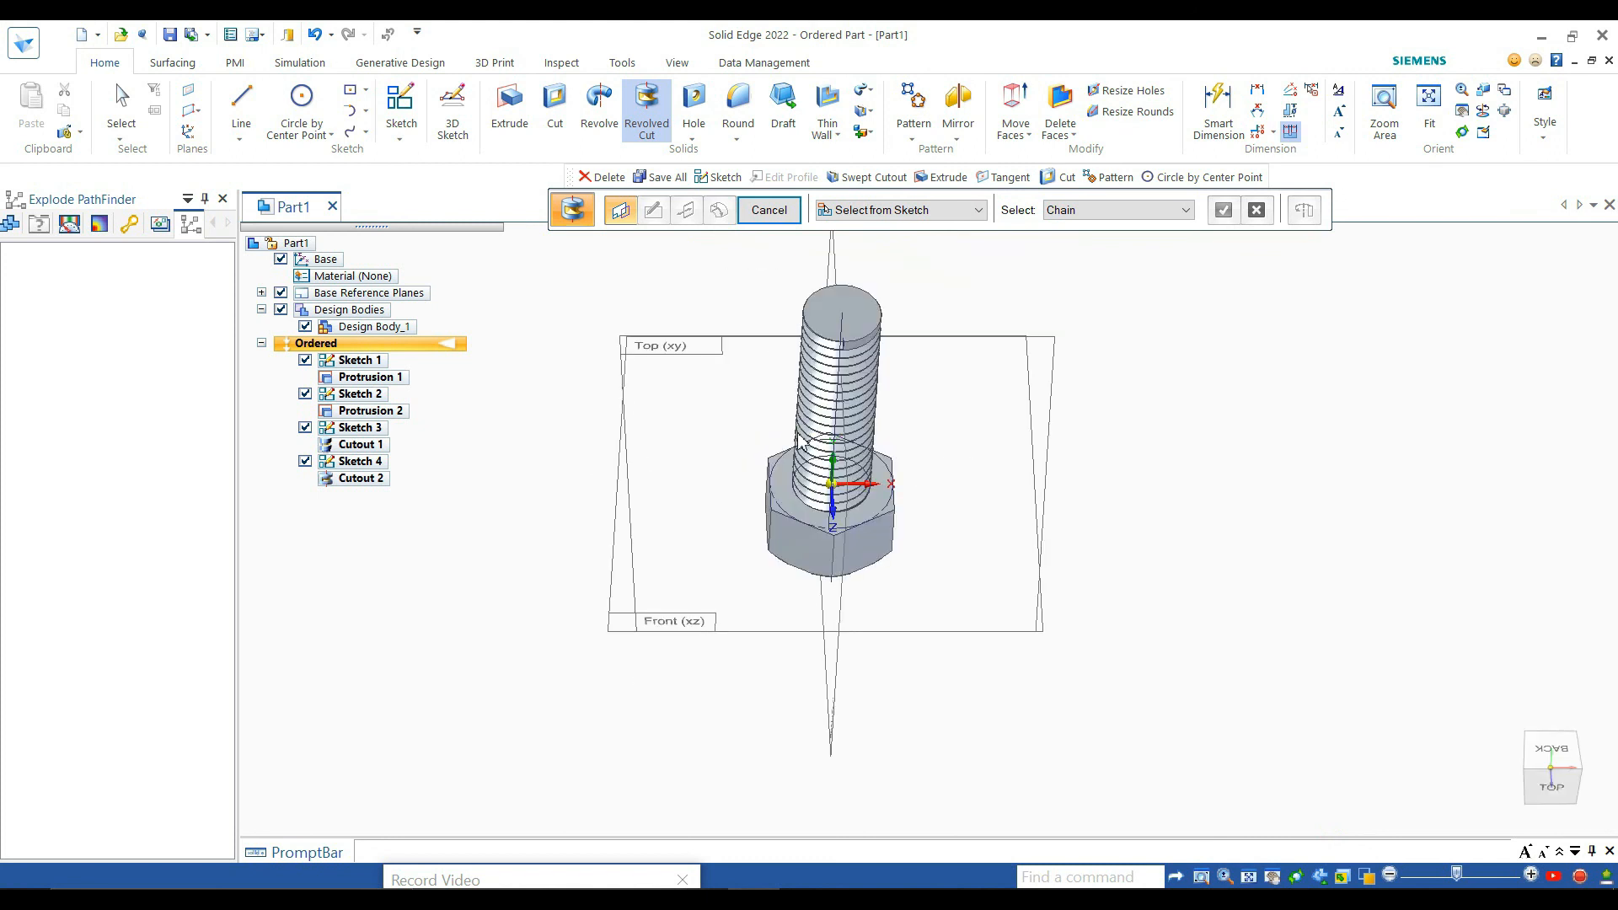
click(1512, 814)
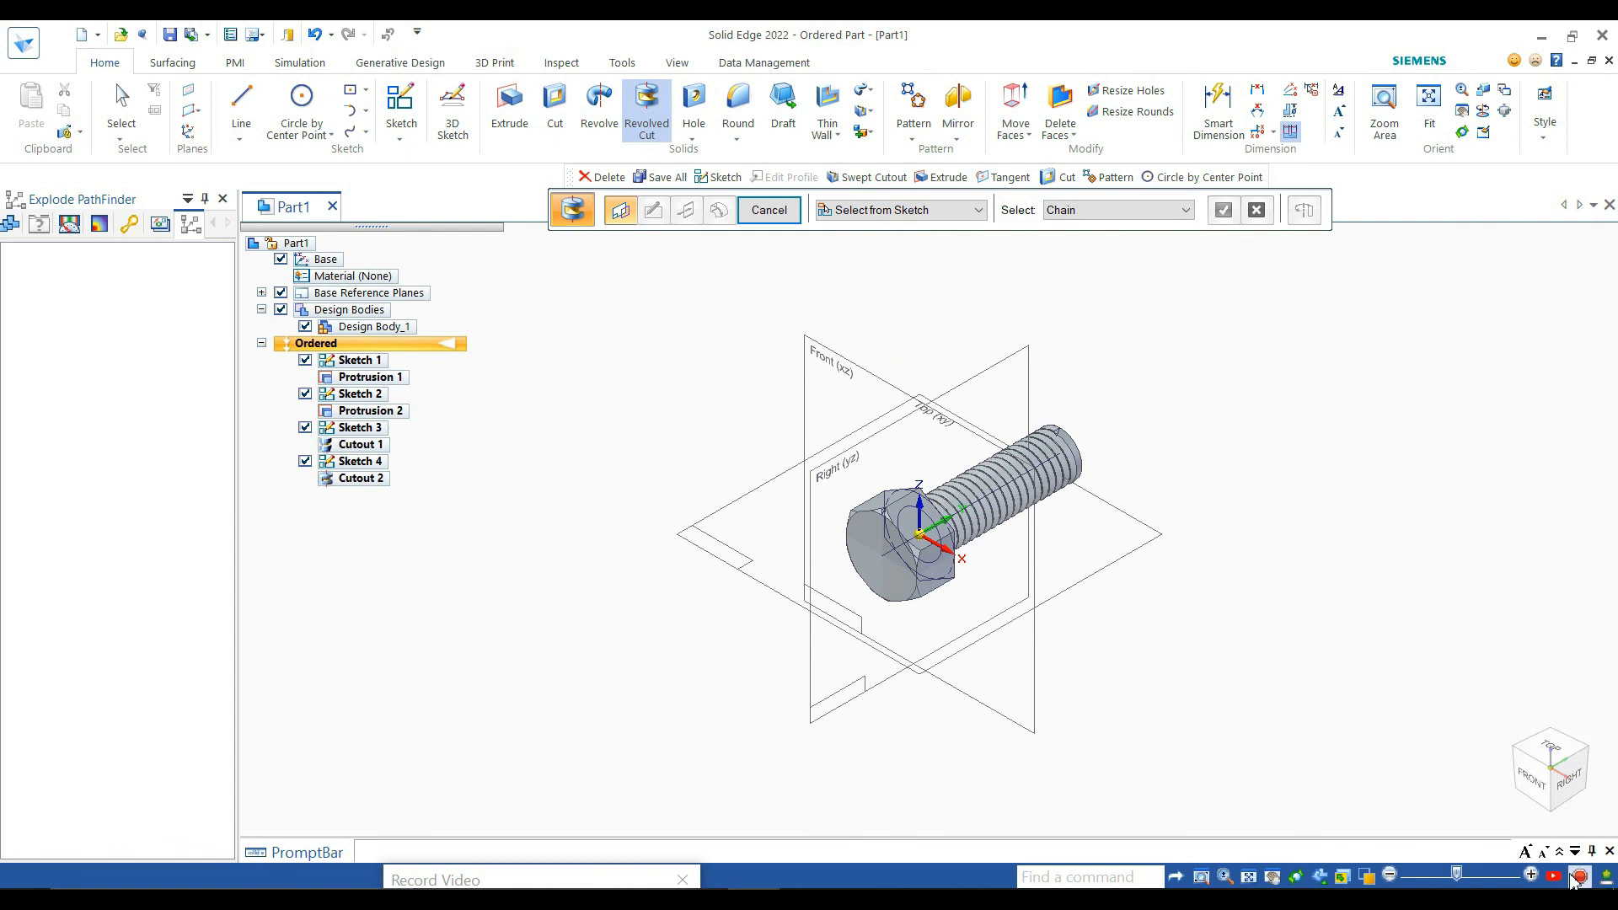
scroll(1124, 534, down, 3)
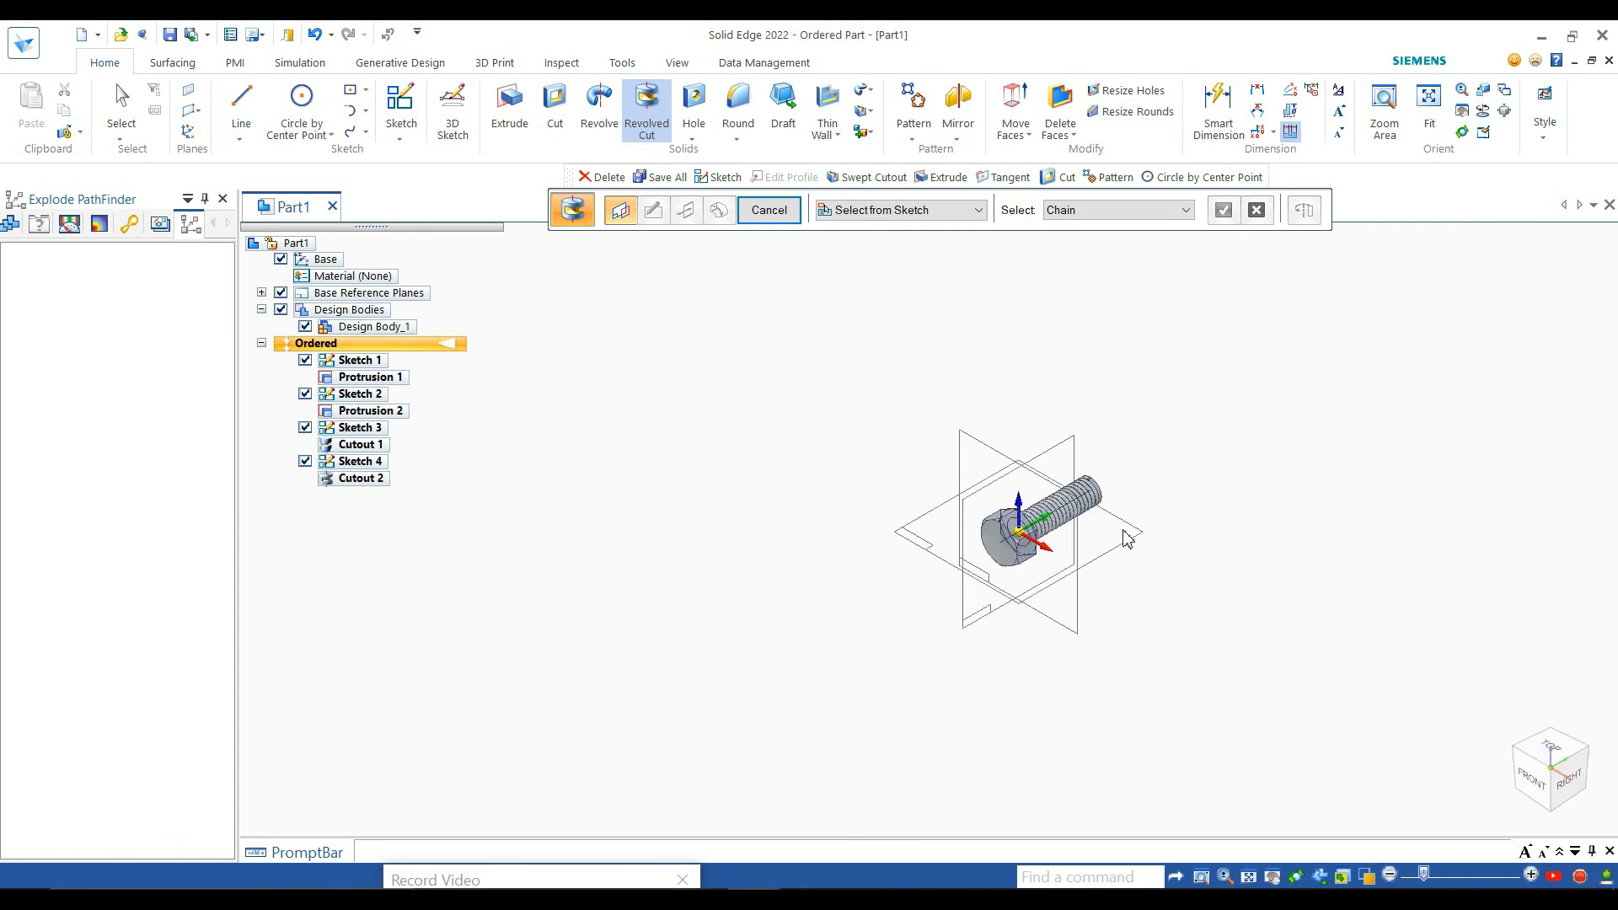